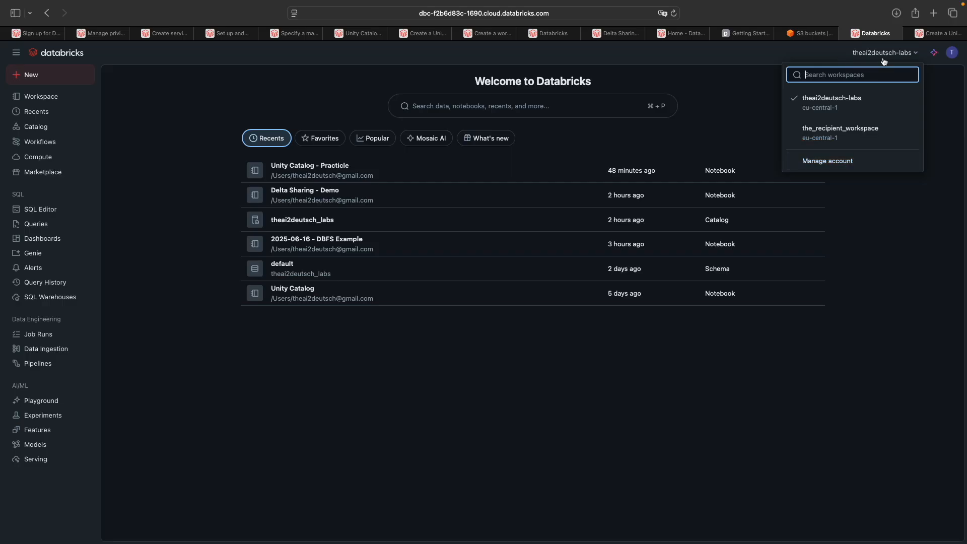
- Open the Databricks account console and show its Catalog metastores
{"action": "left_click", "coordinate": [891, 54]}
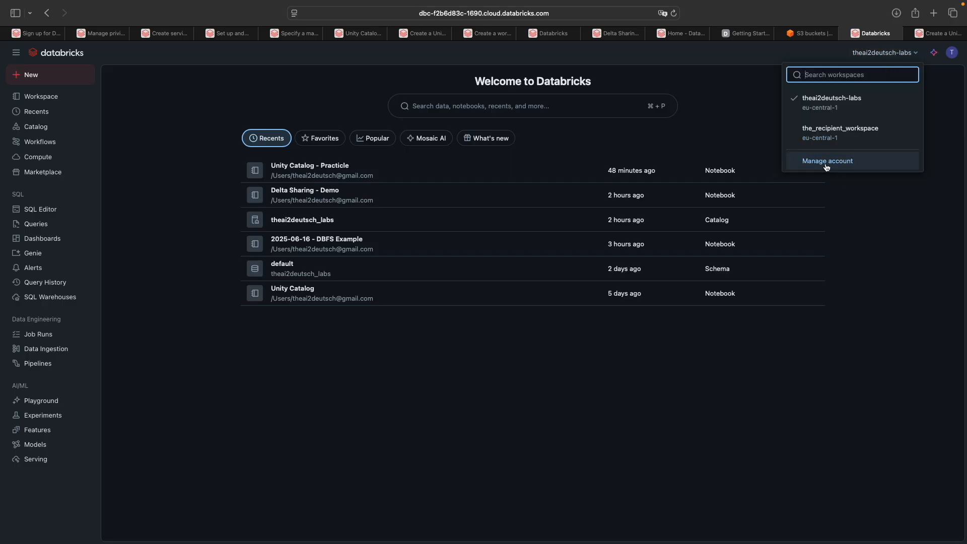
{"action": "left_click", "coordinate": [827, 163]}
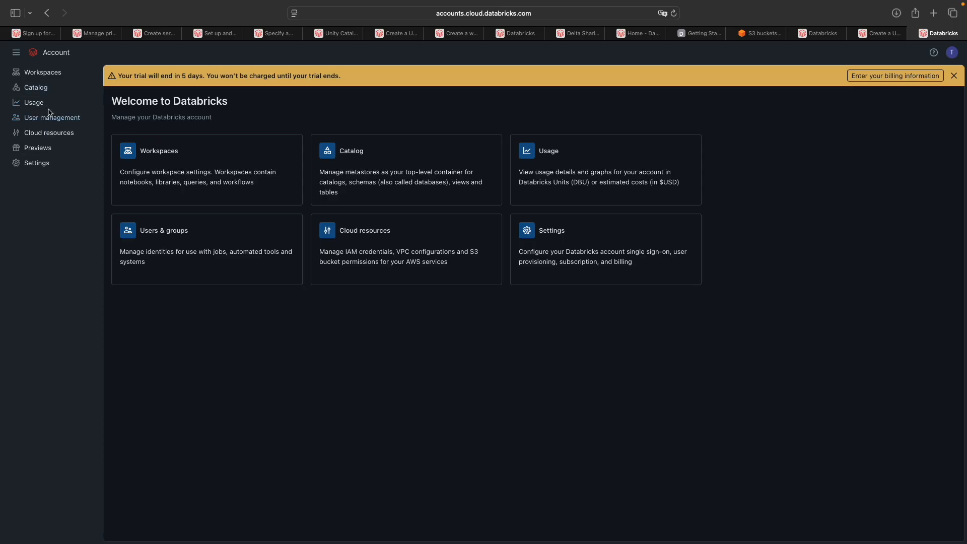
{"action": "left_click", "coordinate": [41, 90]}
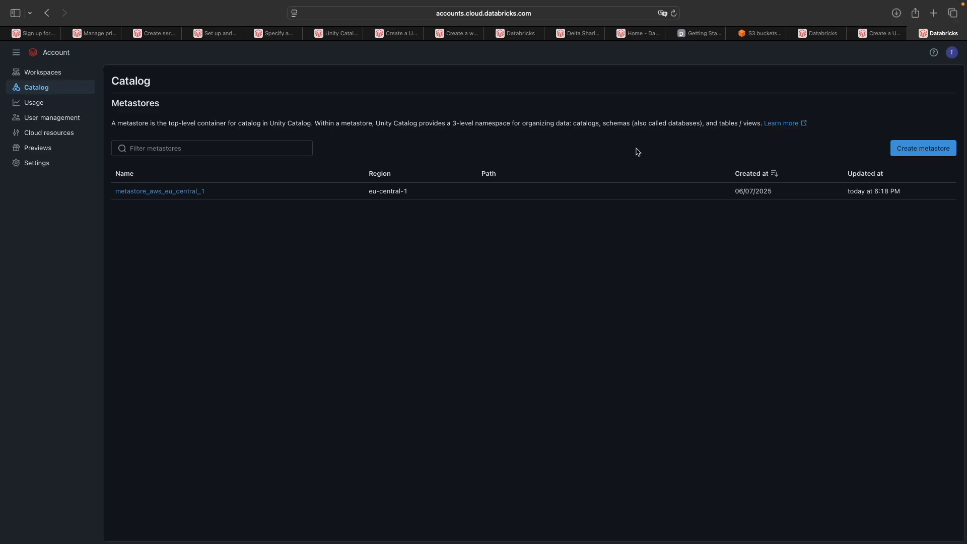
- Fill in a new metastore's details with the name metastore_aws_eu_west_3 and the region Paris (eu-west-3)
{"action": "left_click", "coordinate": [927, 153]}
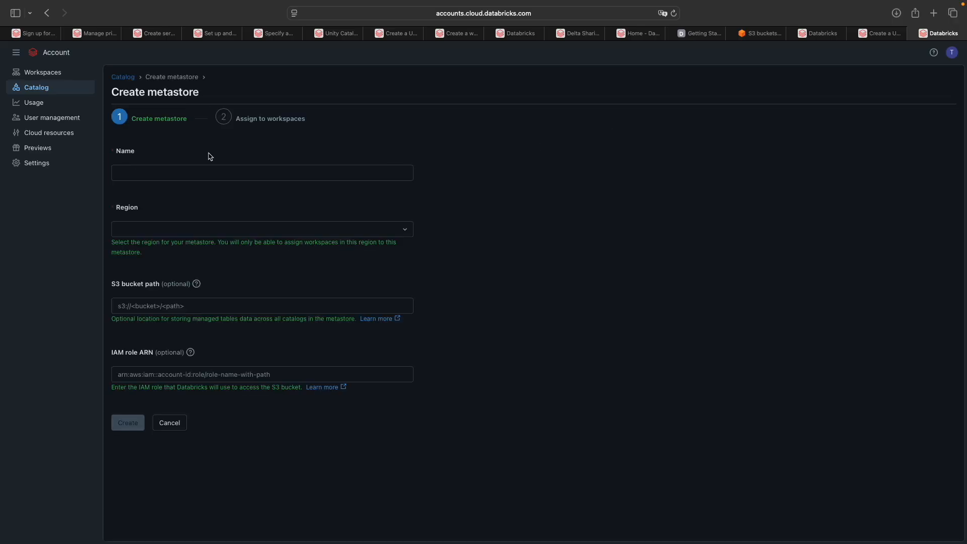
{"action": "left_click", "coordinate": [174, 176]}
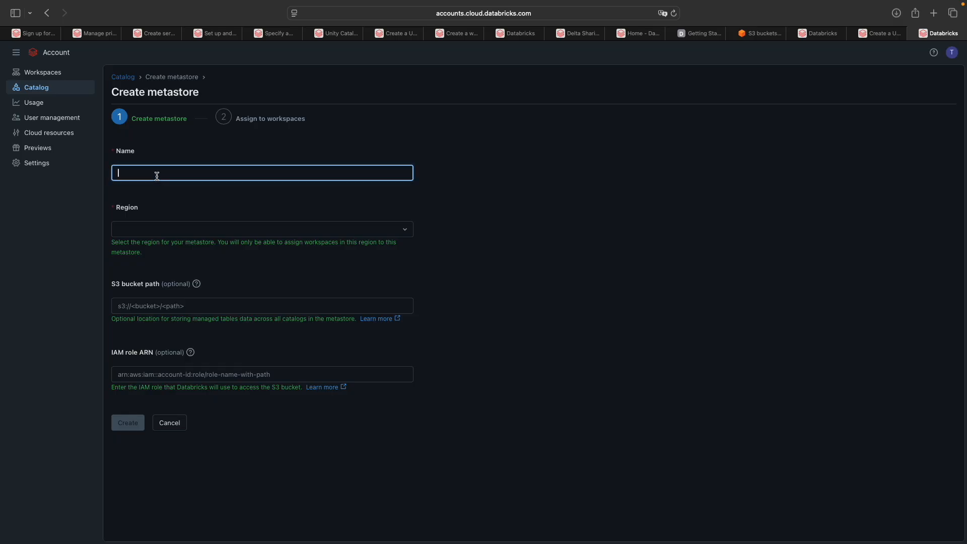
{"action": "type", "text": "metastore_aws_"}
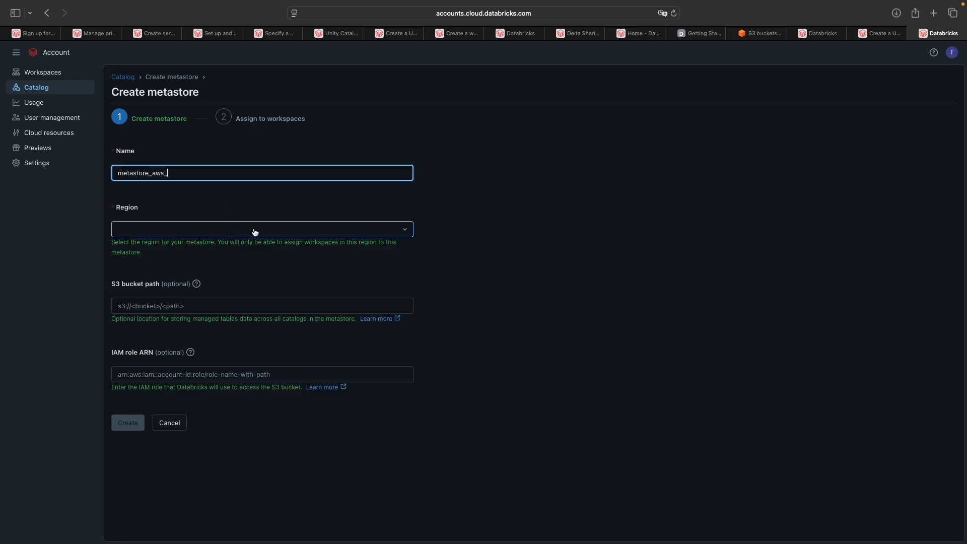
{"action": "left_click", "coordinate": [254, 233]}
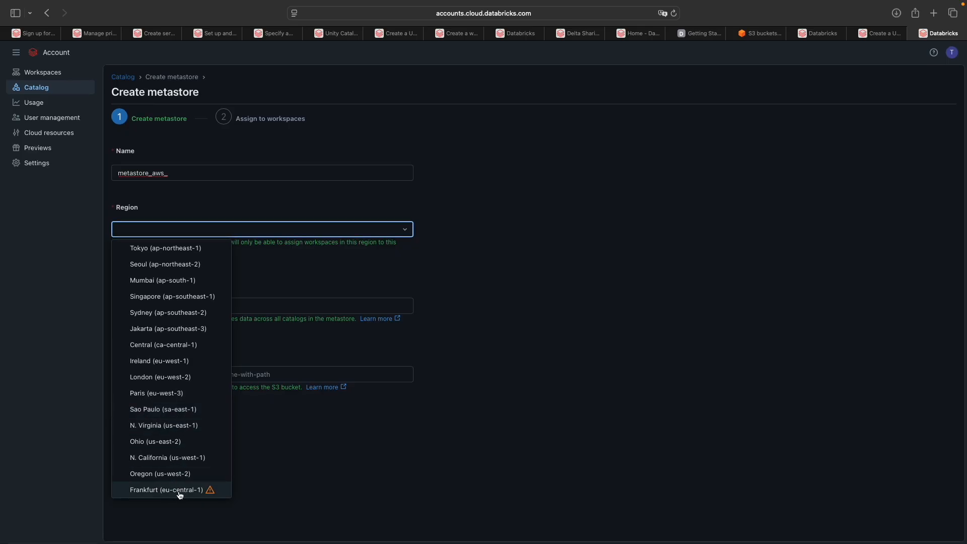
{"action": "left_click", "coordinate": [179, 395]}
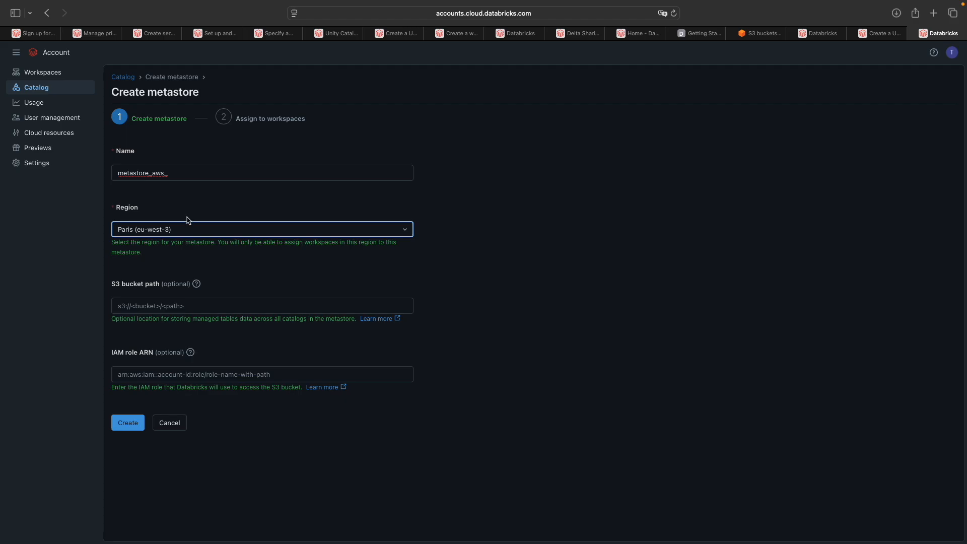
{"action": "left_click", "coordinate": [182, 175]}
{"action": "type", "text": "eu"}
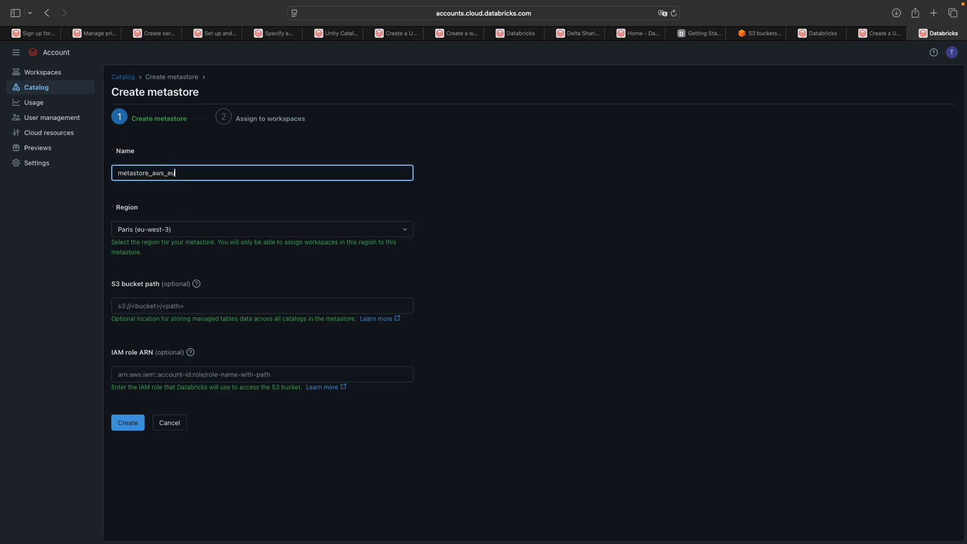
{"action": "type", "text": "_west_3"}
{"action": "left_click", "coordinate": [215, 193]}
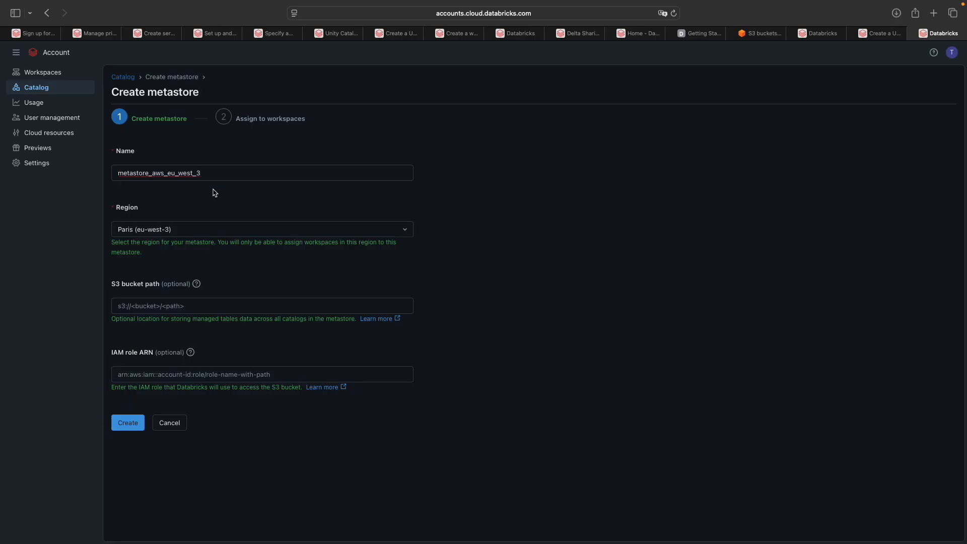
- Examine the optional S3 bucket path and IAM role ARN settings and their descriptions in the metastore form
{"action": "left_click_drag", "start_coordinate": [112, 284], "coordinate": [190, 283]}
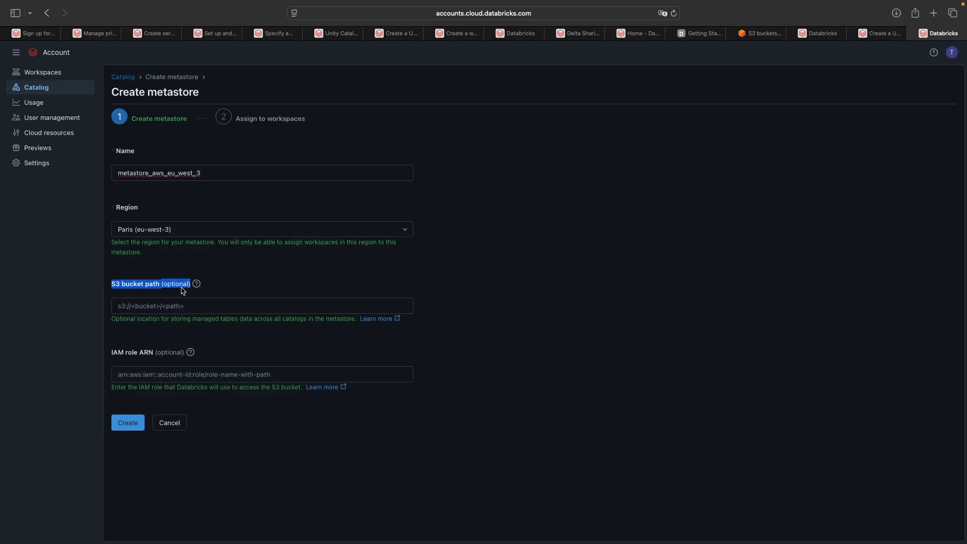
{"action": "left_click", "coordinate": [237, 285]}
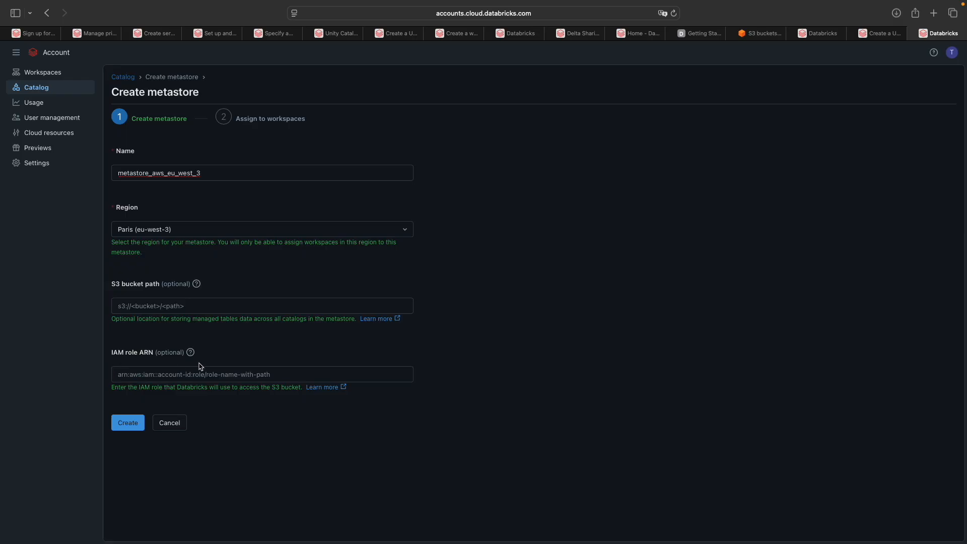
{"action": "left_click_drag", "start_coordinate": [118, 319], "coordinate": [341, 320]}
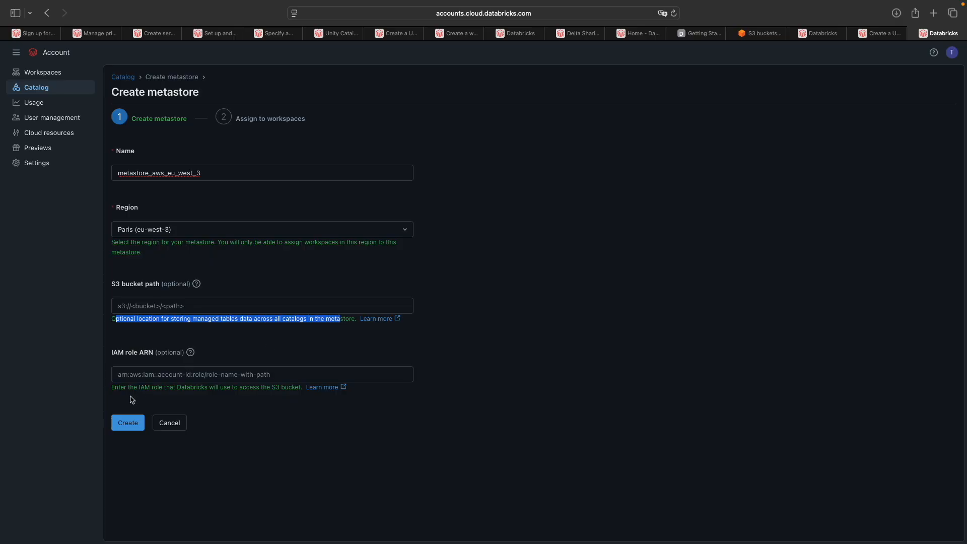
{"action": "left_click_drag", "start_coordinate": [119, 387], "coordinate": [240, 390]}
{"action": "left_click_drag", "start_coordinate": [249, 388], "coordinate": [276, 390]}
{"action": "left_click", "coordinate": [231, 403]}
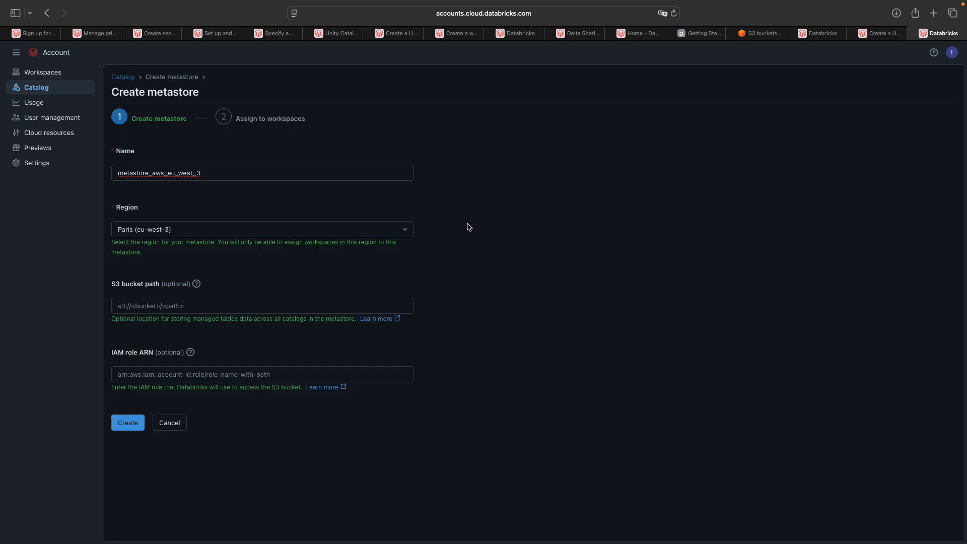
- Switch to the documentation article "Create a Unity Catalog metastore" and read its title and introduction
{"action": "left_click", "coordinate": [882, 36]}
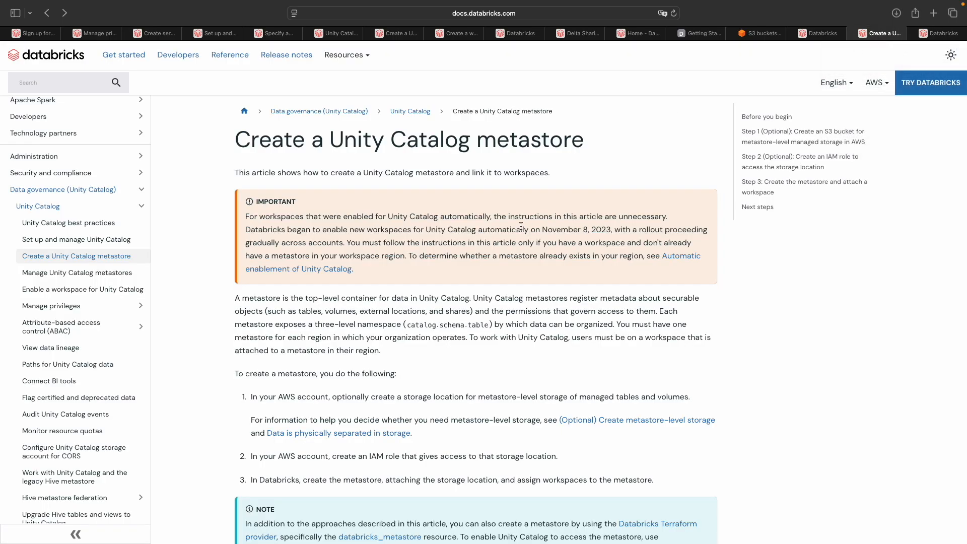
{"action": "scroll", "coordinate": [103, 228], "scroll_direction": "up", "scroll_amount": 2}
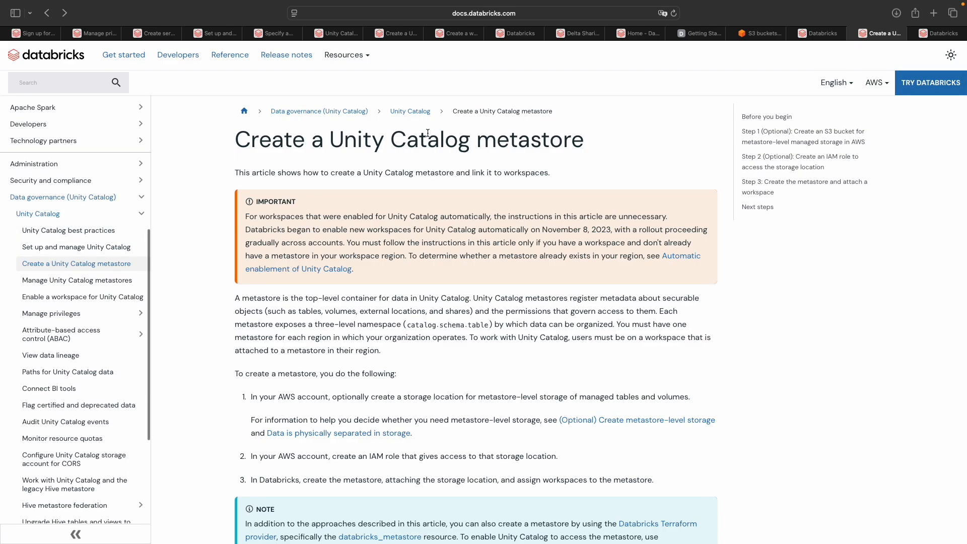
{"action": "left_click_drag", "start_coordinate": [581, 131], "coordinate": [236, 147]}
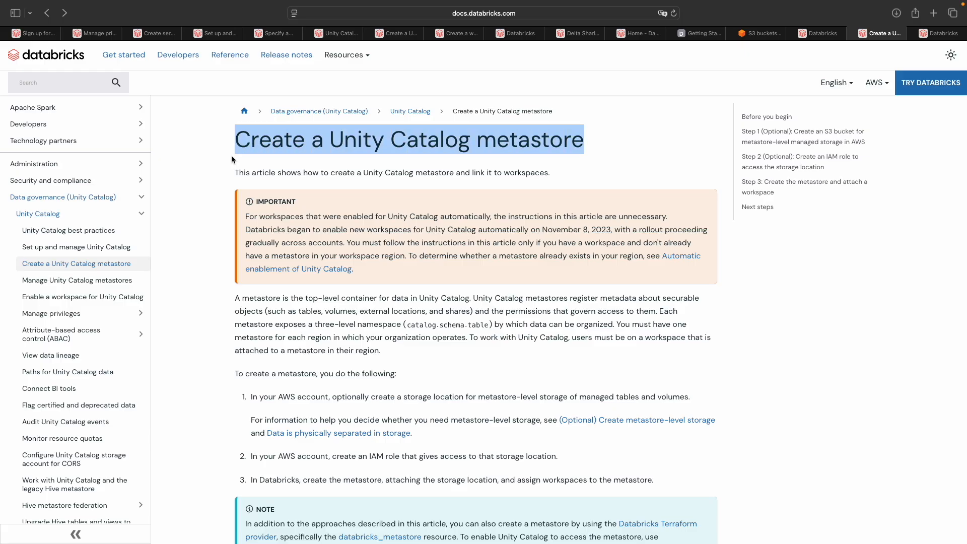
{"action": "left_click", "coordinate": [219, 181]}
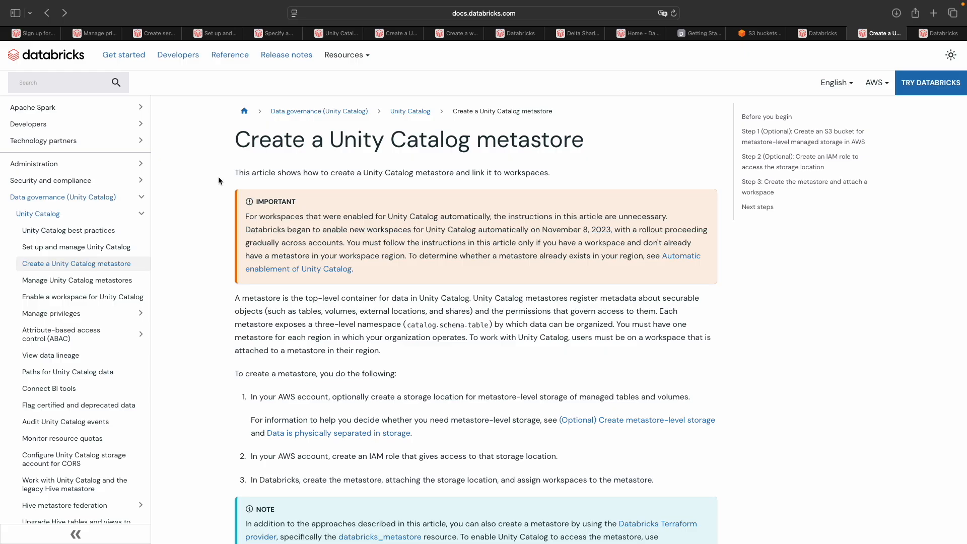
{"action": "scroll", "coordinate": [219, 181], "scroll_direction": "down", "scroll_amount": 1}
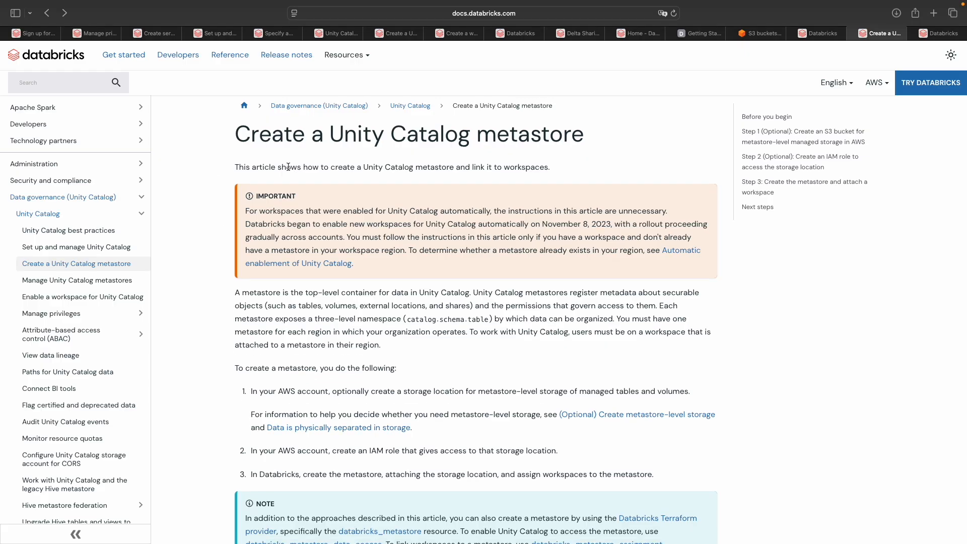
{"action": "left_click_drag", "start_coordinate": [287, 167], "coordinate": [546, 166]}
- Read the Important notice about workspaces enabled automatically for Unity Catalog and when the article's instructions apply
{"action": "scroll", "coordinate": [249, 291], "scroll_direction": "down", "scroll_amount": 3}
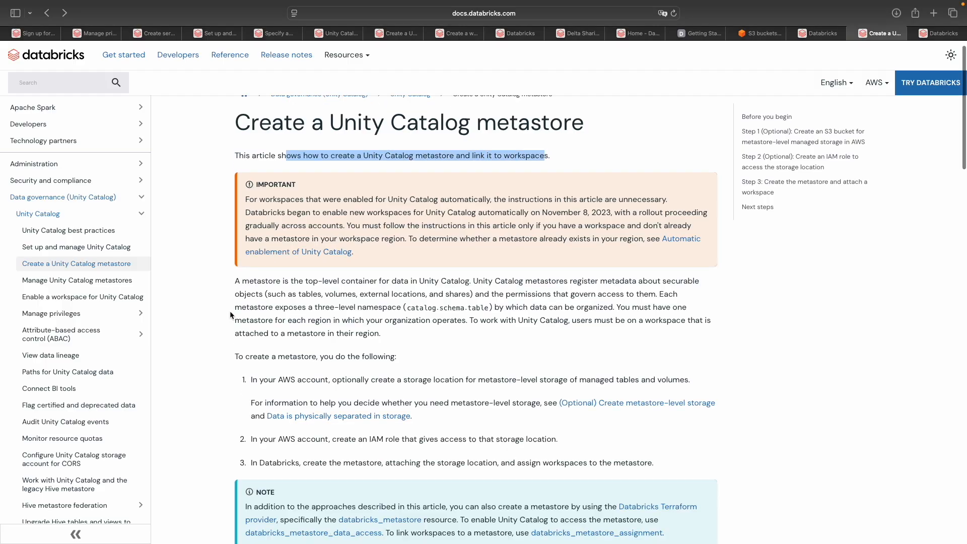
{"action": "left_click", "coordinate": [265, 283]}
{"action": "left_click_drag", "start_coordinate": [260, 195], "coordinate": [452, 195]}
{"action": "left_click_drag", "start_coordinate": [531, 196], "coordinate": [637, 195]}
{"action": "left_click", "coordinate": [348, 215]}
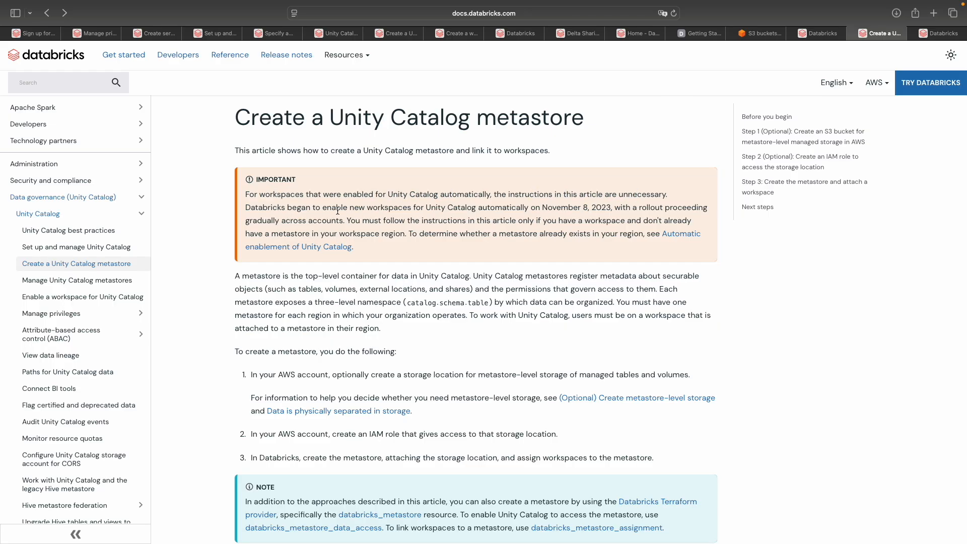
{"action": "left_click_drag", "start_coordinate": [302, 207], "coordinate": [532, 207]}
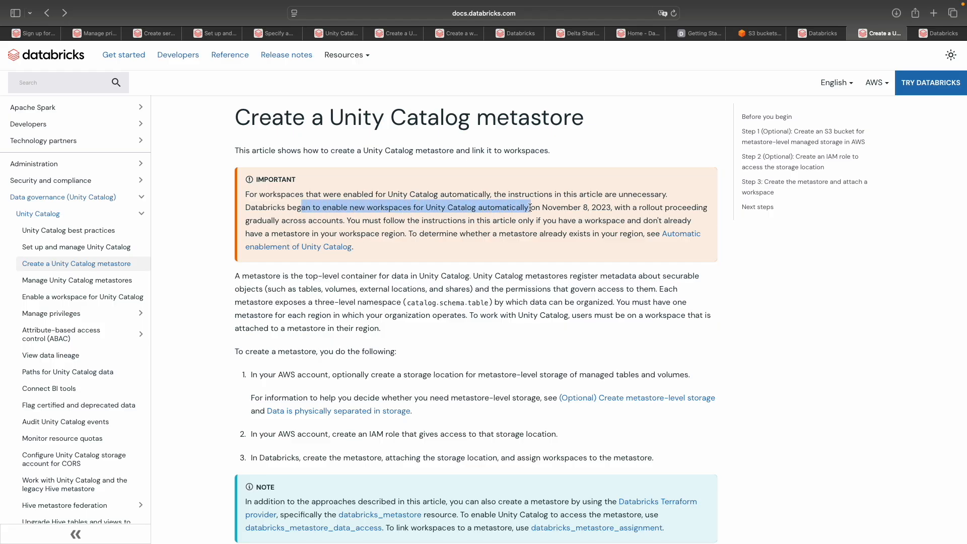
{"action": "left_click", "coordinate": [493, 216]}
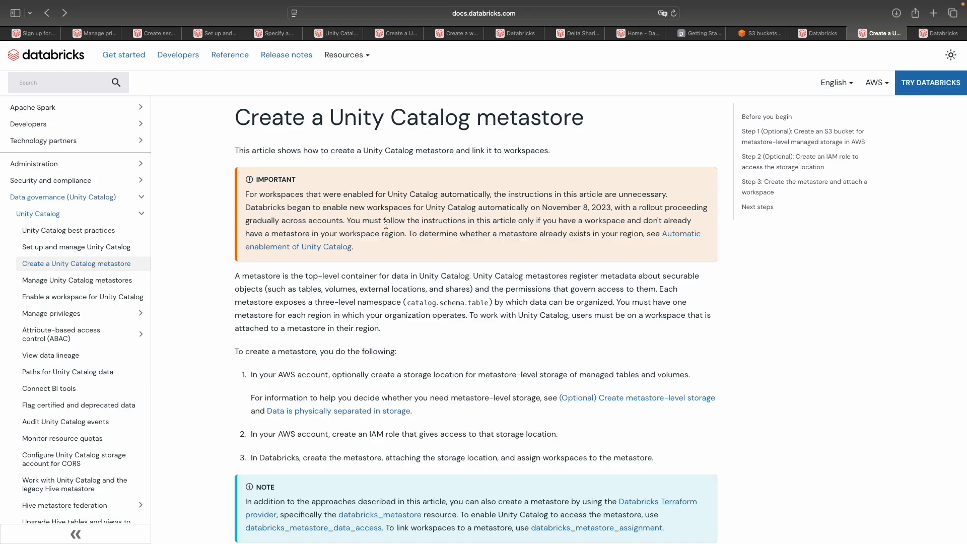
{"action": "left_click_drag", "start_coordinate": [362, 221], "coordinate": [562, 222]}
{"action": "left_click", "coordinate": [605, 224]}
{"action": "left_click_drag", "start_coordinate": [254, 234], "coordinate": [417, 233]}
{"action": "left_click", "coordinate": [436, 235]}
- Read the paragraph explaining what a metastore is, its three-level namespace and the one-metastore-per-region requirement
{"action": "scroll", "coordinate": [429, 269], "scroll_direction": "down", "scroll_amount": 1}
{"action": "scroll", "coordinate": [430, 269], "scroll_direction": "down", "scroll_amount": 3}
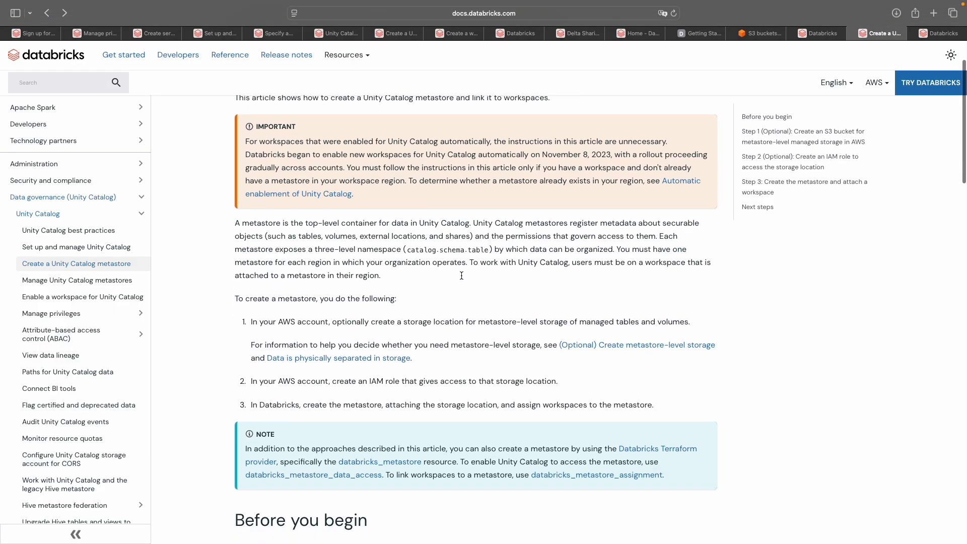
{"action": "left_click_drag", "start_coordinate": [241, 224], "coordinate": [644, 236]}
{"action": "left_click", "coordinate": [479, 224]}
{"action": "left_click", "coordinate": [510, 237]}
{"action": "double_click", "coordinate": [498, 236]}
{"action": "left_click_drag", "start_coordinate": [250, 249], "coordinate": [408, 251]}
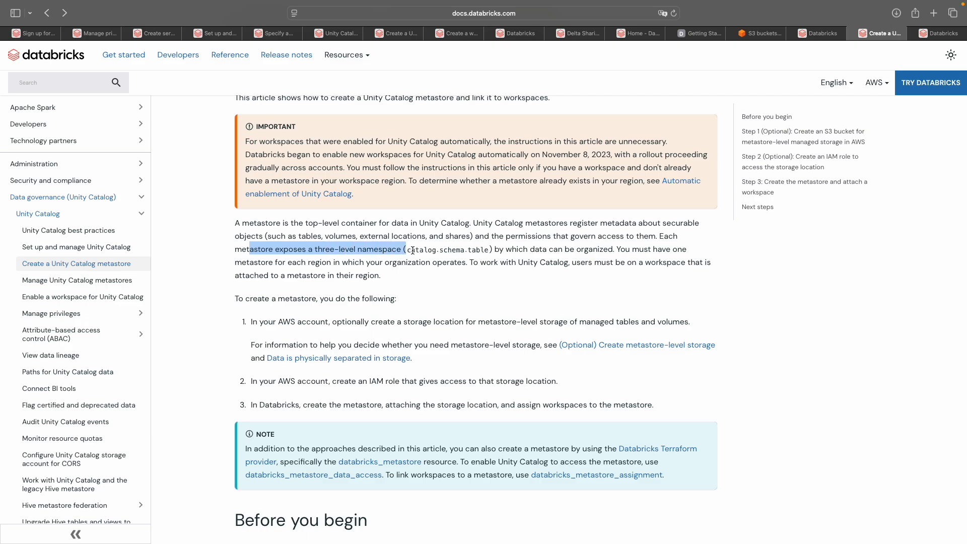
{"action": "left_click", "coordinate": [526, 252]}
{"action": "left_click_drag", "start_coordinate": [525, 252], "coordinate": [641, 251]}
{"action": "left_click_drag", "start_coordinate": [254, 262], "coordinate": [462, 262]}
{"action": "left_click", "coordinate": [337, 263]}
{"action": "left_click", "coordinate": [492, 262]}
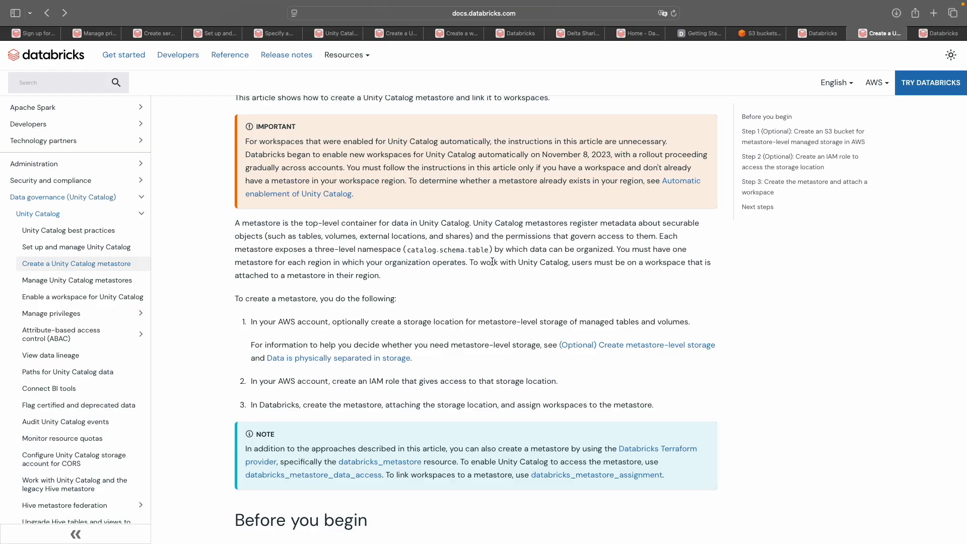
{"action": "scroll", "coordinate": [522, 266], "scroll_direction": "down", "scroll_amount": 1}
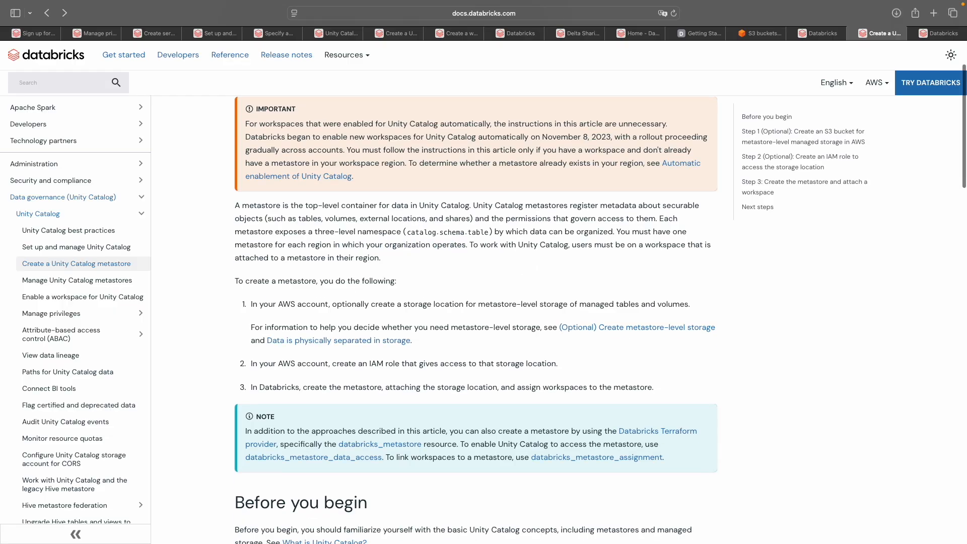
{"action": "left_click_drag", "start_coordinate": [479, 245], "coordinate": [645, 245]}
{"action": "left_click", "coordinate": [324, 268]}
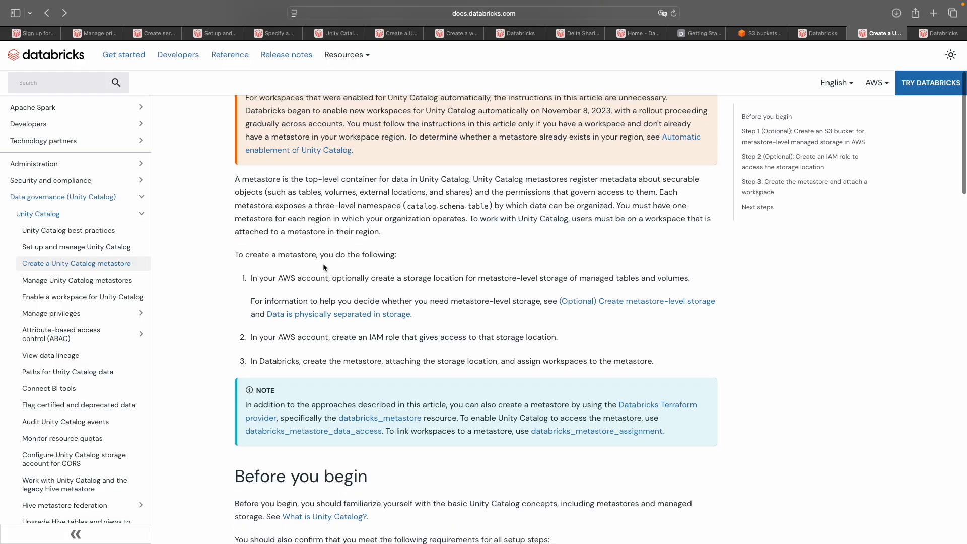
- Review the first step for creating a metastore, covering the optional AWS storage location for managed tables and volumes
{"action": "left_click_drag", "start_coordinate": [245, 255], "coordinate": [309, 255]}
{"action": "left_click", "coordinate": [344, 252]}
{"action": "left_click_drag", "start_coordinate": [252, 278], "coordinate": [675, 280]}
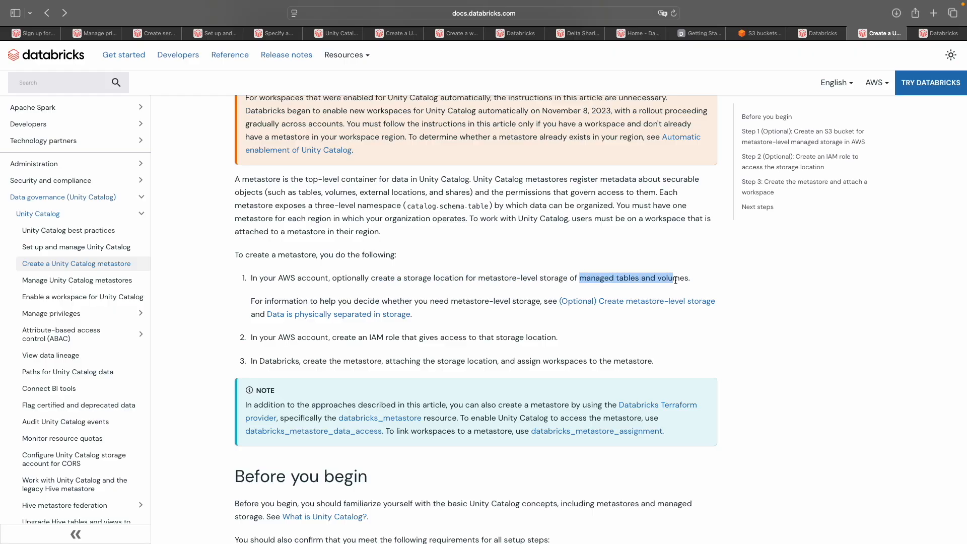
{"action": "left_click_drag", "start_coordinate": [313, 302], "coordinate": [542, 302]}
{"action": "left_click", "coordinate": [443, 299]}
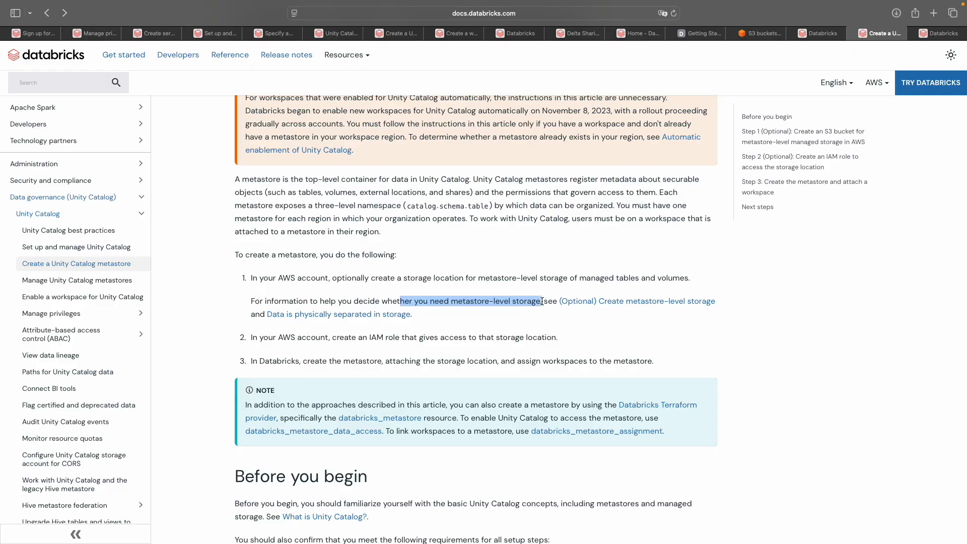
- Open the linked section "(Optional) Create metastore-level storage" and read its recommendation on managed storage locations per catalog
{"action": "left_click", "coordinate": [606, 303]}
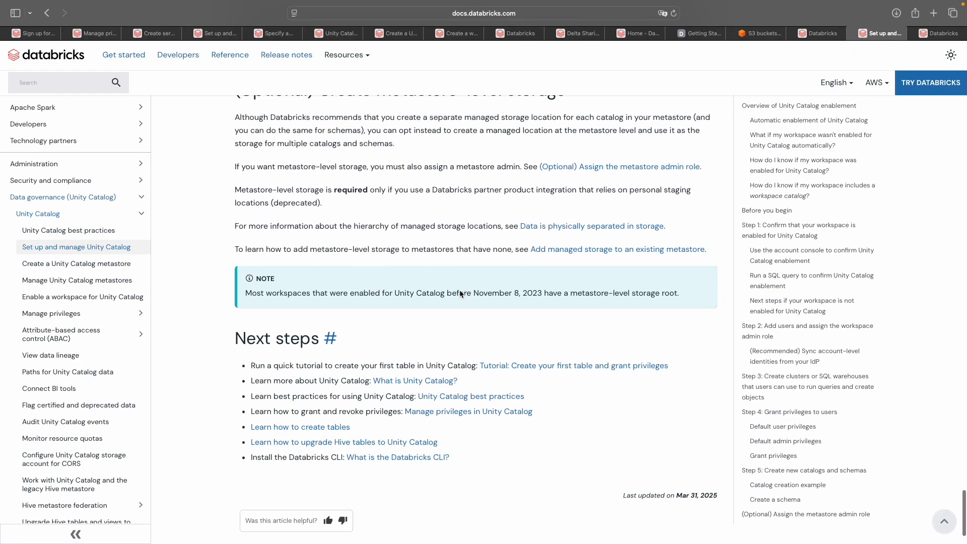
{"action": "left_click_drag", "start_coordinate": [318, 147], "coordinate": [549, 142]}
{"action": "mouse_move", "coordinate": [271, 175]}
{"action": "left_mouse_down"}
{"action": "mouse_move", "coordinate": [579, 190]}
{"action": "mouse_move", "coordinate": [613, 177]}
{"action": "mouse_move", "coordinate": [677, 176]}
{"action": "mouse_move", "coordinate": [272, 175]}
{"action": "left_mouse_up"}
{"action": "left_click", "coordinate": [531, 177]}
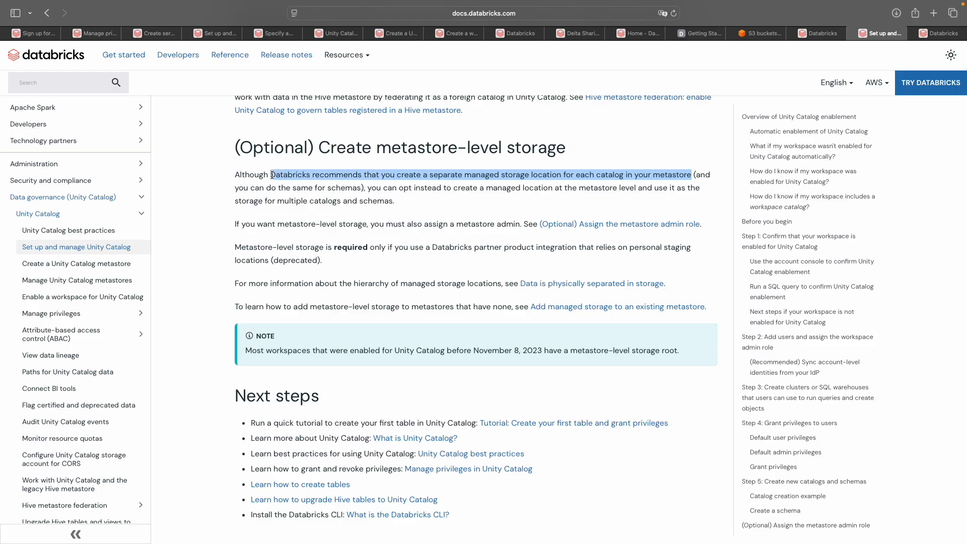
{"action": "left_click", "coordinate": [425, 170]}
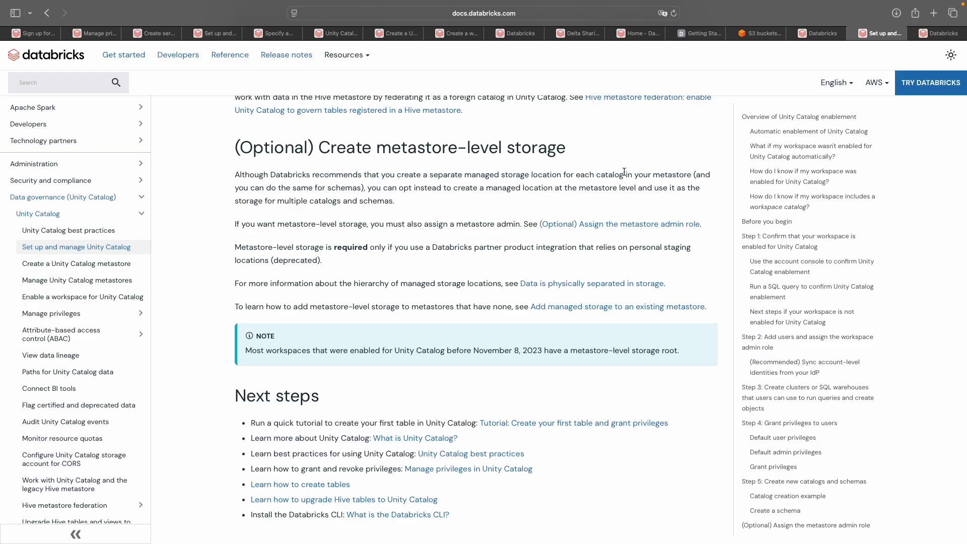
{"action": "scroll", "coordinate": [534, 181], "scroll_direction": "up", "scroll_amount": 1}
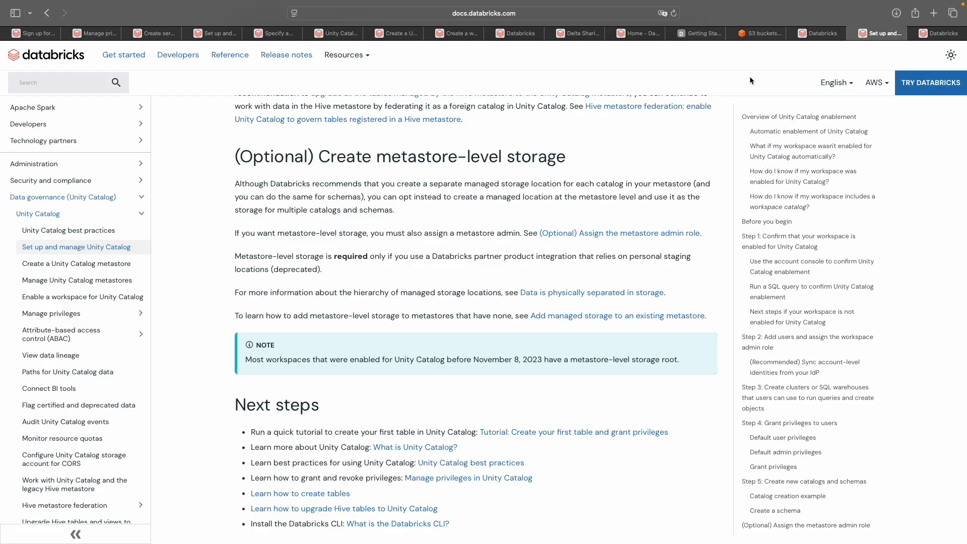
- Switch to the Databricks workspace and view the list of available workspaces with their regions
{"action": "left_click", "coordinate": [821, 33]}
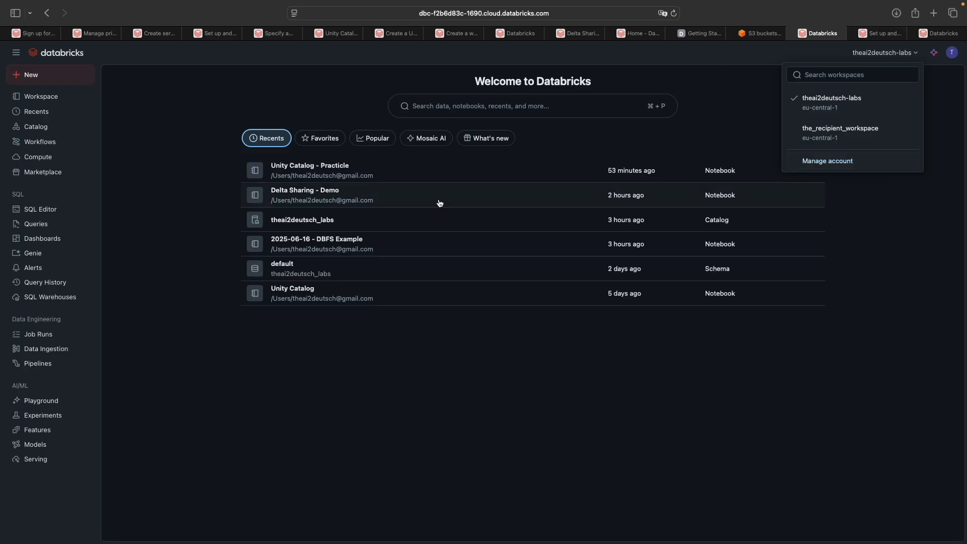
{"action": "left_click", "coordinate": [442, 358]}
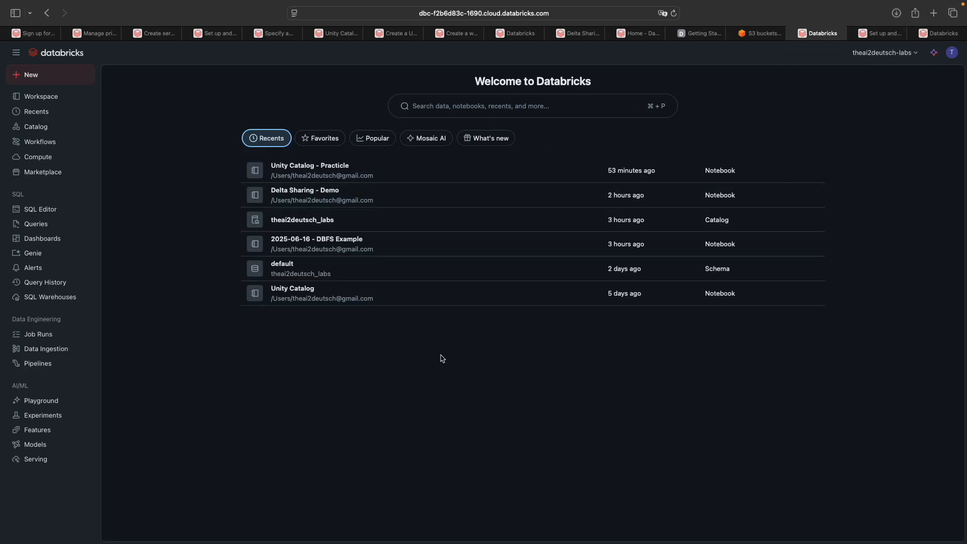
{"action": "left_click", "coordinate": [883, 53]}
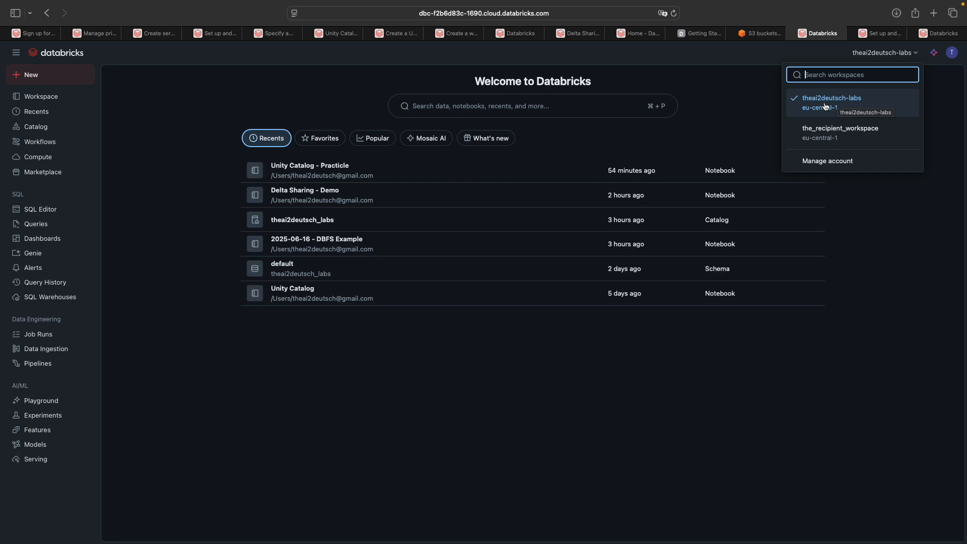
{"action": "left_click", "coordinate": [619, 337]}
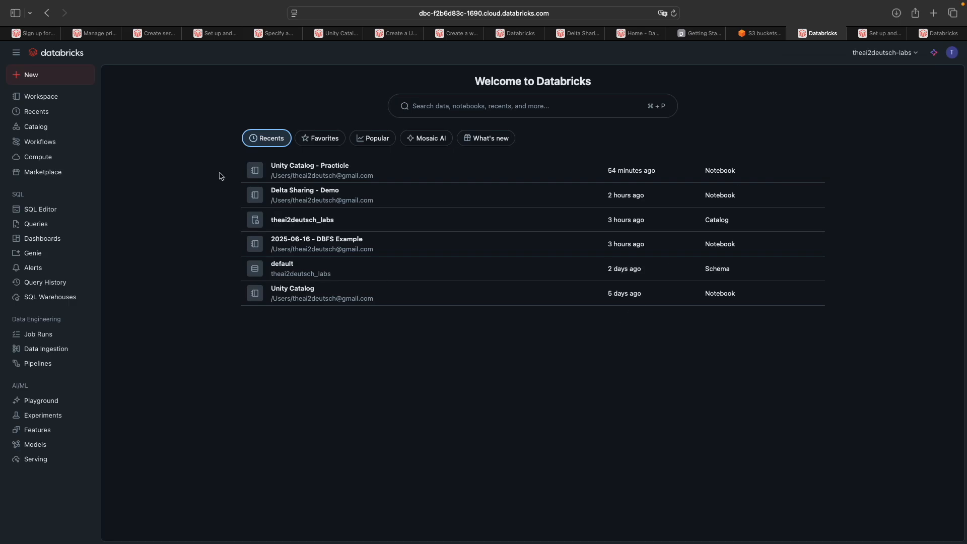
- Open the external locations in Catalog Explorer's external data and examine the S3 URL of theai2deutsch_labs
{"action": "left_click", "coordinate": [43, 131]}
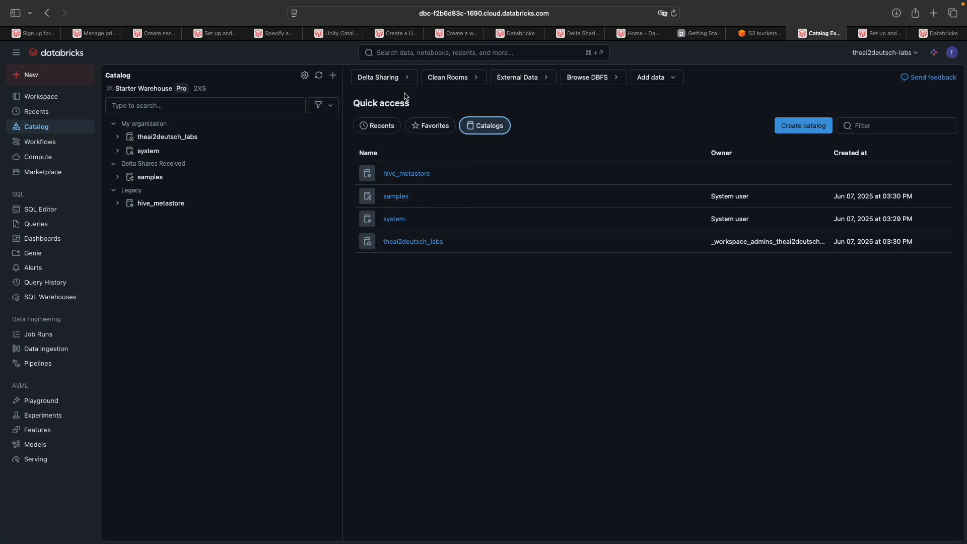
{"action": "left_click", "coordinate": [521, 83]}
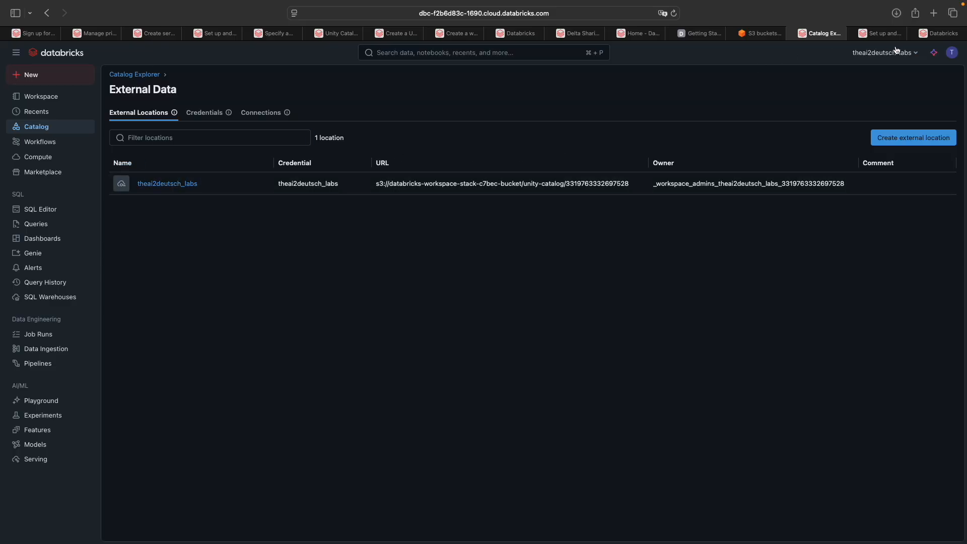
{"action": "left_click", "coordinate": [40, 96]}
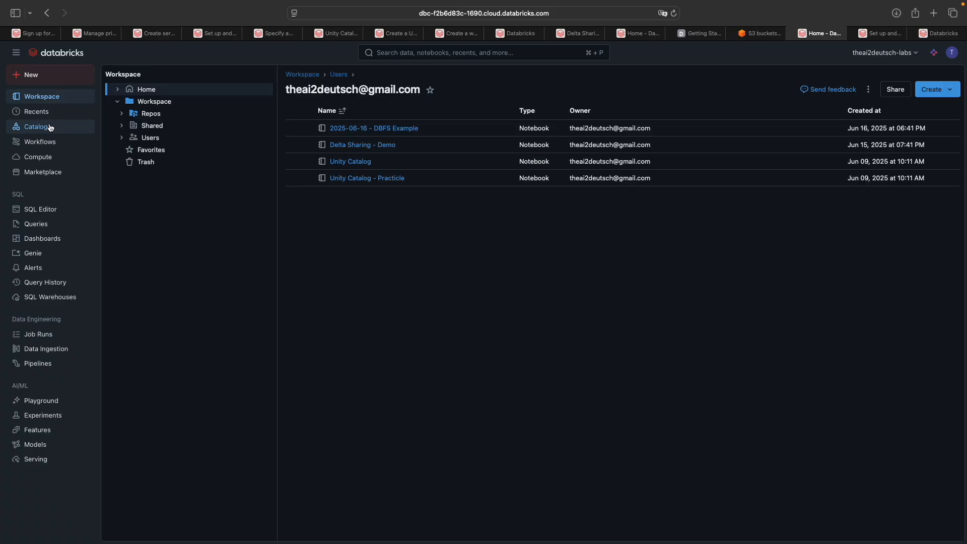
{"action": "left_click", "coordinate": [37, 127]}
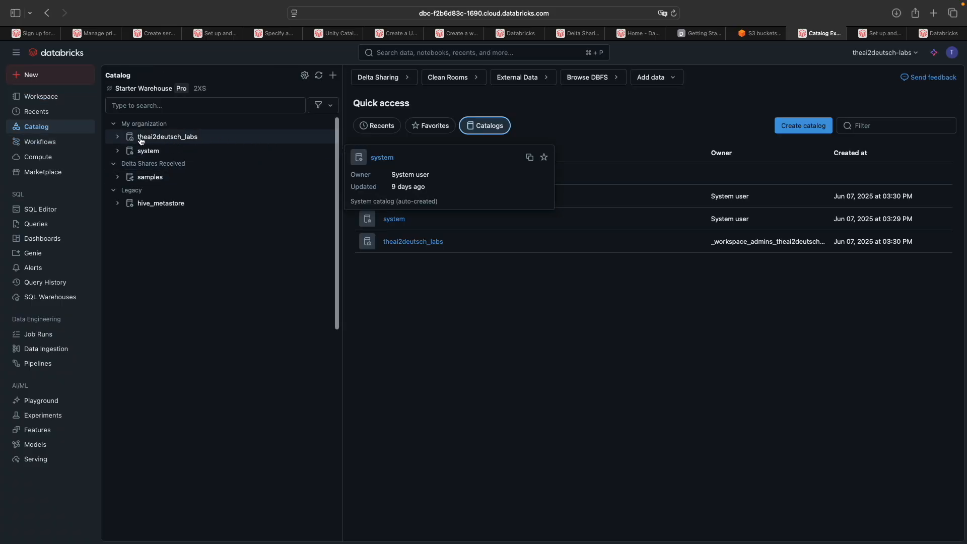
{"action": "mouse_move", "coordinate": [201, 141]}
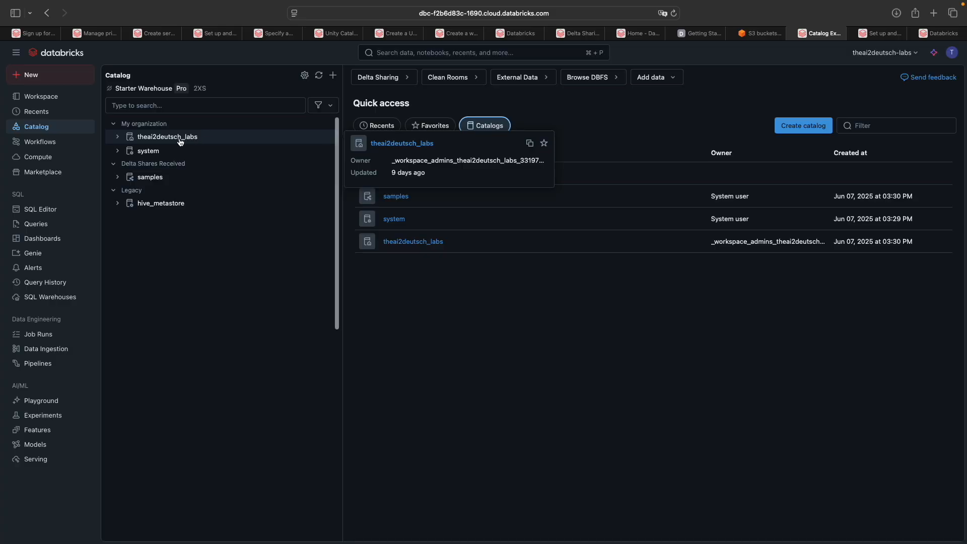
{"action": "left_click", "coordinate": [527, 80]}
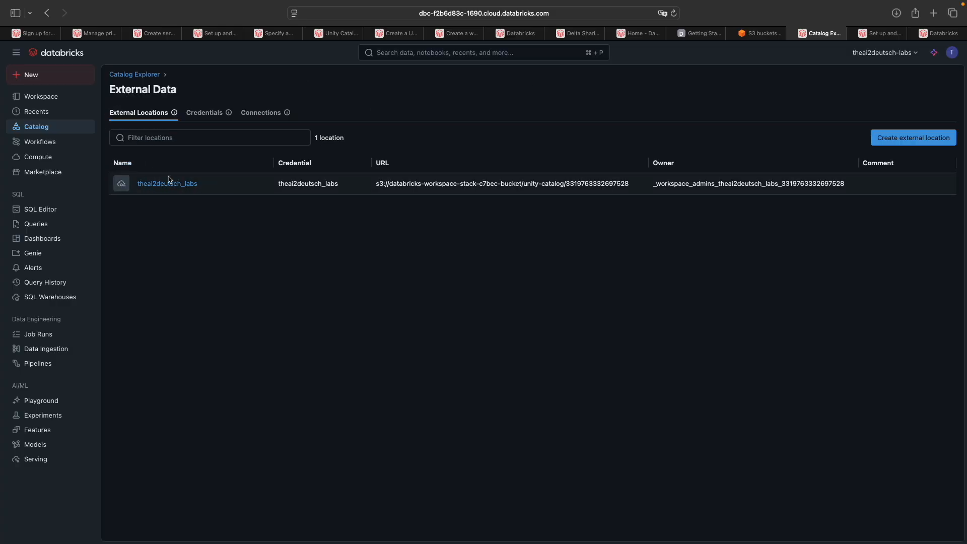
{"action": "left_click_drag", "start_coordinate": [376, 184], "coordinate": [634, 185]}
{"action": "left_click", "coordinate": [480, 206]}
- Go to the account console and open metastore_aws_eu_central_1 from its metastore list
{"action": "left_click", "coordinate": [887, 54]}
{"action": "left_click", "coordinate": [836, 161]}
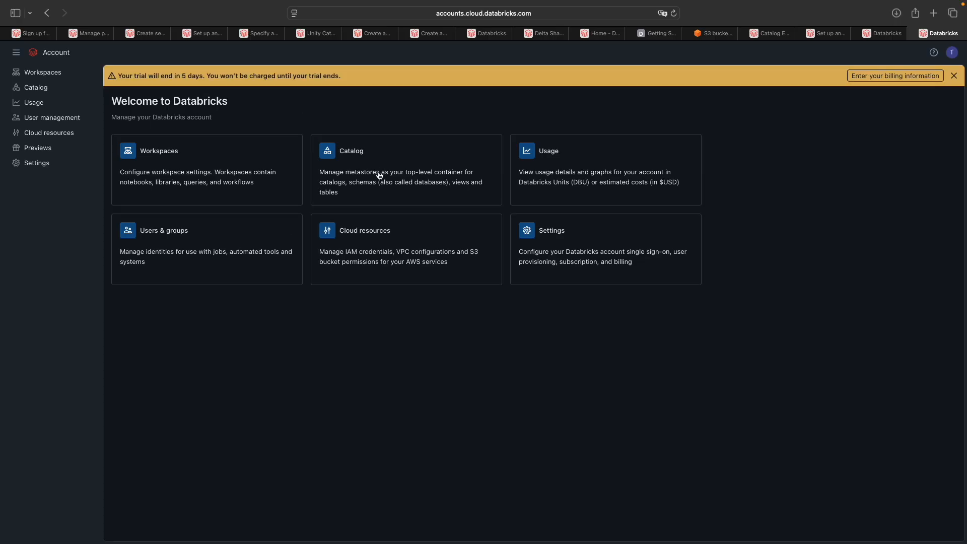
{"action": "left_click", "coordinate": [369, 180]}
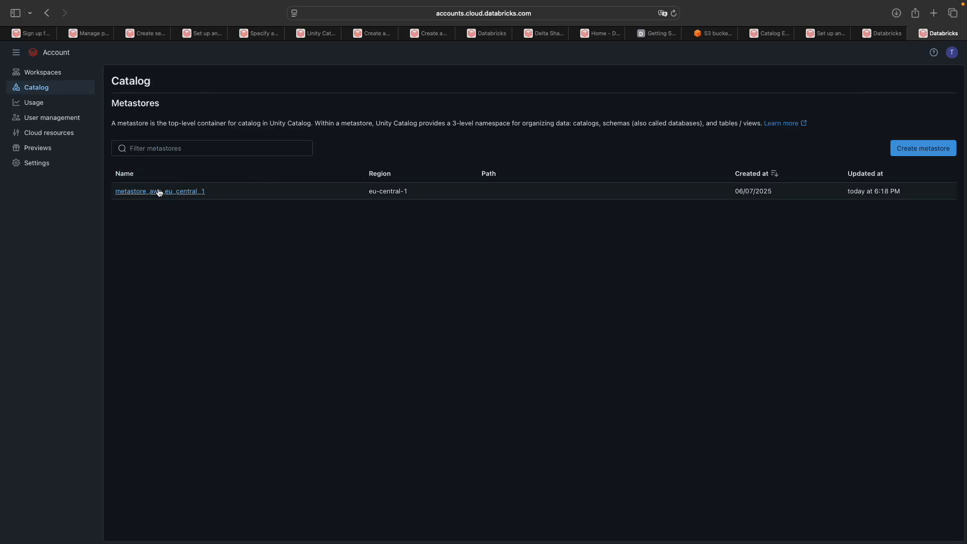
{"action": "left_click", "coordinate": [157, 192]}
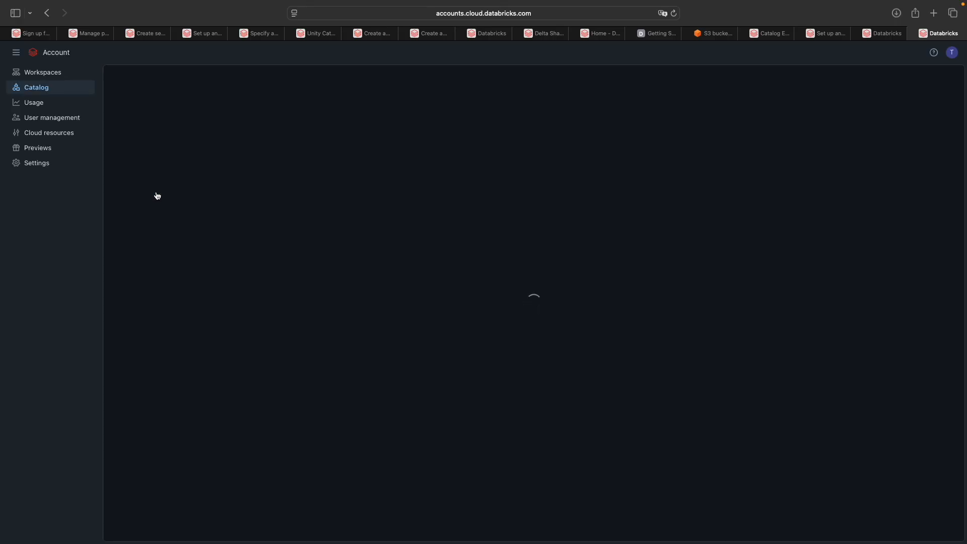
- Examine the metastore's S3 bucket path, region and Metastore Admin settings, including the note on the optional storage location
{"action": "left_click_drag", "start_coordinate": [117, 133], "coordinate": [142, 133]}
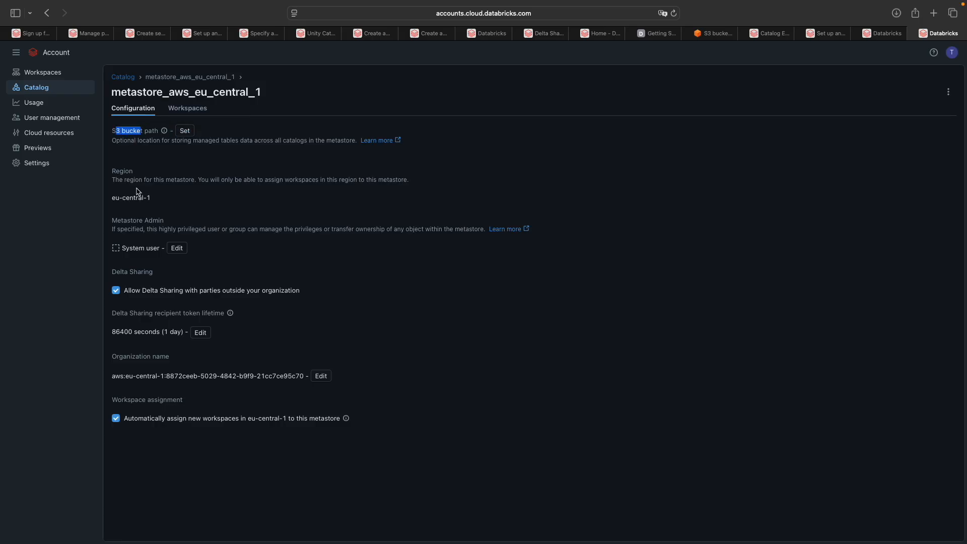
{"action": "left_click_drag", "start_coordinate": [123, 198], "coordinate": [151, 198]}
{"action": "left_click_drag", "start_coordinate": [124, 226], "coordinate": [176, 251]}
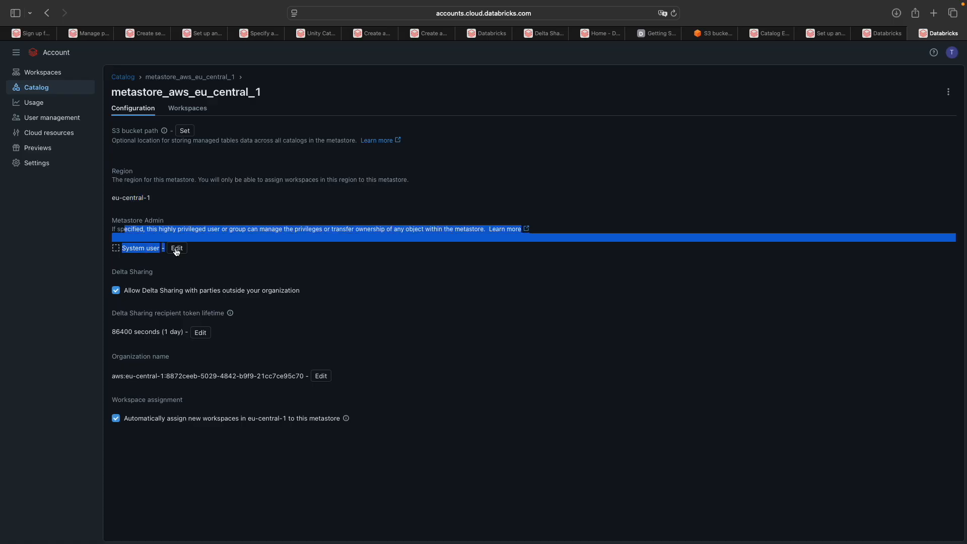
{"action": "left_click", "coordinate": [238, 250]}
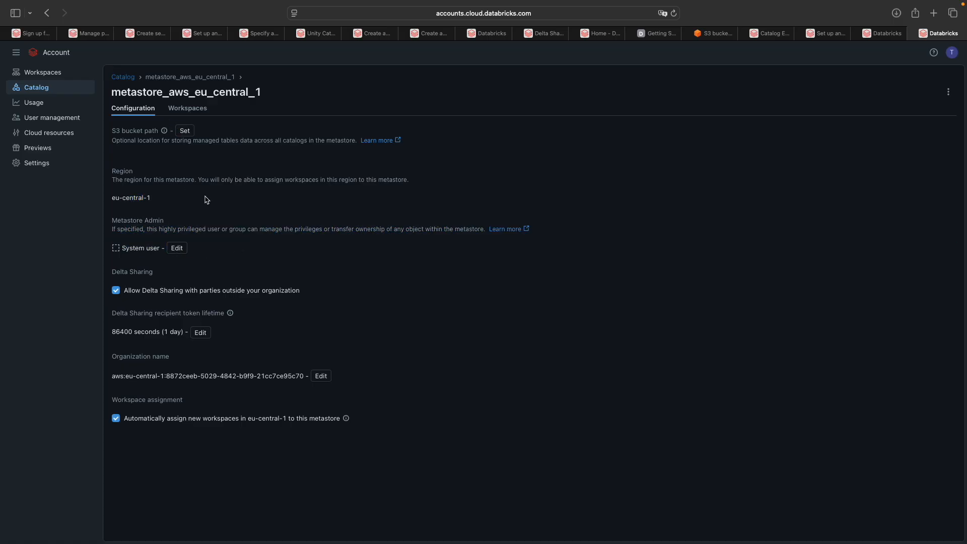
{"action": "left_click_drag", "start_coordinate": [135, 140], "coordinate": [229, 141]}
{"action": "left_click", "coordinate": [239, 150]}
- Close the account console and check the external location's S3 URL in the workspace again
{"action": "key", "text": "super+w"}
{"action": "left_click_drag", "start_coordinate": [376, 184], "coordinate": [424, 185]}
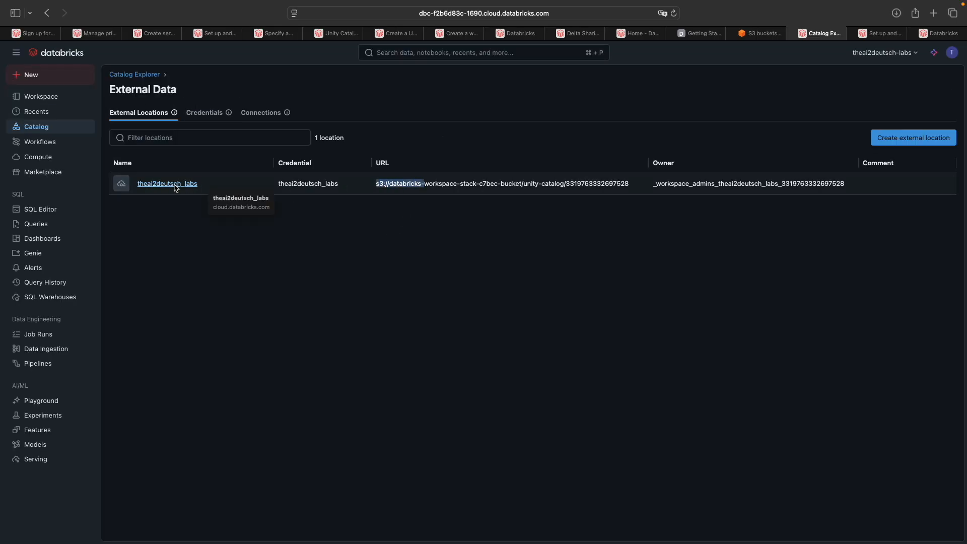
{"action": "left_click", "coordinate": [774, 45]}
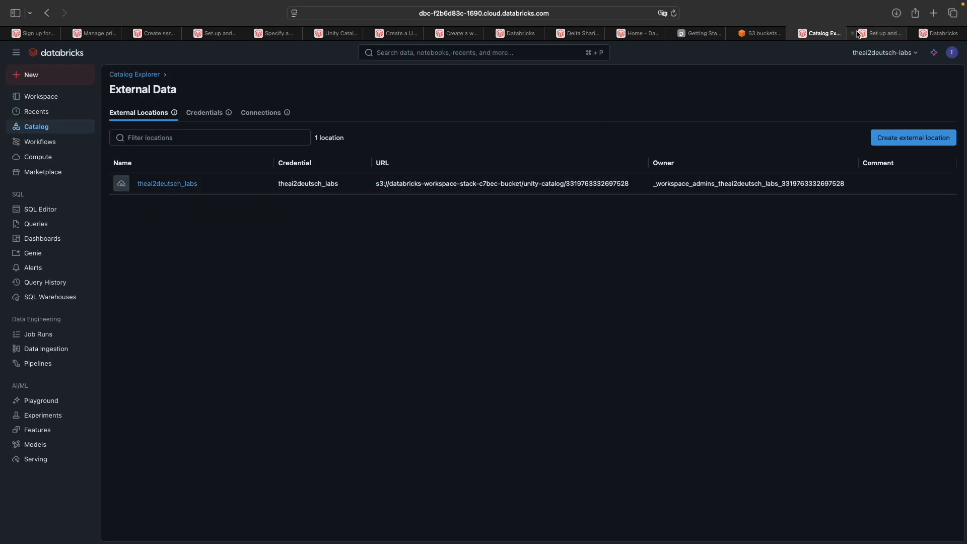
- Return to the documentation on metastore-level storage and read the paragraph comparing per-catalog managed storage with a shared metastore-level location
{"action": "left_click", "coordinate": [879, 34]}
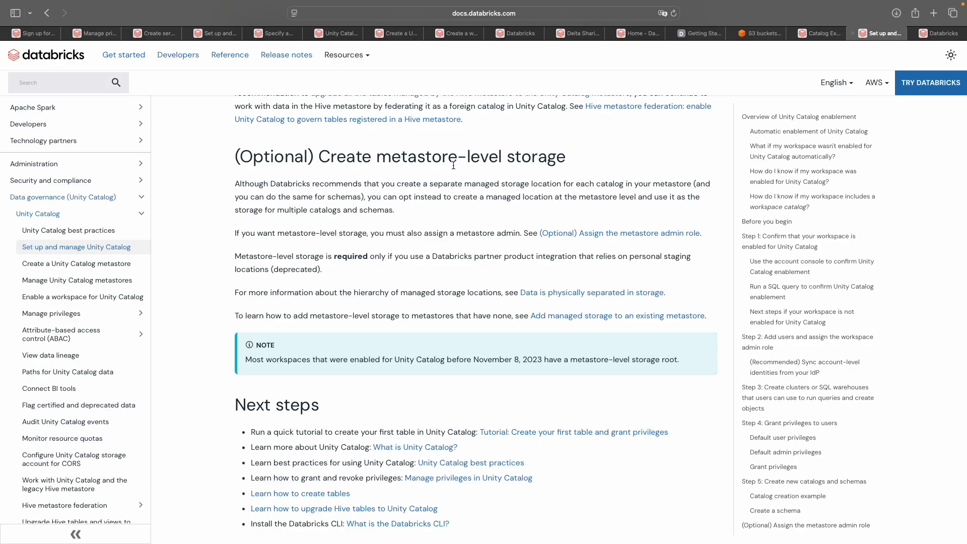
{"action": "left_click_drag", "start_coordinate": [269, 178], "coordinate": [566, 187]}
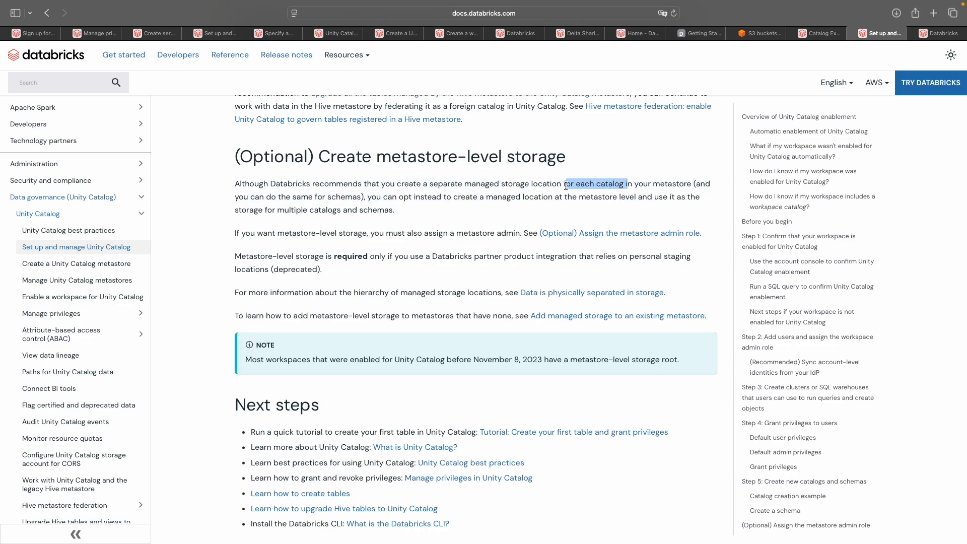
{"action": "left_click", "coordinate": [641, 188]}
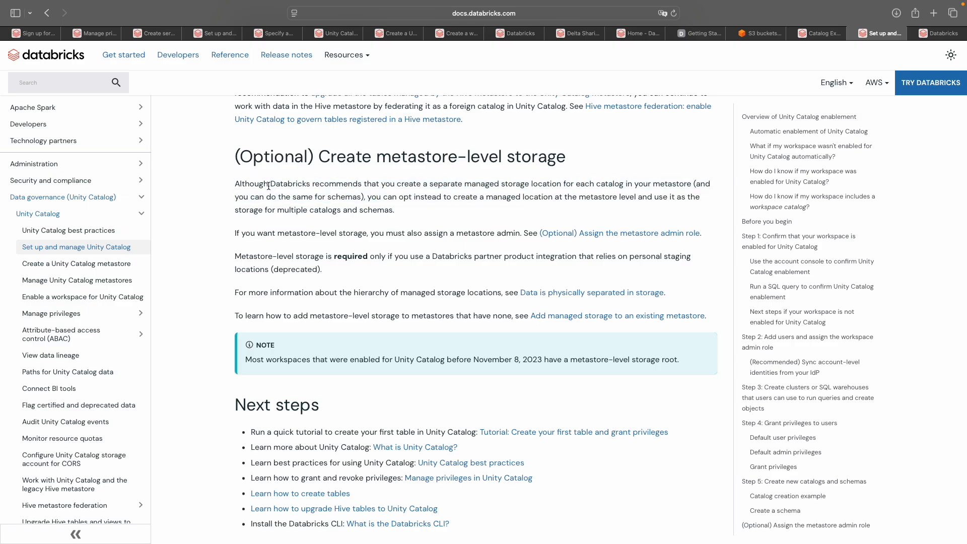
{"action": "left_click_drag", "start_coordinate": [291, 199], "coordinate": [580, 198]}
{"action": "left_click", "coordinate": [382, 198]}
{"action": "left_click", "coordinate": [608, 197]}
{"action": "left_click_drag", "start_coordinate": [645, 198], "coordinate": [567, 195]}
{"action": "left_click", "coordinate": [654, 202]}
{"action": "left_click_drag", "start_coordinate": [246, 210], "coordinate": [394, 212]}
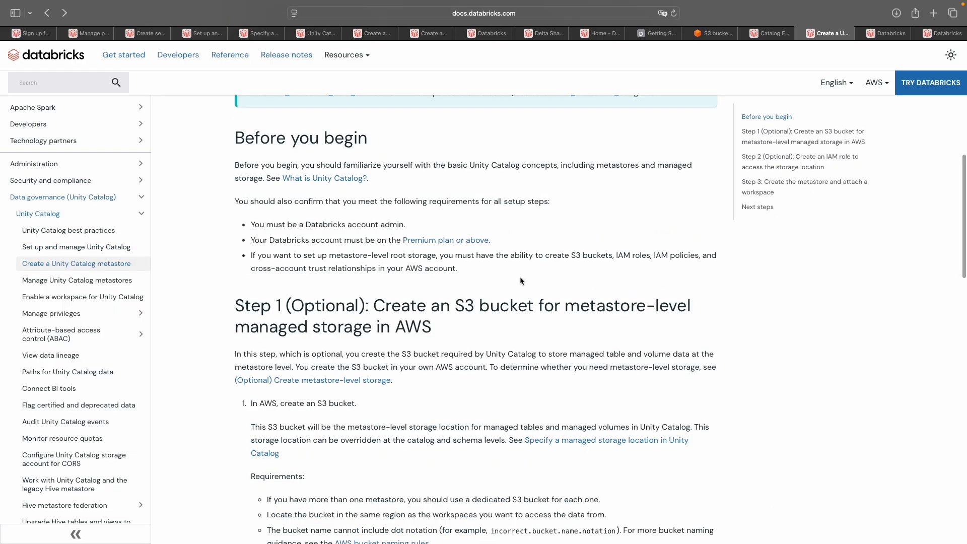
- In the metastore creation article, review the optional steps for creating an S3 bucket and an IAM role for storage access
{"action": "scroll", "coordinate": [501, 328], "scroll_direction": "down", "scroll_amount": 3}
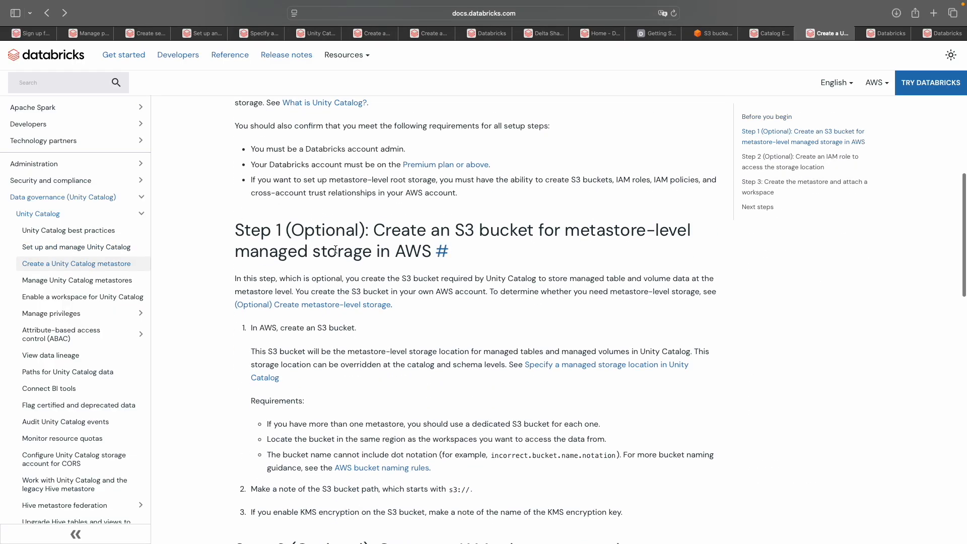
{"action": "left_click_drag", "start_coordinate": [271, 252], "coordinate": [421, 251]}
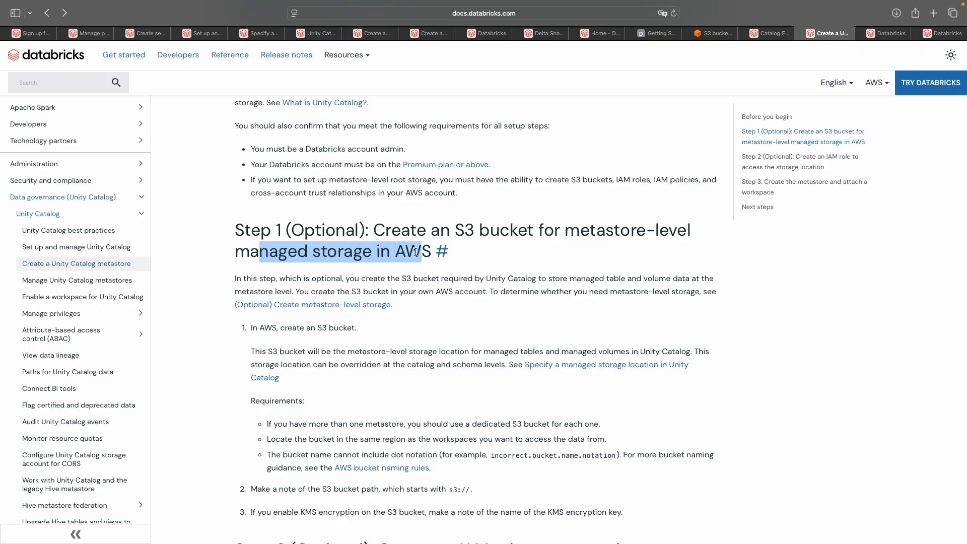
{"action": "scroll", "coordinate": [426, 282], "scroll_direction": "down", "scroll_amount": 6}
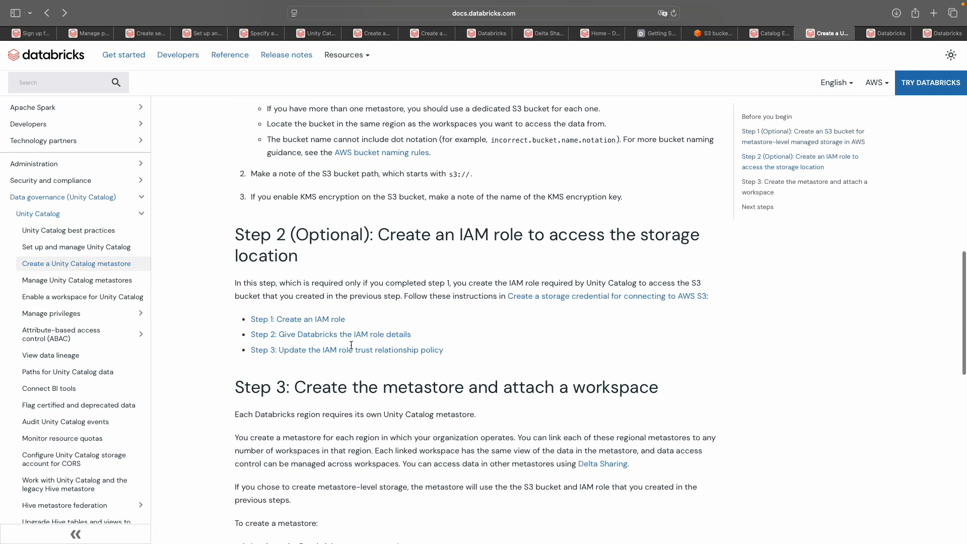
{"action": "left_click_drag", "start_coordinate": [391, 237], "coordinate": [646, 237]}
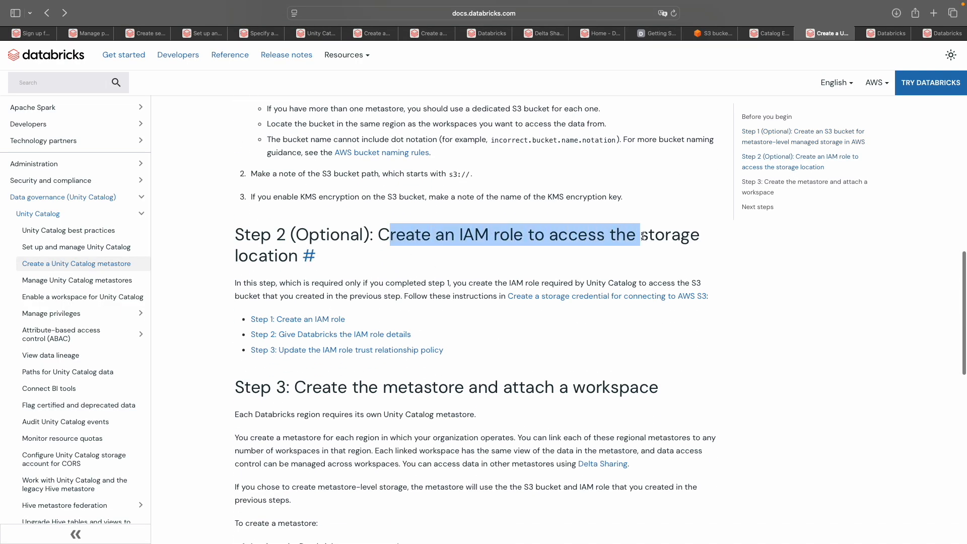
- Read the Step 3 heading on creating the metastore and attaching a workspace, and its per-region metastore requirement
{"action": "scroll", "coordinate": [437, 233], "scroll_direction": "down", "scroll_amount": 4}
{"action": "left_click_drag", "start_coordinate": [338, 202], "coordinate": [653, 204]}
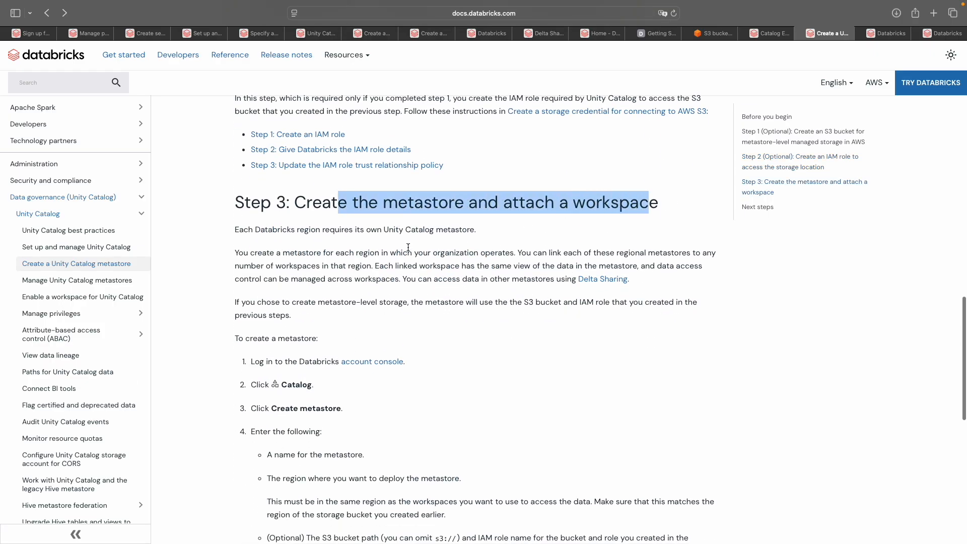
{"action": "left_click", "coordinate": [436, 208]}
{"action": "left_click_drag", "start_coordinate": [436, 207], "coordinate": [295, 204]}
{"action": "left_click_drag", "start_coordinate": [241, 233], "coordinate": [473, 231]}
- Read the Step 3 paragraph on linking regional metastores to workspaces and managing data access across them
{"action": "left_click_drag", "start_coordinate": [249, 255], "coordinate": [398, 256]}
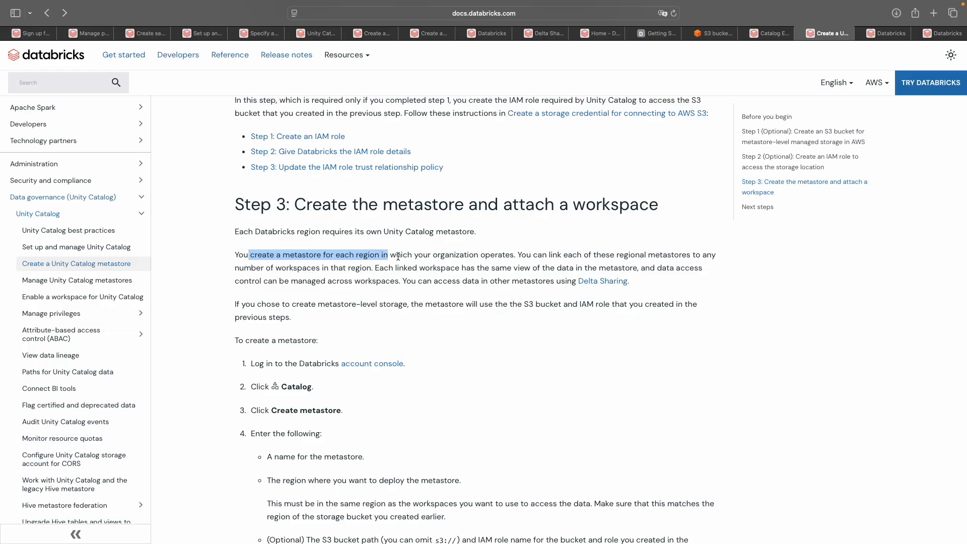
{"action": "left_click", "coordinate": [398, 257]}
{"action": "mouse_move", "coordinate": [368, 256]}
{"action": "left_mouse_down"}
{"action": "mouse_move", "coordinate": [685, 256]}
{"action": "mouse_move", "coordinate": [663, 268]}
{"action": "mouse_move", "coordinate": [278, 281]}
{"action": "mouse_move", "coordinate": [368, 268]}
{"action": "mouse_move", "coordinate": [698, 267]}
{"action": "left_mouse_up"}
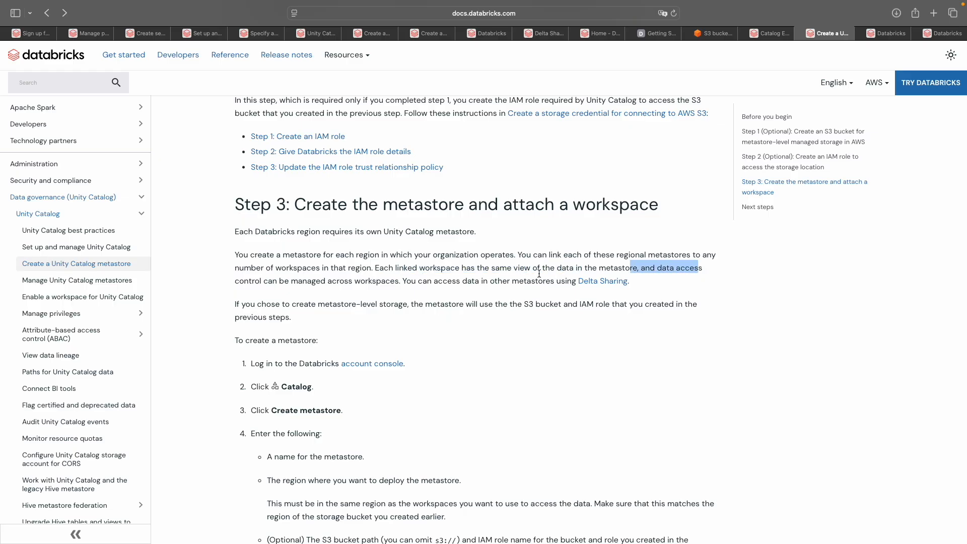
{"action": "left_click_drag", "start_coordinate": [242, 294], "coordinate": [277, 283]}
{"action": "left_click", "coordinate": [473, 279]}
- Read the Step 3 sentence about accessing data in other metastores using Delta Sharing
{"action": "scroll", "coordinate": [454, 300], "scroll_direction": "down", "scroll_amount": 2}
{"action": "left_click_drag", "start_coordinate": [407, 231], "coordinate": [638, 231]}
{"action": "left_click", "coordinate": [664, 220]}
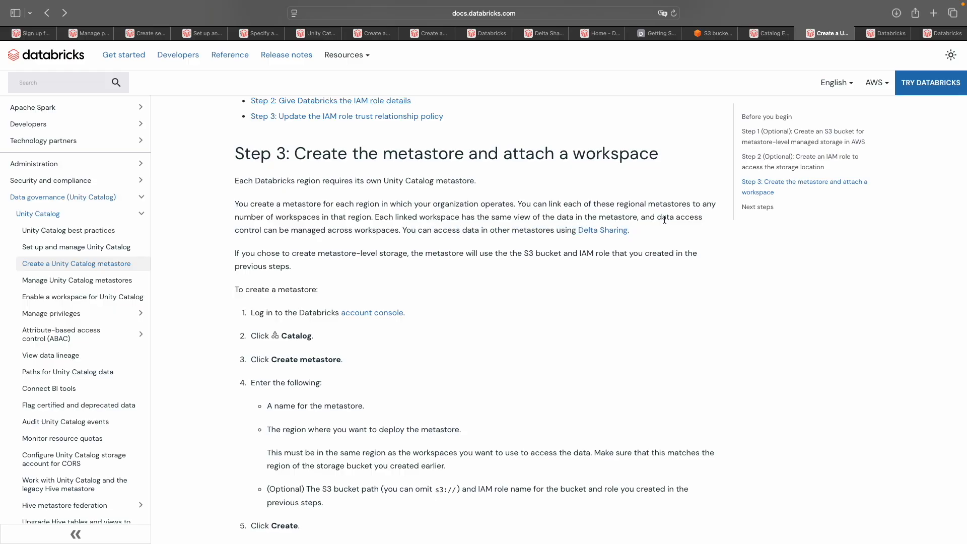
- Open the linked Delta Sharing article in a new tab and reject all cookies
{"action": "right_click", "coordinate": [595, 232]}
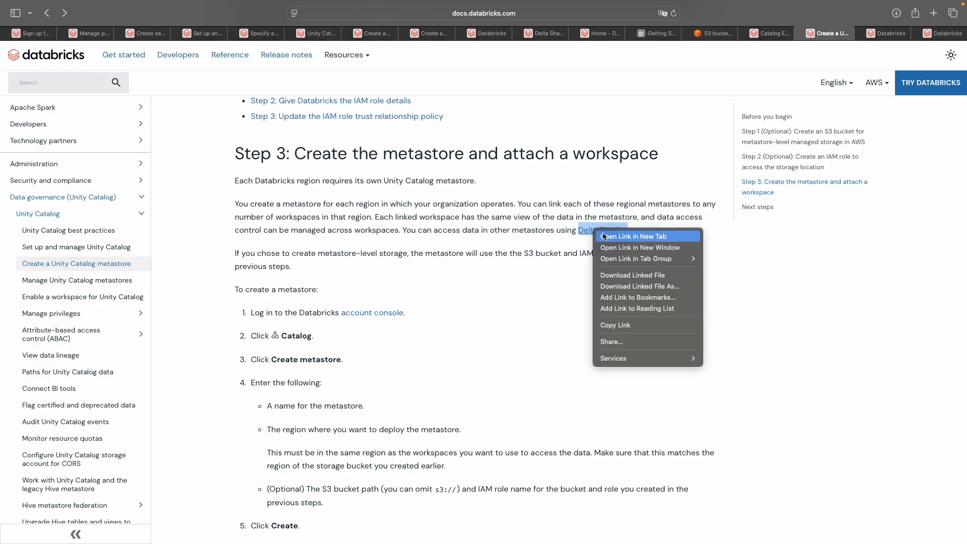
{"action": "left_click", "coordinate": [622, 236]}
{"action": "left_click", "coordinate": [837, 35]}
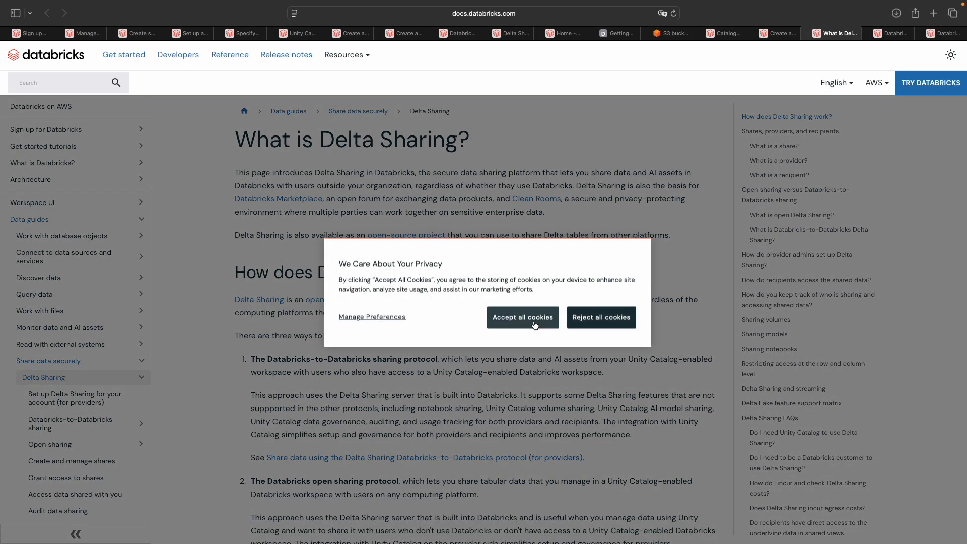
{"action": "left_click", "coordinate": [593, 319]}
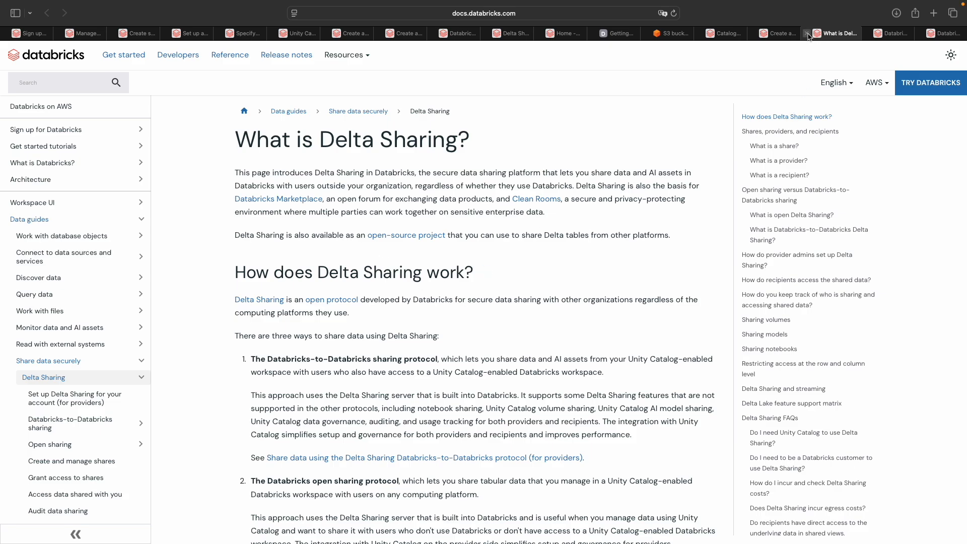
- Skim the Delta Sharing article's three ways to share data and its diagram of sharing across business units
{"action": "scroll", "coordinate": [398, 398], "scroll_direction": "down", "scroll_amount": 5}
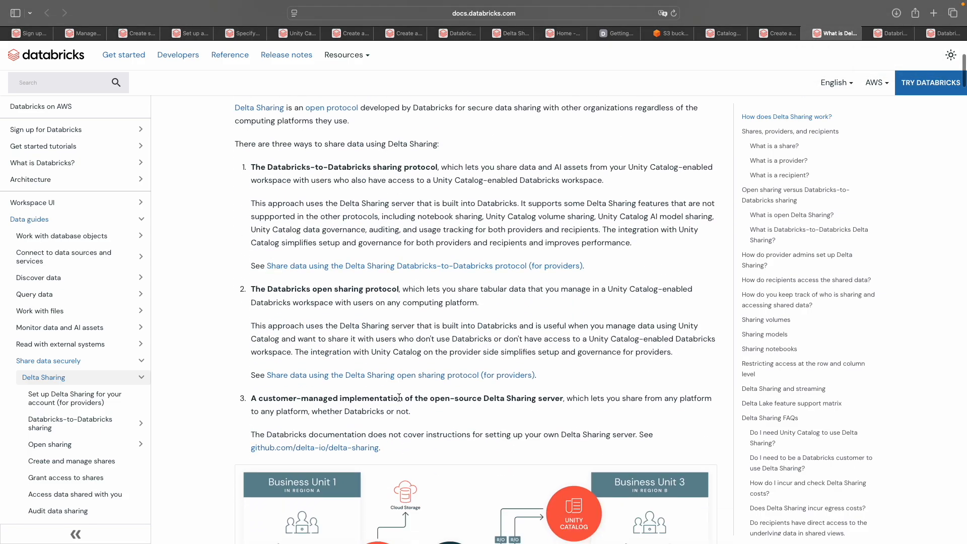
{"action": "scroll", "coordinate": [399, 397], "scroll_direction": "down", "scroll_amount": 5}
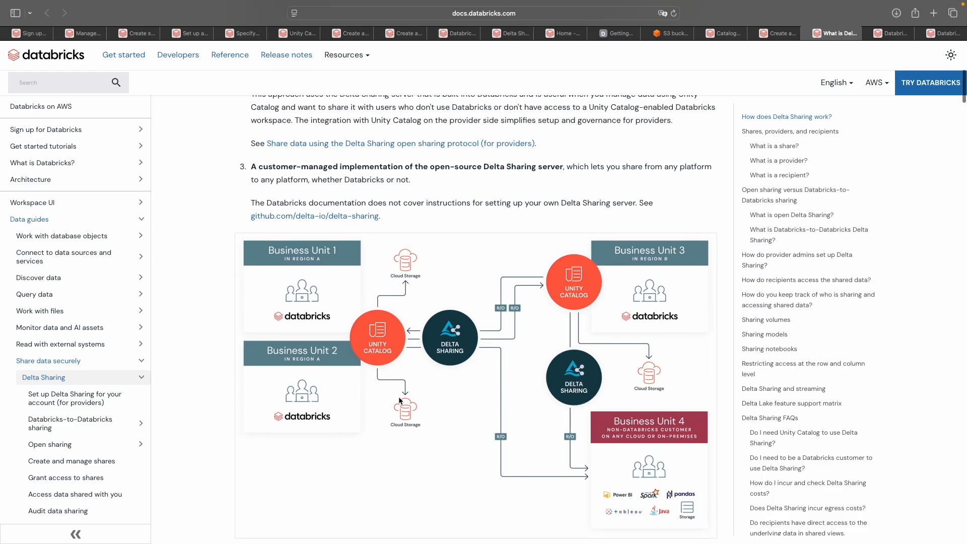
{"action": "scroll", "coordinate": [399, 400], "scroll_direction": "up", "scroll_amount": 10}
- Return to the metastore creation guide and read the first instructions for creating a metastore under Step 3
{"action": "left_click", "coordinate": [767, 34]}
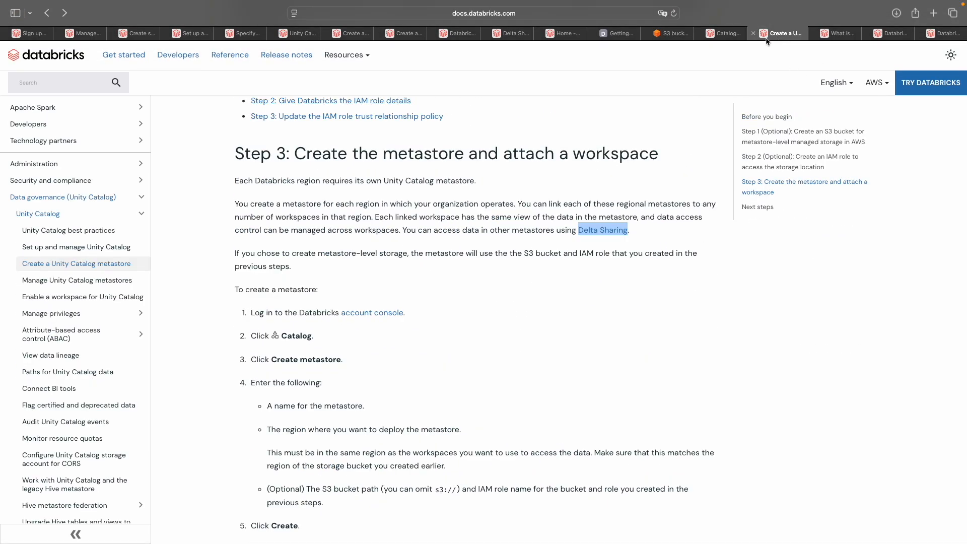
{"action": "scroll", "coordinate": [257, 281], "scroll_direction": "down", "scroll_amount": 2}
{"action": "left_click_drag", "start_coordinate": [245, 235], "coordinate": [307, 235]}
{"action": "left_click", "coordinate": [292, 253]}
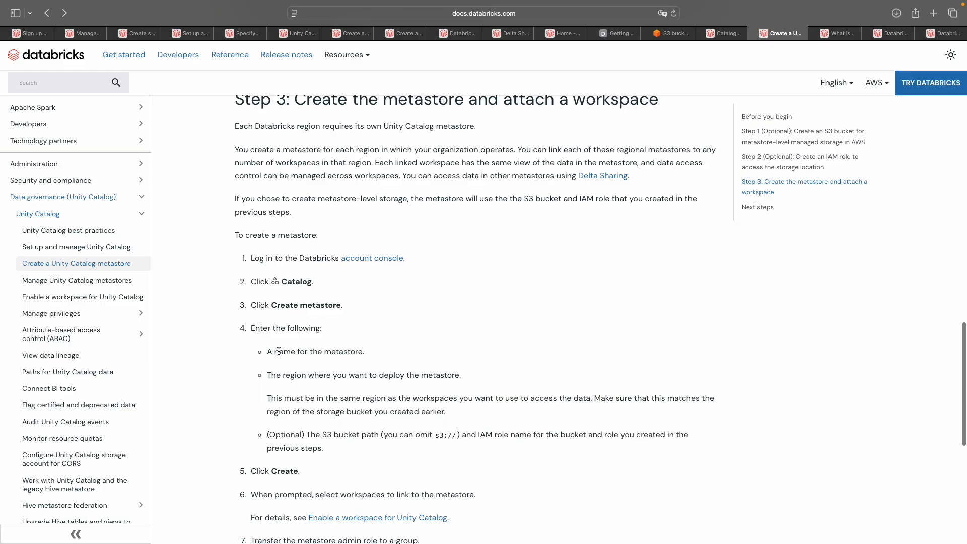
{"action": "scroll", "coordinate": [307, 334], "scroll_direction": "down", "scroll_amount": 3}
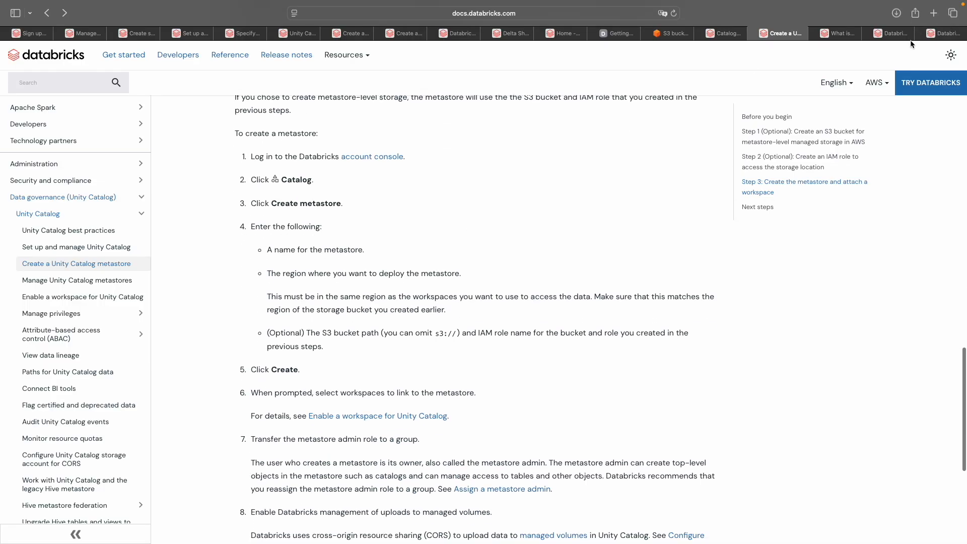
- Check the Create metastore form, and read the guide's requirement that the metastore share its workspaces' region
{"action": "left_click", "coordinate": [893, 33]}
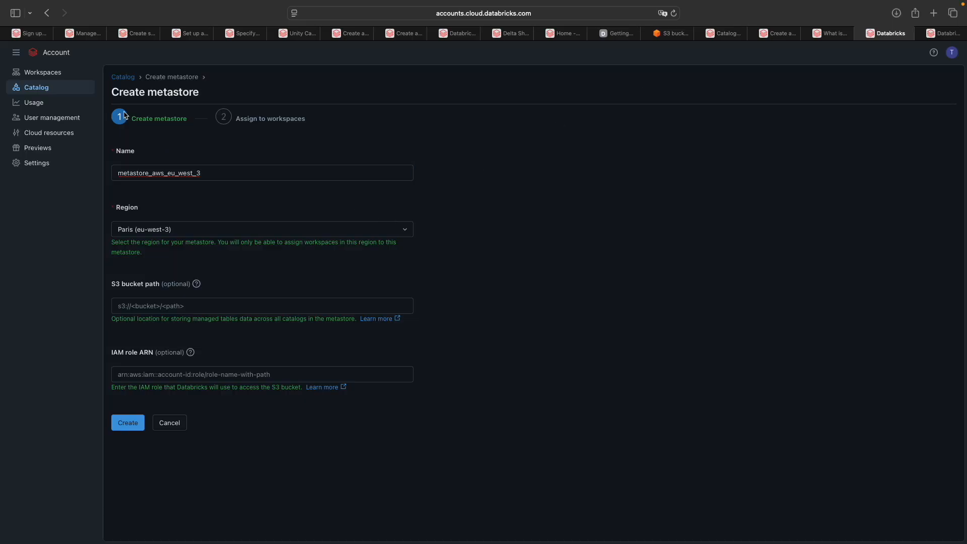
{"action": "left_click", "coordinate": [775, 35]}
{"action": "left_click_drag", "start_coordinate": [291, 273], "coordinate": [464, 273]}
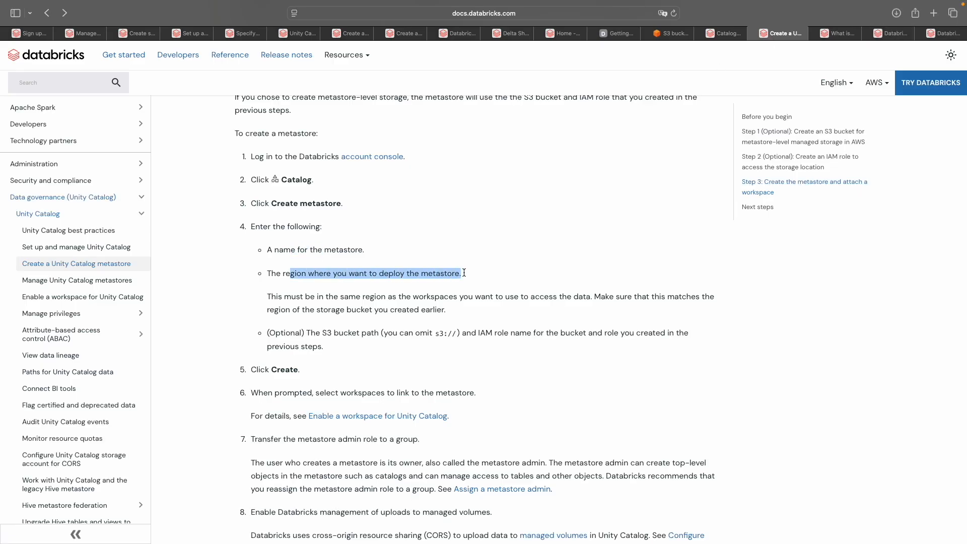
{"action": "left_click_drag", "start_coordinate": [283, 297], "coordinate": [535, 298]}
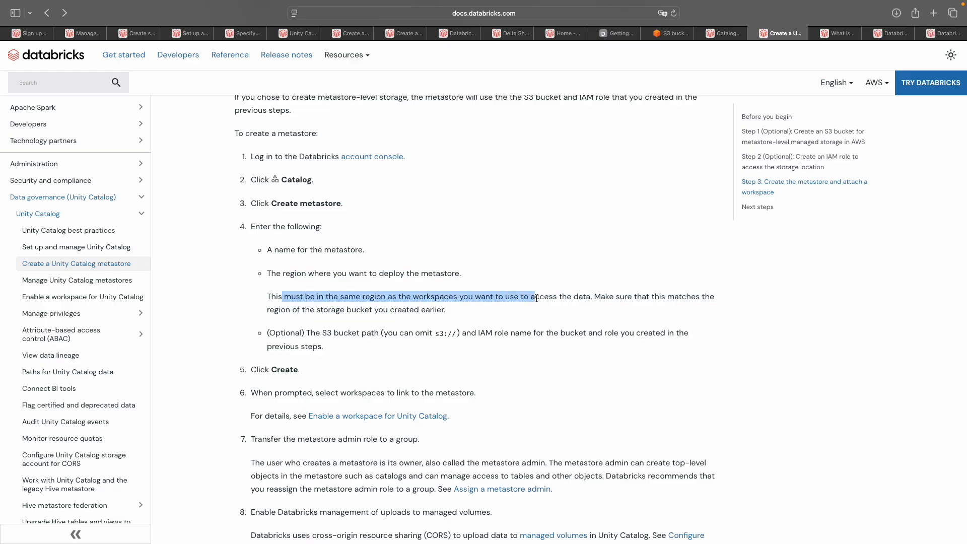
{"action": "left_click_drag", "start_coordinate": [595, 297], "coordinate": [517, 296]}
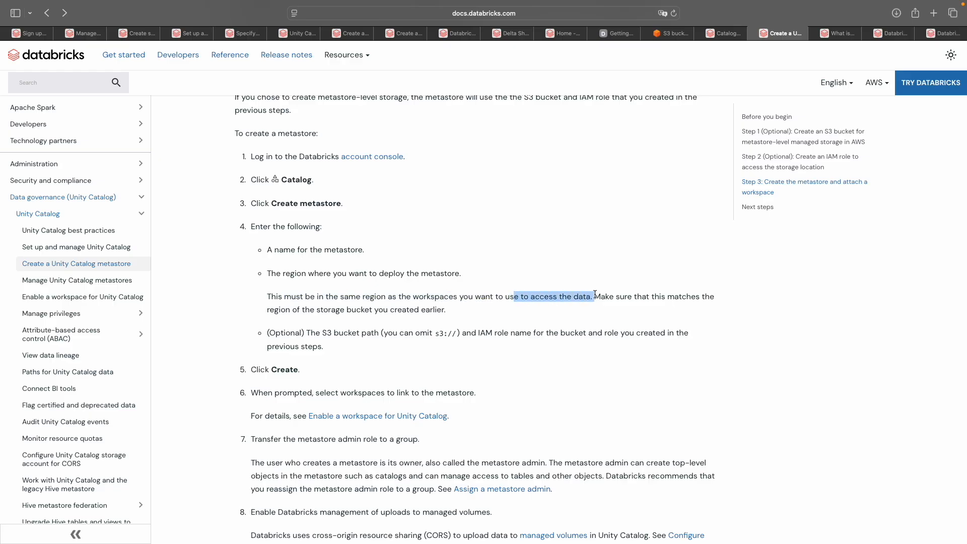
{"action": "left_click", "coordinate": [611, 297]}
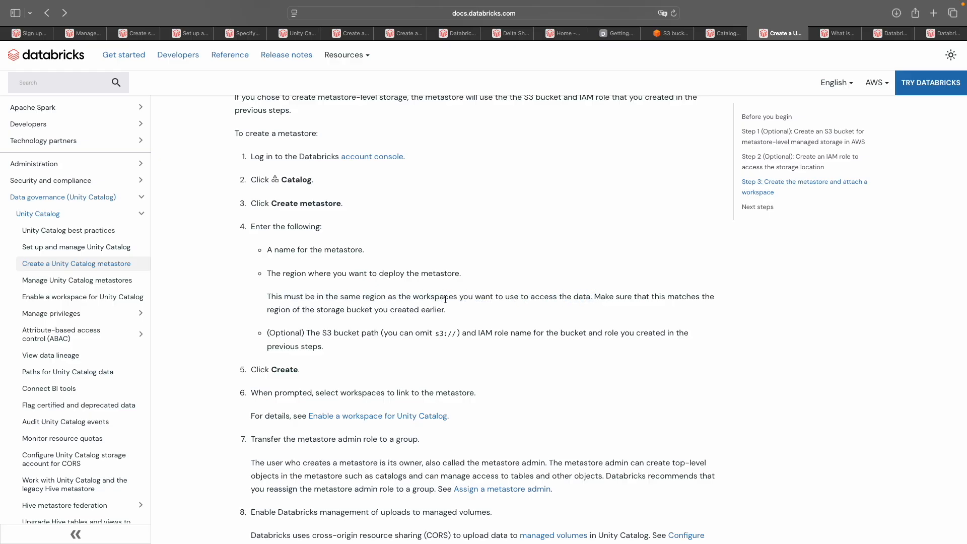
{"action": "left_click_drag", "start_coordinate": [457, 297], "coordinate": [378, 297]}
- Review the metastore form again and read the guide's note on matching the storage bucket's region
{"action": "left_click", "coordinate": [902, 33]}
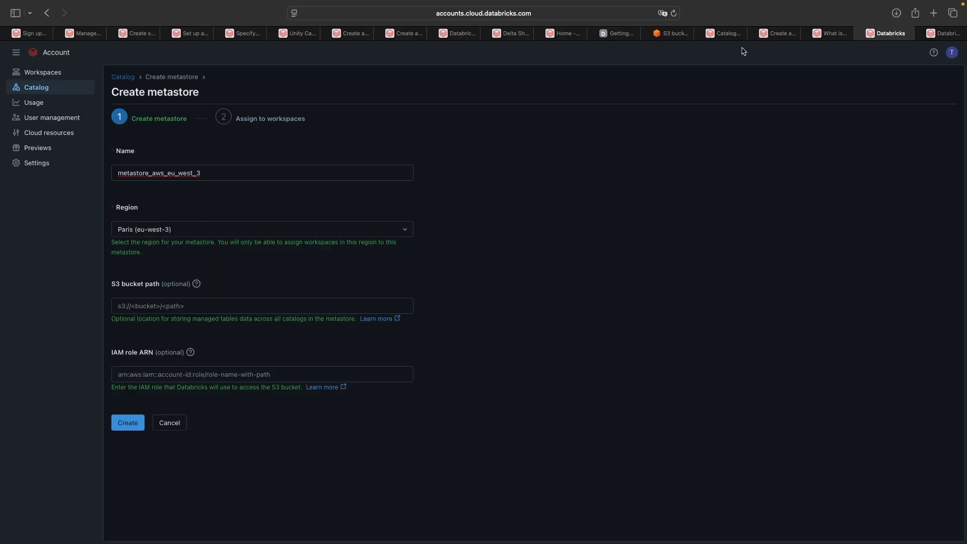
{"action": "left_click", "coordinate": [777, 33]}
{"action": "left_click_drag", "start_coordinate": [602, 297], "coordinate": [451, 310]}
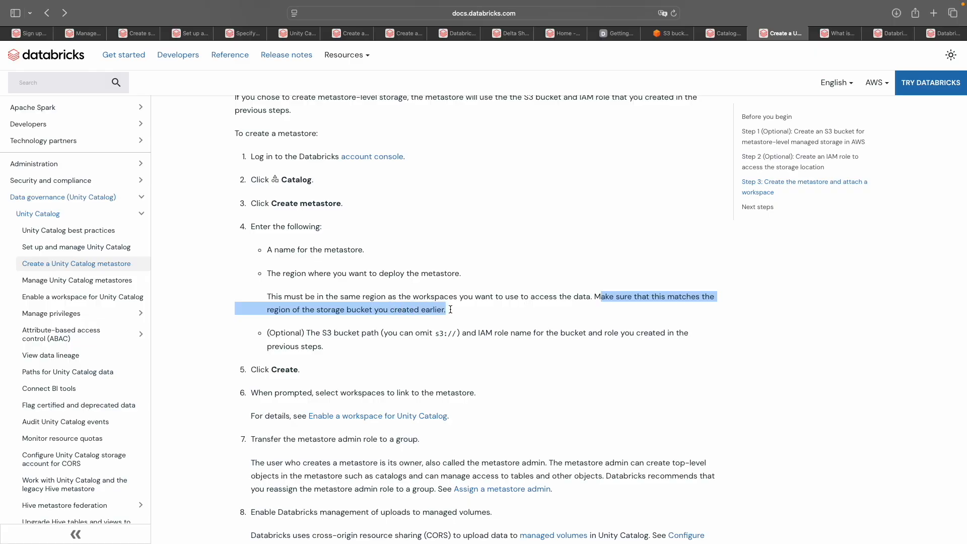
{"action": "left_click", "coordinate": [451, 310]}
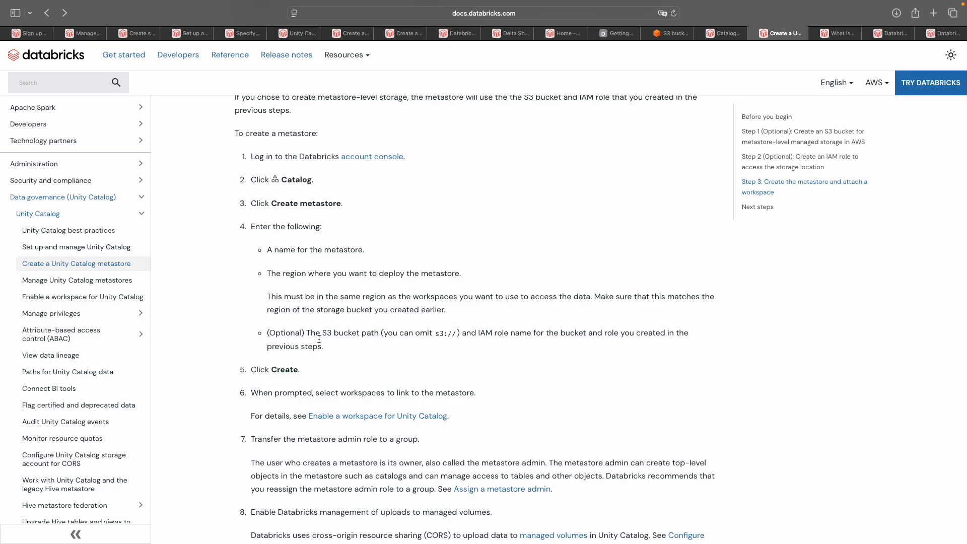
- Read the guide's optional S3 bucket path and IAM role item and the instructions on linking workspaces and transferring the admin role
{"action": "left_click_drag", "start_coordinate": [311, 334], "coordinate": [657, 331]}
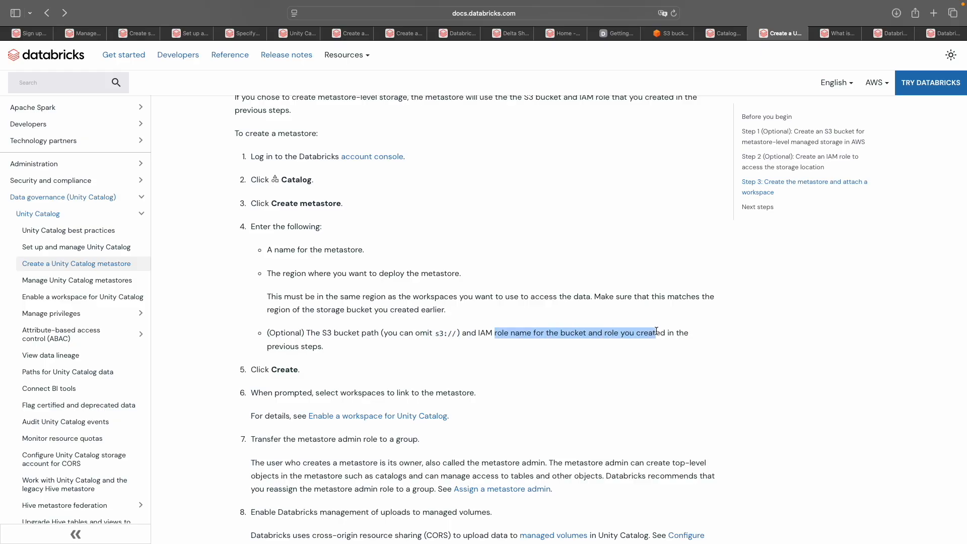
{"action": "scroll", "coordinate": [580, 369], "scroll_direction": "down", "scroll_amount": 3}
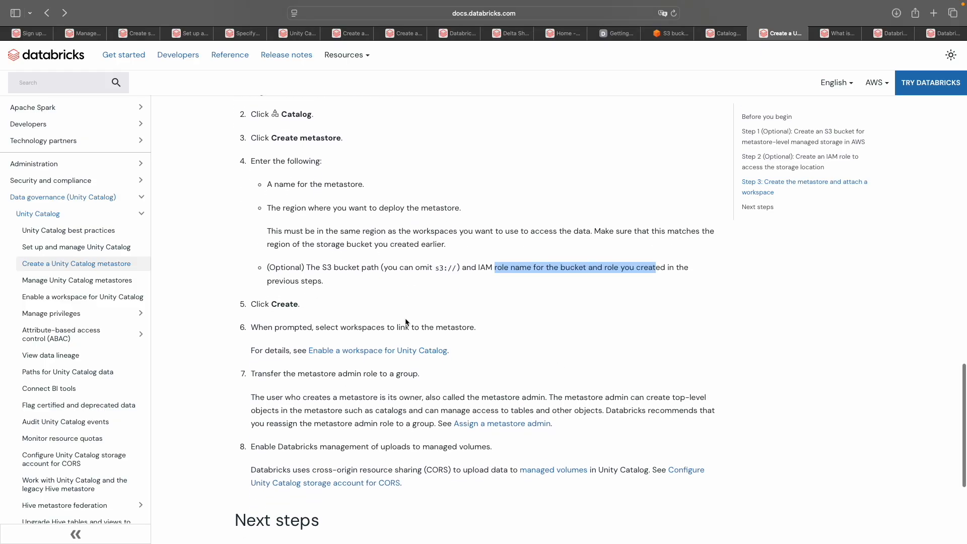
{"action": "left_click_drag", "start_coordinate": [274, 272], "coordinate": [457, 298]}
{"action": "scroll", "coordinate": [306, 289], "scroll_direction": "down", "scroll_amount": 1}
{"action": "left_click", "coordinate": [292, 286]}
{"action": "scroll", "coordinate": [262, 297], "scroll_direction": "down", "scroll_amount": 1}
{"action": "left_click", "coordinate": [262, 319]}
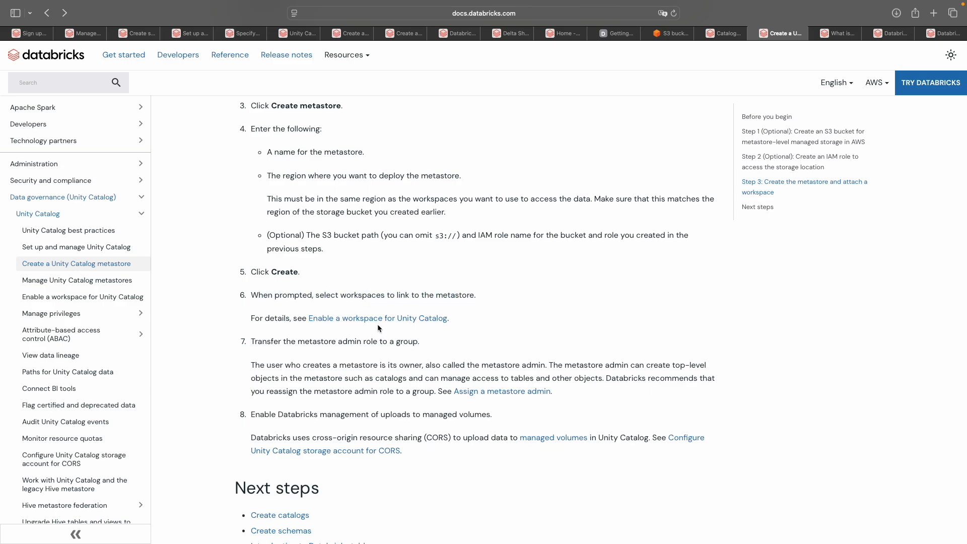
{"action": "scroll", "coordinate": [329, 346], "scroll_direction": "down", "scroll_amount": 1}
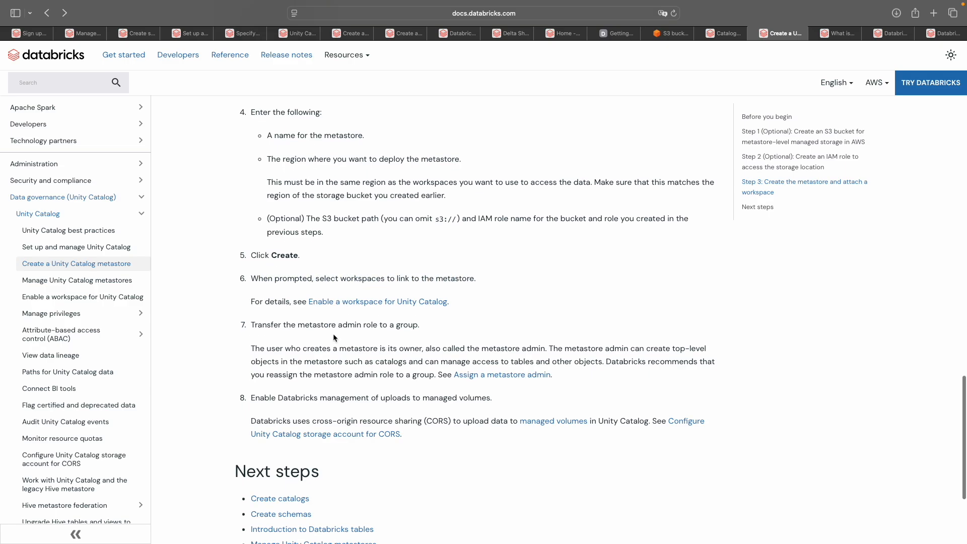
- Create the metastore metastore_aws_eu_west_3 in Paris (eu-west-3), leaving the optional S3 bucket path and IAM role ARN empty
{"action": "left_click", "coordinate": [889, 34]}
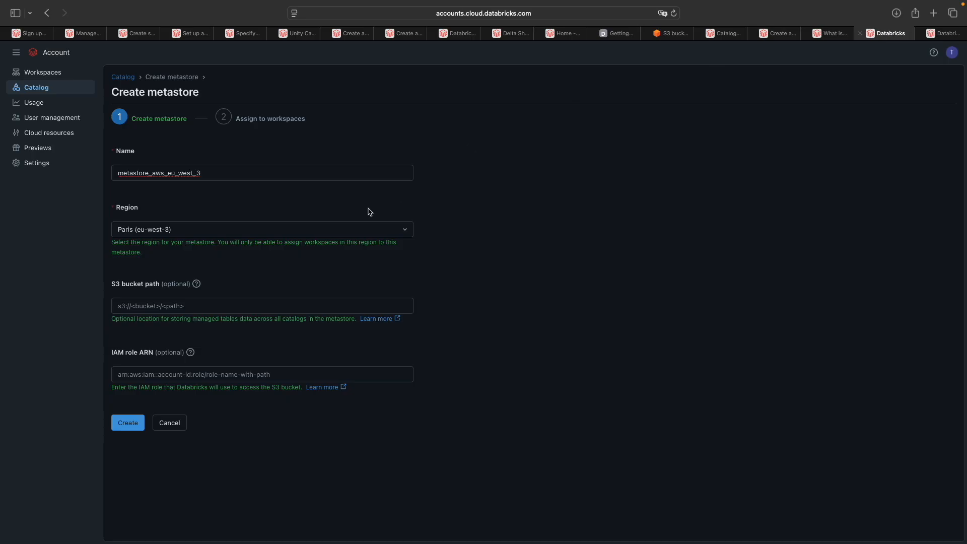
{"action": "left_click", "coordinate": [225, 171]}
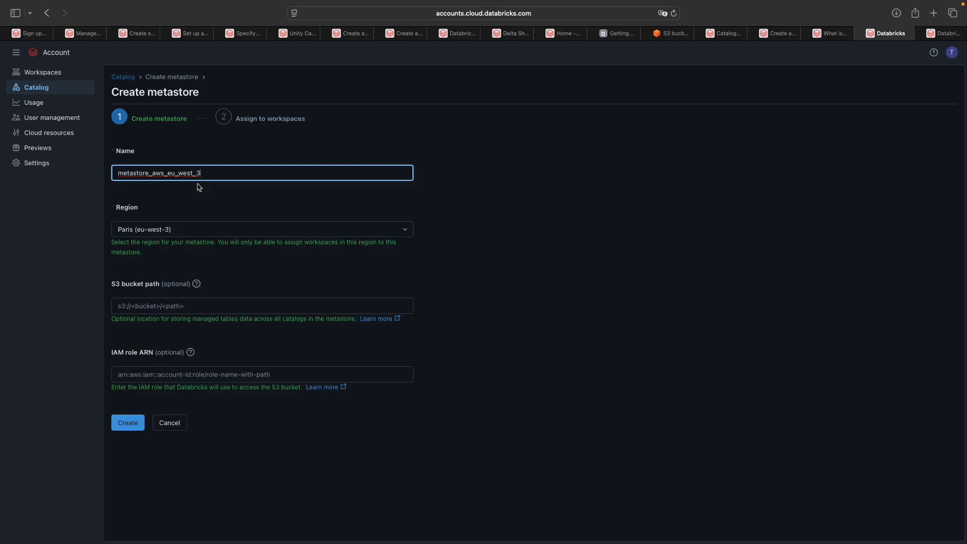
{"action": "left_click", "coordinate": [126, 424]}
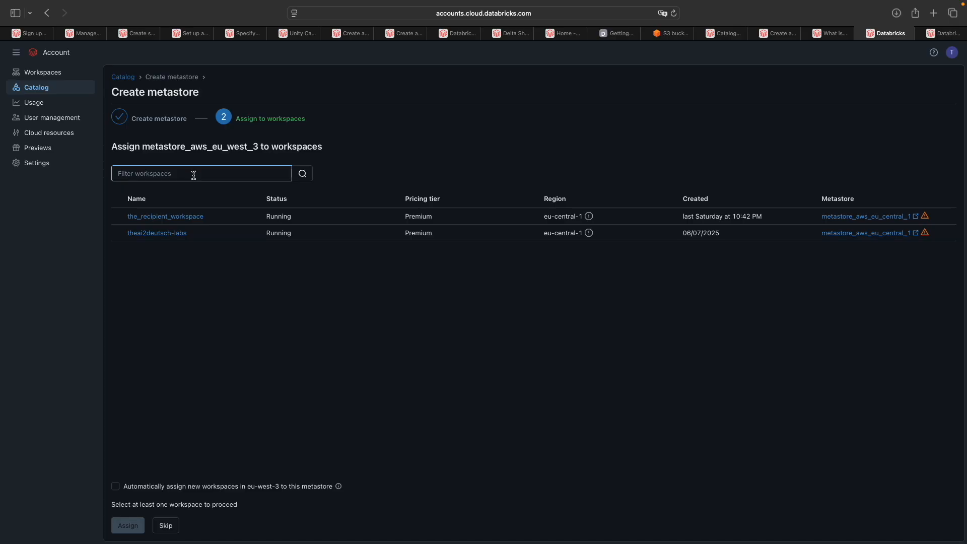
- Examine the regions and current metastores of the workspaces offered for assignment, and skip assigning metastore_aws_eu_west_3
{"action": "left_click_drag", "start_coordinate": [122, 146], "coordinate": [347, 152]}
{"action": "left_click", "coordinate": [348, 151]}
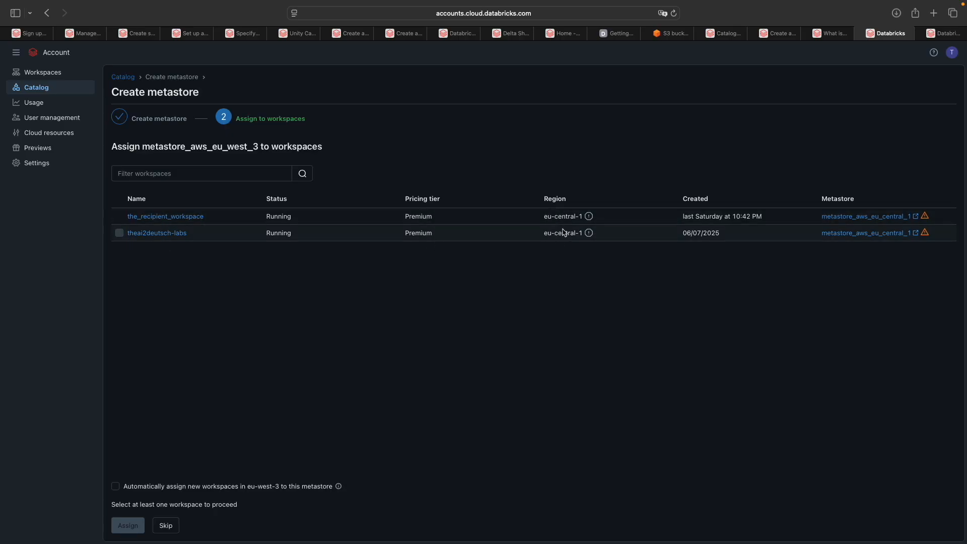
{"action": "left_click_drag", "start_coordinate": [544, 216], "coordinate": [584, 216]}
{"action": "left_click", "coordinate": [520, 285]}
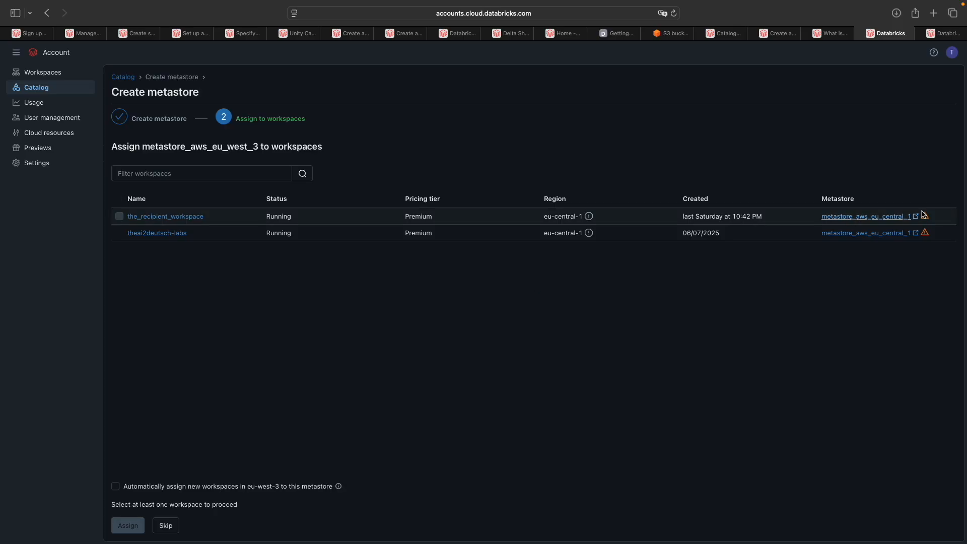
{"action": "mouse_move", "coordinate": [926, 219]}
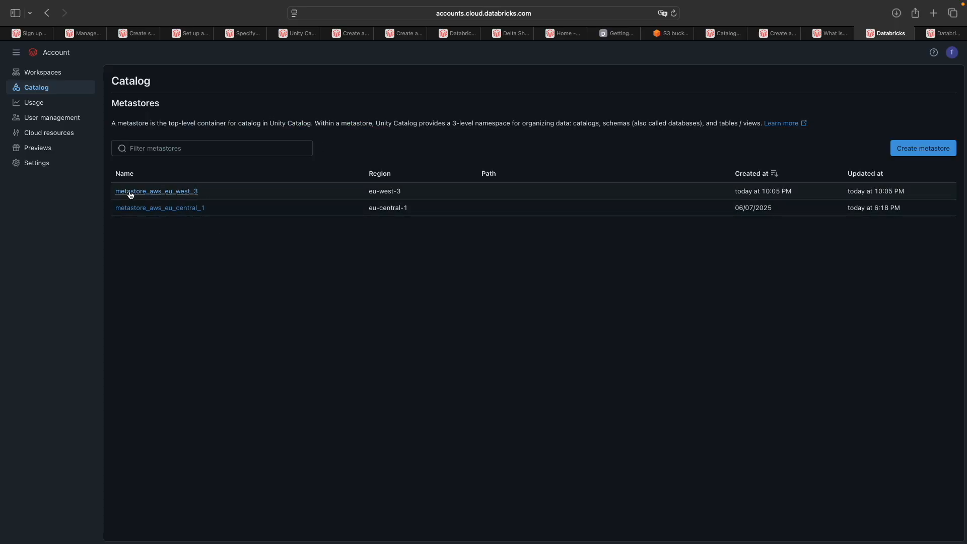
- Open metastore_aws_eu_west_3 and review its assigned workspaces and its S3 path, region and Delta Sharing configuration
{"action": "left_click", "coordinate": [167, 193]}
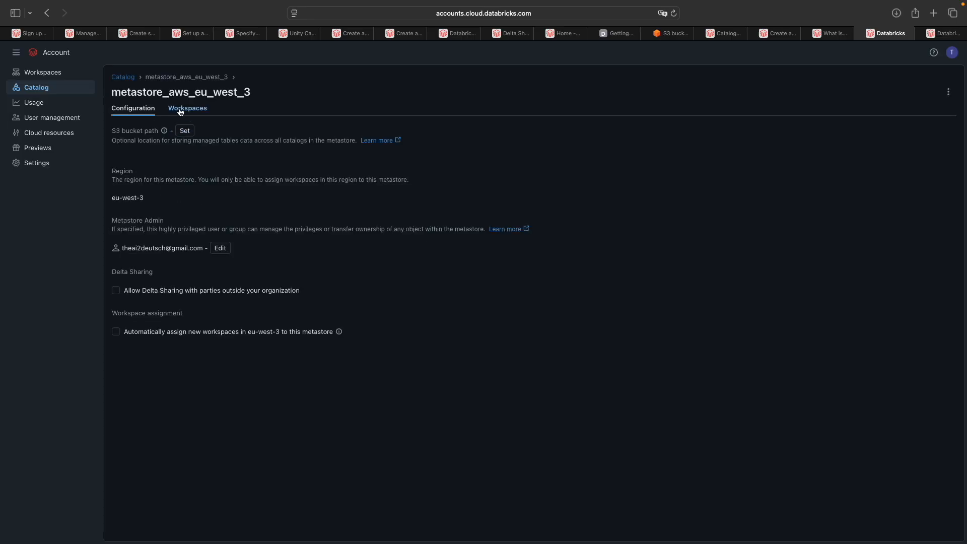
{"action": "left_click", "coordinate": [203, 109]}
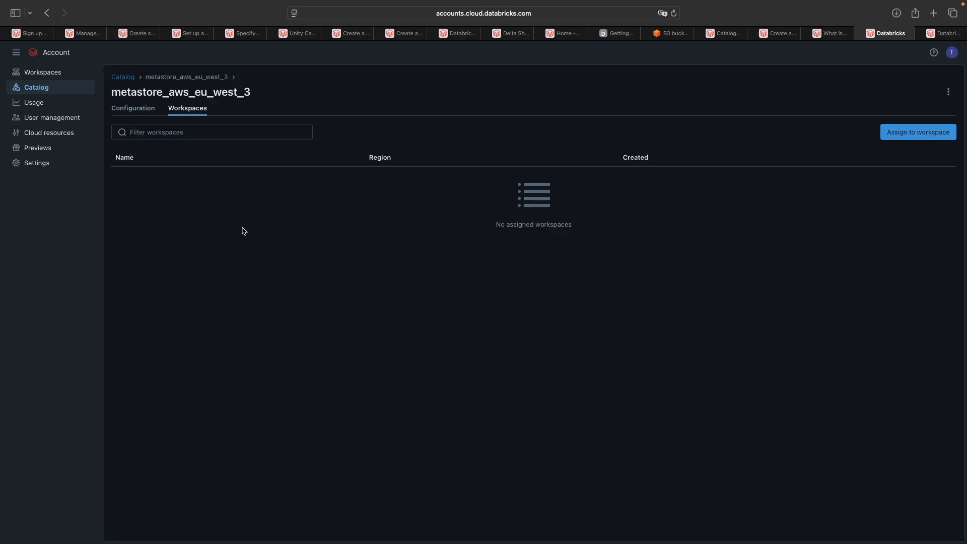
{"action": "left_click", "coordinate": [128, 109]}
{"action": "left_click_drag", "start_coordinate": [121, 131], "coordinate": [144, 130]}
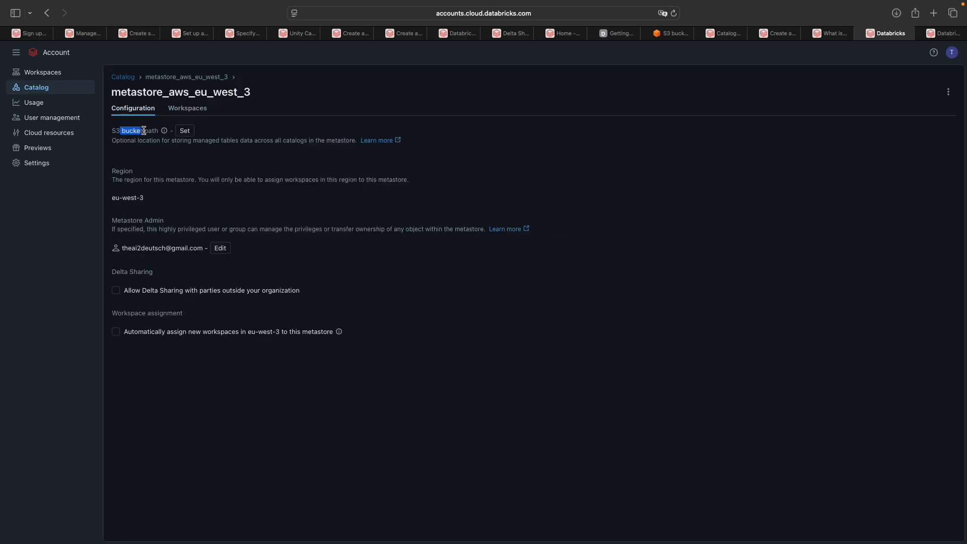
{"action": "left_click_drag", "start_coordinate": [146, 198], "coordinate": [112, 198]}
{"action": "left_click", "coordinate": [180, 205]}
{"action": "left_click_drag", "start_coordinate": [307, 290], "coordinate": [198, 289]}
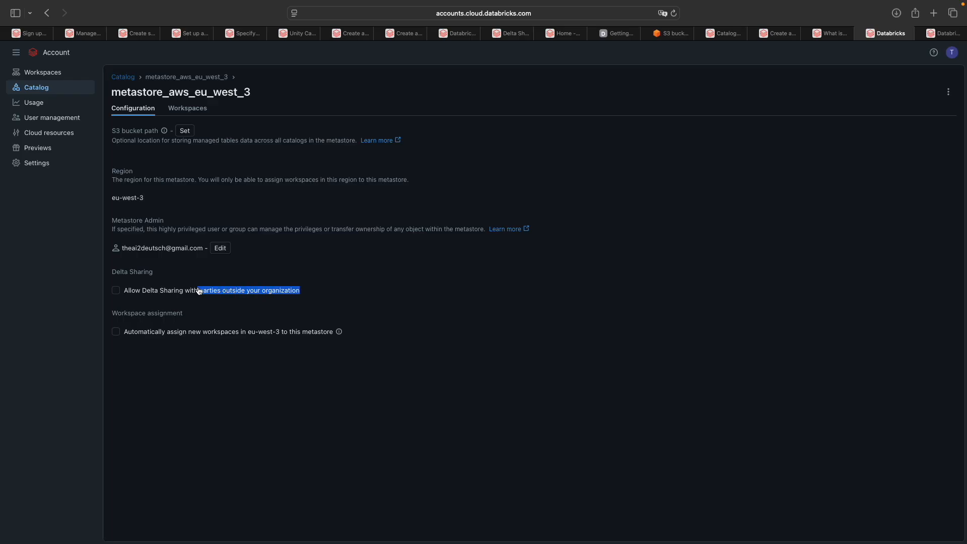
{"action": "left_click", "coordinate": [399, 297]}
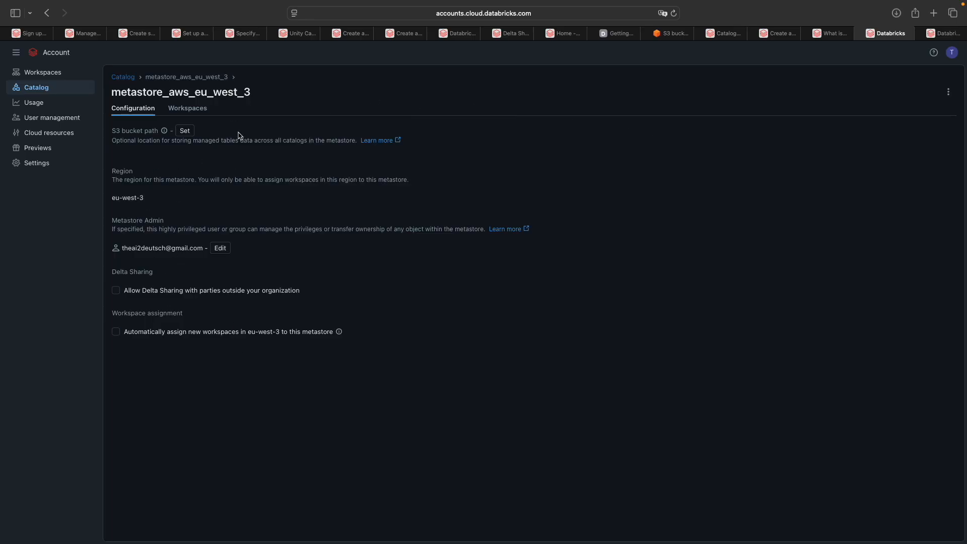
- Review the workspace assignment options for metastore_aws_eu_west_3, including automatic assignment of new workspaces, and cancel without assigning
{"action": "left_click", "coordinate": [193, 110]}
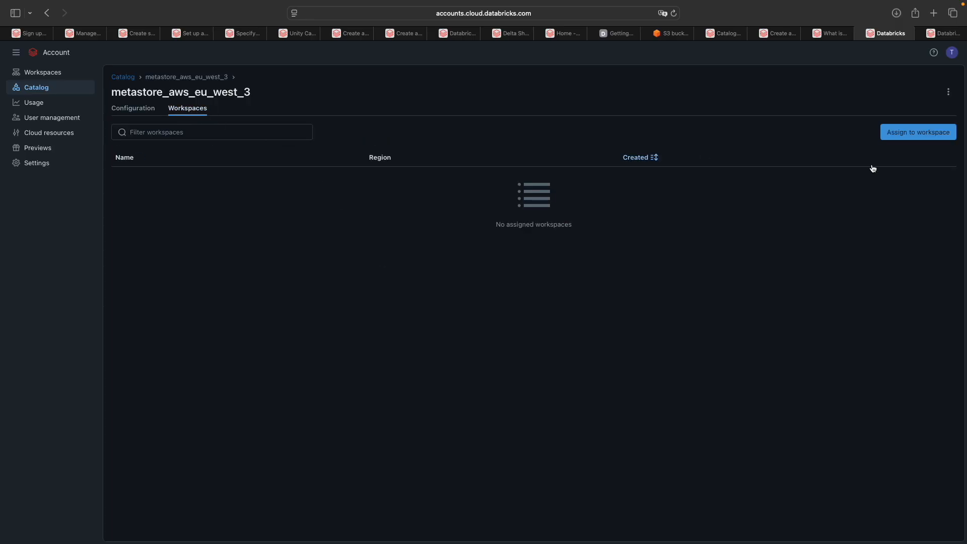
{"action": "left_click", "coordinate": [910, 133]}
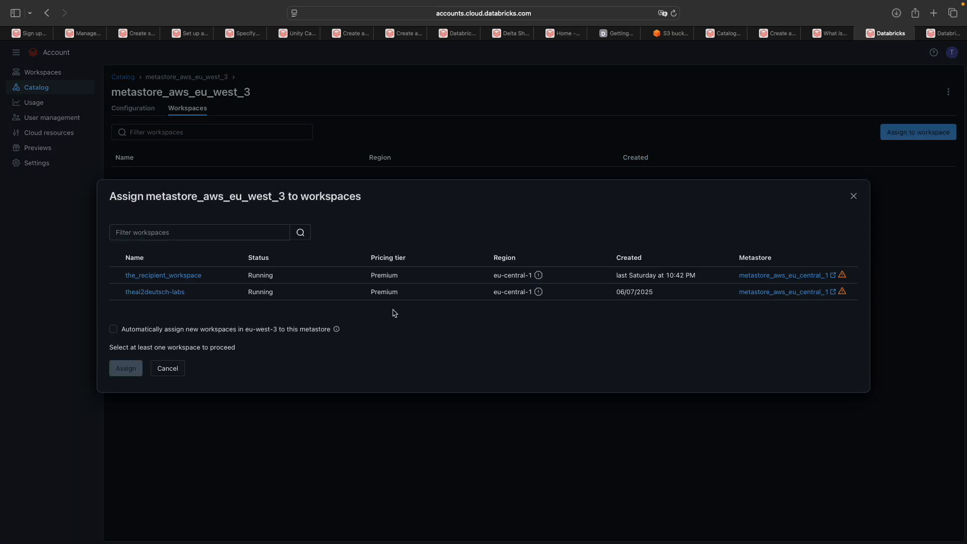
{"action": "left_click", "coordinate": [172, 235]}
{"action": "left_click_drag", "start_coordinate": [134, 332], "coordinate": [309, 345]}
{"action": "left_click_drag", "start_coordinate": [135, 347], "coordinate": [237, 349]}
{"action": "left_click", "coordinate": [246, 351]}
{"action": "left_click_drag", "start_coordinate": [114, 347], "coordinate": [238, 351]}
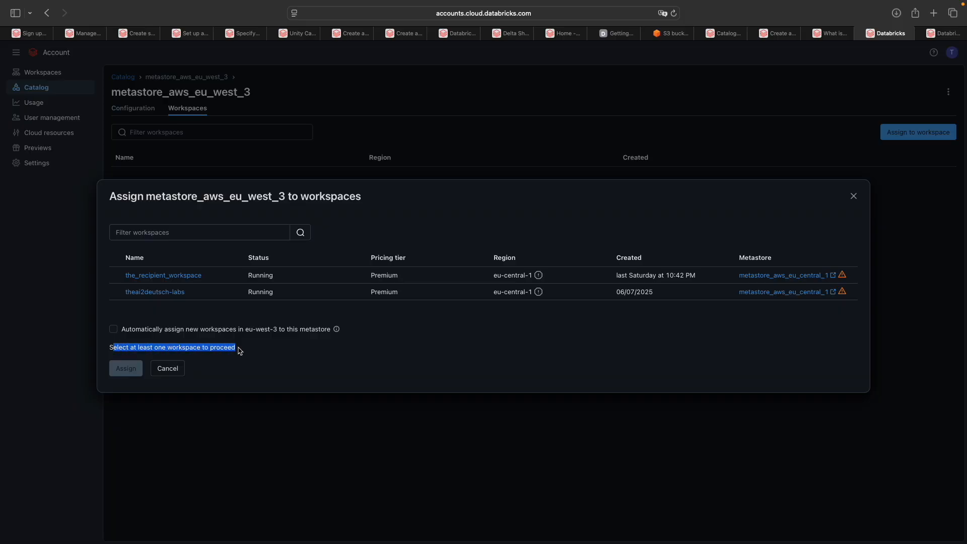
{"action": "left_click", "coordinate": [240, 351]}
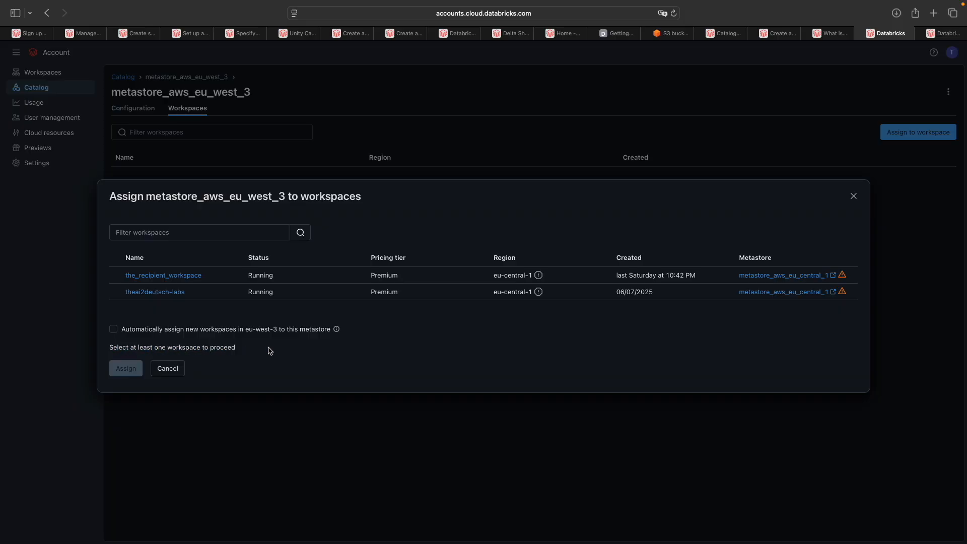
{"action": "left_click", "coordinate": [163, 372]}
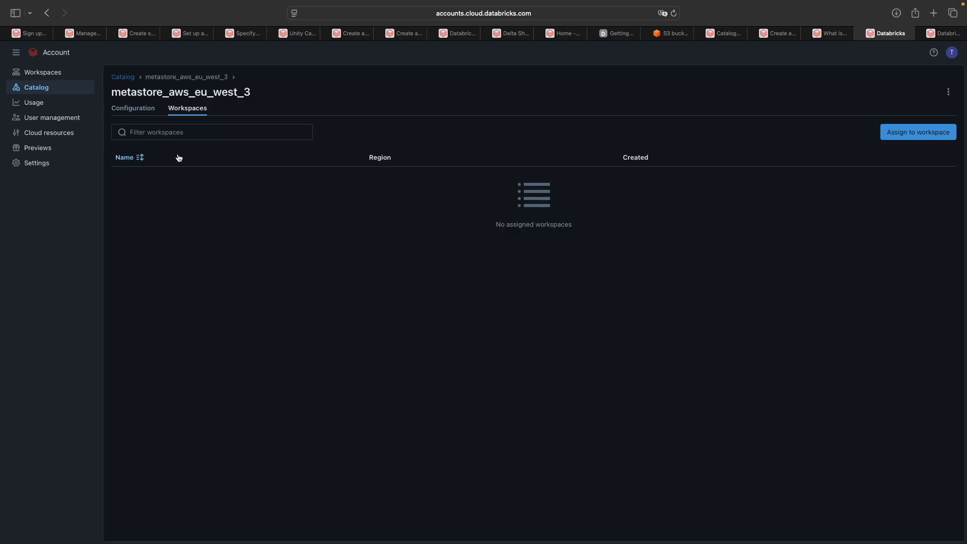
- Start creating a new workspace from the account's workspace list, choosing the Manual setup instead of Quickstart
{"action": "left_click", "coordinate": [48, 75]}
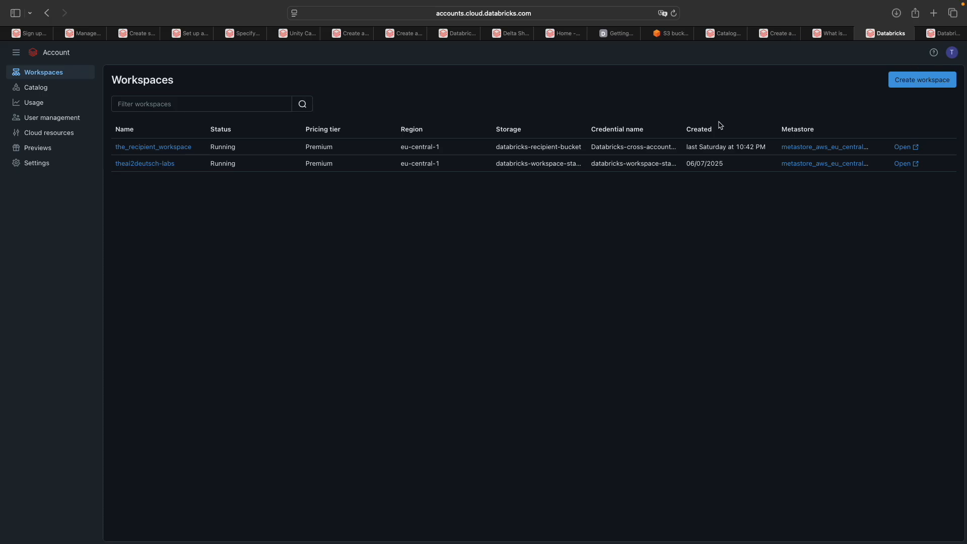
{"action": "left_click", "coordinate": [939, 86]}
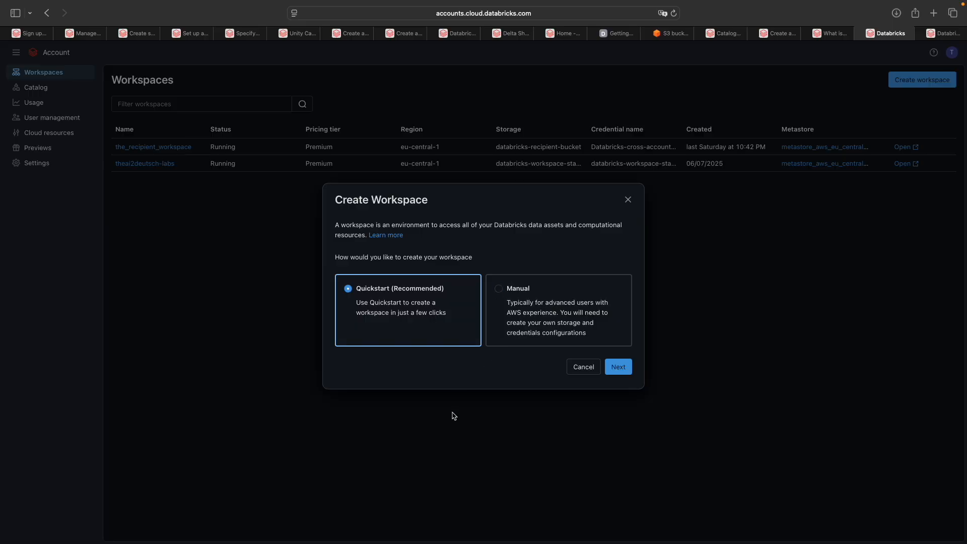
{"action": "left_click_drag", "start_coordinate": [342, 224], "coordinate": [568, 226]}
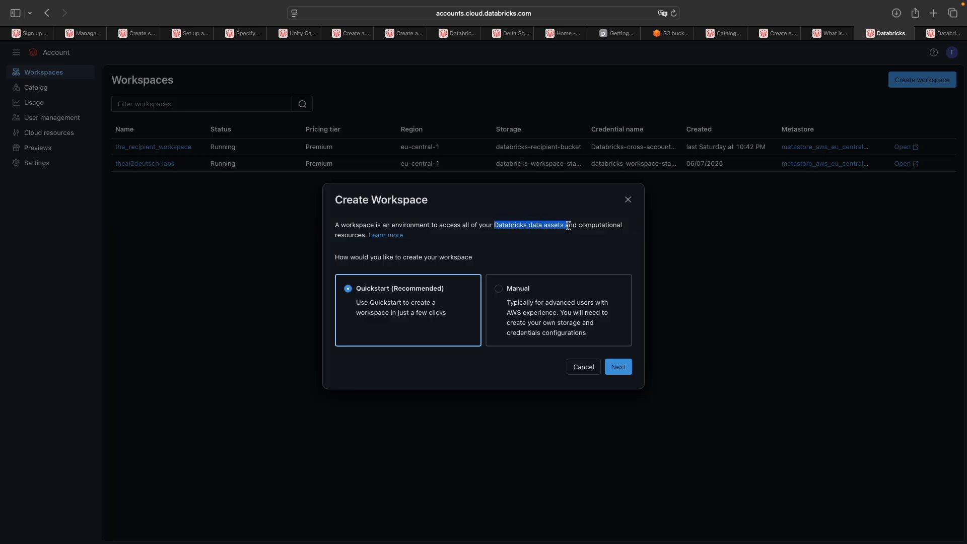
{"action": "left_click", "coordinate": [349, 234]}
{"action": "left_click_drag", "start_coordinate": [341, 257], "coordinate": [453, 258]}
{"action": "left_click", "coordinate": [497, 263]}
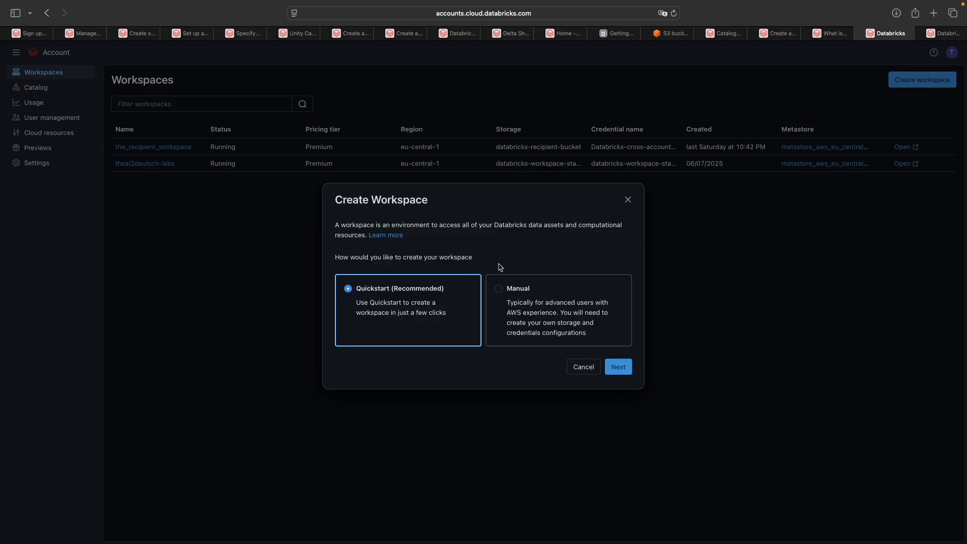
{"action": "left_click", "coordinate": [500, 293]}
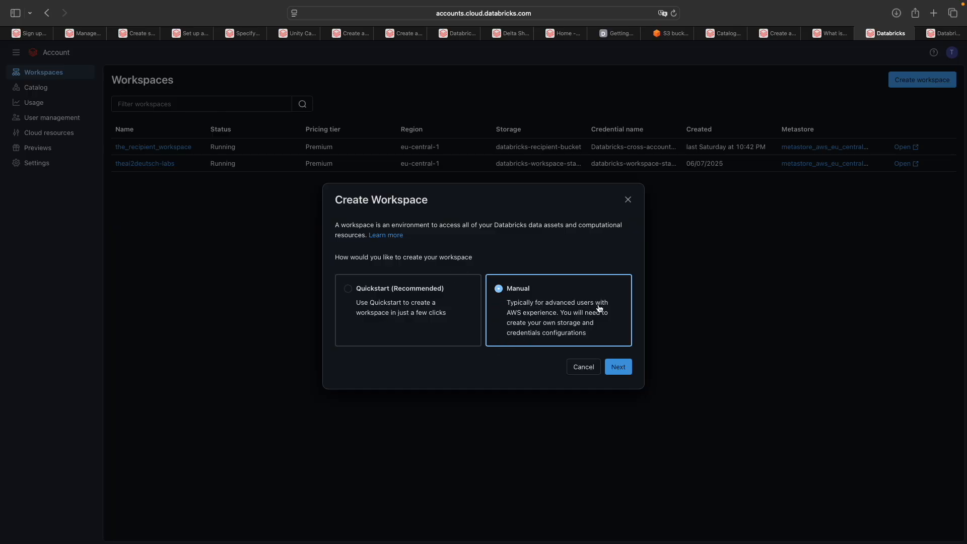
{"action": "left_click_drag", "start_coordinate": [519, 315], "coordinate": [584, 339]}
{"action": "left_click", "coordinate": [599, 338]}
{"action": "left_click", "coordinate": [619, 368]}
- Name the workspace theai2deutsch_another_dbr_recipient and set its region to Paris (eu-west-3)
{"action": "left_click", "coordinate": [144, 197]}
{"action": "left_click_drag", "start_coordinate": [118, 171], "coordinate": [158, 172]}
{"action": "left_click", "coordinate": [158, 172]}
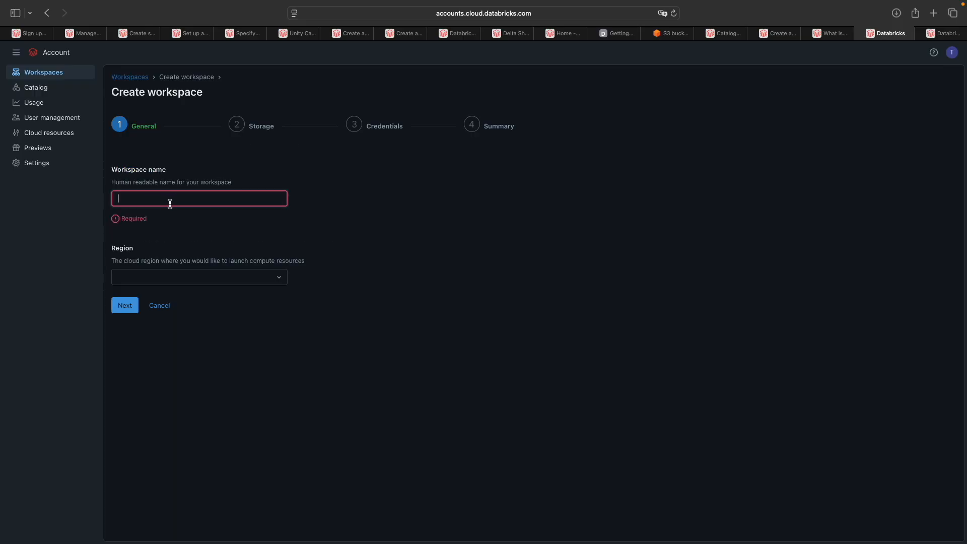
{"action": "type", "text": "theai2deutsch"}
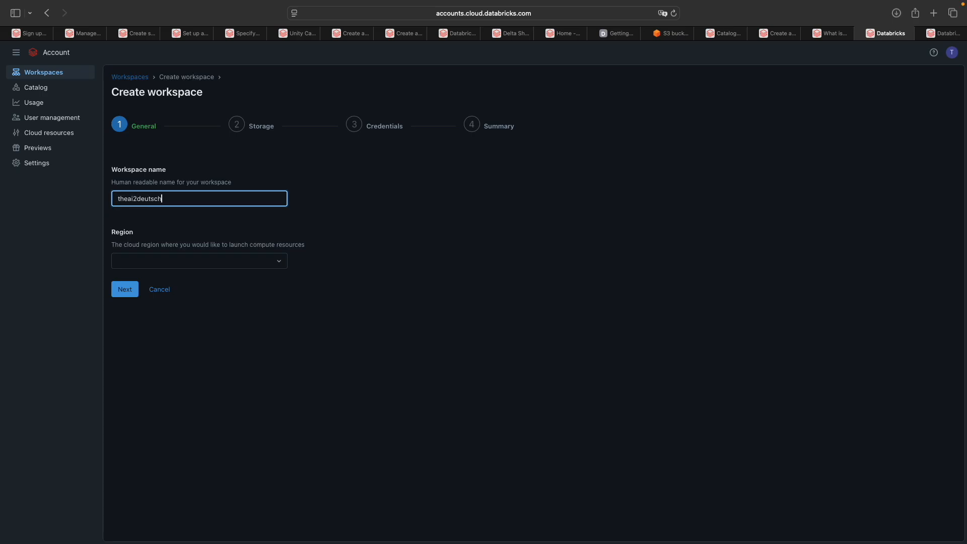
{"action": "type", "text": "_another_dbr_recipient"}
{"action": "left_click", "coordinate": [351, 198]}
{"action": "left_click", "coordinate": [141, 262]}
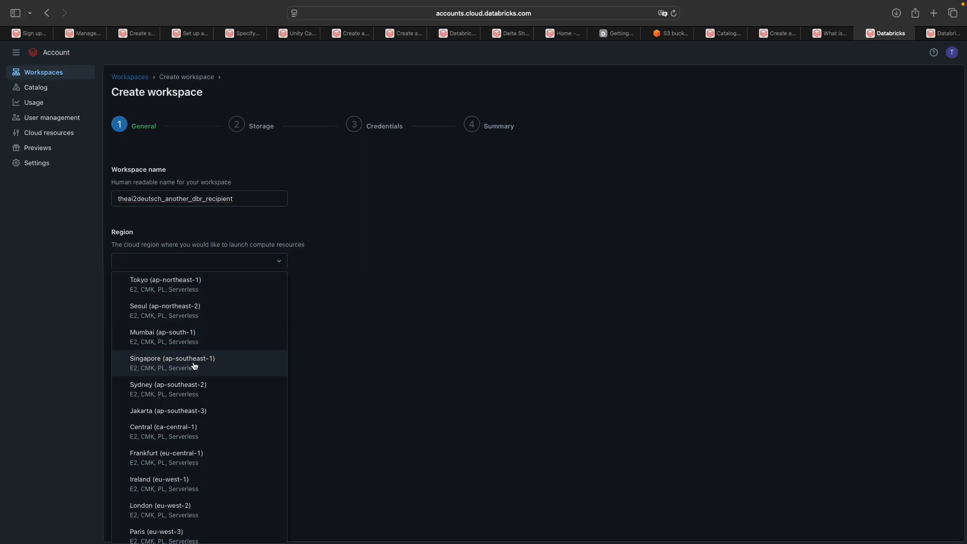
{"action": "scroll", "coordinate": [157, 536], "scroll_direction": "down", "scroll_amount": 1}
{"action": "left_click", "coordinate": [158, 536]}
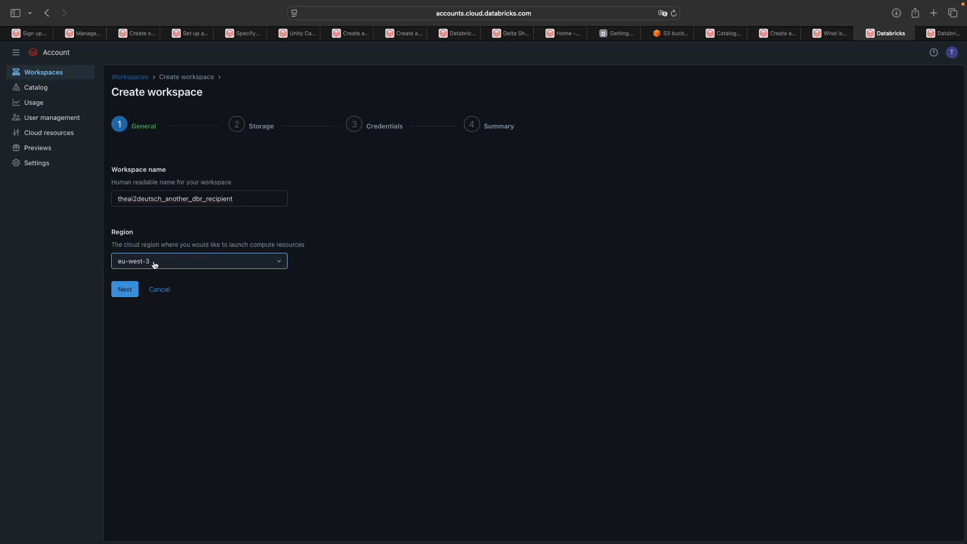
- Check the region requirement for the metastore and its workspaces in the Unity Catalog metastore documentation, and return to the workspace form
{"action": "left_click_drag", "start_coordinate": [125, 244], "coordinate": [303, 245]}
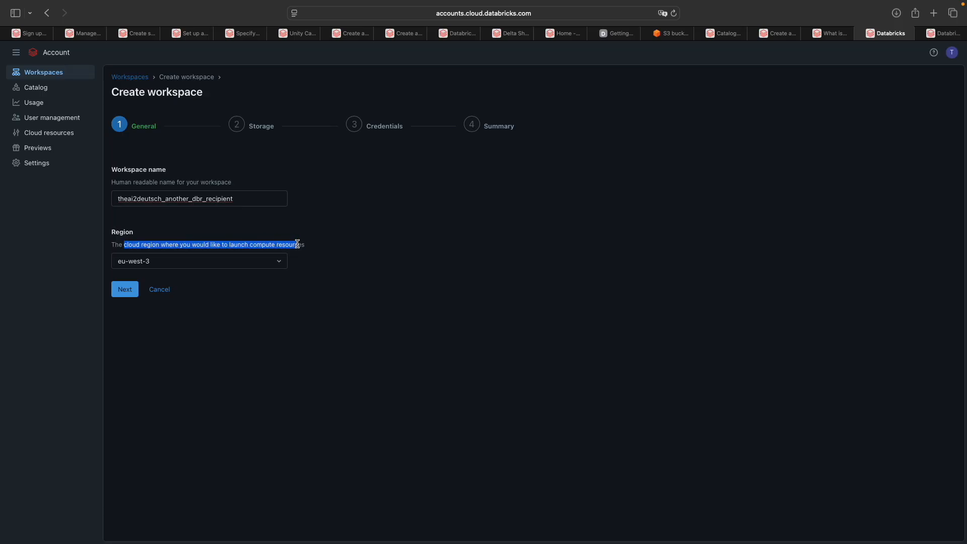
{"action": "left_click", "coordinate": [342, 250]}
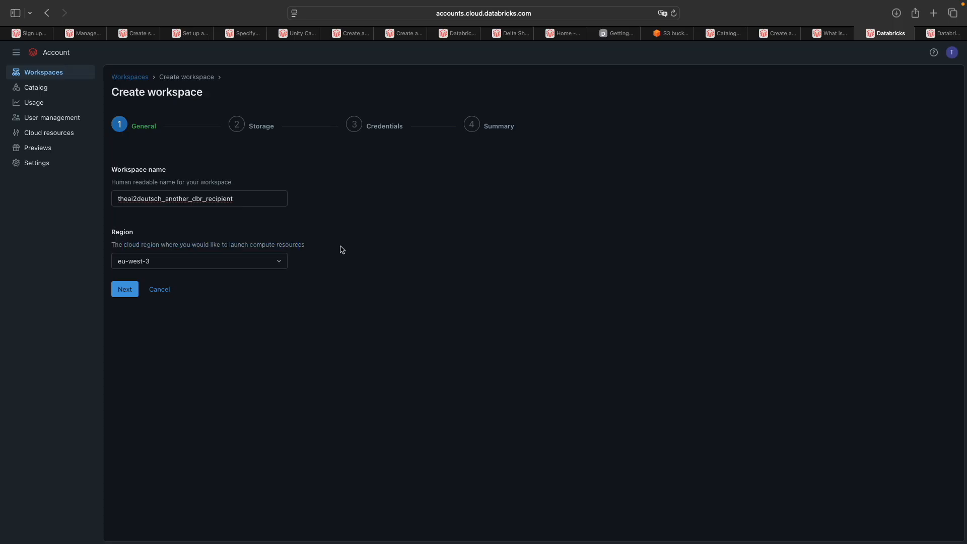
{"action": "left_click", "coordinate": [835, 34]}
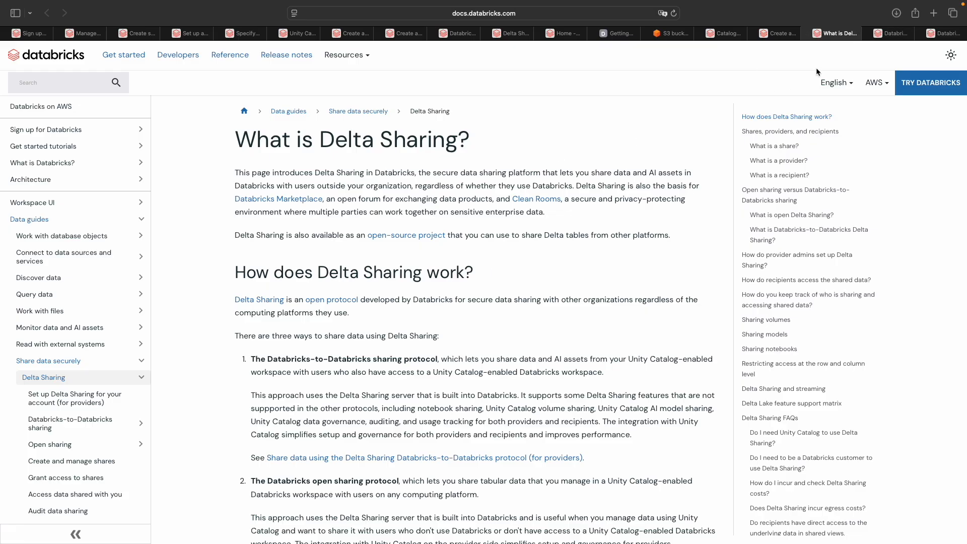
{"action": "left_click", "coordinate": [780, 33]}
{"action": "left_click_drag", "start_coordinate": [300, 222], "coordinate": [451, 225]}
{"action": "left_click_drag", "start_coordinate": [267, 247], "coordinate": [570, 251]}
{"action": "left_click_drag", "start_coordinate": [595, 247], "coordinate": [339, 237]}
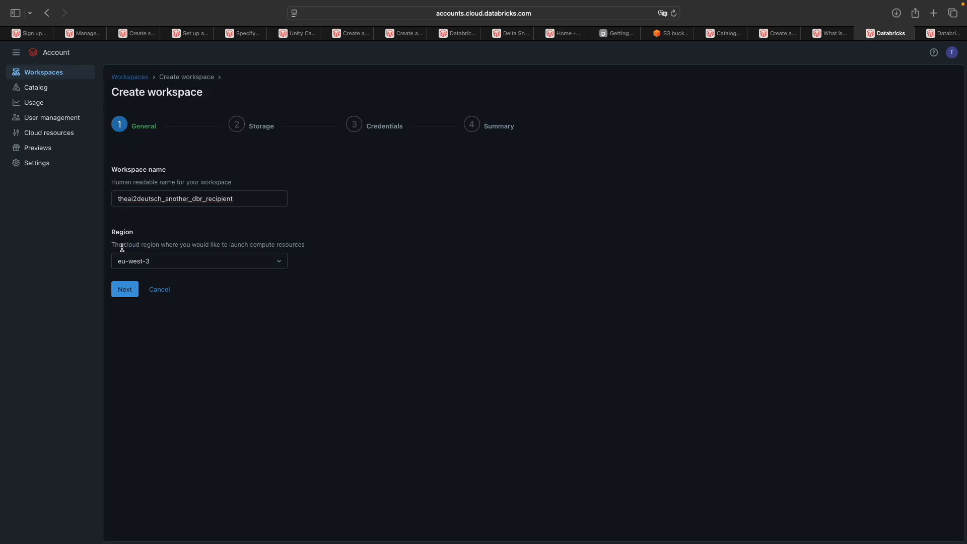
- Continue to the workspace's storage settings, read the cloud storage explanation, and choose to create a new storage configuration
{"action": "left_click", "coordinate": [125, 290]}
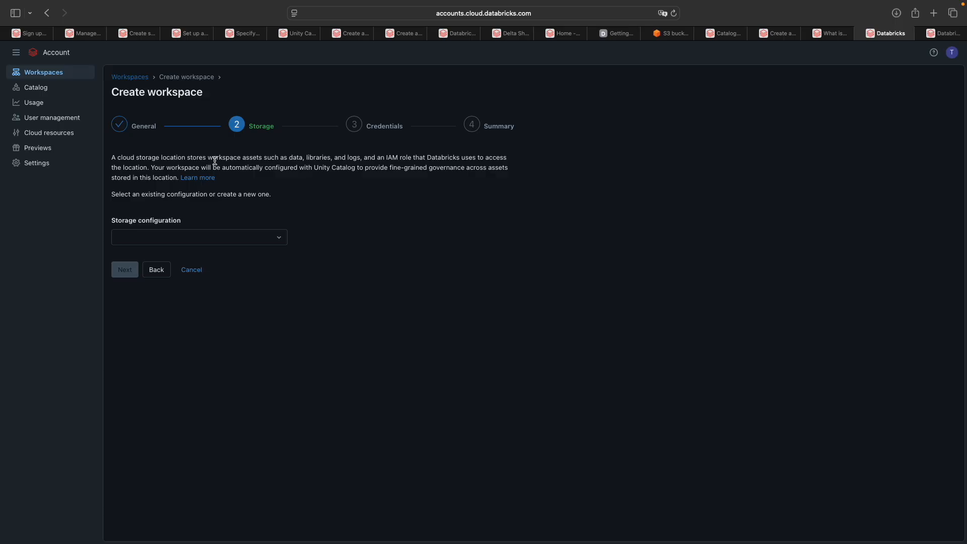
{"action": "left_click_drag", "start_coordinate": [208, 158], "coordinate": [491, 160]}
{"action": "left_click_drag", "start_coordinate": [124, 168], "coordinate": [348, 167]}
{"action": "left_click_drag", "start_coordinate": [356, 168], "coordinate": [495, 169]}
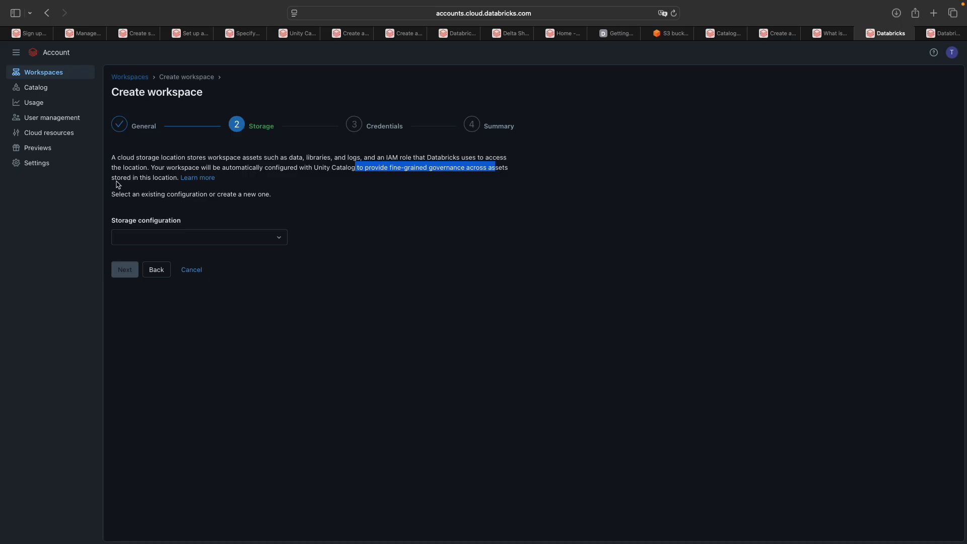
{"action": "left_click_drag", "start_coordinate": [115, 178], "coordinate": [165, 180]}
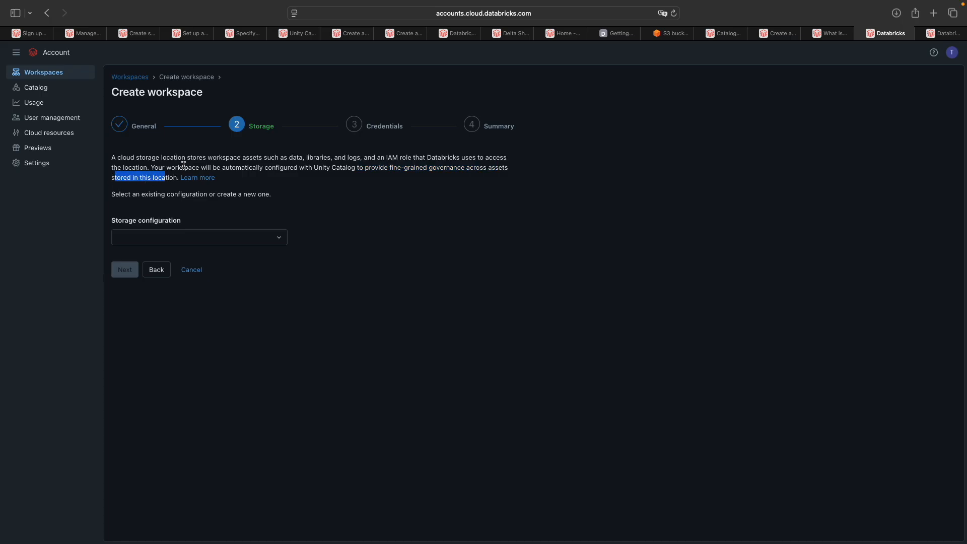
{"action": "left_click", "coordinate": [184, 166]}
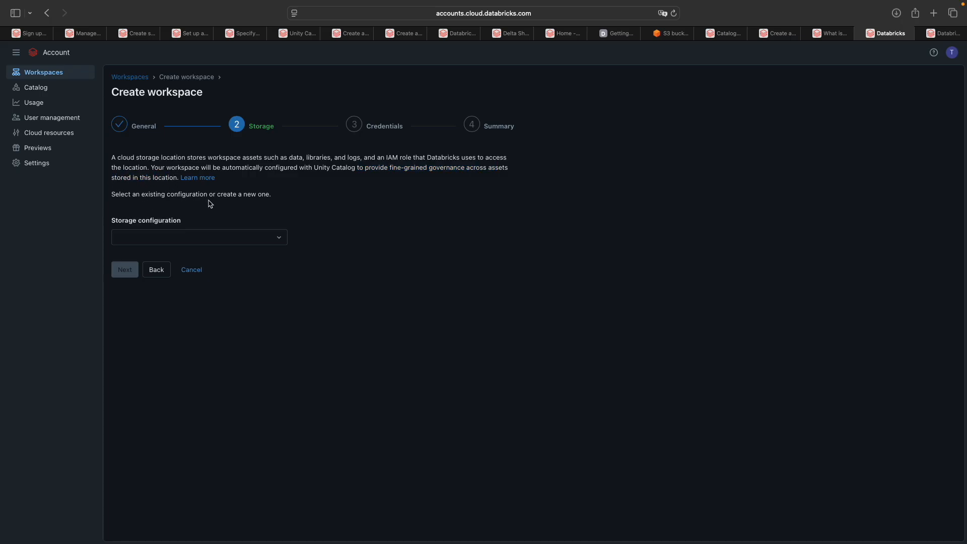
{"action": "left_click", "coordinate": [253, 241]}
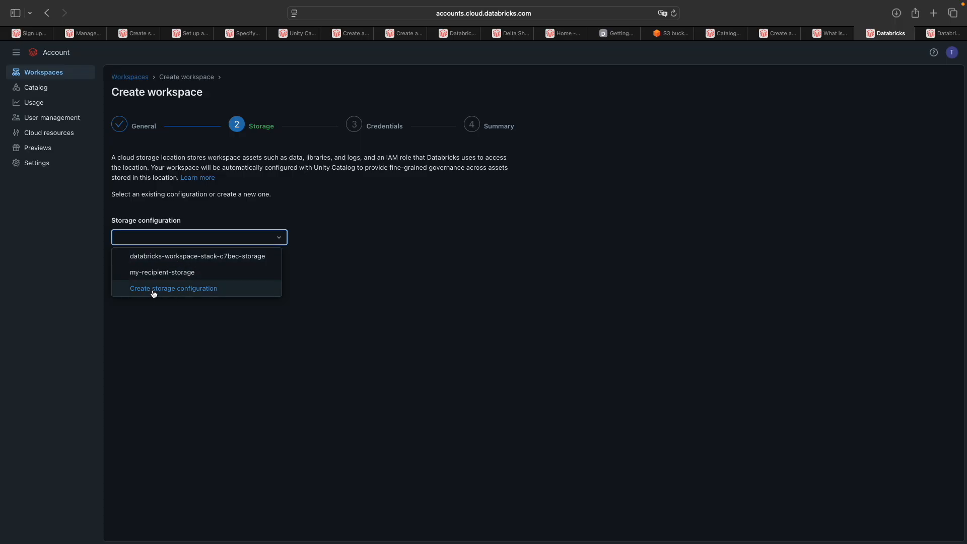
{"action": "left_click", "coordinate": [192, 290]}
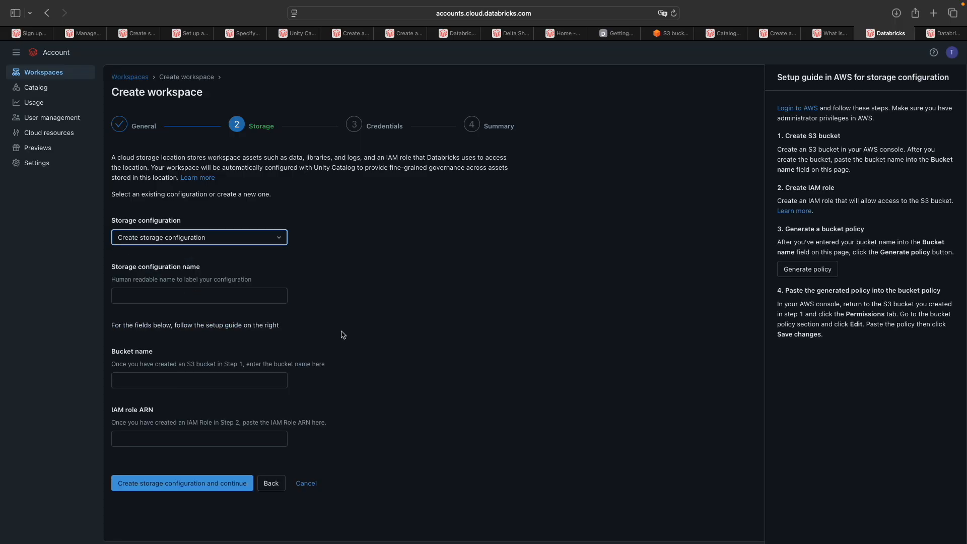
- Review the AWS setup guide for the storage configuration, focusing on administrator privileges, S3 bucket creation and where the bucket name is entered
{"action": "left_click", "coordinate": [468, 304]}
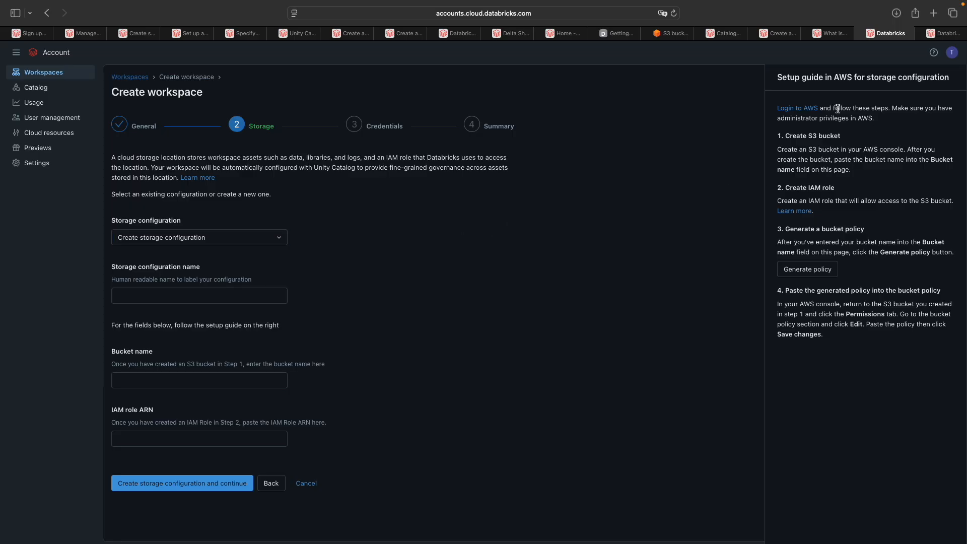
{"action": "left_click_drag", "start_coordinate": [788, 77], "coordinate": [934, 79]}
{"action": "left_click", "coordinate": [223, 270]}
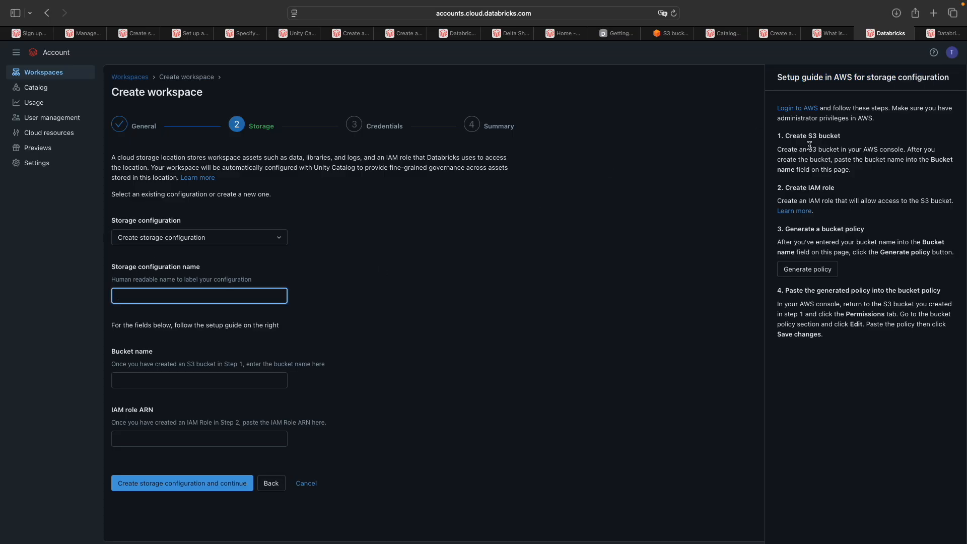
{"action": "left_click_drag", "start_coordinate": [786, 136], "coordinate": [870, 108]}
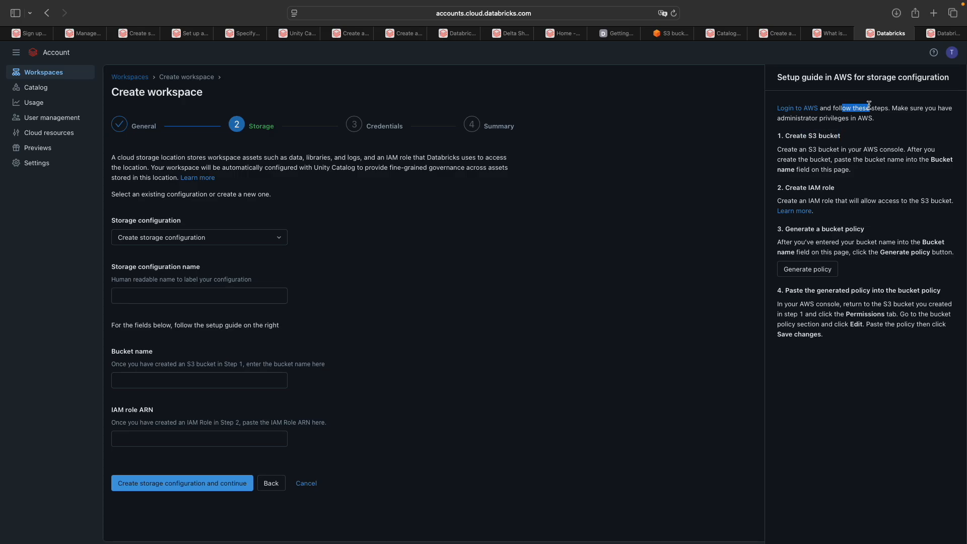
{"action": "left_click", "coordinate": [667, 34]}
{"action": "left_click", "coordinate": [838, 34]}
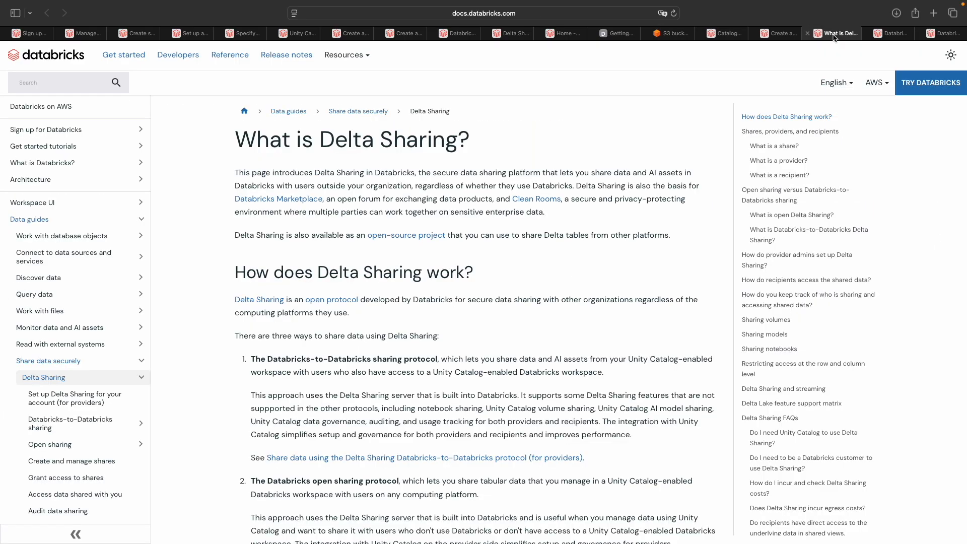
{"action": "left_click", "coordinate": [788, 35]}
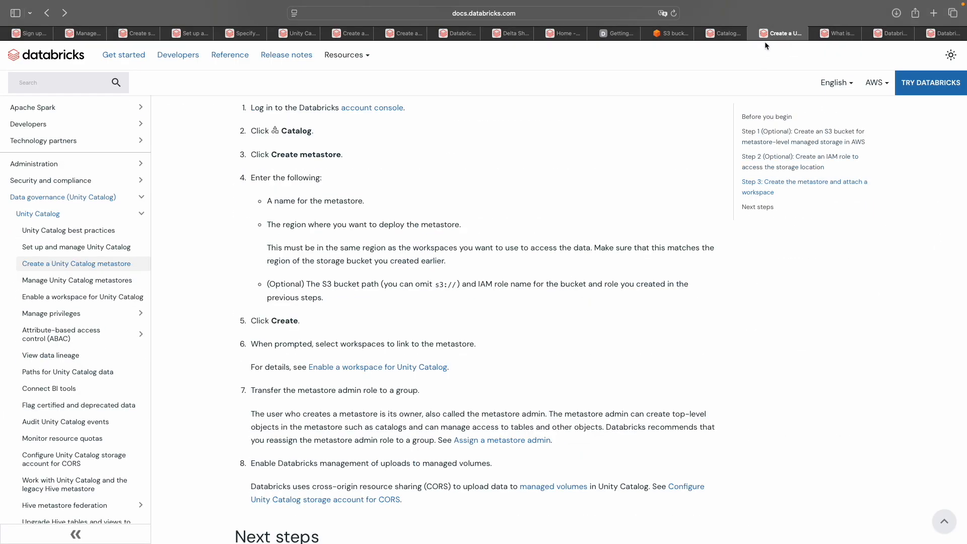
{"action": "left_click", "coordinate": [890, 35]}
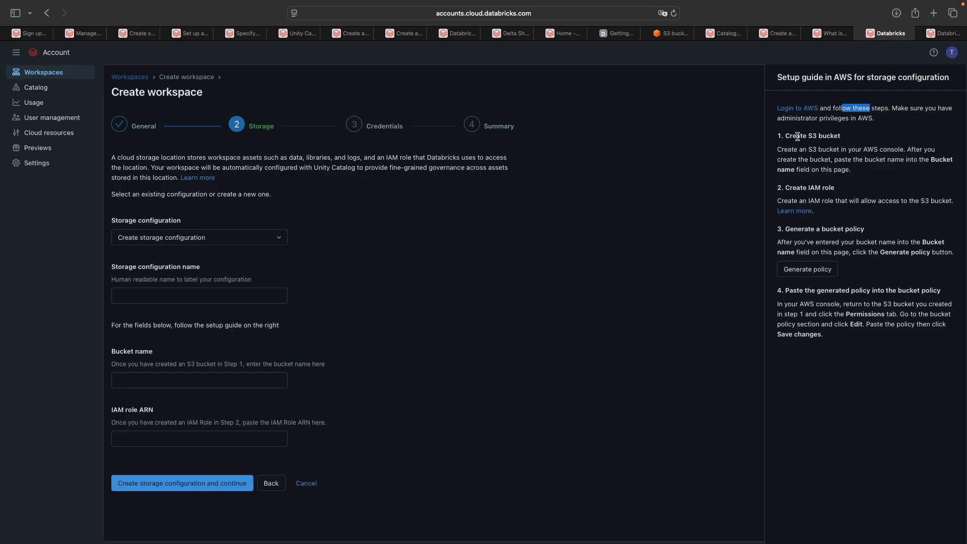
{"action": "left_click_drag", "start_coordinate": [909, 108], "coordinate": [933, 107]}
{"action": "left_click_drag", "start_coordinate": [793, 118], "coordinate": [868, 118]}
{"action": "left_click_drag", "start_coordinate": [792, 136], "coordinate": [903, 161]}
{"action": "left_click", "coordinate": [784, 150]}
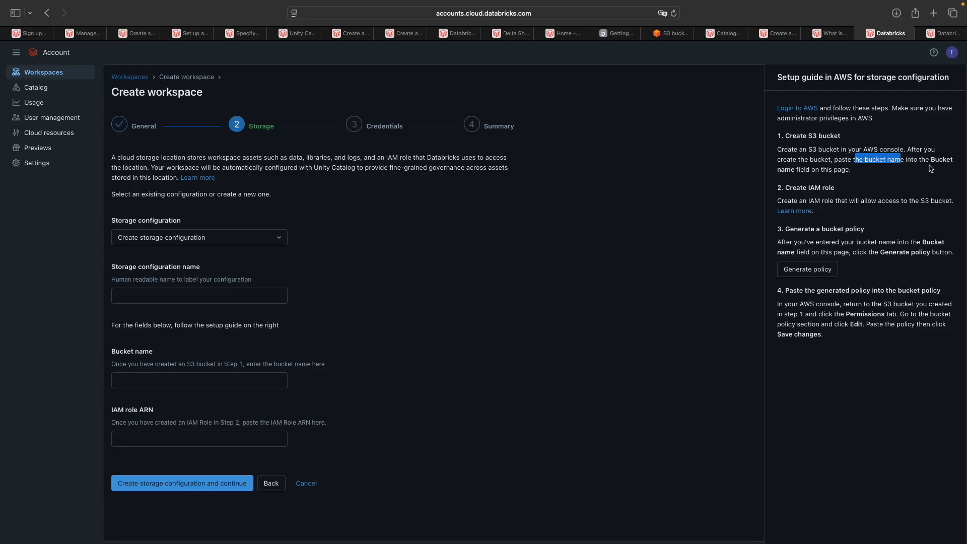
{"action": "left_click_drag", "start_coordinate": [783, 171], "coordinate": [841, 171]}
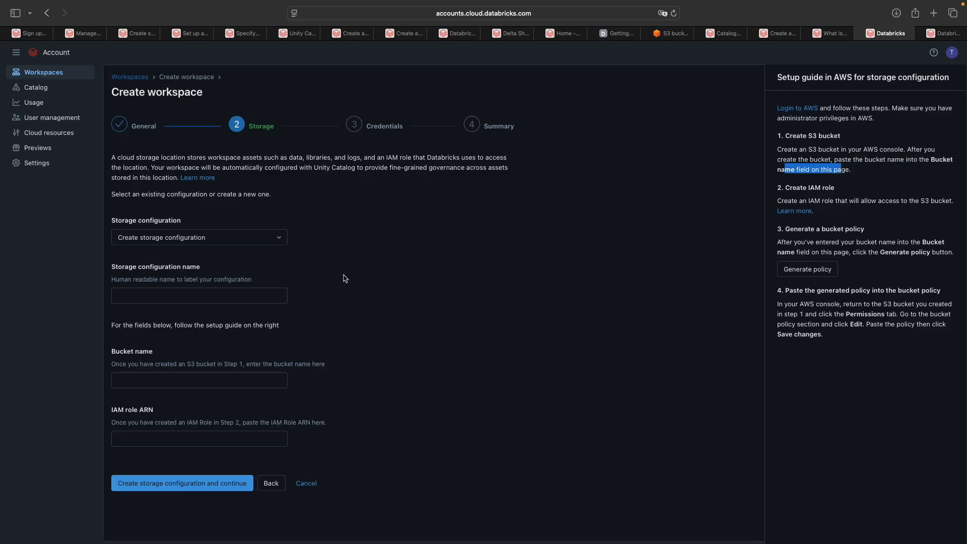
{"action": "left_click", "coordinate": [174, 381]}
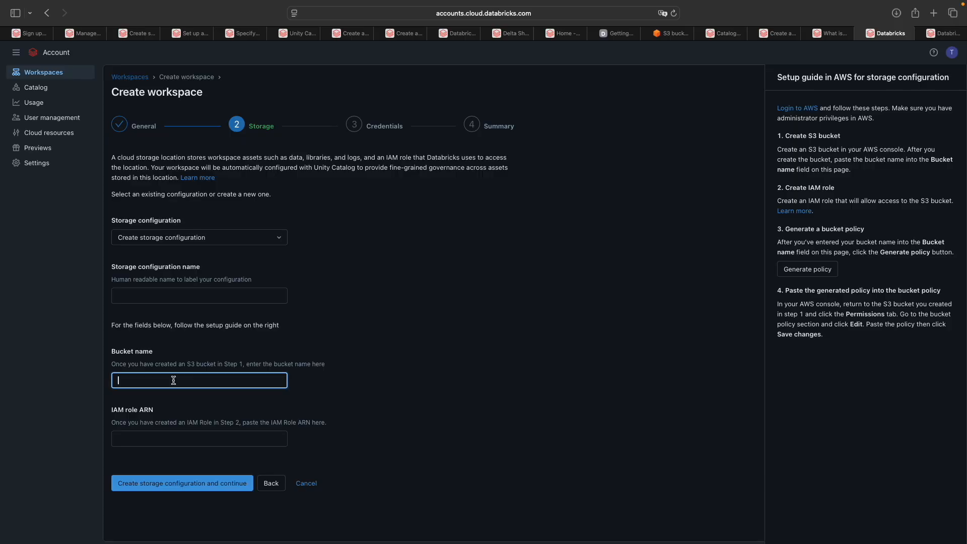
{"action": "left_click", "coordinate": [585, 274]}
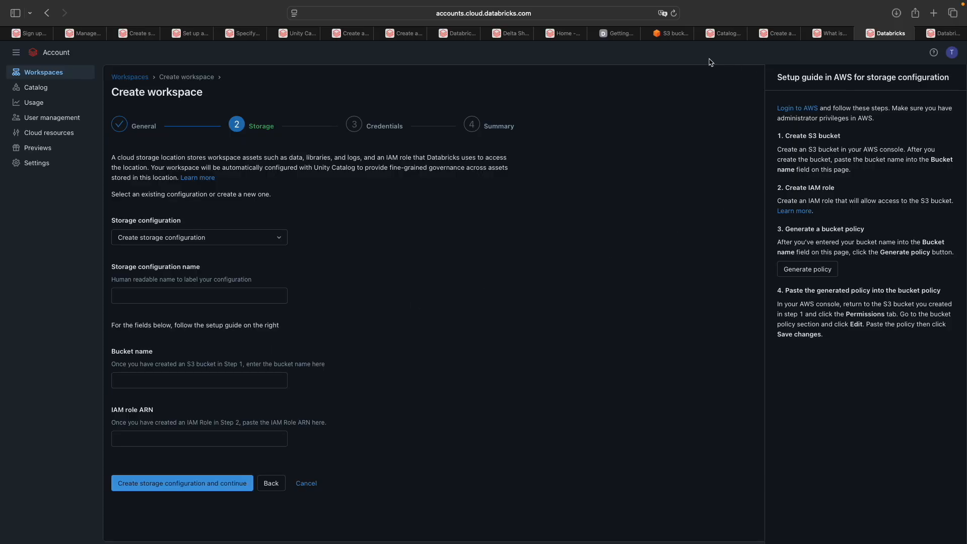
- Switch to Amazon S3 in the AWS console and change the region to Europe (Paris) eu-west-3
{"action": "left_click", "coordinate": [668, 42]}
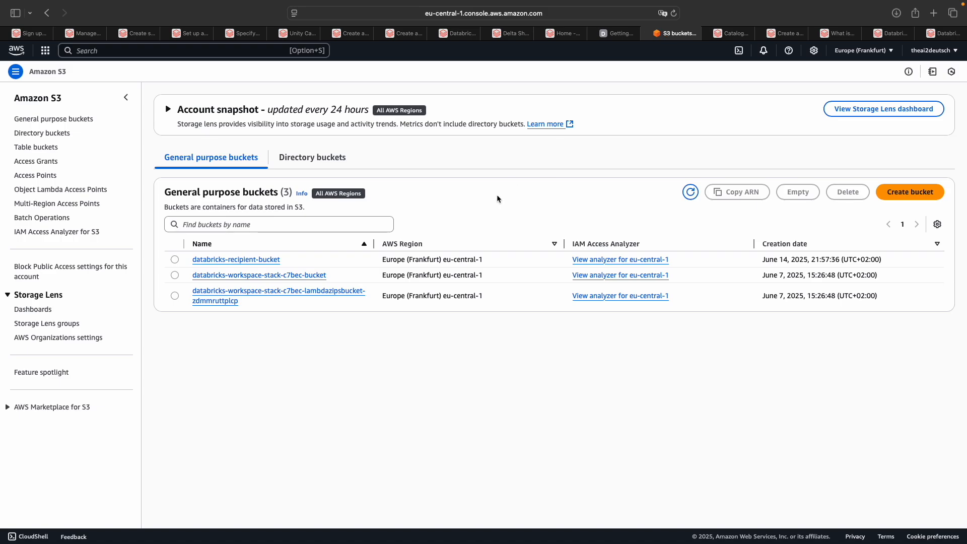
{"action": "left_click", "coordinate": [863, 51]}
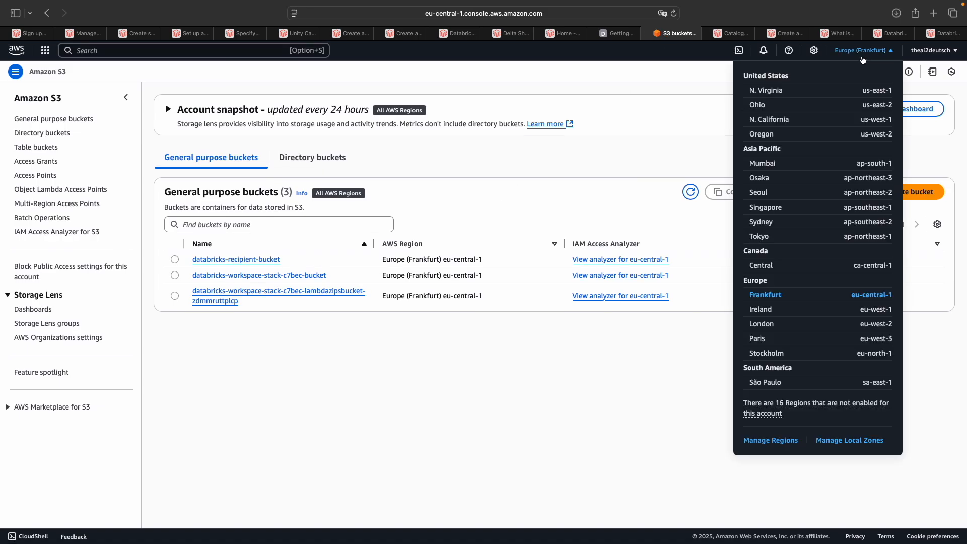
{"action": "left_click", "coordinate": [758, 339]}
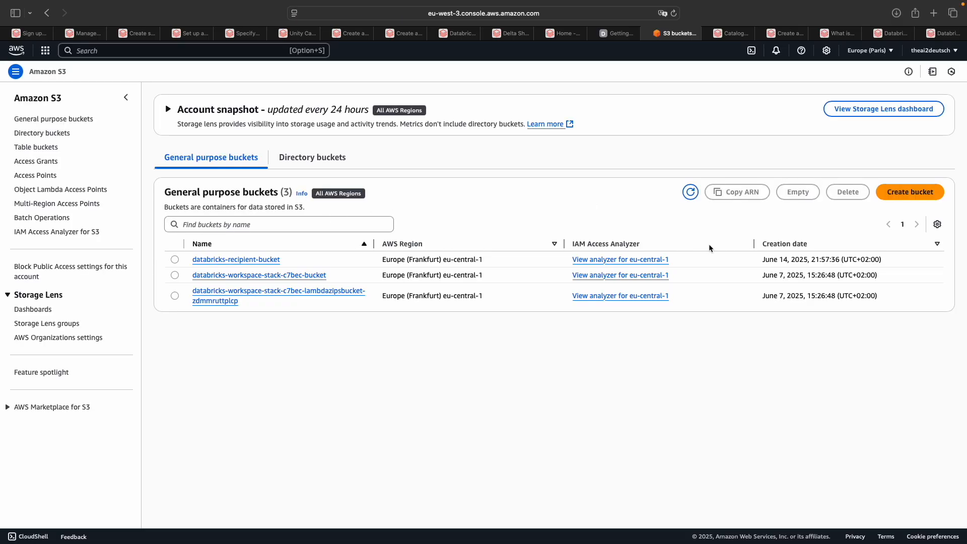
- Try to create an S3 bucket named databricks_another_metastore_recipient in Europe (Paris), keeping the default ownership, public access, versioning and encryption settings
{"action": "left_click", "coordinate": [910, 192]}
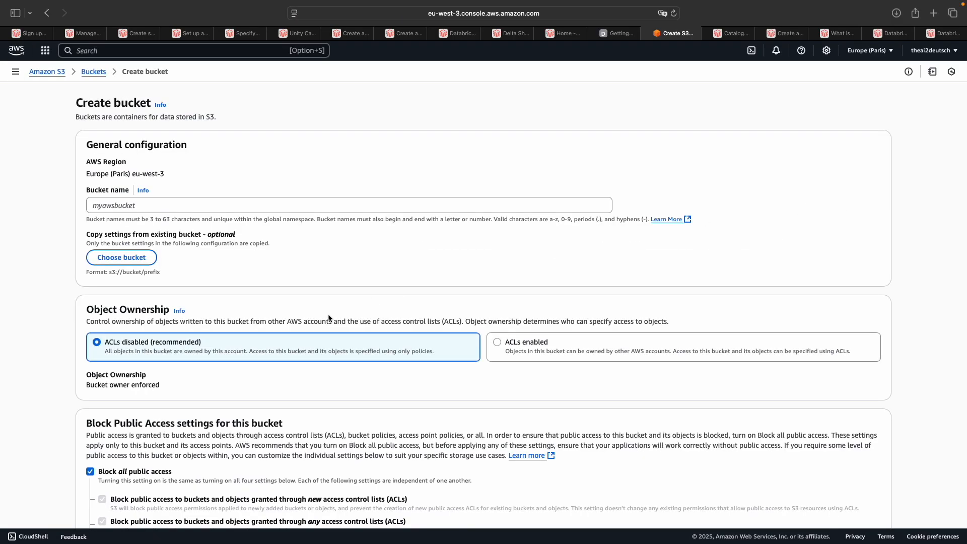
{"action": "left_click", "coordinate": [127, 205]}
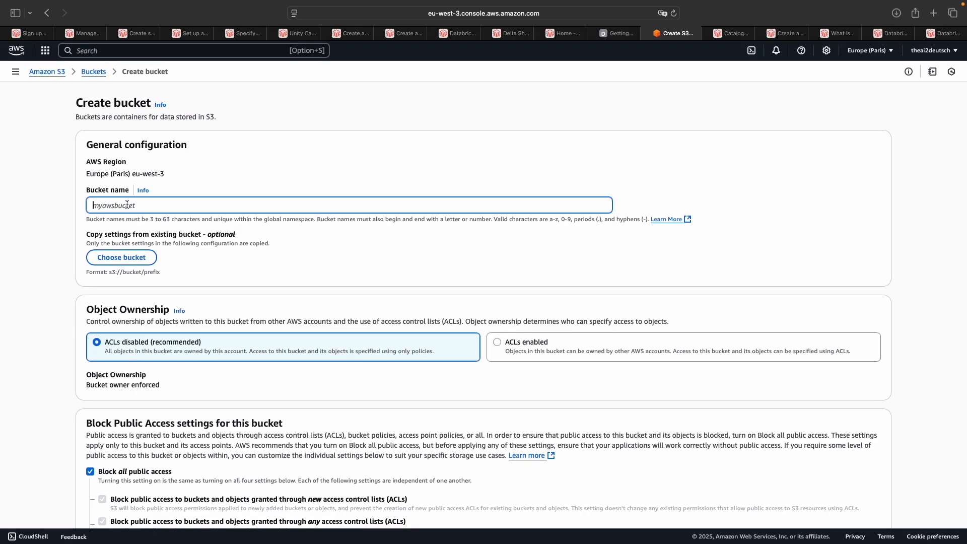
{"action": "type", "text": "databricks_another_metastore_recipient"}
{"action": "left_click", "coordinate": [234, 205]}
{"action": "scroll", "coordinate": [181, 277], "scroll_direction": "down", "scroll_amount": 2}
{"action": "scroll", "coordinate": [182, 278], "scroll_direction": "down", "scroll_amount": 1}
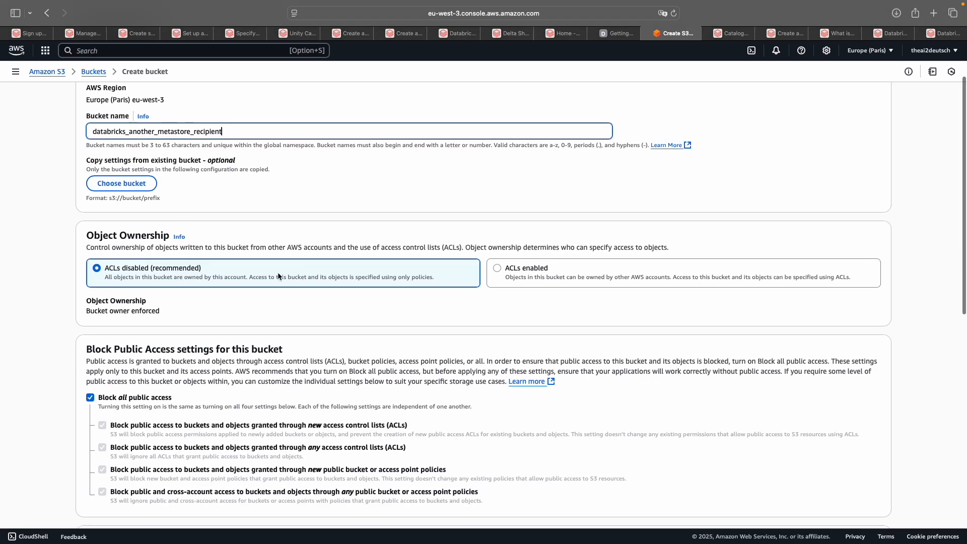
{"action": "scroll", "coordinate": [185, 317], "scroll_direction": "down", "scroll_amount": 1}
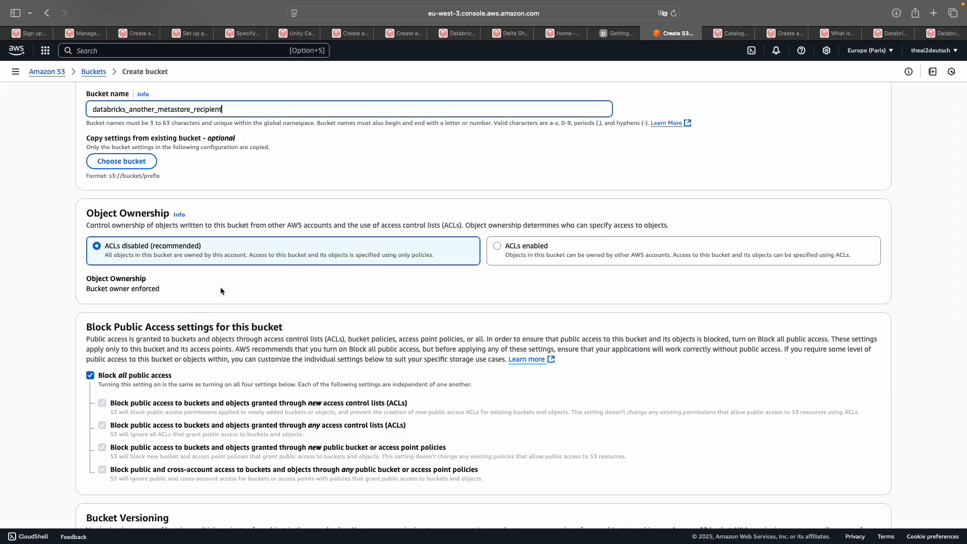
{"action": "scroll", "coordinate": [221, 291], "scroll_direction": "down", "scroll_amount": 15}
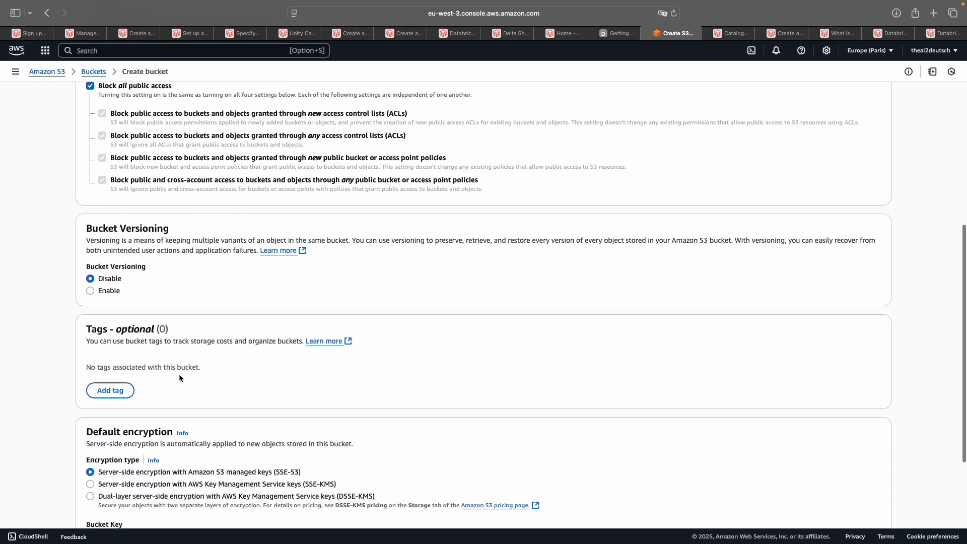
{"action": "scroll", "coordinate": [179, 375], "scroll_direction": "down", "scroll_amount": 6}
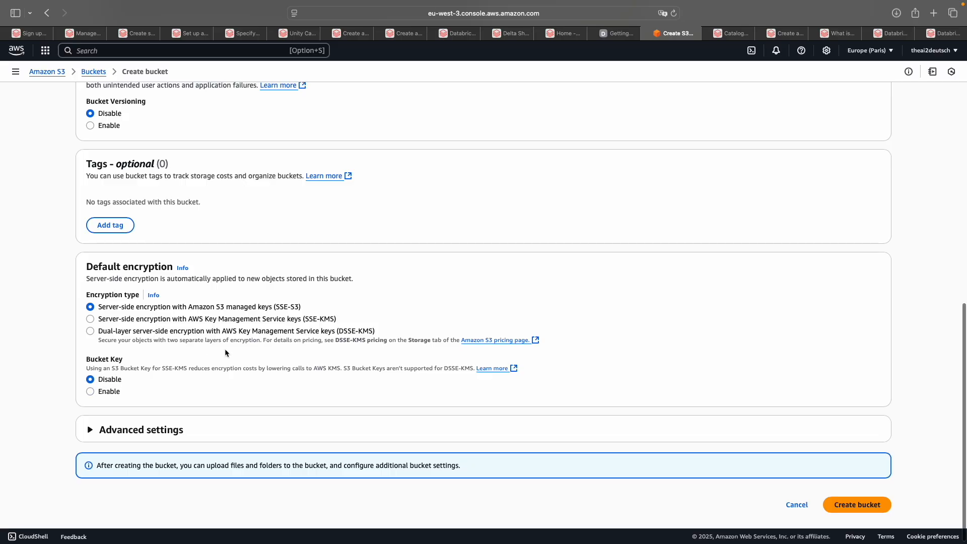
{"action": "scroll", "coordinate": [322, 325], "scroll_direction": "down", "scroll_amount": 1}
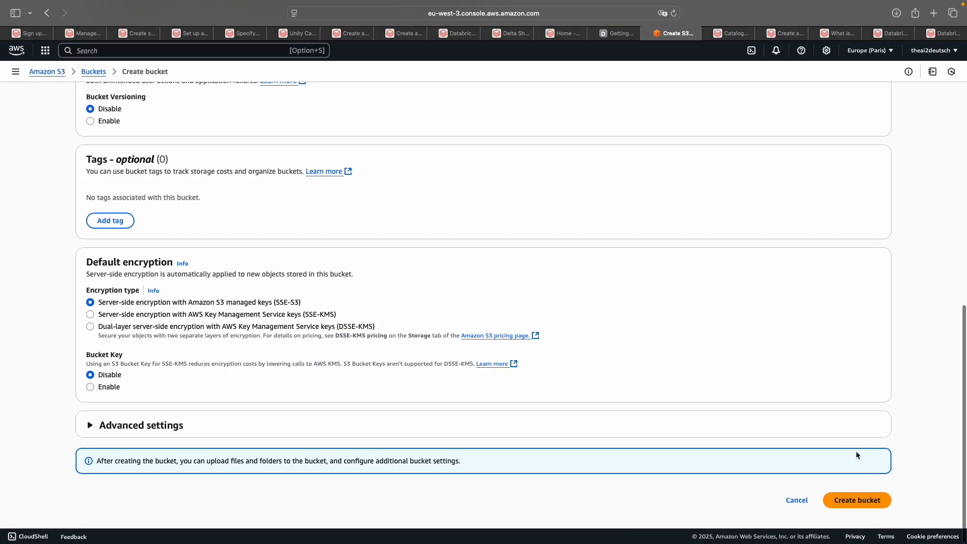
{"action": "scroll", "coordinate": [851, 498], "scroll_direction": "up", "scroll_amount": 1}
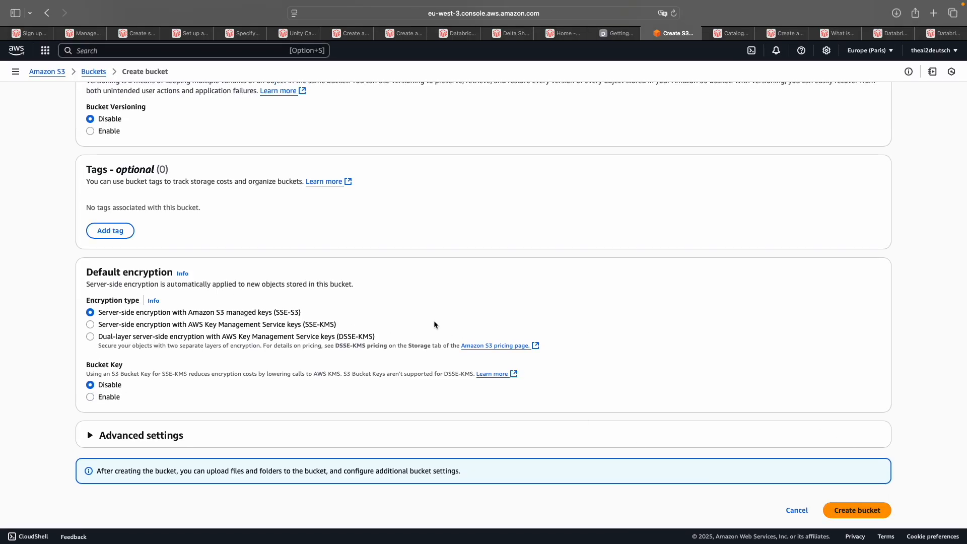
{"action": "key", "text": "Return"}
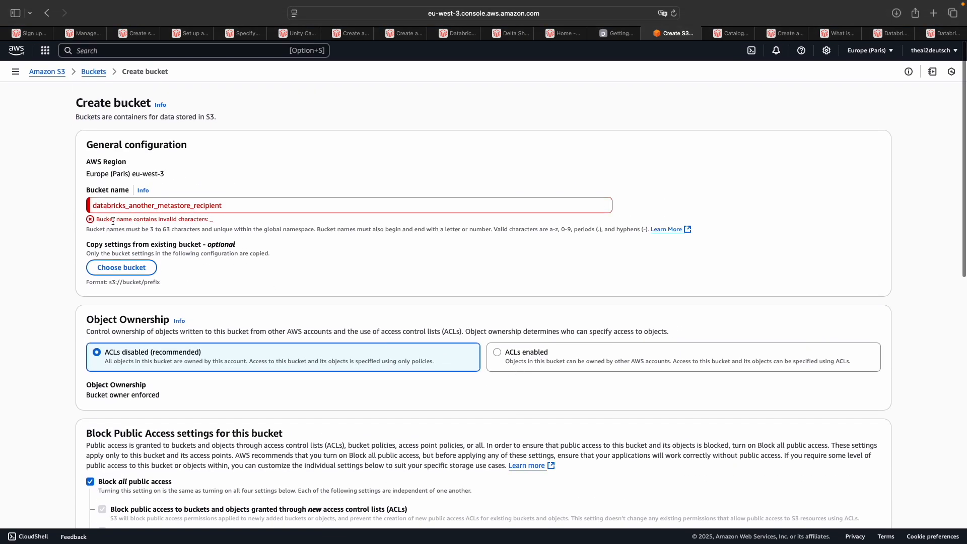
- Replace the underscores with hyphens so the bucket is named databricks-another-metastore-recipient, and create it
{"action": "left_click_drag", "start_coordinate": [112, 220], "coordinate": [174, 220]}
{"action": "left_click", "coordinate": [205, 223]}
{"action": "left_click", "coordinate": [129, 205]}
{"action": "key", "text": "BackSpace"}
{"action": "type", "text": "-"}
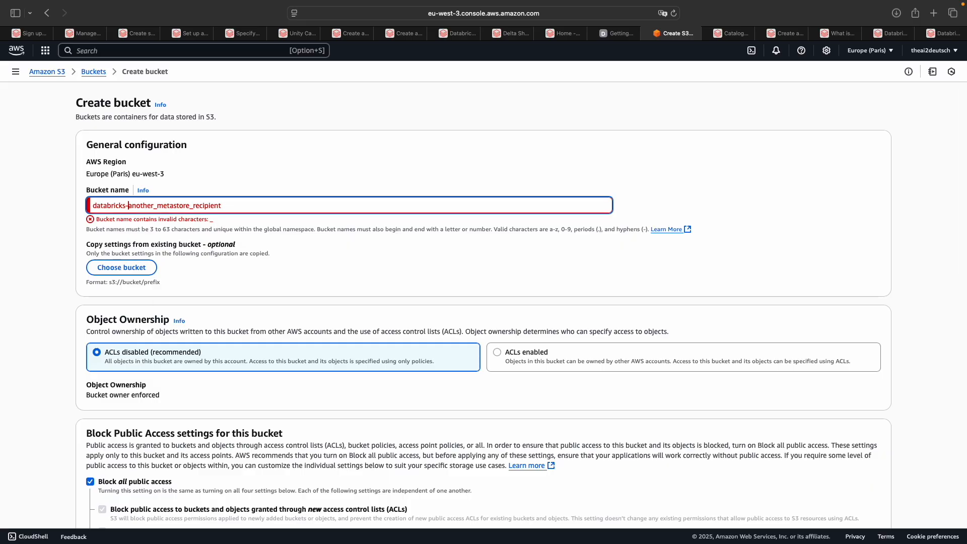
{"action": "key", "text": "Delete"}
{"action": "type", "text": "-"}
{"action": "key", "text": "Right"}
{"action": "key", "text": "Right"}
{"action": "key", "text": "BackSpace"}
{"action": "type", "text": "-"}
{"action": "scroll", "coordinate": [212, 301], "scroll_direction": "down", "scroll_amount": 15}
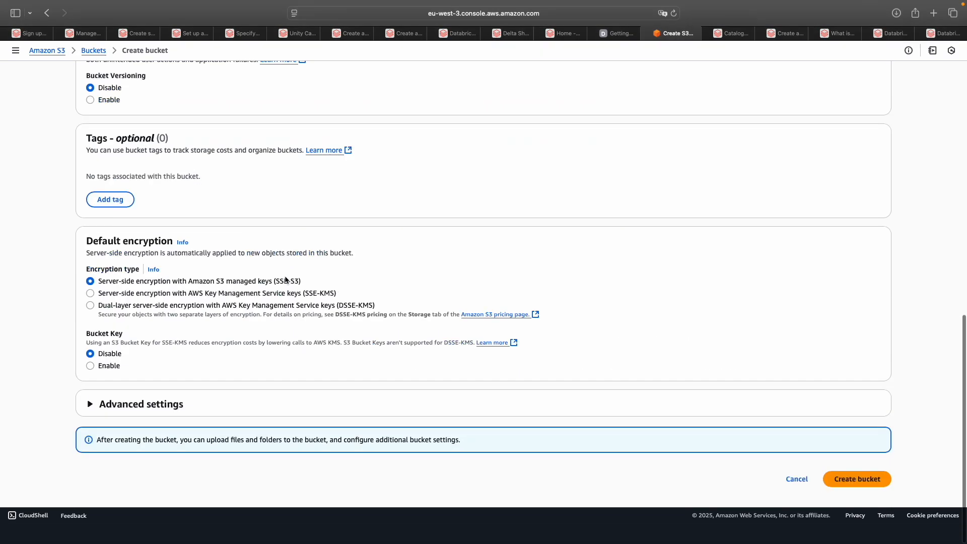
{"action": "left_click", "coordinate": [849, 501]}
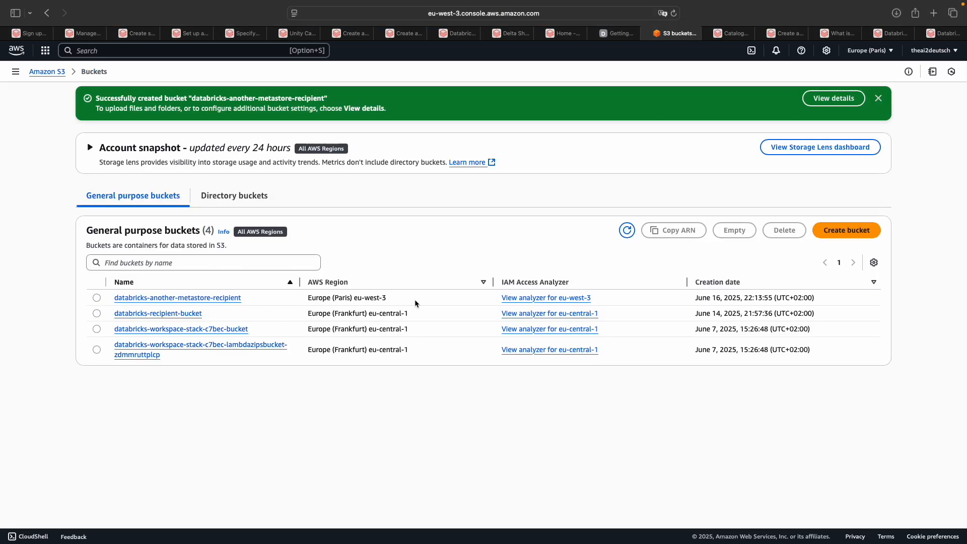
- Check the new bucket's region, copy its name from its page, and paste it as the bucket name in the Databricks storage configuration
{"action": "left_click_drag", "start_coordinate": [397, 300], "coordinate": [306, 299]}
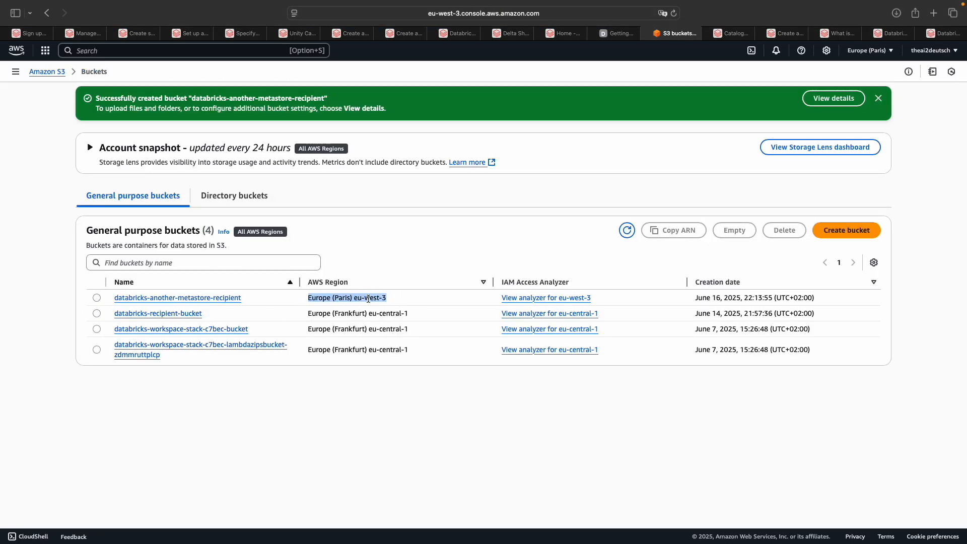
{"action": "left_click", "coordinate": [305, 442]}
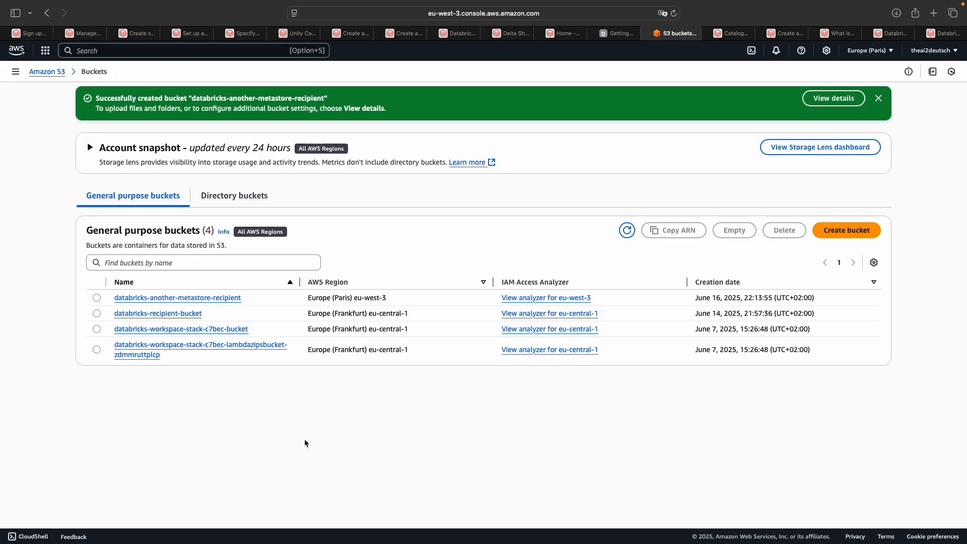
{"action": "left_click", "coordinate": [208, 300]}
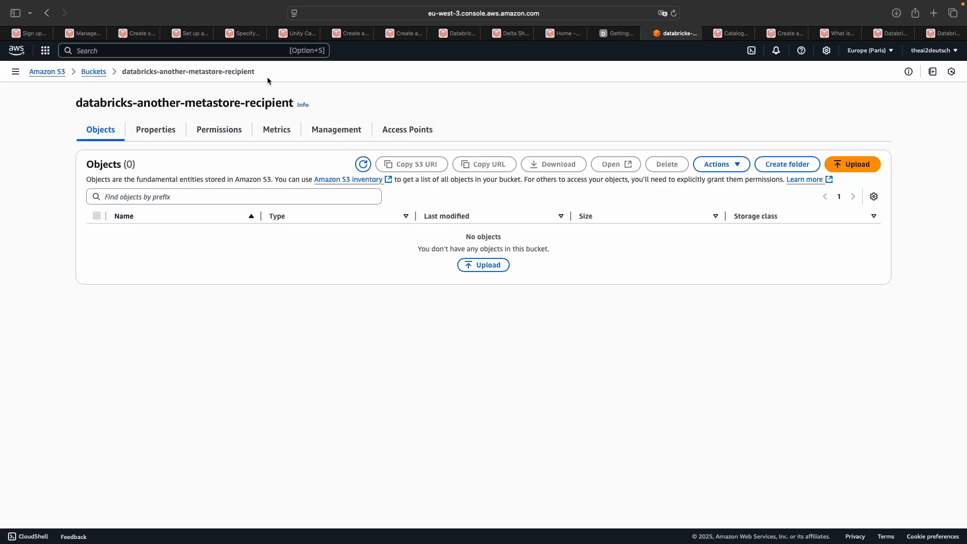
{"action": "left_click_drag", "start_coordinate": [256, 71], "coordinate": [121, 71]}
{"action": "key", "text": "super+c"}
{"action": "left_click", "coordinate": [146, 381]}
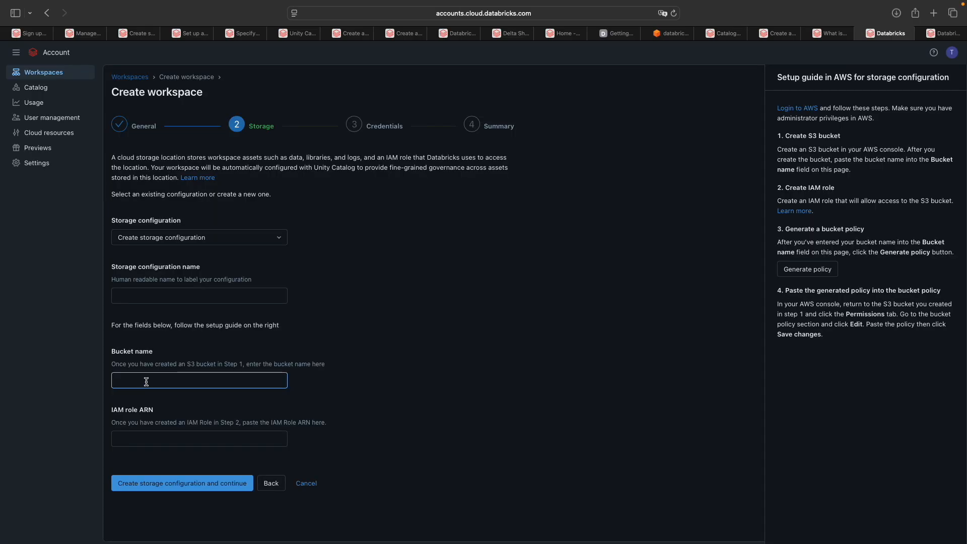
{"action": "key", "text": "super+v"}
{"action": "left_click", "coordinate": [429, 375]}
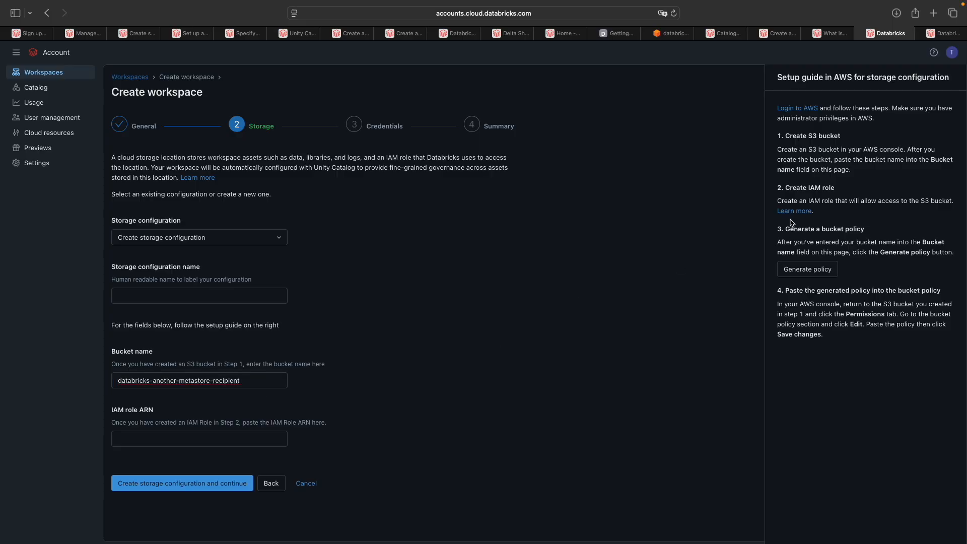
- Name the storage configuration another_dbr_recipient
{"action": "left_click", "coordinate": [119, 269]}
{"action": "left_click_drag", "start_coordinate": [119, 266], "coordinate": [213, 266]}
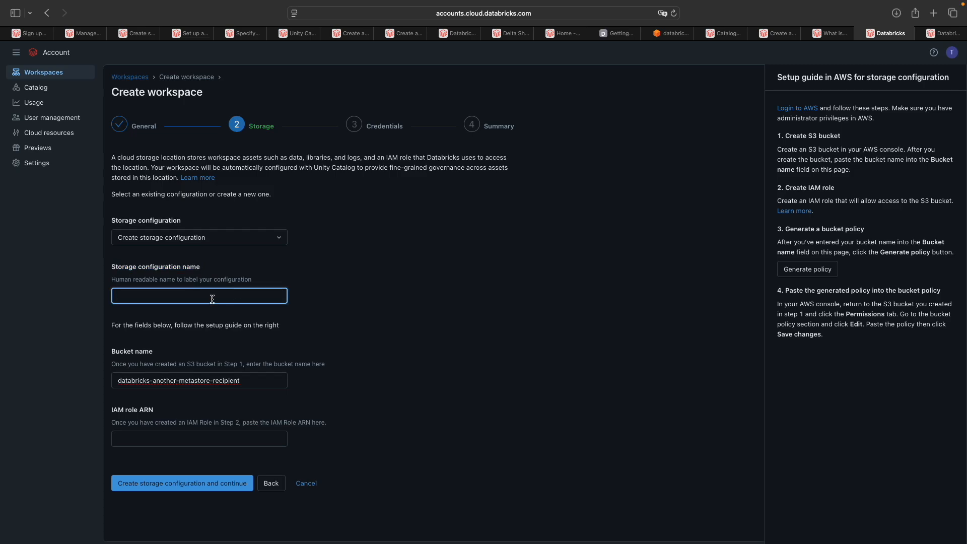
{"action": "type", "text": "another_dbr_recipient"}
{"action": "left_click", "coordinate": [312, 297]}
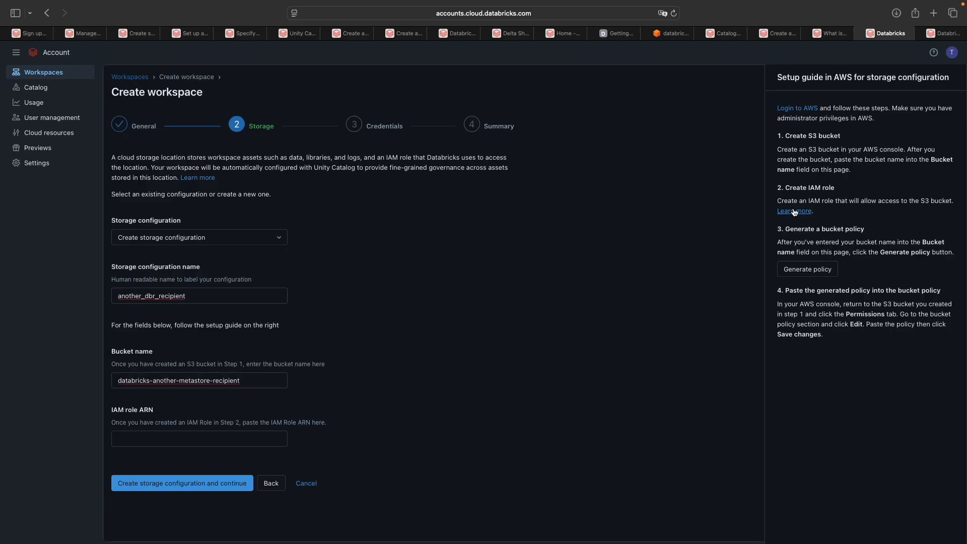
- Open the documentation linked from the setup guide's Create IAM role step in a new browser tab
{"action": "left_click_drag", "start_coordinate": [797, 187], "coordinate": [945, 202]}
{"action": "left_click", "coordinate": [853, 202]}
{"action": "right_click", "coordinate": [799, 216]}
{"action": "left_click", "coordinate": [826, 220]}
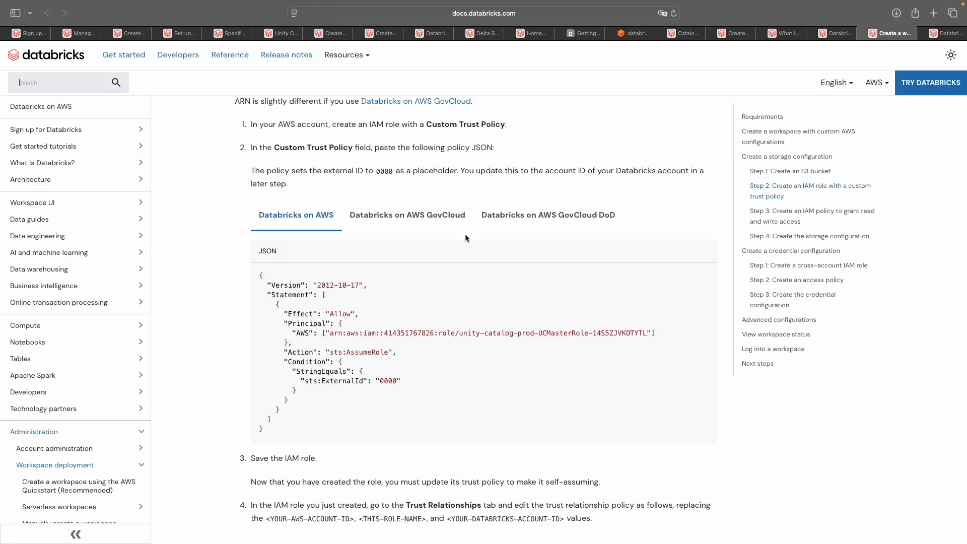
- Read the section on creating an IAM role with a custom trust policy, focusing on cross-account access, the Principal ARN and the policy JSON
{"action": "scroll", "coordinate": [453, 227], "scroll_direction": "up", "scroll_amount": 3}
{"action": "left_click_drag", "start_coordinate": [326, 150], "coordinate": [577, 150]}
{"action": "left_click", "coordinate": [299, 175]}
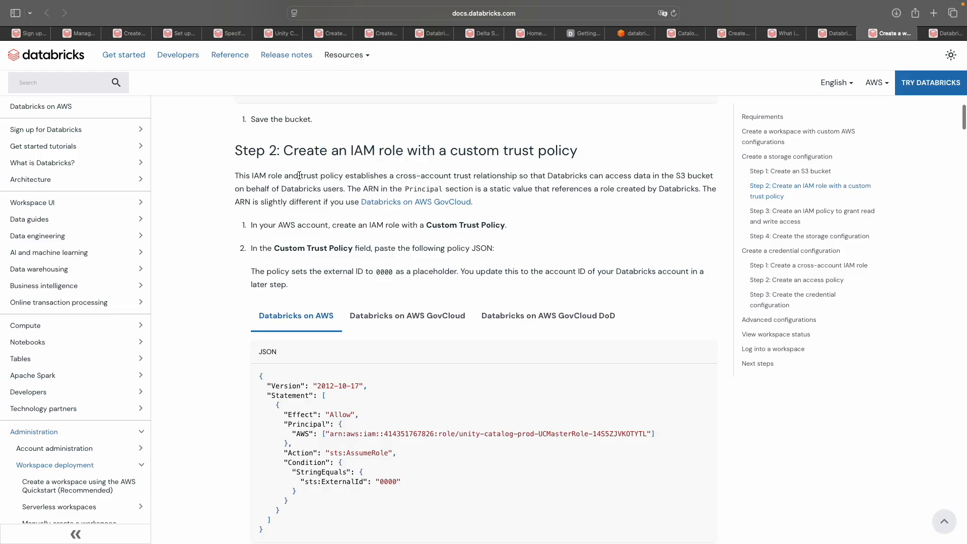
{"action": "scroll", "coordinate": [300, 175], "scroll_direction": "down", "scroll_amount": 1}
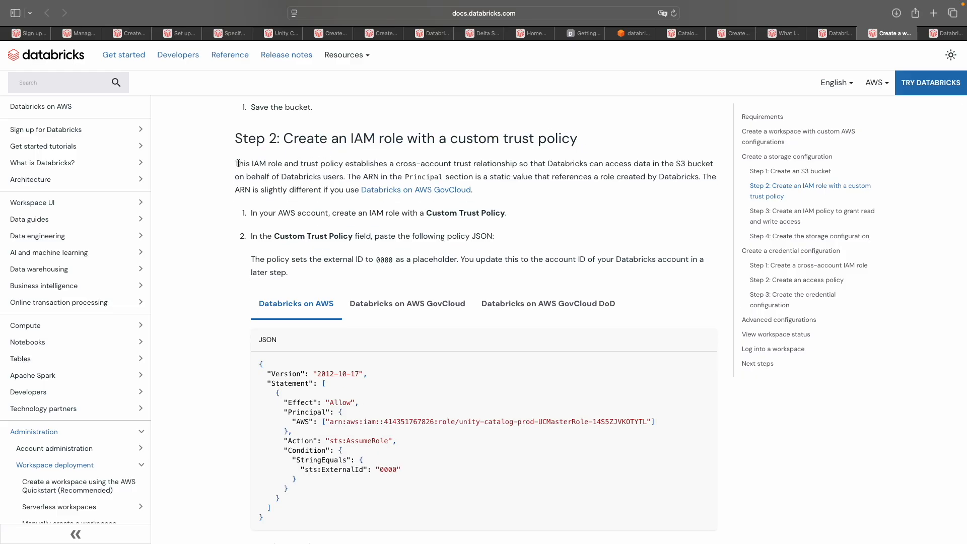
{"action": "left_click_drag", "start_coordinate": [320, 162], "coordinate": [344, 177]}
{"action": "left_click", "coordinate": [549, 166]}
{"action": "left_click", "coordinate": [371, 176]}
{"action": "left_click_drag", "start_coordinate": [384, 164], "coordinate": [676, 164]}
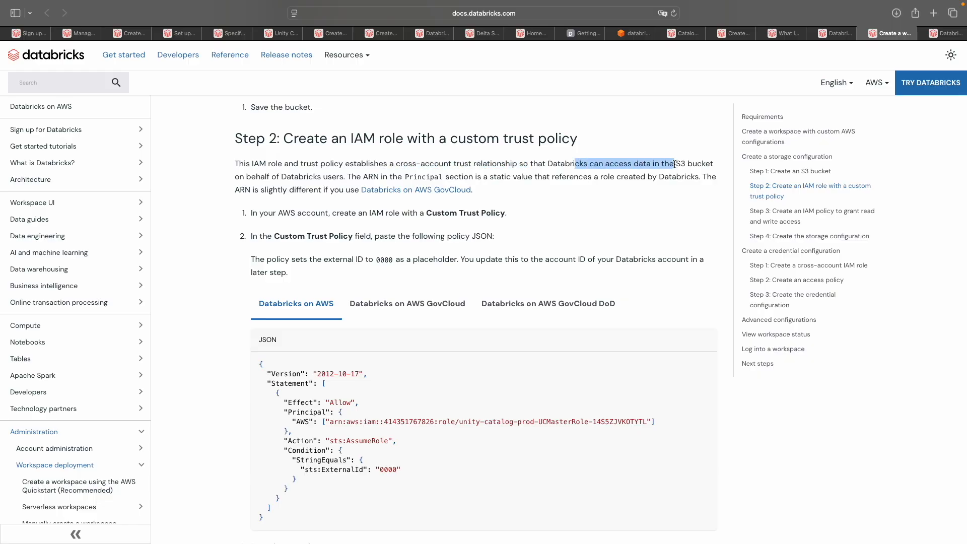
{"action": "left_click", "coordinate": [562, 172]}
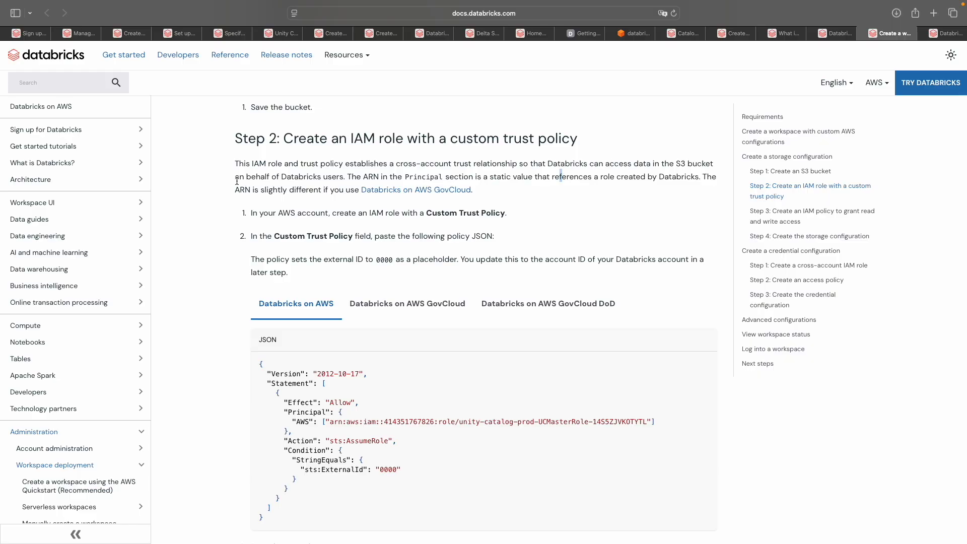
{"action": "left_click_drag", "start_coordinate": [350, 178], "coordinate": [542, 177]}
{"action": "left_click_drag", "start_coordinate": [329, 422], "coordinate": [653, 427]}
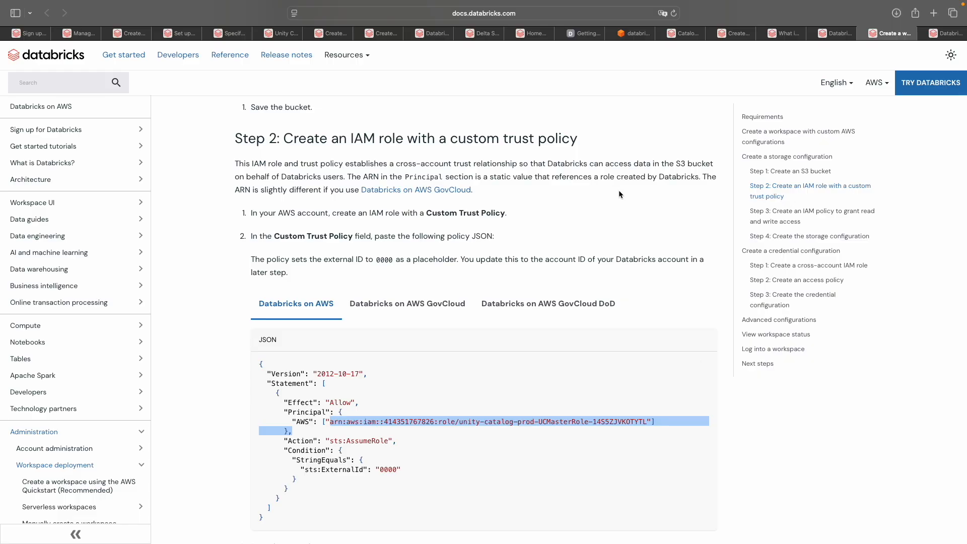
{"action": "left_click_drag", "start_coordinate": [622, 178], "coordinate": [699, 179]}
{"action": "scroll", "coordinate": [262, 186], "scroll_direction": "down", "scroll_amount": 1}
{"action": "left_click_drag", "start_coordinate": [252, 180], "coordinate": [408, 181]}
{"action": "left_click", "coordinate": [425, 182]}
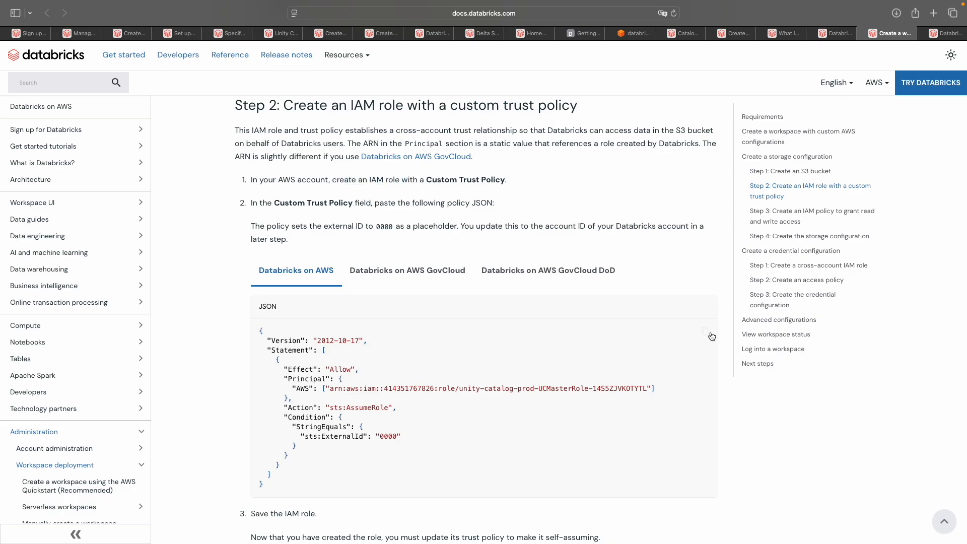
{"action": "scroll", "coordinate": [705, 334], "scroll_direction": "up", "scroll_amount": 1}
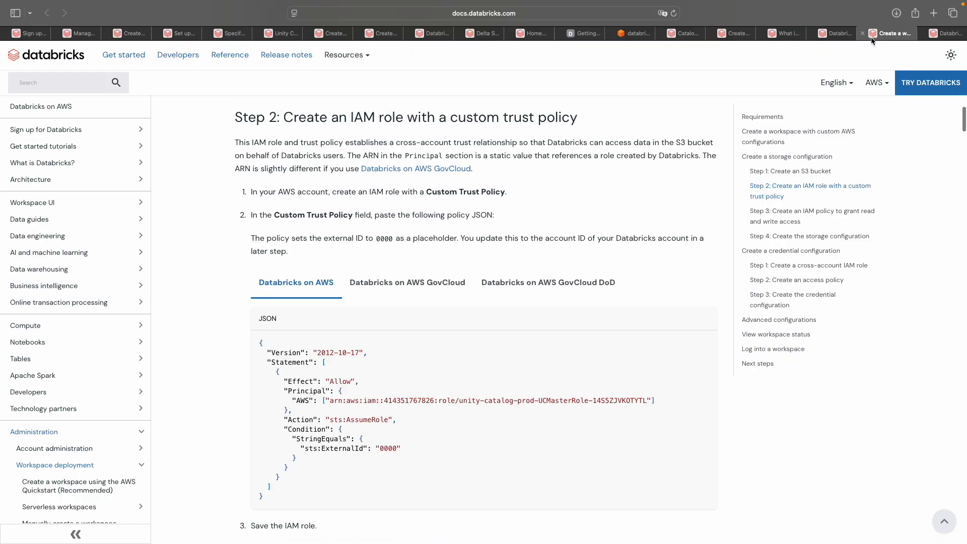
- Switch to the AWS console, find the IAM service, and start creating a new role from the roles list
{"action": "left_click", "coordinate": [607, 37]}
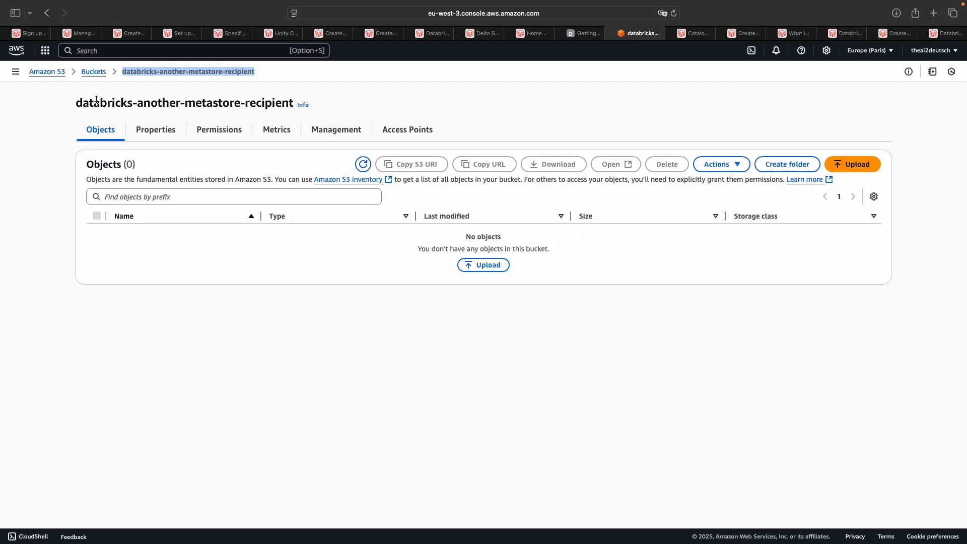
{"action": "left_click", "coordinate": [110, 52]}
{"action": "type", "text": "iam"}
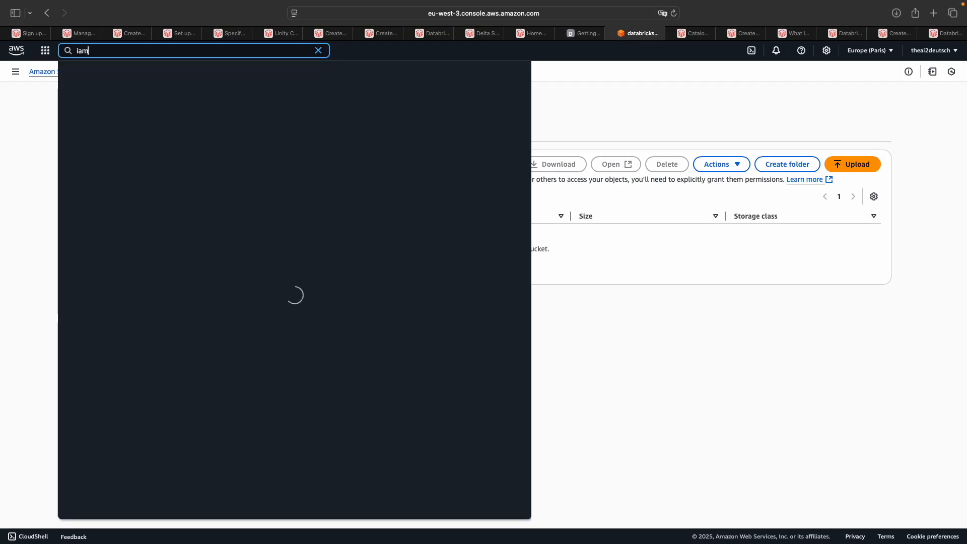
{"action": "left_click", "coordinate": [220, 105]}
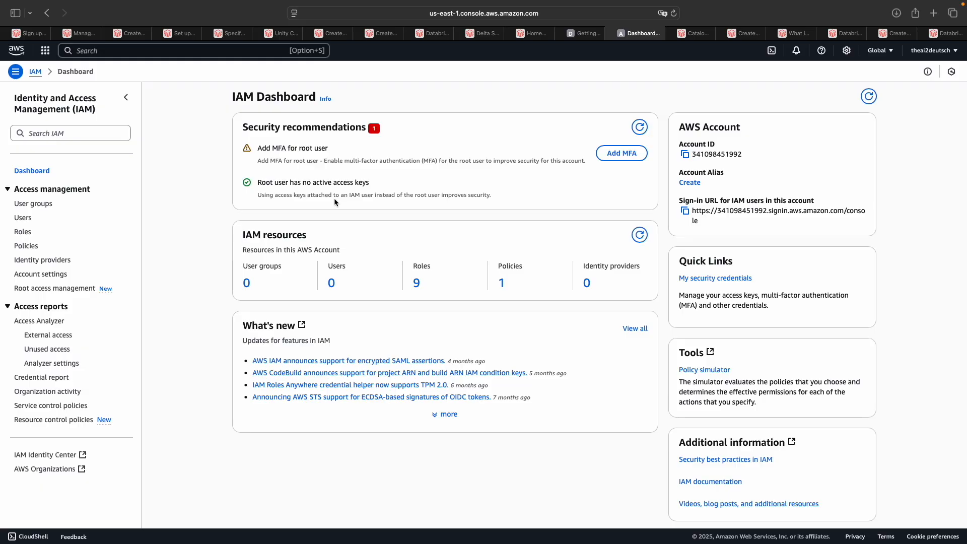
{"action": "left_click", "coordinate": [417, 284]}
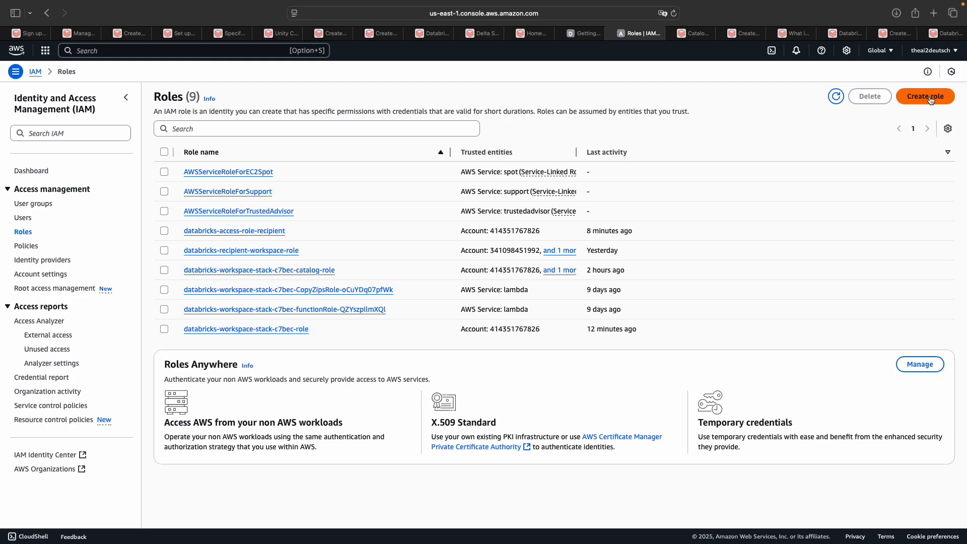
{"action": "left_click", "coordinate": [930, 99]}
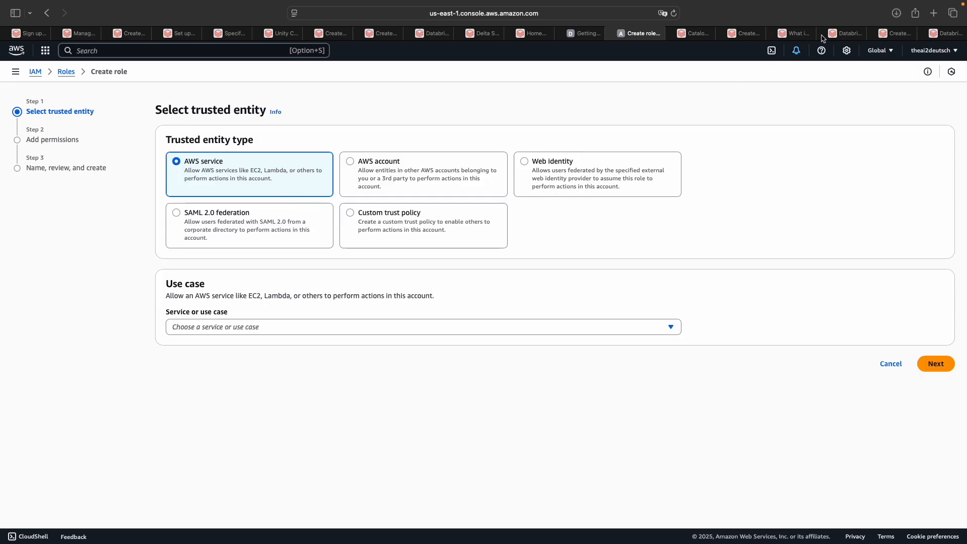
- Check in the Databricks documentation which trust policy type the IAM role needs, and return to the role creation form
{"action": "left_click", "coordinate": [851, 34]}
{"action": "left_click", "coordinate": [889, 34]}
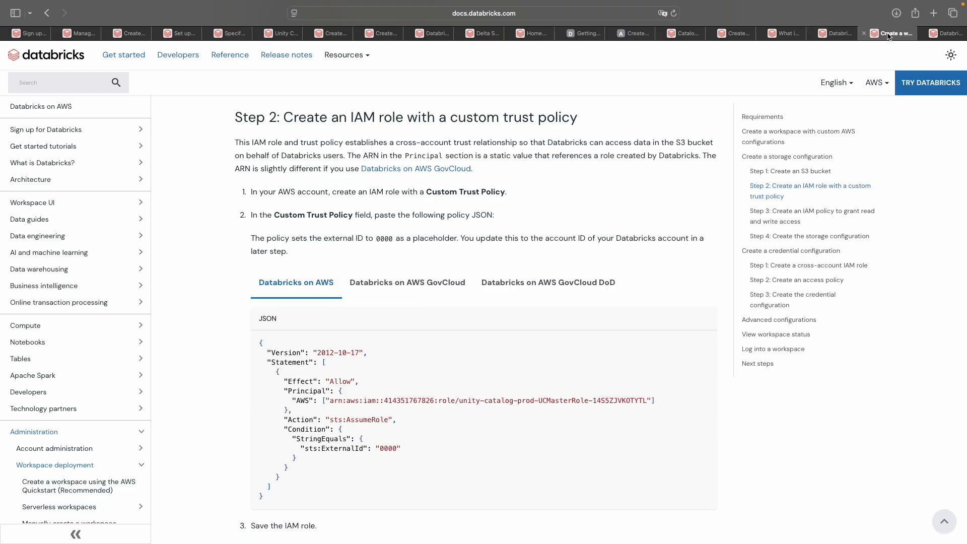
{"action": "left_click_drag", "start_coordinate": [280, 195], "coordinate": [415, 192]}
{"action": "left_click_drag", "start_coordinate": [520, 193], "coordinate": [425, 193]}
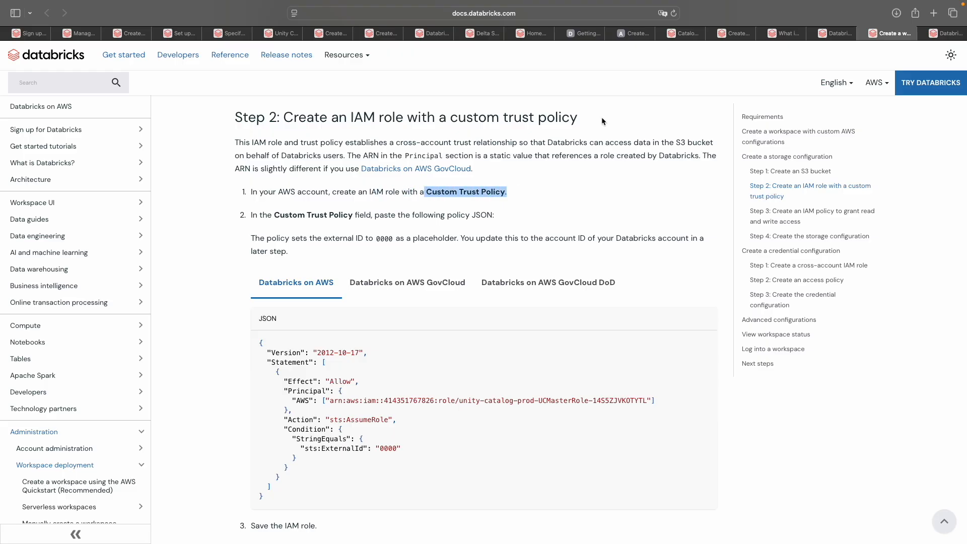
{"action": "left_click", "coordinate": [633, 34]}
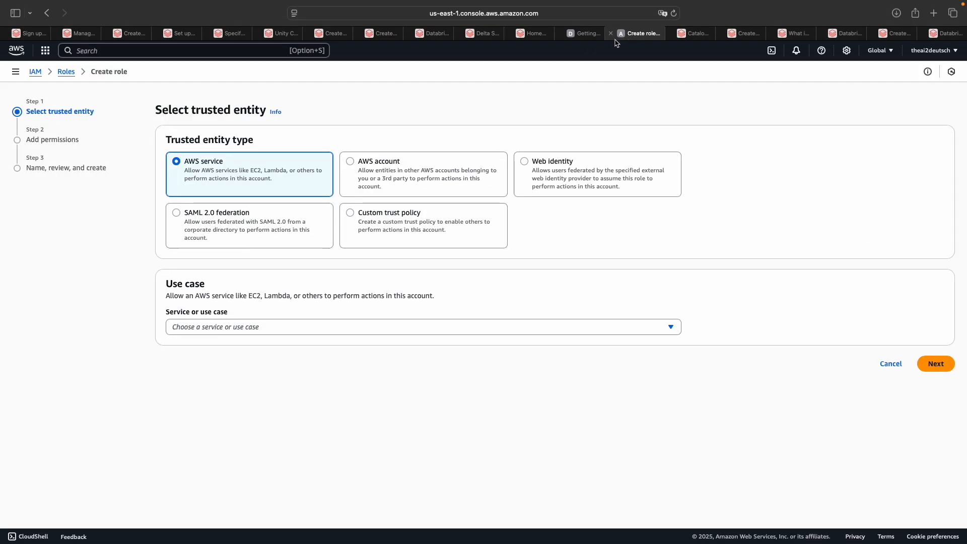
- Choose a custom trust policy for the new role, and move the AWS console tab beside the Databricks documentation tab
{"action": "left_click", "coordinate": [345, 220]}
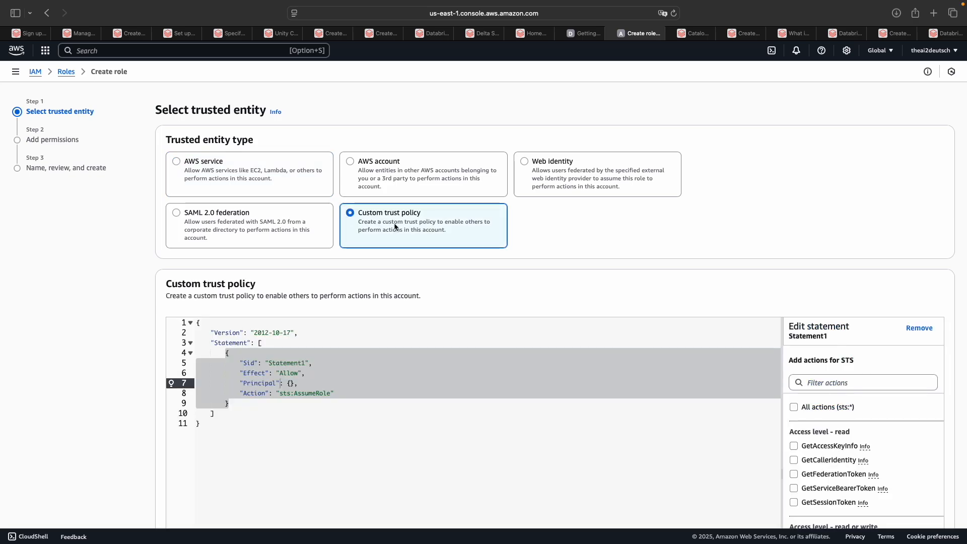
{"action": "left_click", "coordinate": [894, 35]}
{"action": "left_click_drag", "start_coordinate": [634, 33], "coordinate": [836, 31]}
{"action": "left_click", "coordinate": [891, 34]}
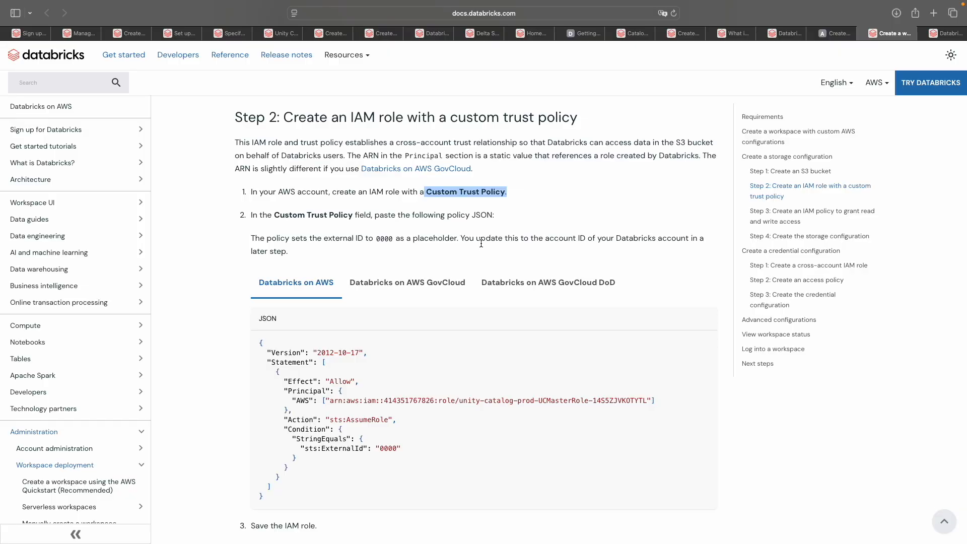
- Copy the Databricks on AWS policy JSON from the documentation and replace the role's default custom trust policy with it
{"action": "scroll", "coordinate": [387, 238], "scroll_direction": "down", "scroll_amount": 1}
{"action": "left_click_drag", "start_coordinate": [401, 195], "coordinate": [493, 195]}
{"action": "scroll", "coordinate": [493, 196], "scroll_direction": "down", "scroll_amount": 2}
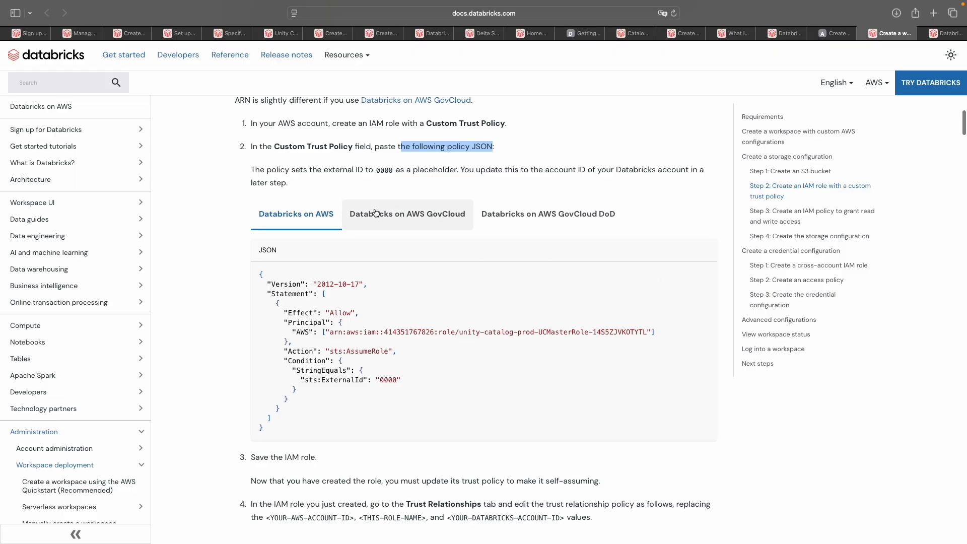
{"action": "scroll", "coordinate": [342, 192], "scroll_direction": "down", "scroll_amount": 1}
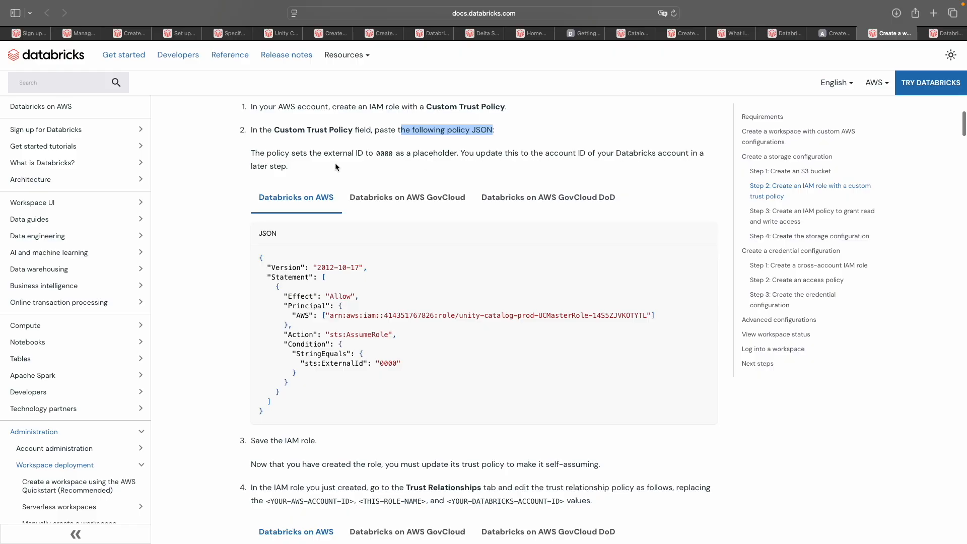
{"action": "left_click", "coordinate": [833, 33]}
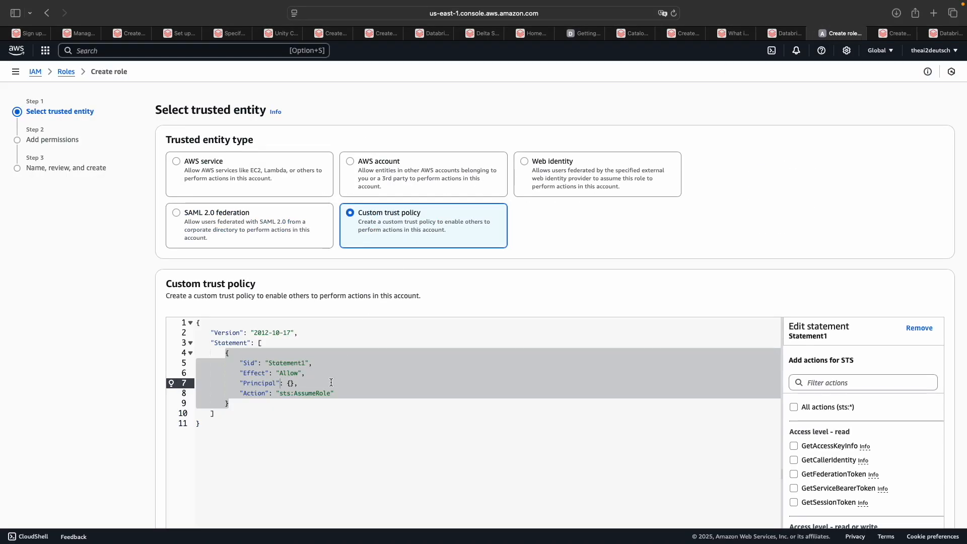
{"action": "key", "text": "super+a"}
{"action": "key", "text": "super+v"}
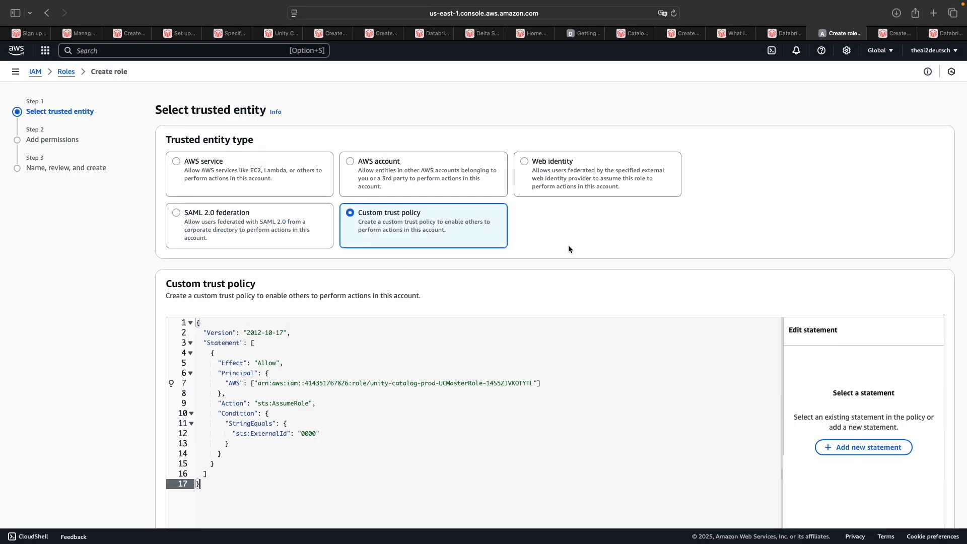
{"action": "scroll", "coordinate": [585, 279], "scroll_direction": "down", "scroll_amount": 3}
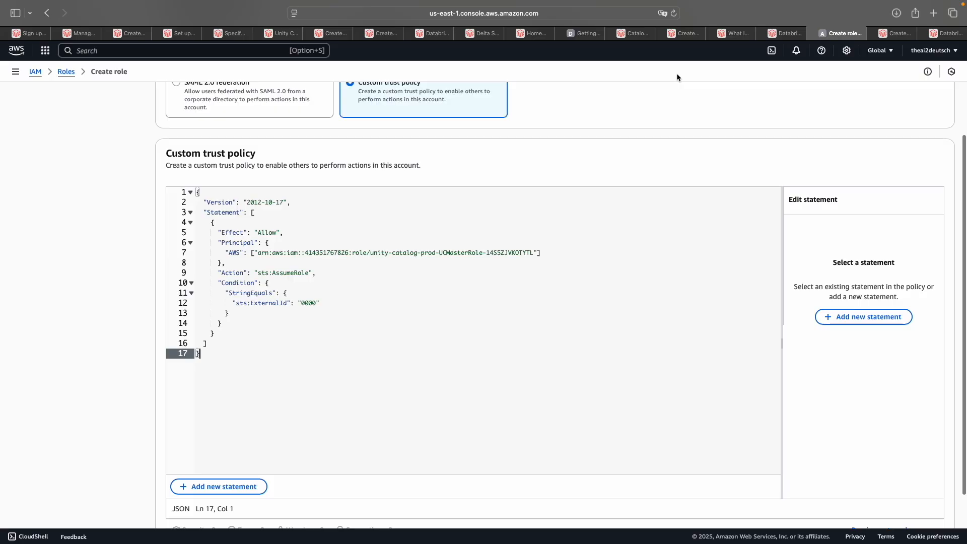
{"action": "scroll", "coordinate": [672, 150], "scroll_direction": "up", "scroll_amount": 2}
- Check the documentation's instruction on saving the role, and proceed to the role's final review without attaching any permissions policy
{"action": "left_click", "coordinate": [889, 33]}
{"action": "scroll", "coordinate": [430, 217], "scroll_direction": "down", "scroll_amount": 2}
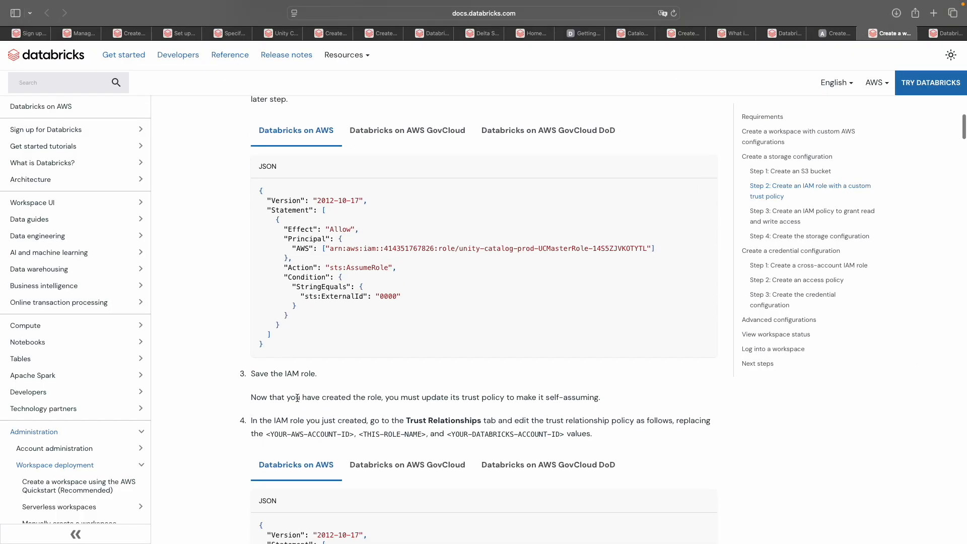
{"action": "left_click_drag", "start_coordinate": [287, 397], "coordinate": [613, 398]}
{"action": "left_click", "coordinate": [614, 398]}
{"action": "scroll", "coordinate": [614, 398], "scroll_direction": "down", "scroll_amount": 1}
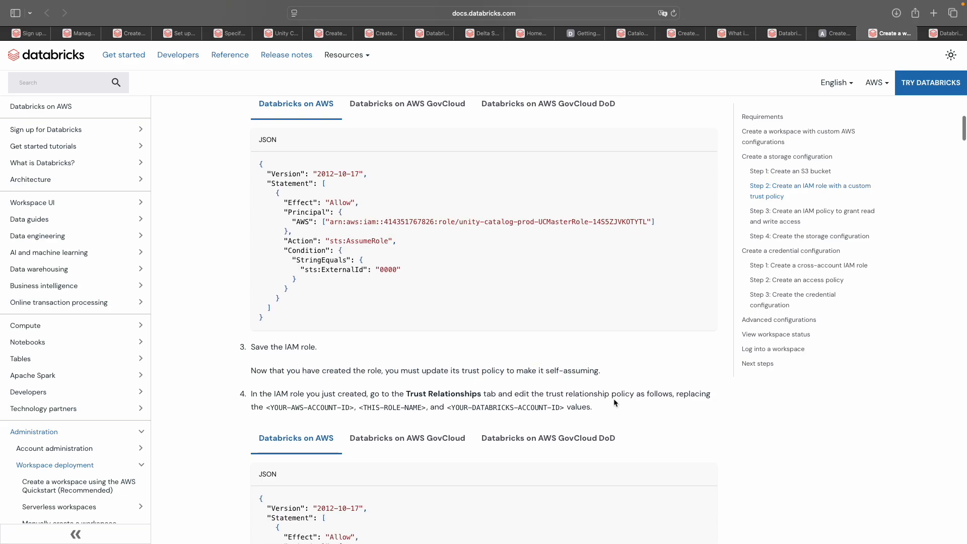
{"action": "left_click", "coordinate": [838, 33]}
{"action": "scroll", "coordinate": [826, 403], "scroll_direction": "down", "scroll_amount": 5}
{"action": "left_click", "coordinate": [930, 501]}
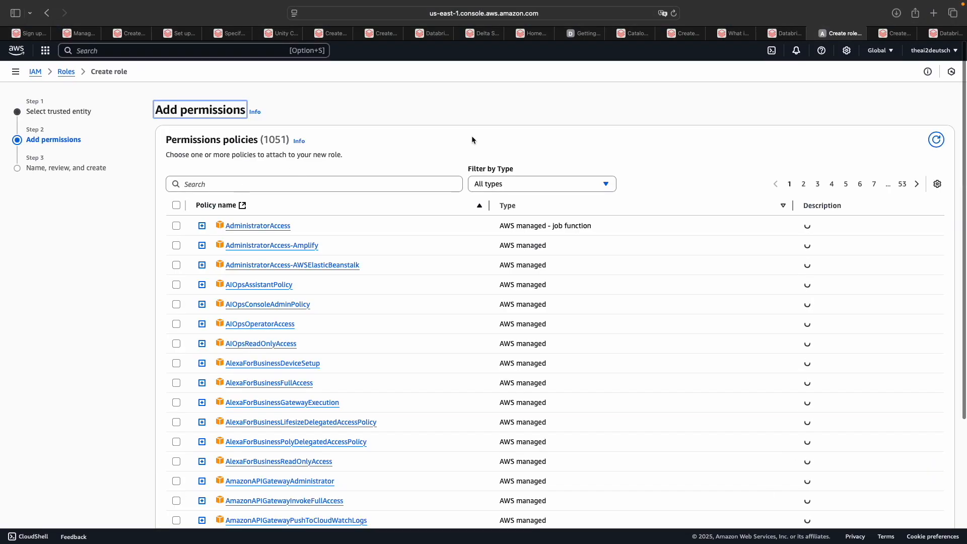
{"action": "scroll", "coordinate": [509, 158], "scroll_direction": "down", "scroll_amount": 5}
{"action": "left_click", "coordinate": [932, 501]}
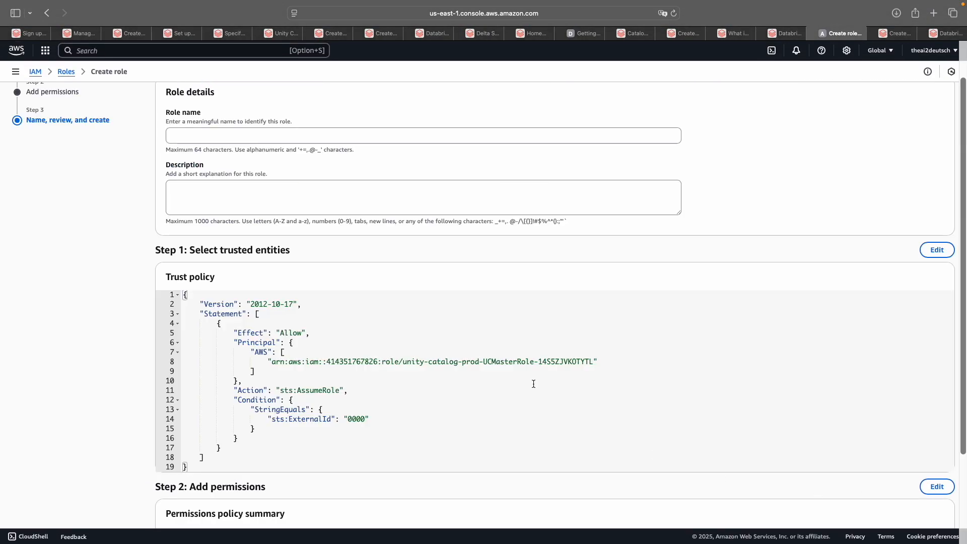
- Create the role with the name databricks-another-recipient-workspace-role and open its details page
{"action": "left_click", "coordinate": [204, 185]}
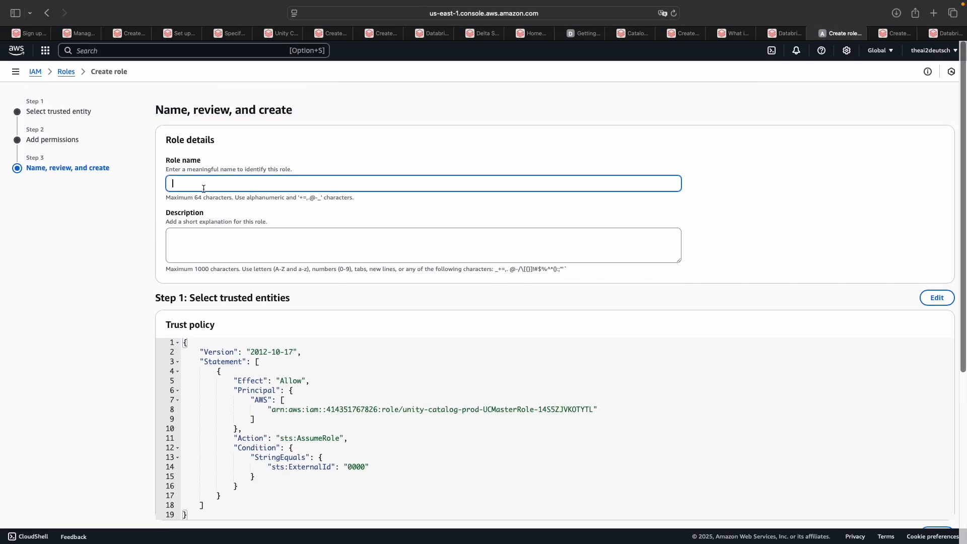
{"action": "type", "text": "databric"}
{"action": "type", "text": "js"}
{"action": "key", "text": "BackSpace"}
{"action": "key", "text": "BackSpace"}
{"action": "type", "text": "ks-another-recipient-workspace-role"}
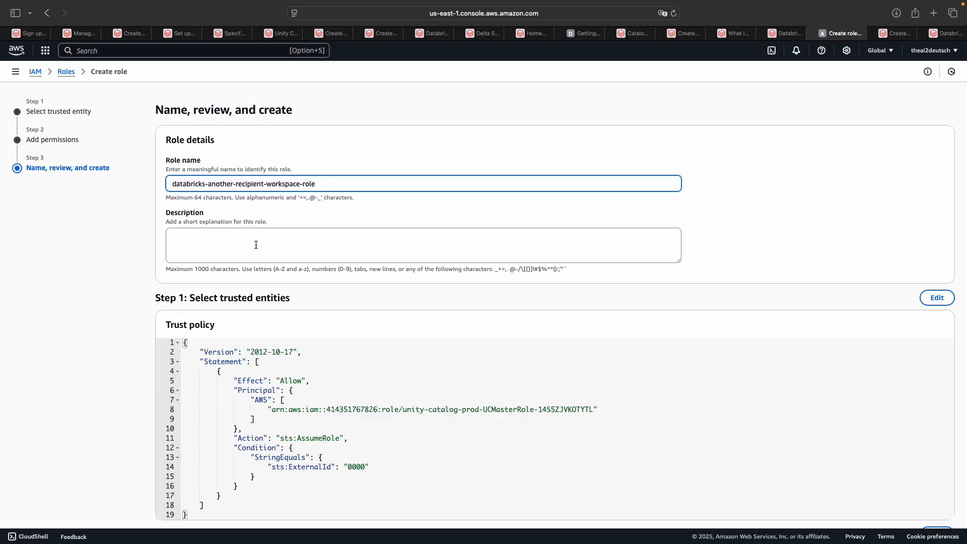
{"action": "scroll", "coordinate": [309, 246], "scroll_direction": "down", "scroll_amount": 5}
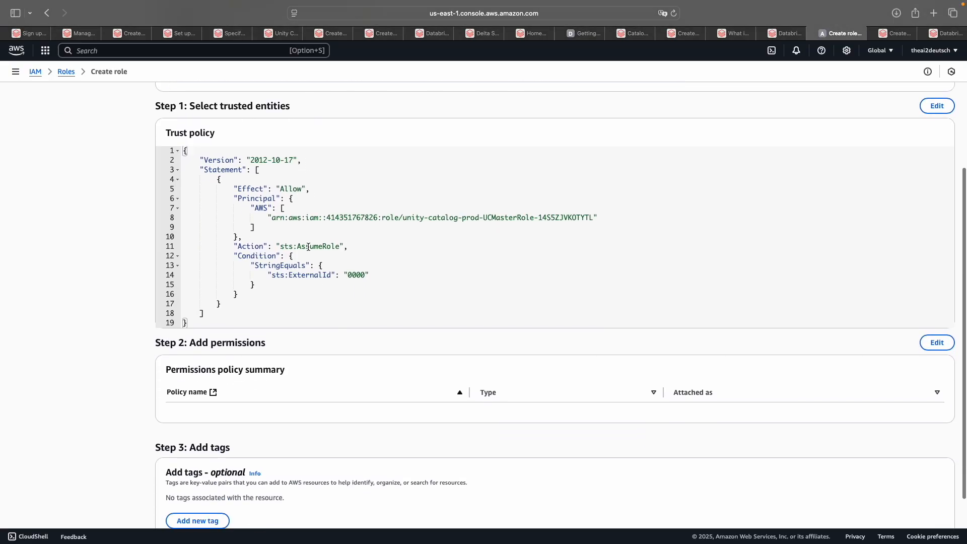
{"action": "left_click", "coordinate": [925, 501]}
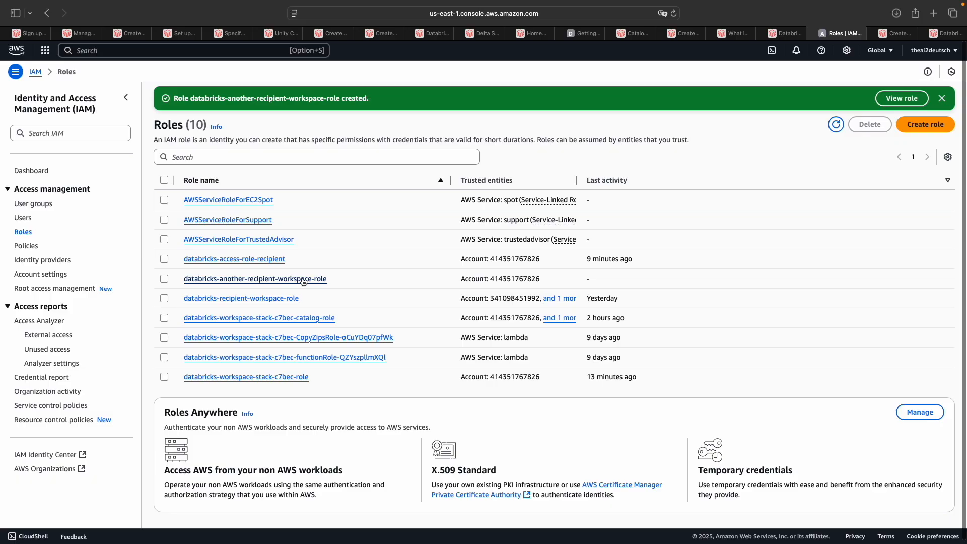
{"action": "left_click", "coordinate": [303, 280]}
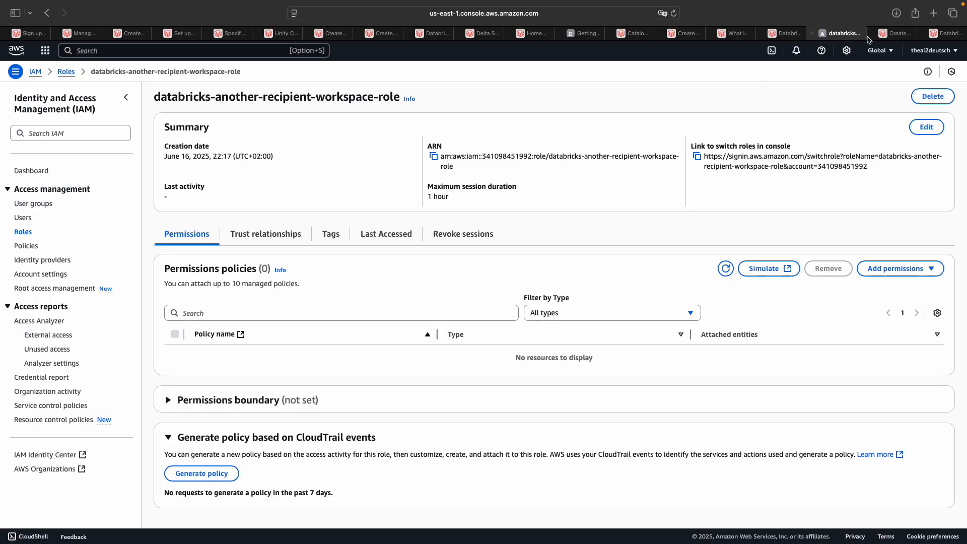
- Read the documentation on making the role's trust policy self-assuming, noting the AWS account ID, role name and Databricks account ID placeholders
{"action": "left_click", "coordinate": [889, 33]}
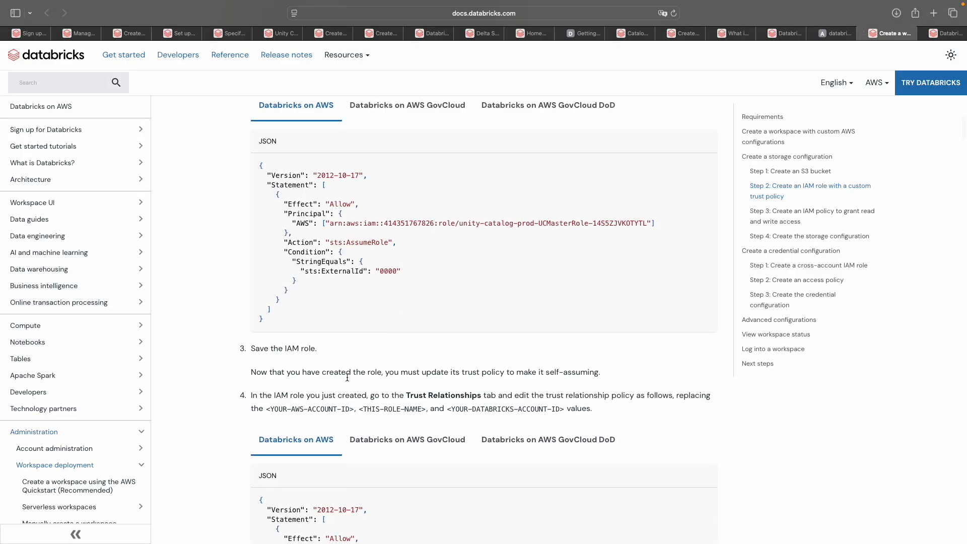
{"action": "left_click_drag", "start_coordinate": [289, 374], "coordinate": [578, 372]}
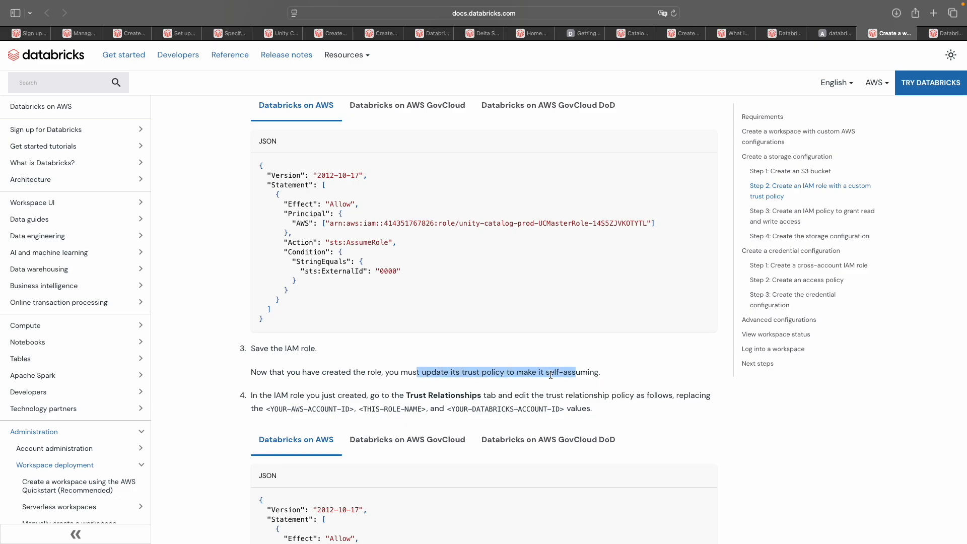
{"action": "left_click", "coordinate": [337, 380]}
{"action": "scroll", "coordinate": [337, 380], "scroll_direction": "down", "scroll_amount": 3}
{"action": "left_click_drag", "start_coordinate": [291, 257], "coordinate": [593, 259]}
{"action": "left_click", "coordinate": [405, 255]}
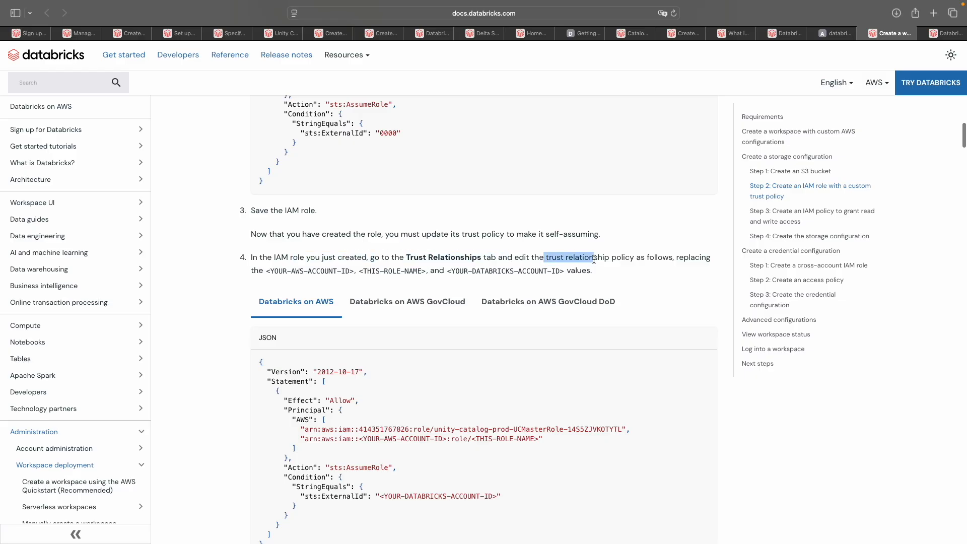
{"action": "scroll", "coordinate": [645, 260], "scroll_direction": "down", "scroll_amount": 2}
{"action": "left_click_drag", "start_coordinate": [648, 206], "coordinate": [677, 208]}
{"action": "scroll", "coordinate": [533, 208], "scroll_direction": "down", "scroll_amount": 1}
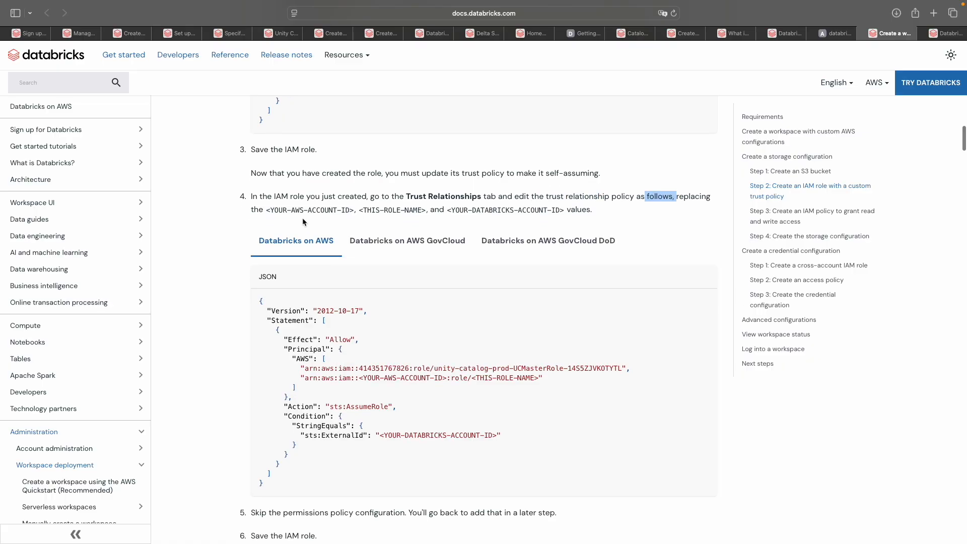
{"action": "left_click_drag", "start_coordinate": [274, 210], "coordinate": [347, 211]}
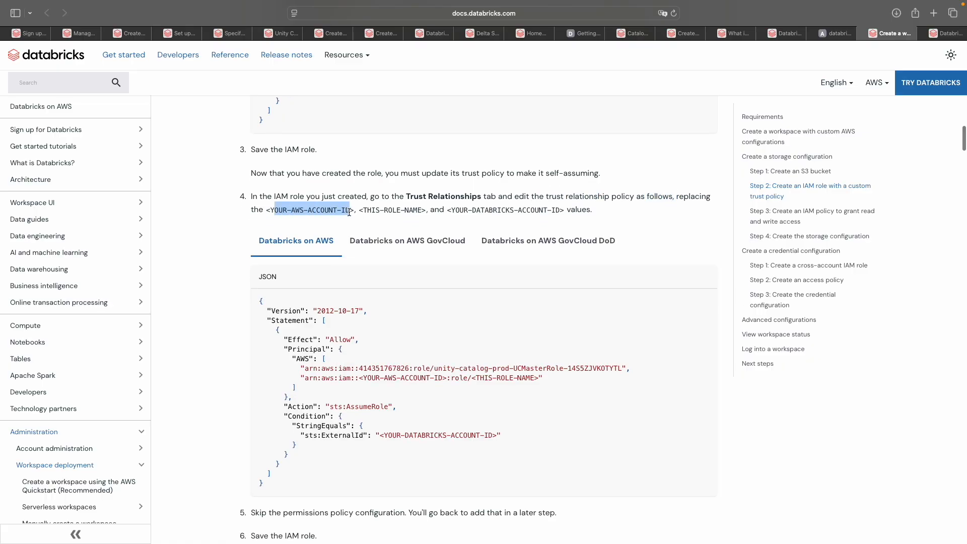
{"action": "left_click_drag", "start_coordinate": [364, 378], "coordinate": [442, 377]}
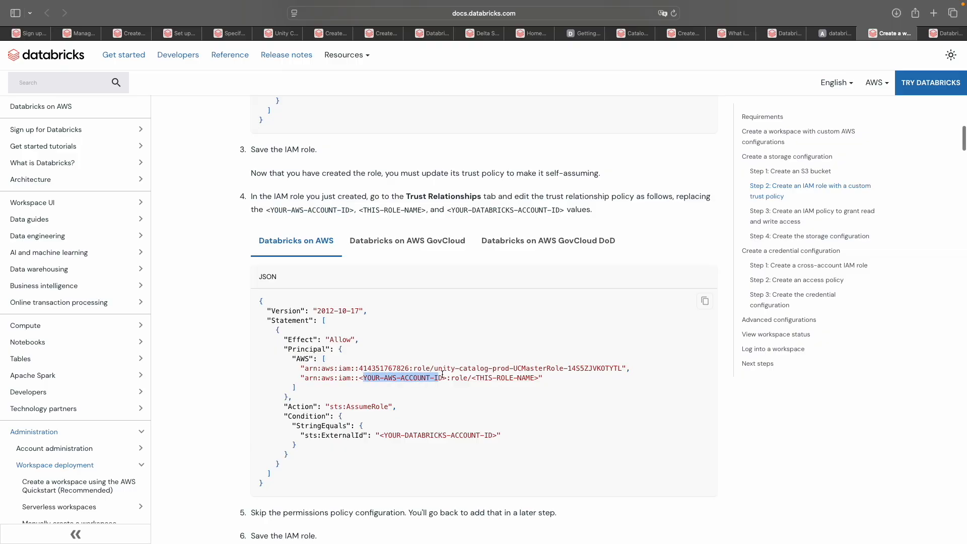
{"action": "left_click_drag", "start_coordinate": [368, 211], "coordinate": [422, 210]}
{"action": "left_click_drag", "start_coordinate": [483, 378], "coordinate": [521, 378]}
{"action": "left_click_drag", "start_coordinate": [452, 211], "coordinate": [561, 204]}
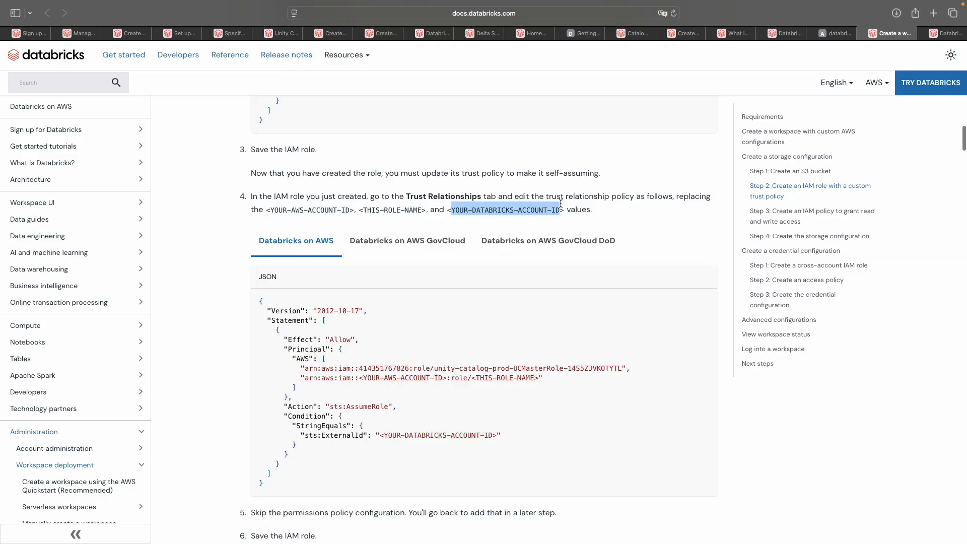
{"action": "left_click", "coordinate": [393, 208]}
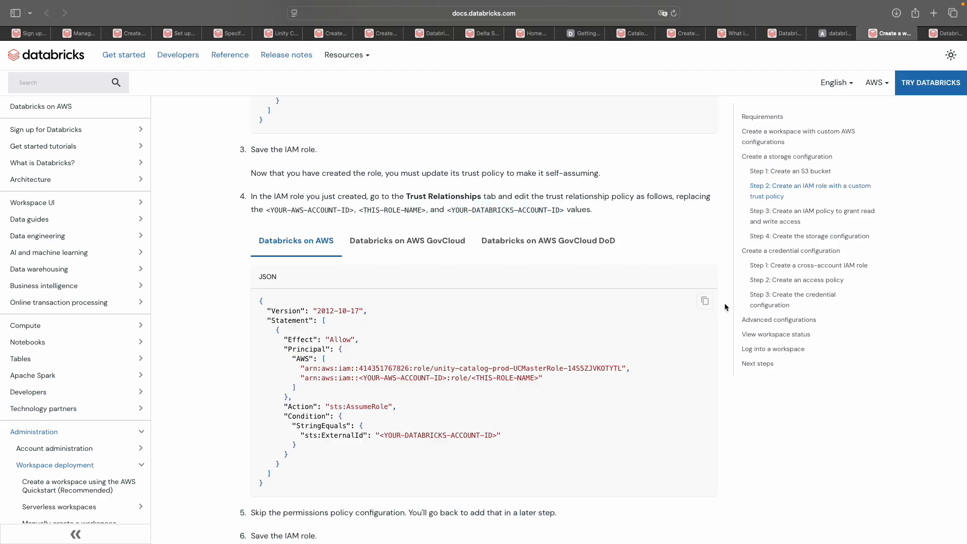
- Replace the new role's entire trust policy with the self-assuming policy JSON from the Databricks documentation
{"action": "scroll", "coordinate": [380, 368], "scroll_direction": "down", "scroll_amount": 1}
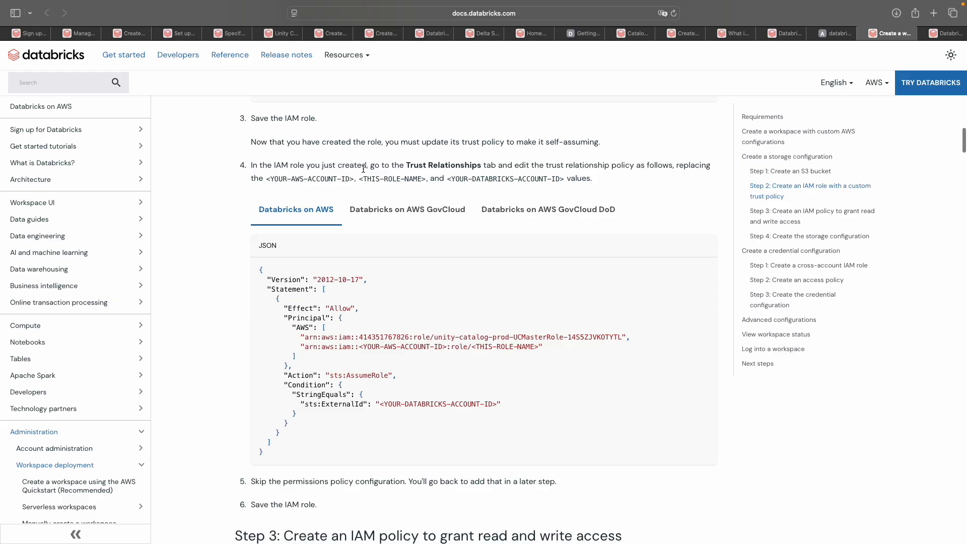
{"action": "left_click", "coordinate": [836, 33]}
{"action": "left_click", "coordinate": [272, 235]}
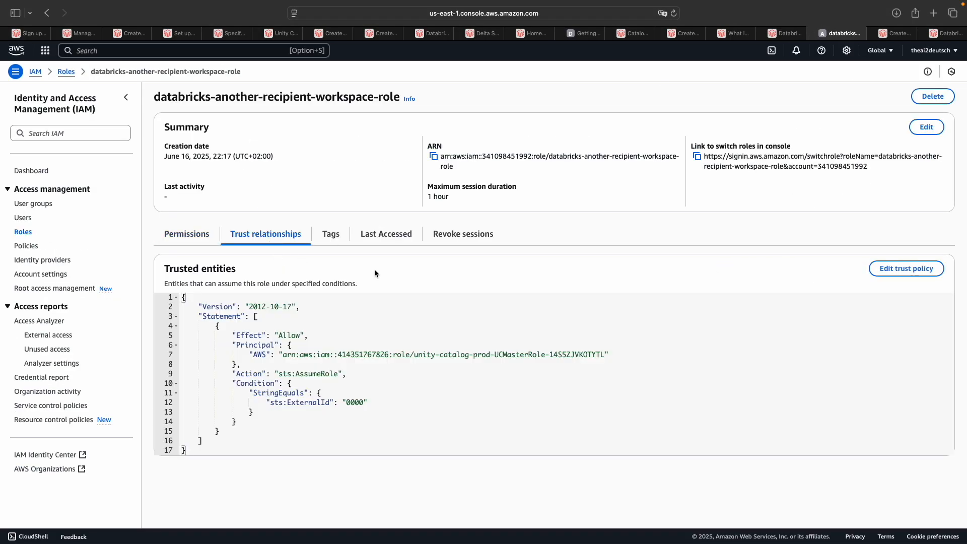
{"action": "left_click", "coordinate": [902, 269]}
{"action": "left_click", "coordinate": [226, 275]}
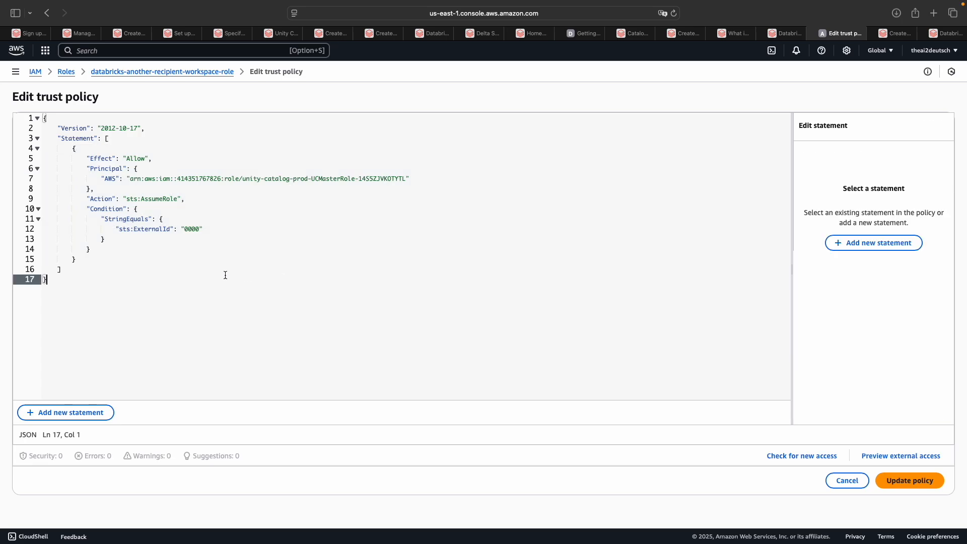
{"action": "left_click", "coordinate": [187, 253]}
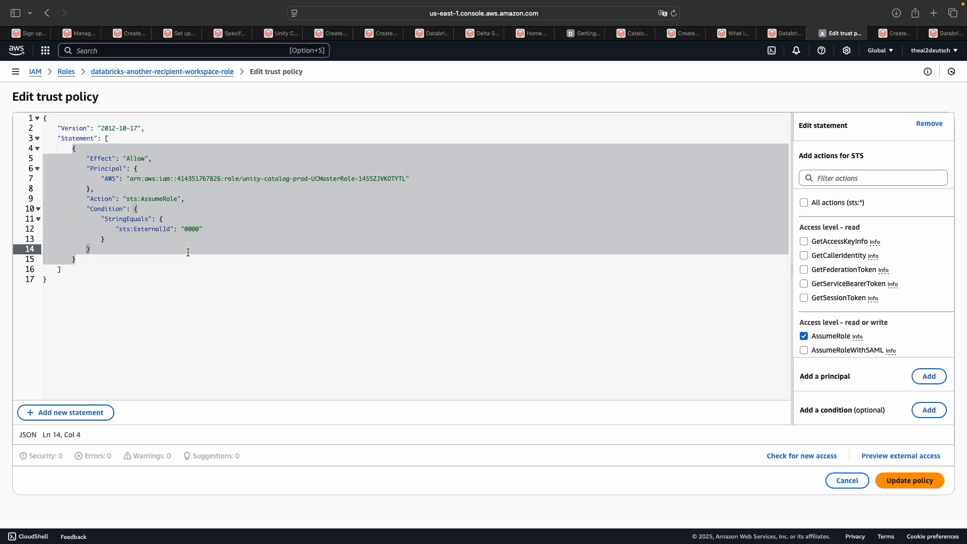
{"action": "key", "text": "super+a"}
{"action": "key", "text": "super+v"}
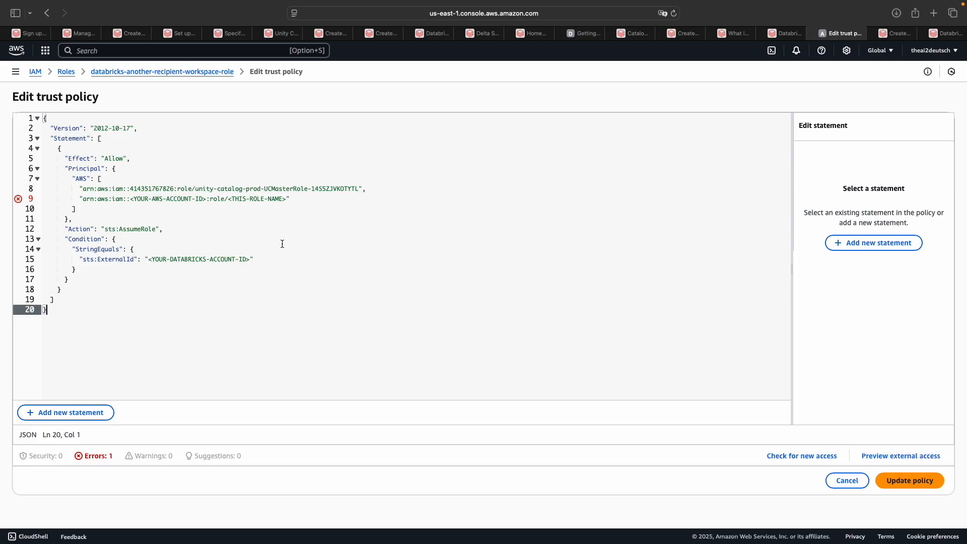
- Replace the <THIS-ROLE-NAME> placeholder in the trust policy with databricks-another-recipient-workspace-role
{"action": "left_click_drag", "start_coordinate": [235, 75], "coordinate": [92, 76]}
{"action": "key", "text": "super+c"}
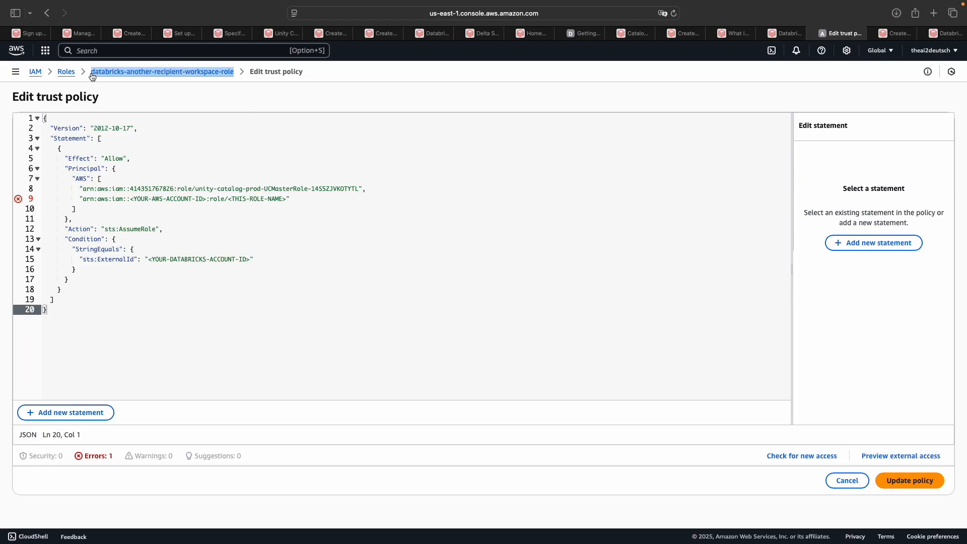
{"action": "left_click_drag", "start_coordinate": [230, 200], "coordinate": [286, 200]}
{"action": "key", "text": "super+v"}
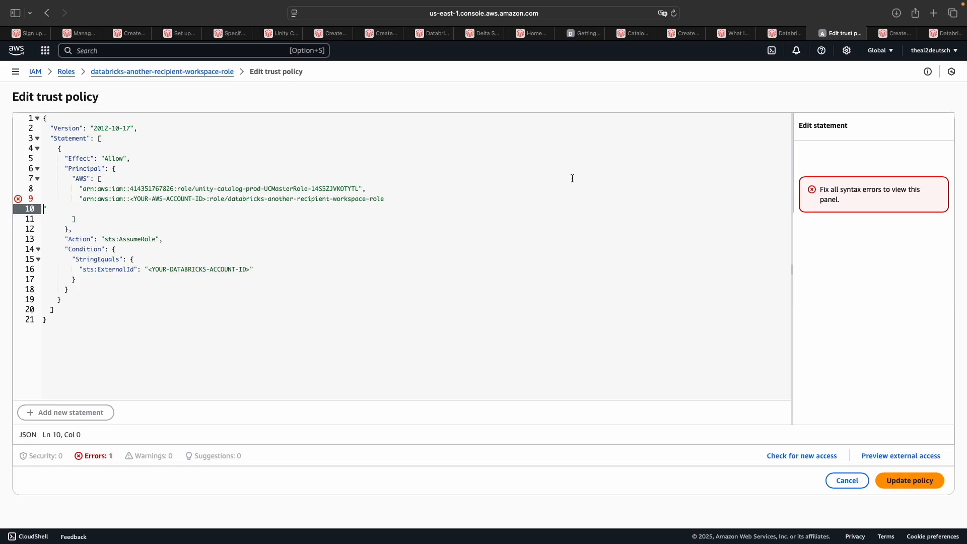
- Copy the AWS account ID from the console's account details and substitute it for the <YOUR-AWS-ACCOUNT-ID> placeholder
{"action": "left_click", "coordinate": [934, 51]}
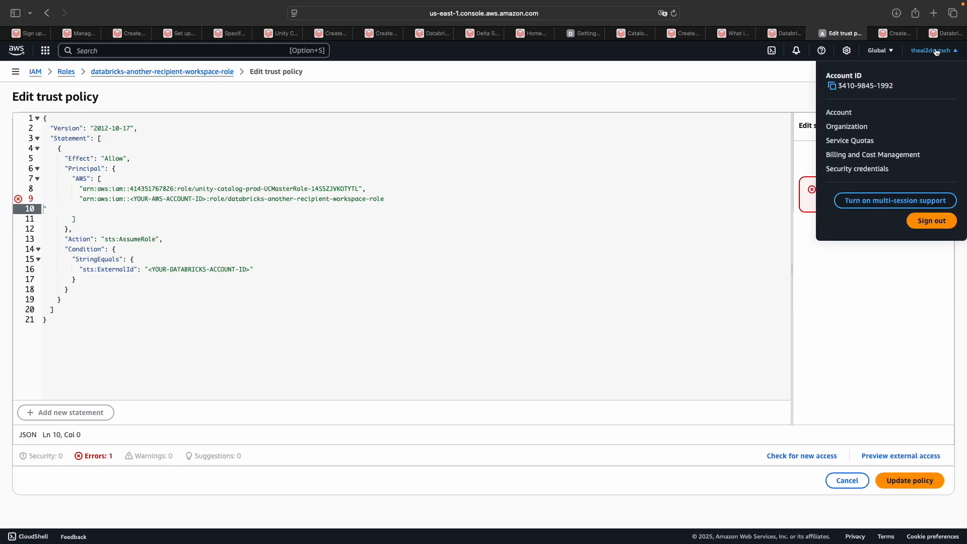
{"action": "left_click", "coordinate": [832, 87]}
{"action": "left_click_drag", "start_coordinate": [130, 199], "coordinate": [206, 200]}
{"action": "key", "text": "super+v"}
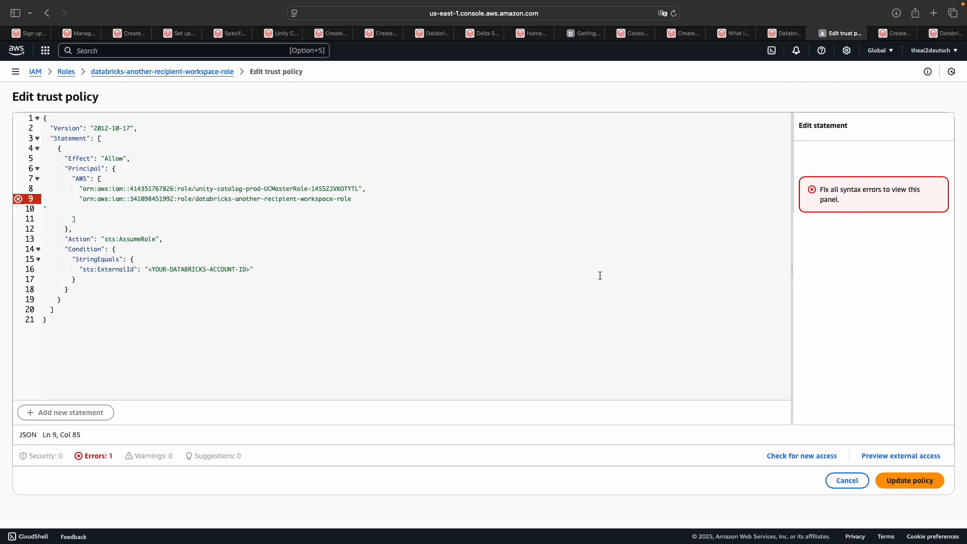
- Copy the Databricks account ID from the account console and substitute it for the <YOUR-DATABRICKS-ACCOUNT-ID> placeholder in the role's trust policy
{"action": "left_click_drag", "start_coordinate": [148, 271], "coordinate": [251, 271]}
{"action": "left_click", "coordinate": [279, 271]}
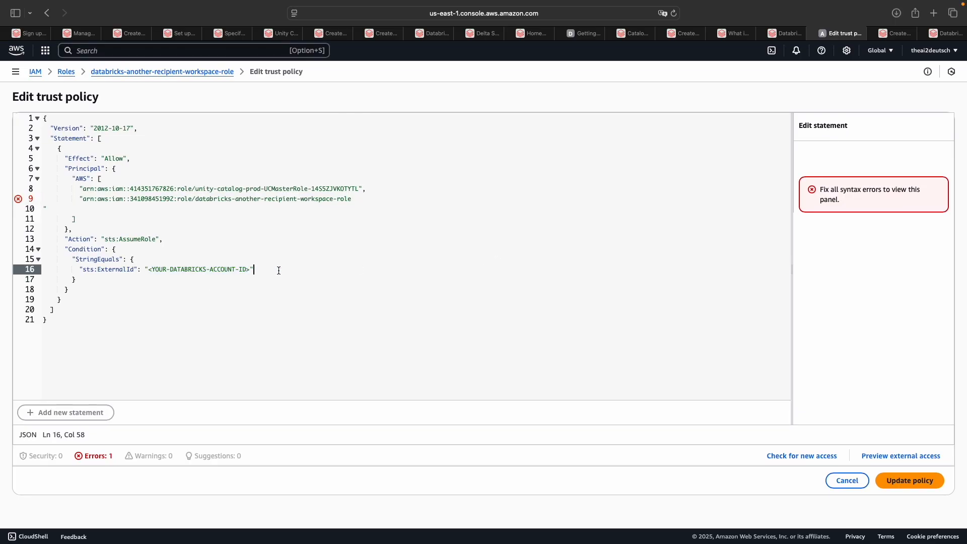
{"action": "left_click", "coordinate": [942, 33]}
{"action": "left_click", "coordinate": [180, 195]}
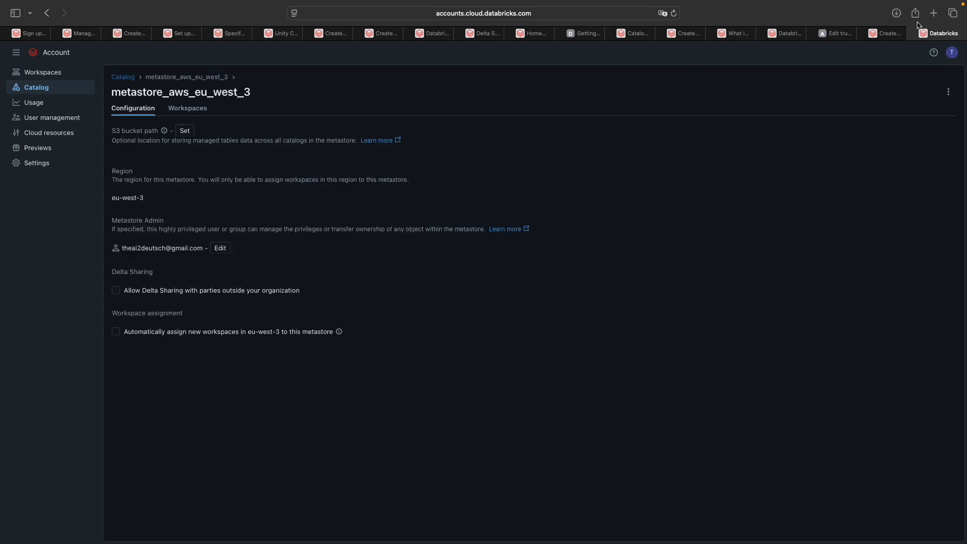
{"action": "left_click", "coordinate": [951, 54]}
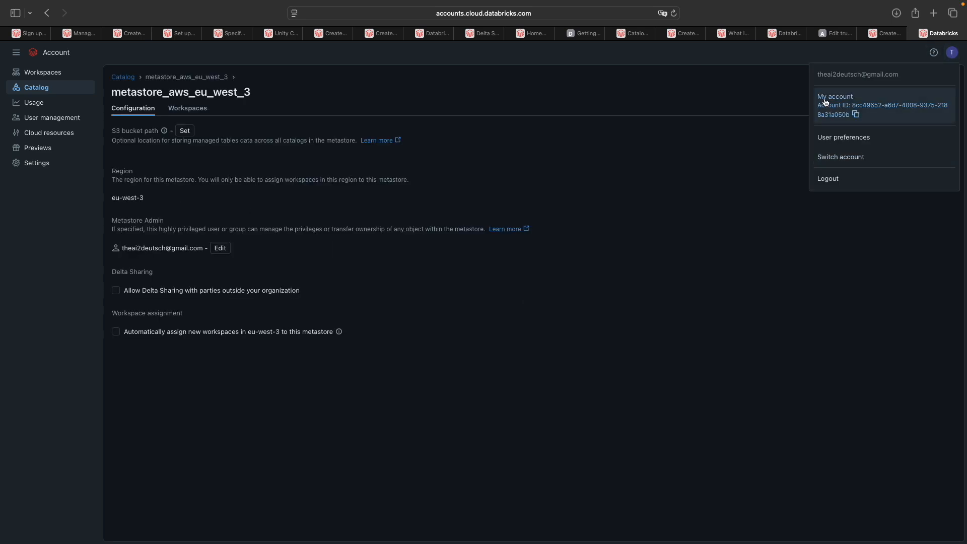
{"action": "left_click", "coordinate": [855, 116]}
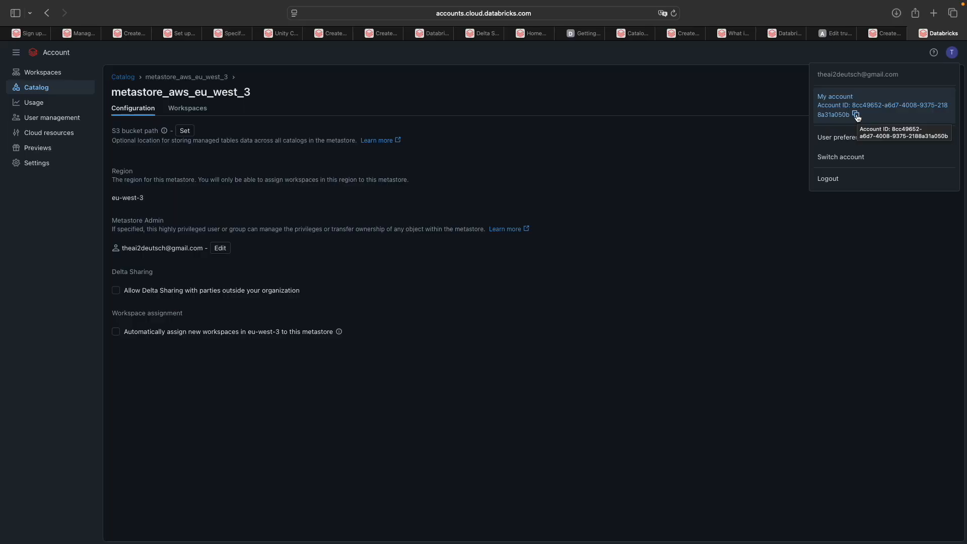
{"action": "left_click", "coordinate": [837, 36]}
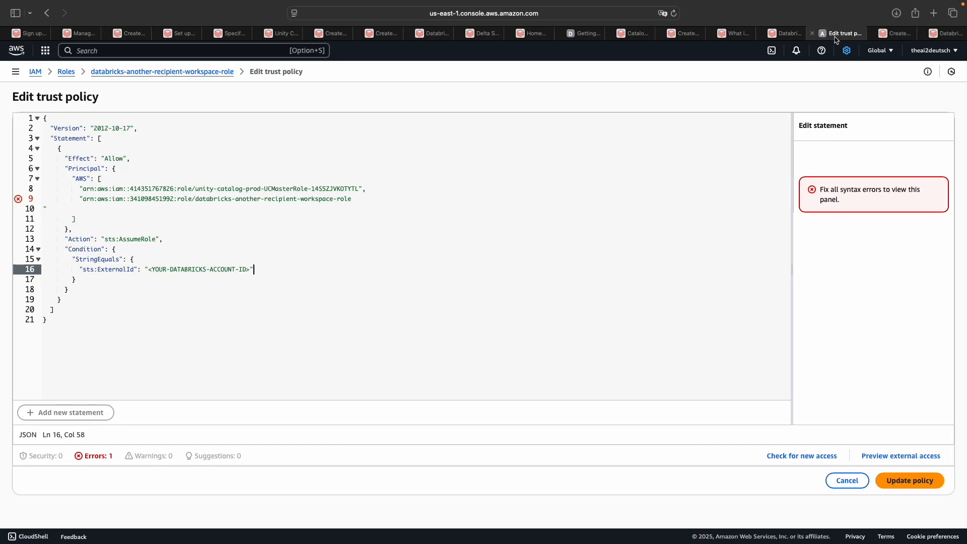
{"action": "left_click_drag", "start_coordinate": [151, 270], "coordinate": [250, 271]}
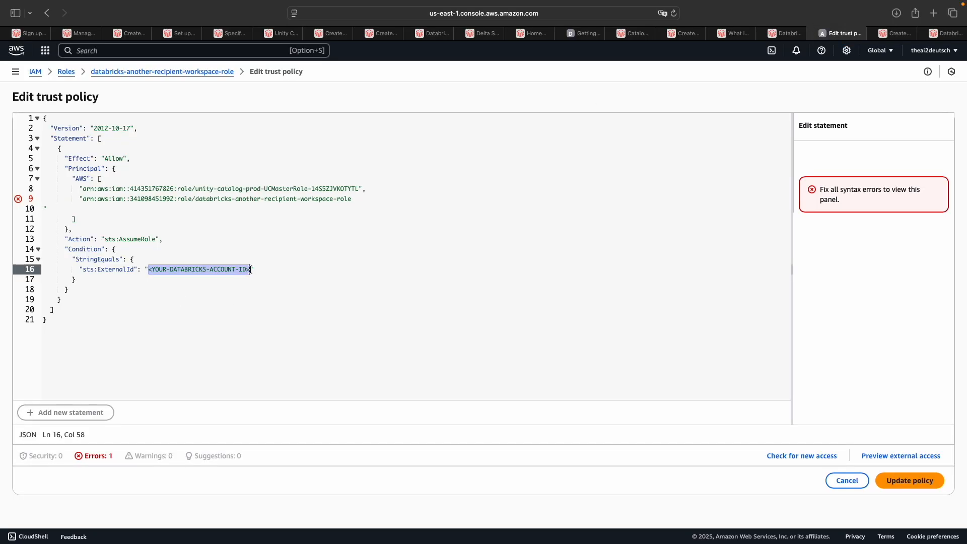
{"action": "key", "text": "super+v"}
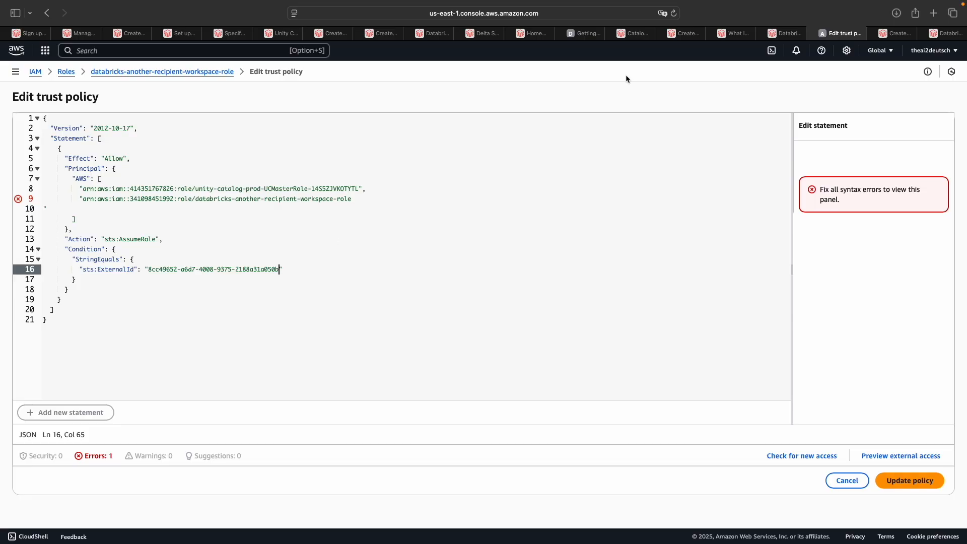
- Join the stray closing quotation mark to the end of the role ARN on line 9 and update the trust policy
{"action": "left_click", "coordinate": [892, 33]}
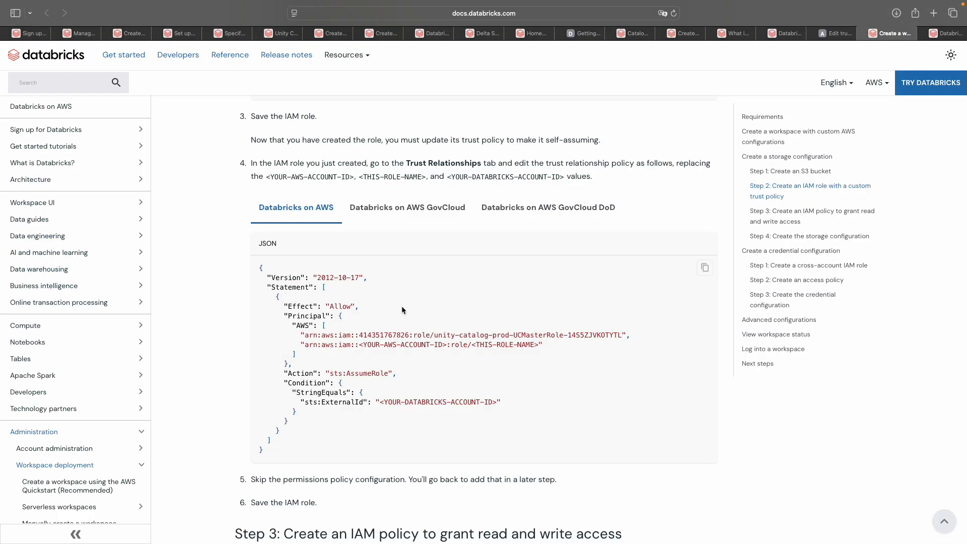
{"action": "scroll", "coordinate": [404, 310], "scroll_direction": "down", "scroll_amount": 3}
{"action": "left_click_drag", "start_coordinate": [281, 391], "coordinate": [554, 387]}
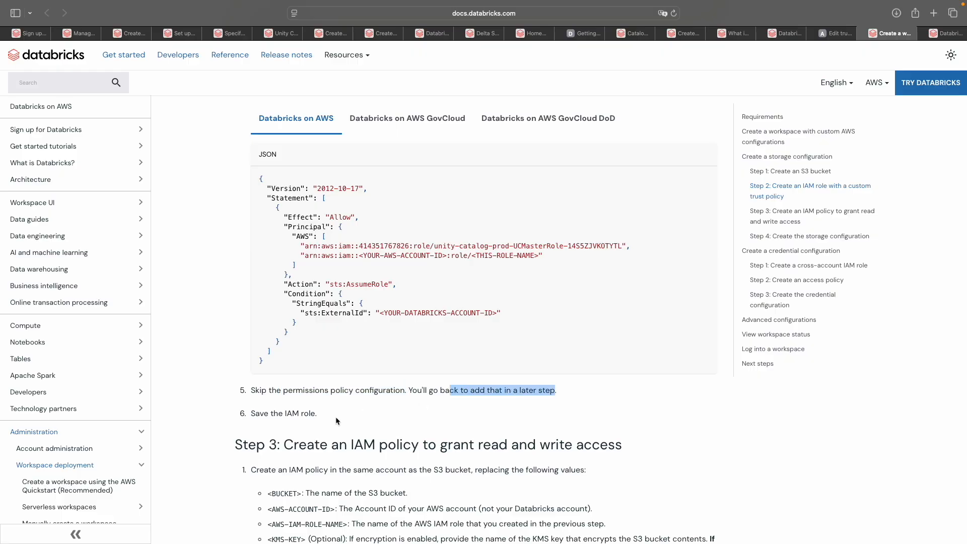
{"action": "left_click", "coordinate": [827, 34]}
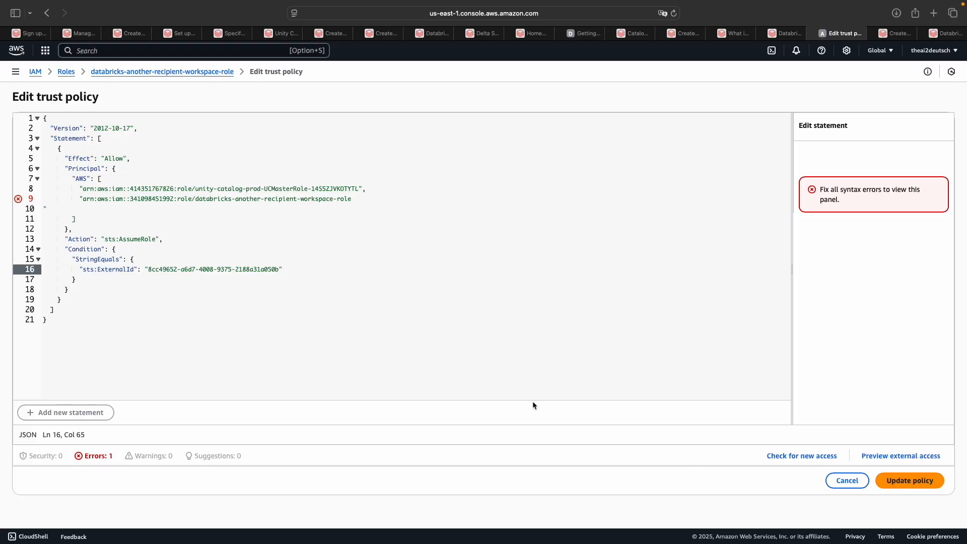
{"action": "left_click", "coordinate": [902, 482]}
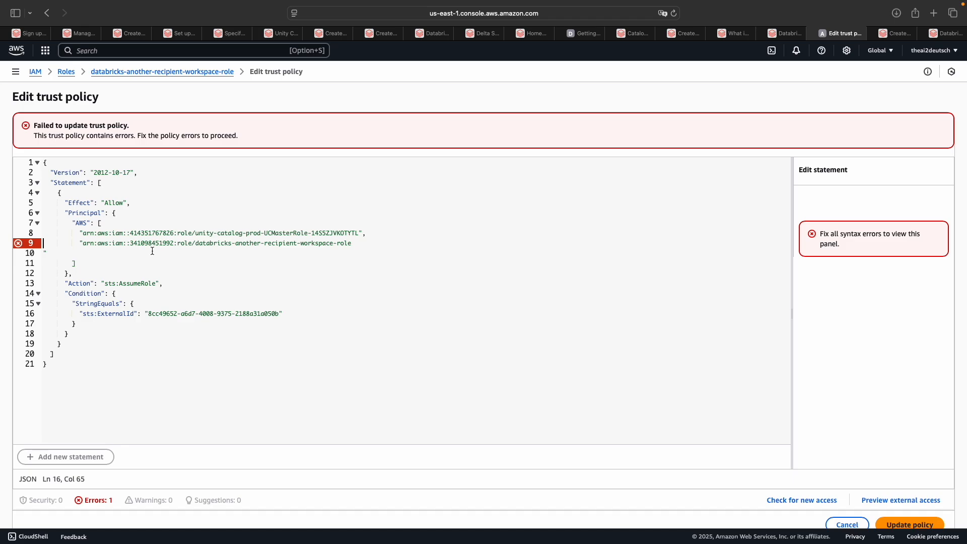
{"action": "left_click", "coordinate": [47, 255]}
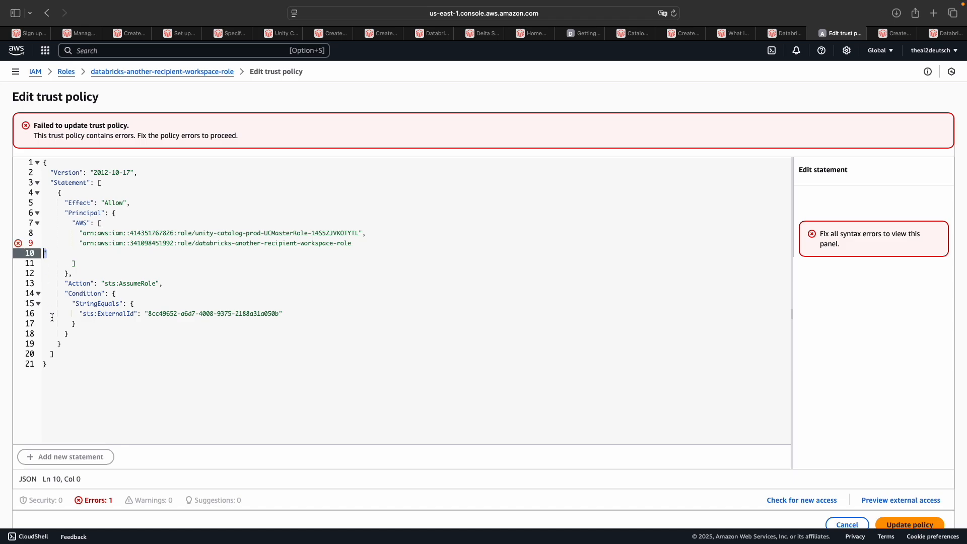
{"action": "type", "text": "\""}
{"action": "key", "text": "Left"}
{"action": "key", "text": "BackSpace"}
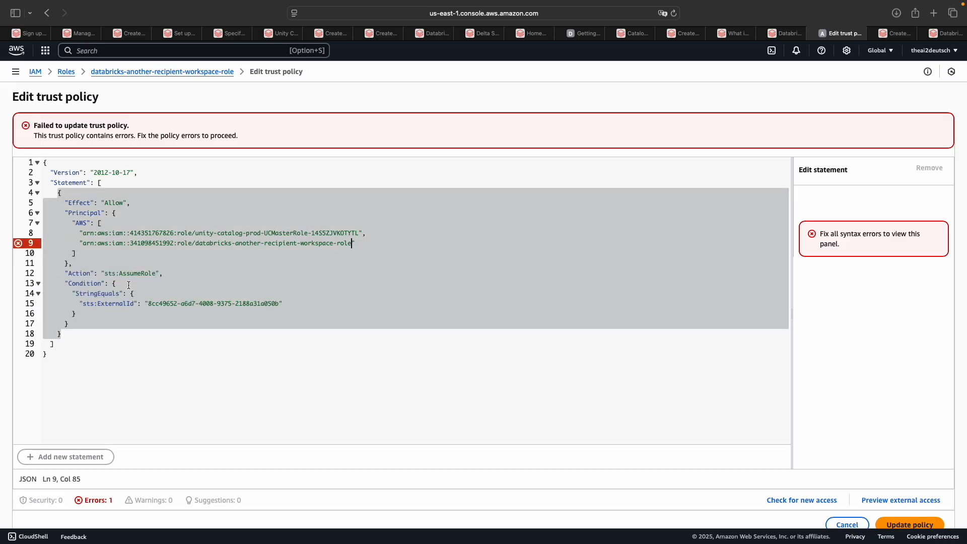
{"action": "left_click", "coordinate": [910, 524]}
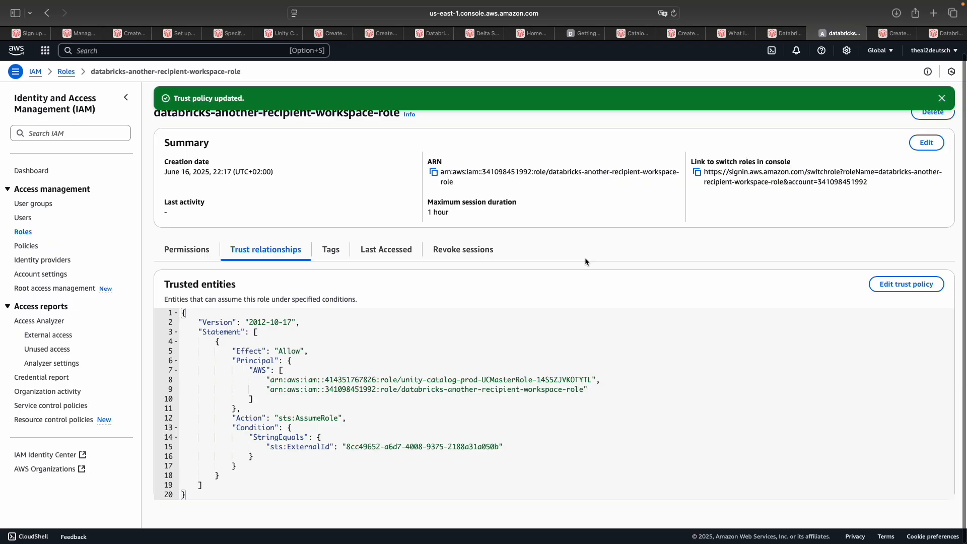
- Read the documentation's Step 3 on creating an IAM policy for read and write access, and return to the workspace's storage configuration form
{"action": "left_click", "coordinate": [891, 34]}
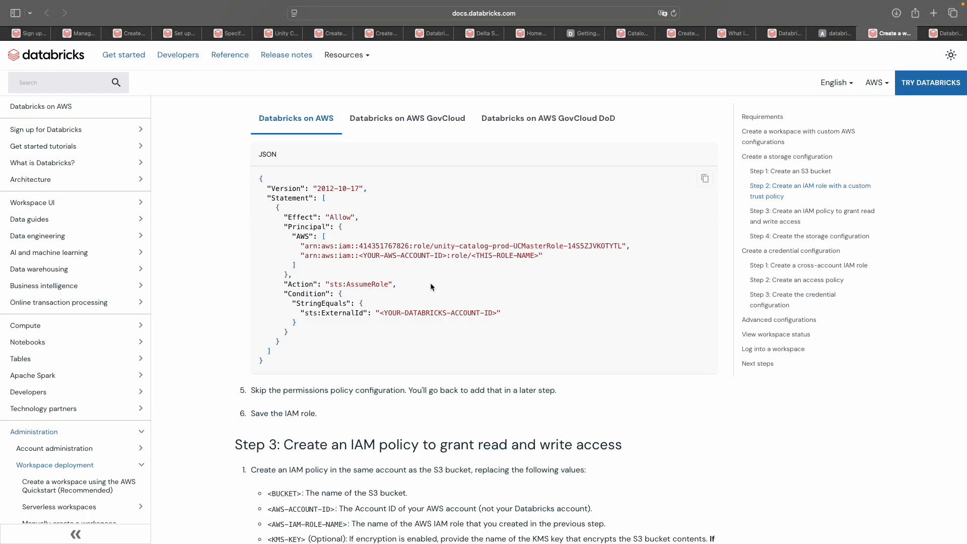
{"action": "scroll", "coordinate": [430, 286], "scroll_direction": "down", "scroll_amount": 5}
{"action": "left_click_drag", "start_coordinate": [287, 265], "coordinate": [602, 263]}
{"action": "left_click", "coordinate": [612, 266]}
{"action": "left_click", "coordinate": [938, 38]}
{"action": "left_click", "coordinate": [783, 38]}
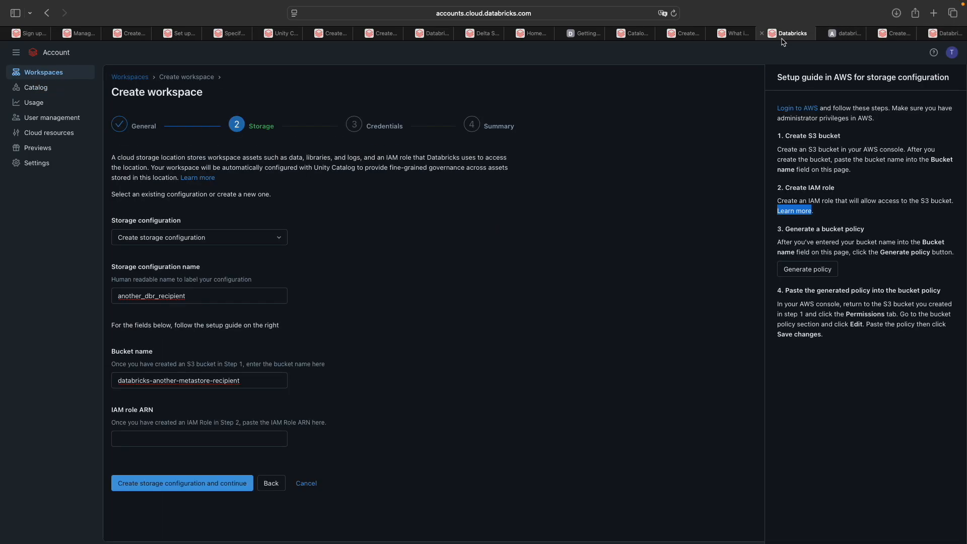
- Follow the AWS storage setup guide to generate the bucket policy for databricks-another-metastore-recipient and copy it
{"action": "left_click_drag", "start_coordinate": [788, 201], "coordinate": [939, 199]}
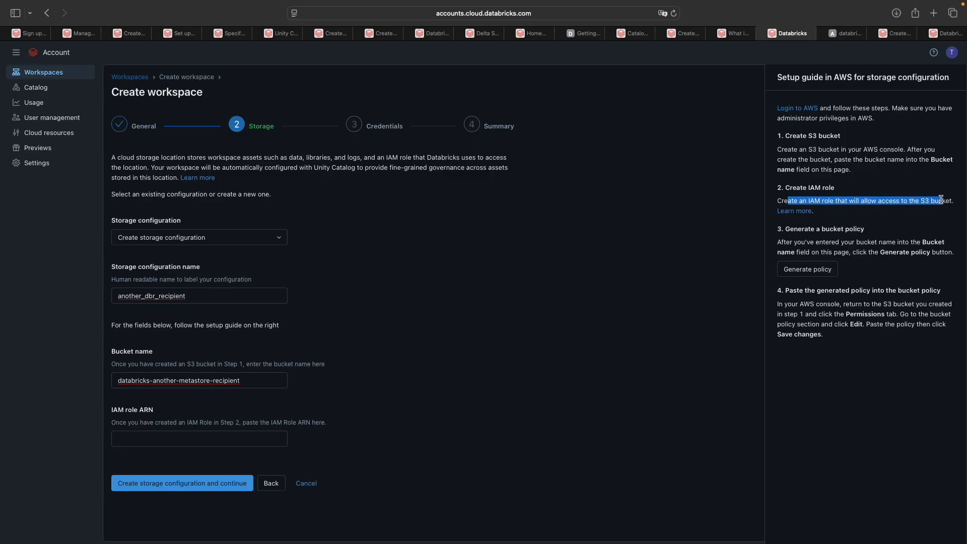
{"action": "left_click_drag", "start_coordinate": [790, 230], "coordinate": [865, 230]}
{"action": "left_click_drag", "start_coordinate": [781, 242], "coordinate": [905, 242]}
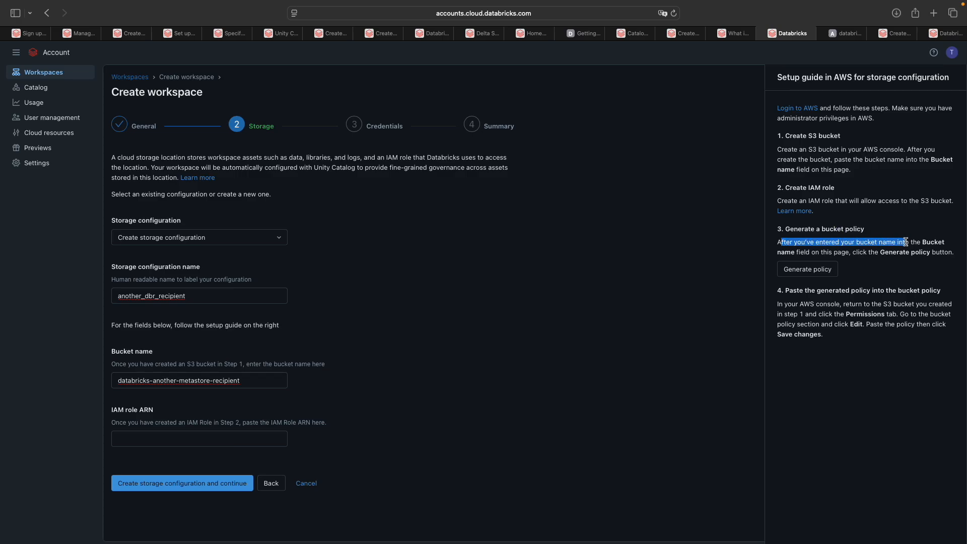
{"action": "left_click_drag", "start_coordinate": [804, 252], "coordinate": [827, 252]}
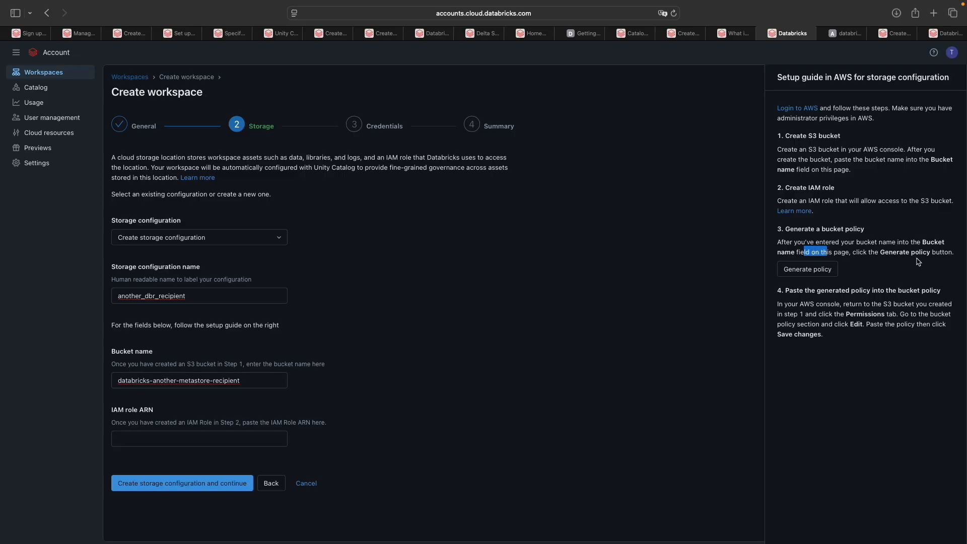
{"action": "left_click", "coordinate": [801, 275]}
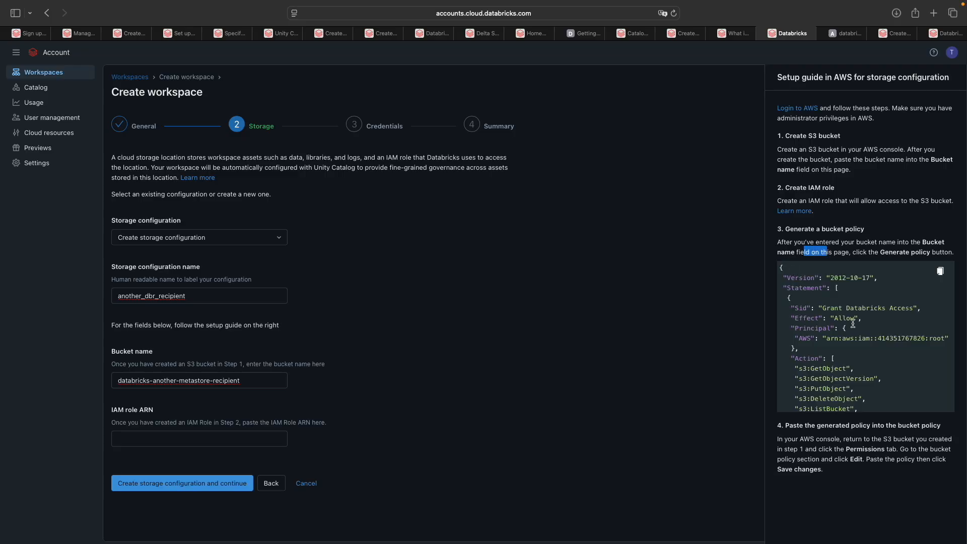
{"action": "scroll", "coordinate": [864, 345], "scroll_direction": "down", "scroll_amount": 2}
{"action": "scroll", "coordinate": [865, 345], "scroll_direction": "up", "scroll_amount": 2}
{"action": "left_click", "coordinate": [940, 273]}
- Review the guide's instructions for pasting the generated bucket policy and the documentation's Step 3 on creating an IAM policy
{"action": "left_click_drag", "start_coordinate": [825, 425], "coordinate": [939, 422]}
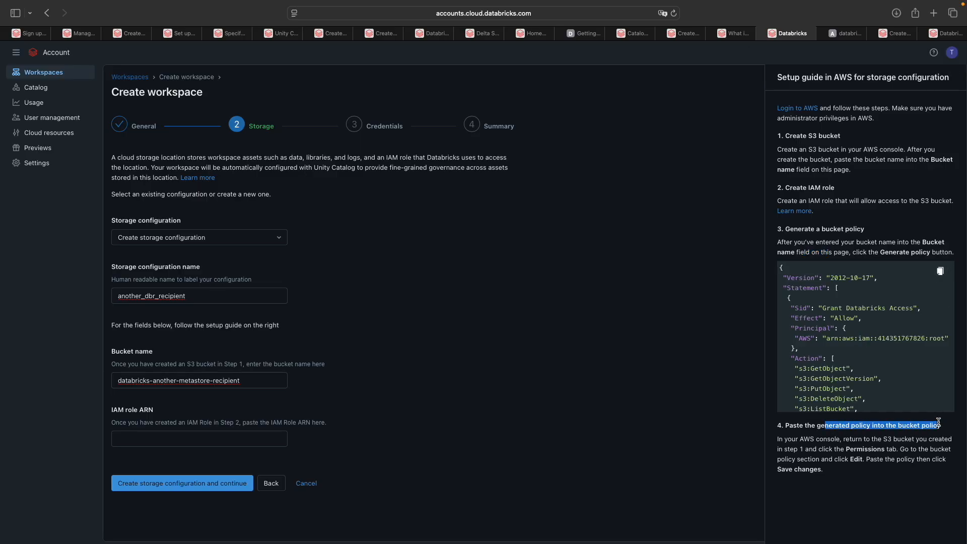
{"action": "left_click", "coordinate": [798, 436]}
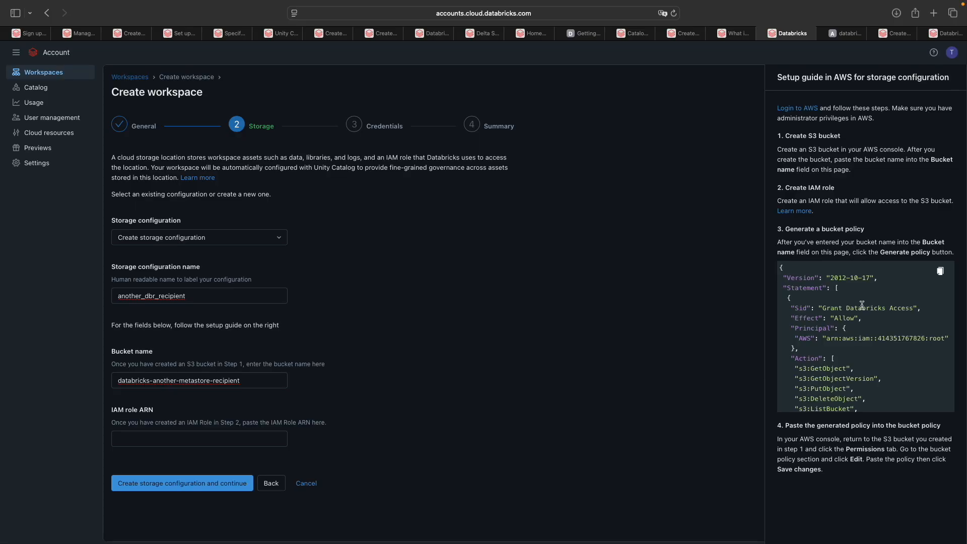
{"action": "left_click_drag", "start_coordinate": [910, 426], "coordinate": [941, 423]}
{"action": "left_click_drag", "start_coordinate": [785, 442], "coordinate": [889, 461]}
{"action": "left_click", "coordinate": [898, 462]}
{"action": "scroll", "coordinate": [864, 290], "scroll_direction": "up", "scroll_amount": 1}
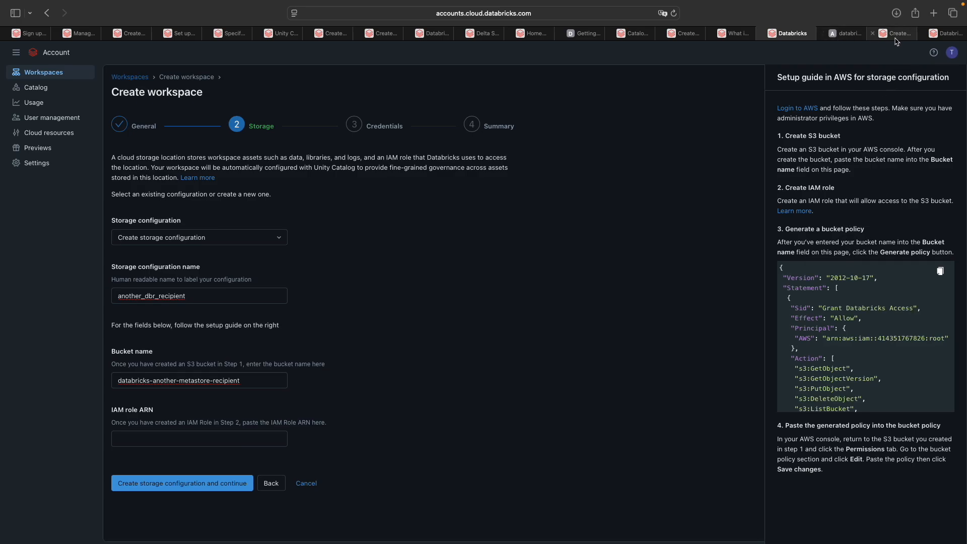
{"action": "left_click", "coordinate": [895, 39]}
{"action": "scroll", "coordinate": [460, 363], "scroll_direction": "down", "scroll_amount": 1}
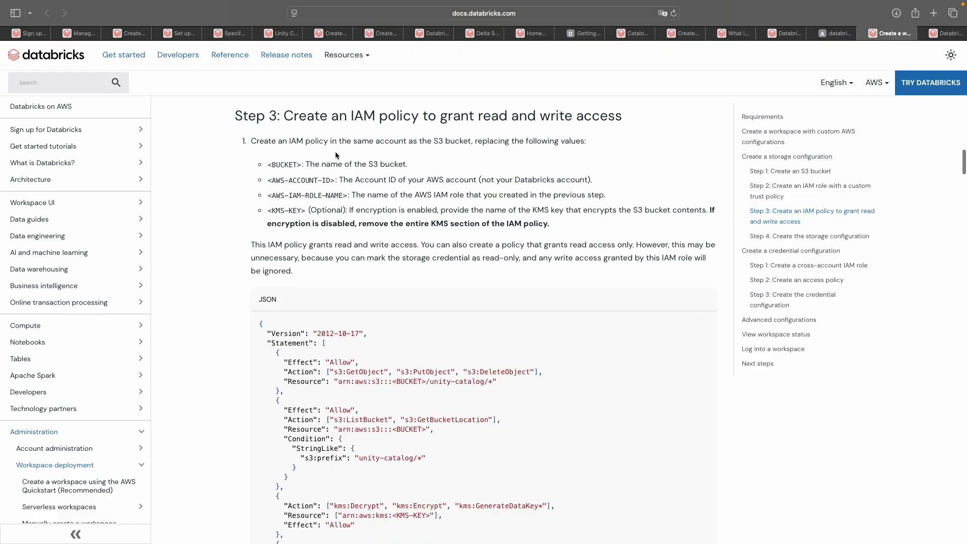
- Start creating a new IAM policy in the AWS console and switch its policy editor to JSON
{"action": "left_click", "coordinate": [837, 33]}
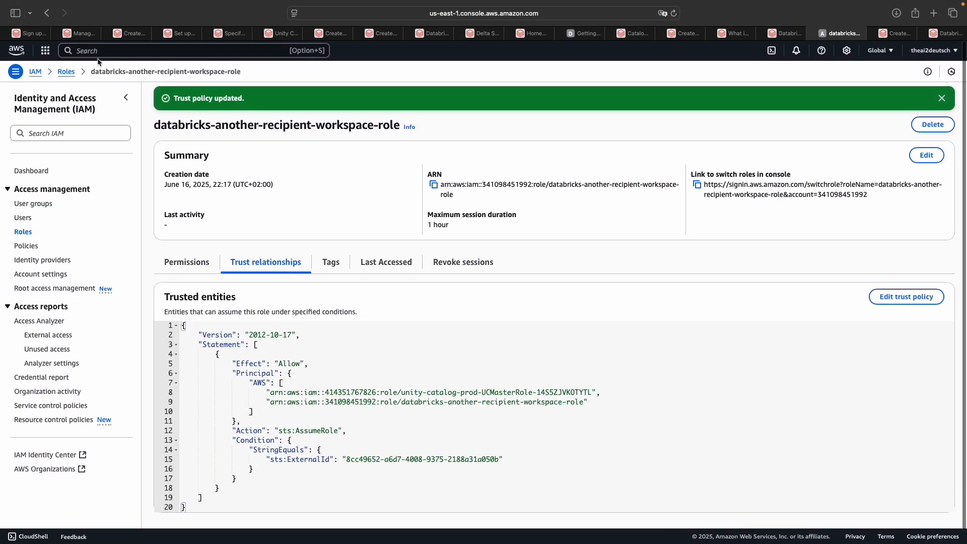
{"action": "left_click", "coordinate": [27, 247]}
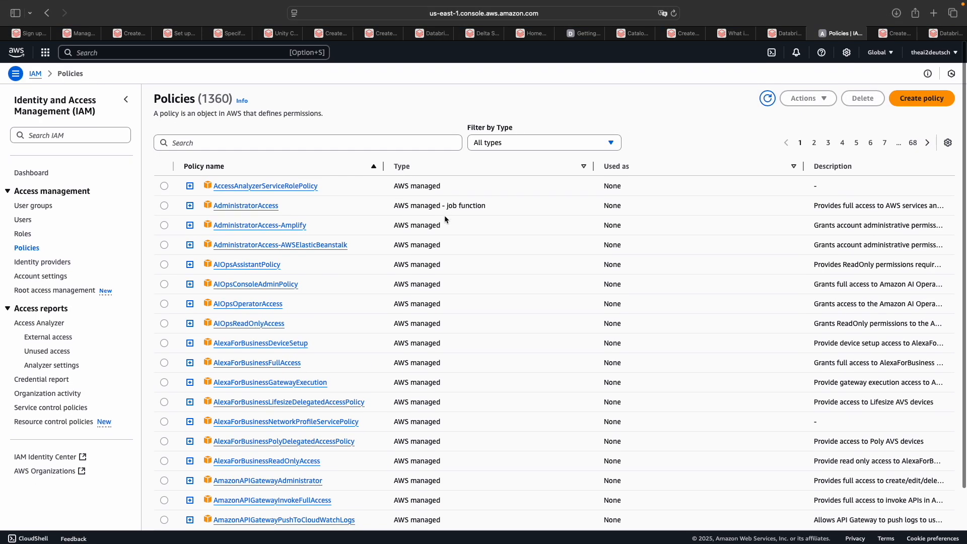
{"action": "left_click", "coordinate": [924, 99]}
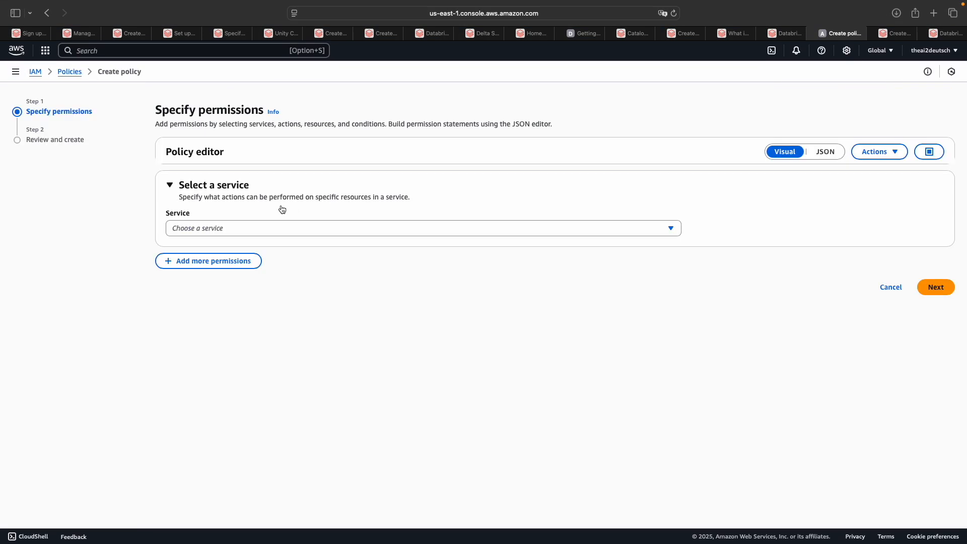
{"action": "left_click", "coordinate": [824, 153]}
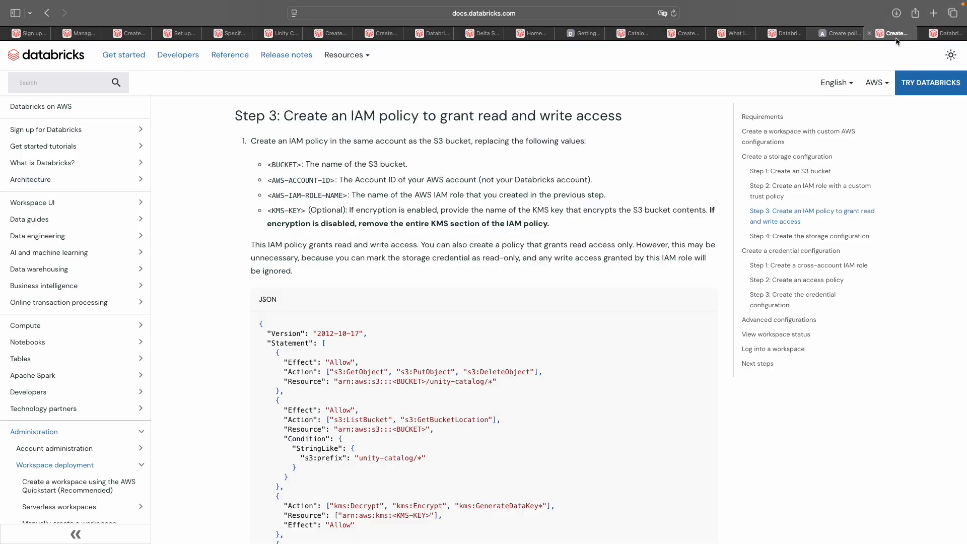
- Review the placeholder values in Step 3 of the Databricks documentation and copy its read and write access JSON policy template
{"action": "left_click", "coordinate": [891, 34]}
{"action": "scroll", "coordinate": [375, 262], "scroll_direction": "up", "scroll_amount": 1}
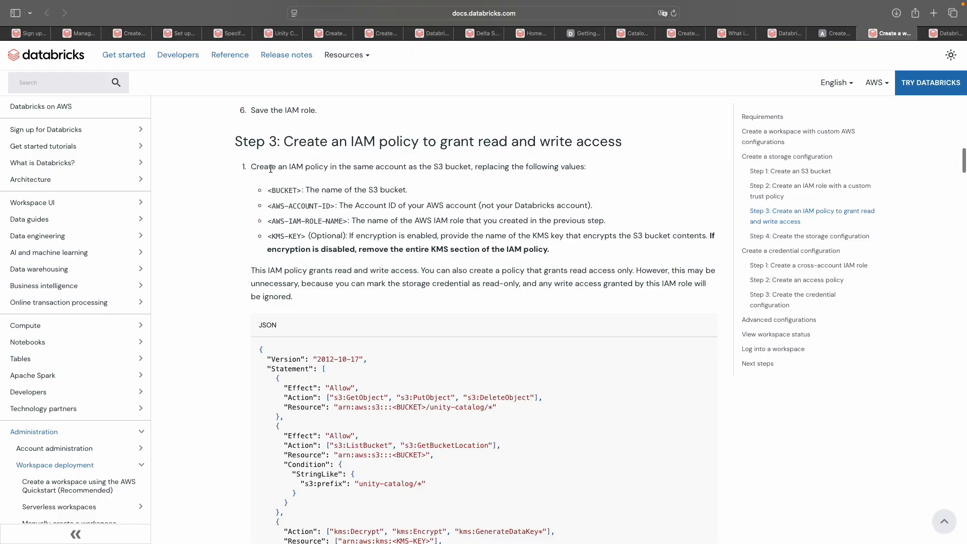
{"action": "left_click_drag", "start_coordinate": [270, 169], "coordinate": [441, 180]}
{"action": "left_click", "coordinate": [515, 176]}
{"action": "scroll", "coordinate": [433, 233], "scroll_direction": "up", "scroll_amount": 1}
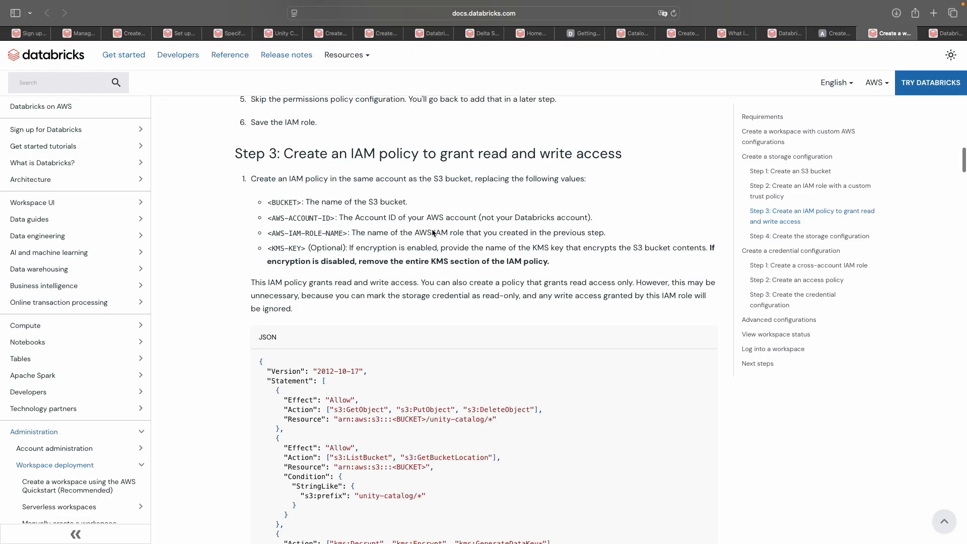
{"action": "scroll", "coordinate": [432, 231], "scroll_direction": "down", "scroll_amount": 2}
{"action": "left_click_drag", "start_coordinate": [298, 220], "coordinate": [411, 221]}
{"action": "left_click", "coordinate": [551, 238]}
{"action": "scroll", "coordinate": [551, 239], "scroll_direction": "down", "scroll_amount": 1}
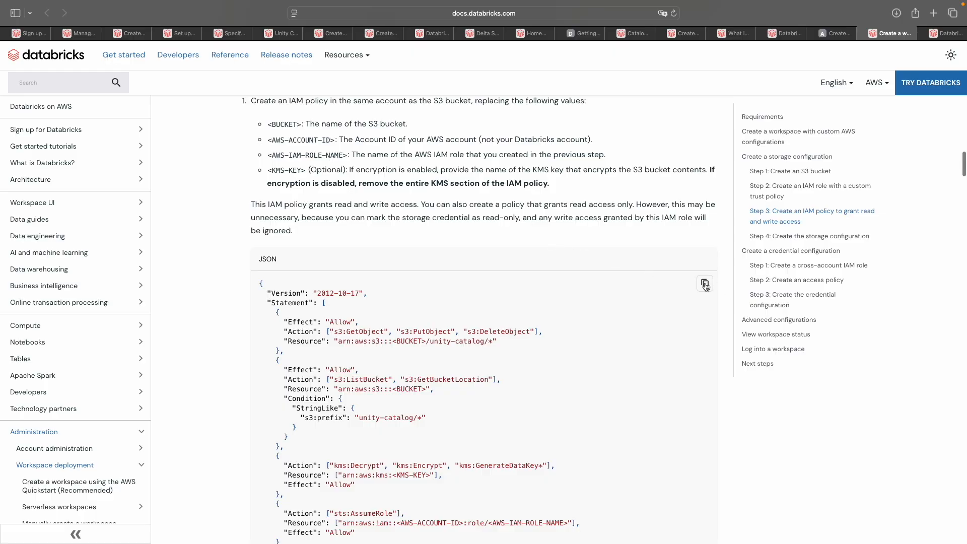
{"action": "scroll", "coordinate": [441, 273], "scroll_direction": "up", "scroll_amount": 3}
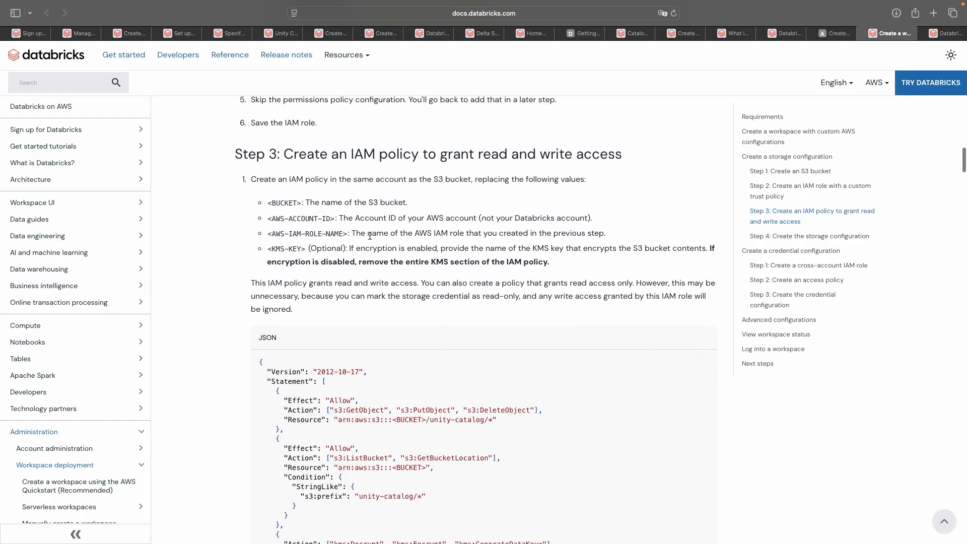
- Replace the entire content of the AWS policy editor with the copied JSON template
{"action": "left_click", "coordinate": [835, 34]}
{"action": "left_click", "coordinate": [310, 286]}
{"action": "key", "text": "super+a"}
{"action": "key", "text": "super+v"}
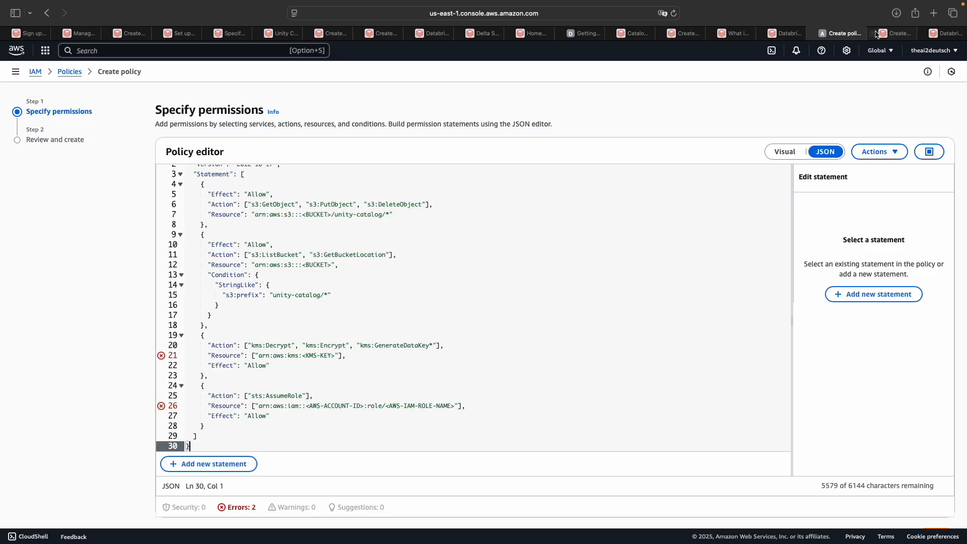
- Check the documentation's note on the optional KMS key and delete the whole KMS statement from the policy JSON
{"action": "left_click", "coordinate": [889, 33]}
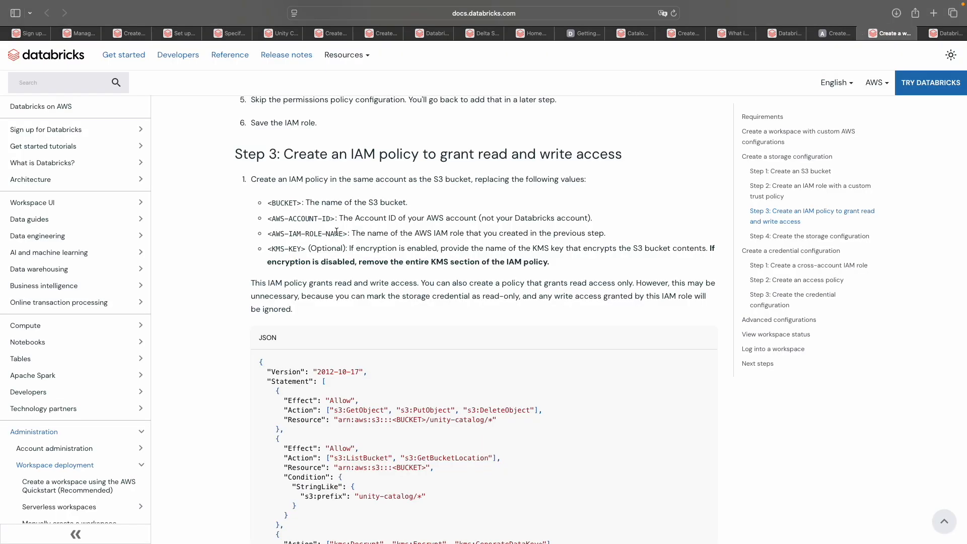
{"action": "left_click_drag", "start_coordinate": [268, 249], "coordinate": [361, 249]}
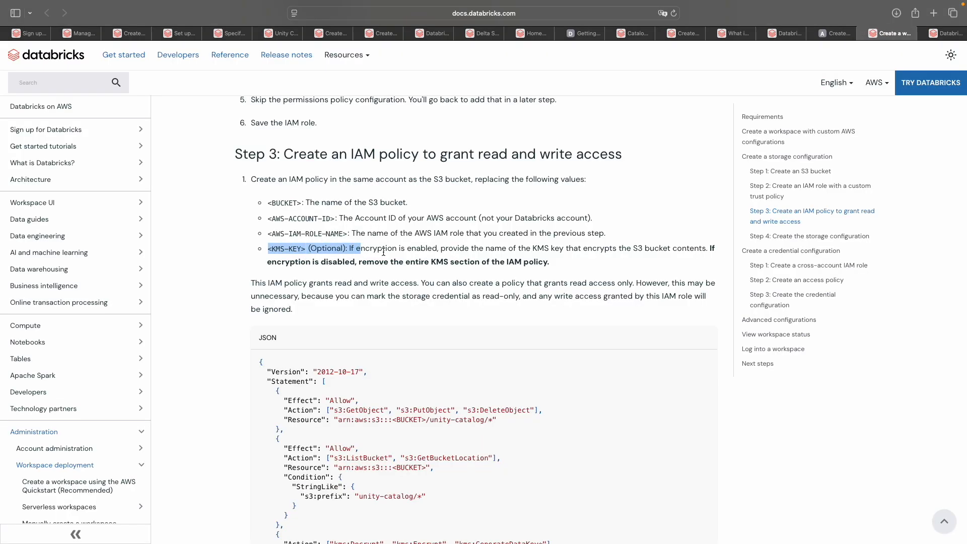
{"action": "left_click", "coordinate": [836, 33]}
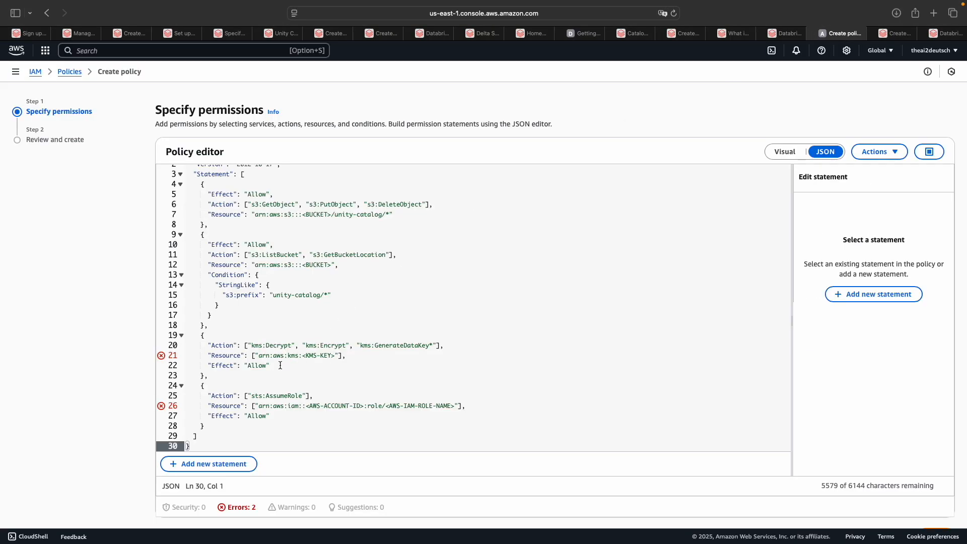
{"action": "left_click_drag", "start_coordinate": [217, 378], "coordinate": [186, 335]}
{"action": "key", "text": "BackSpace"}
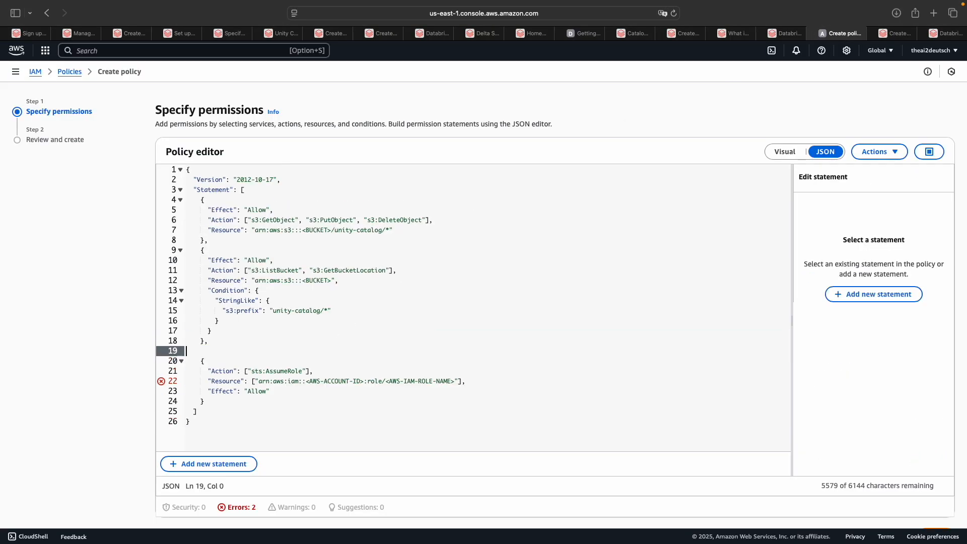
{"action": "key", "text": "BackSpace"}
{"action": "left_click", "coordinate": [440, 264]}
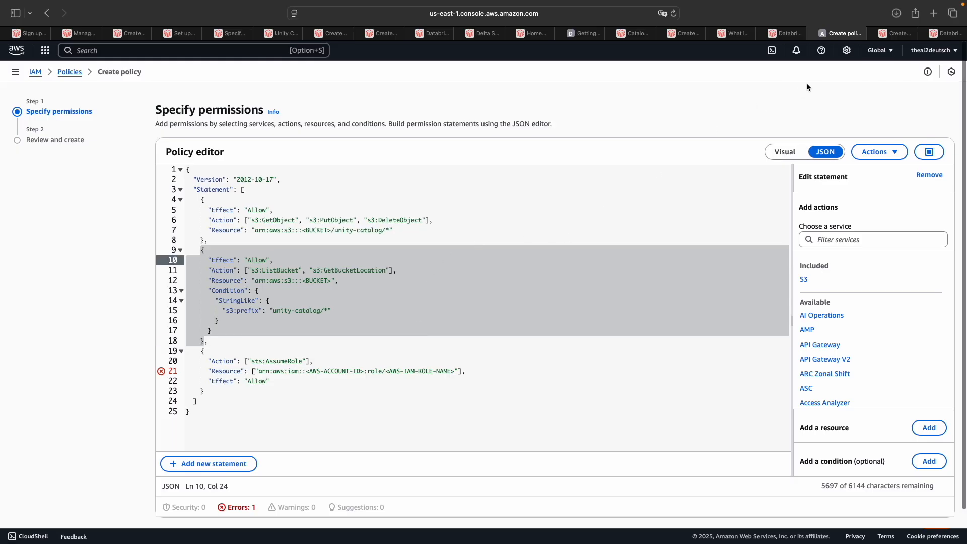
- Check the bucket placeholder's description in the documentation, find the S3 buckets list in AWS, and copy the name databricks-another-metastore-recipient
{"action": "left_click", "coordinate": [882, 31]}
{"action": "left_click", "coordinate": [324, 198]}
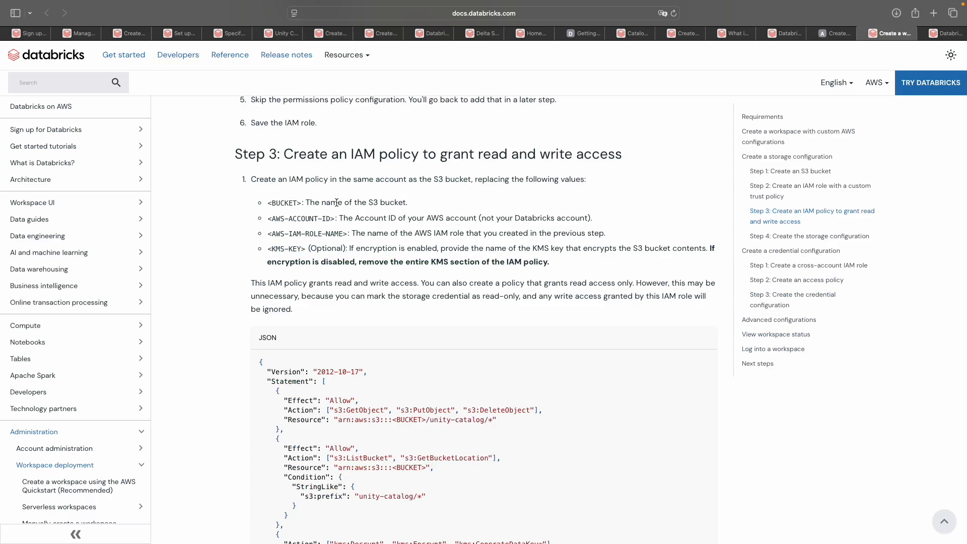
{"action": "left_click", "coordinate": [835, 34]}
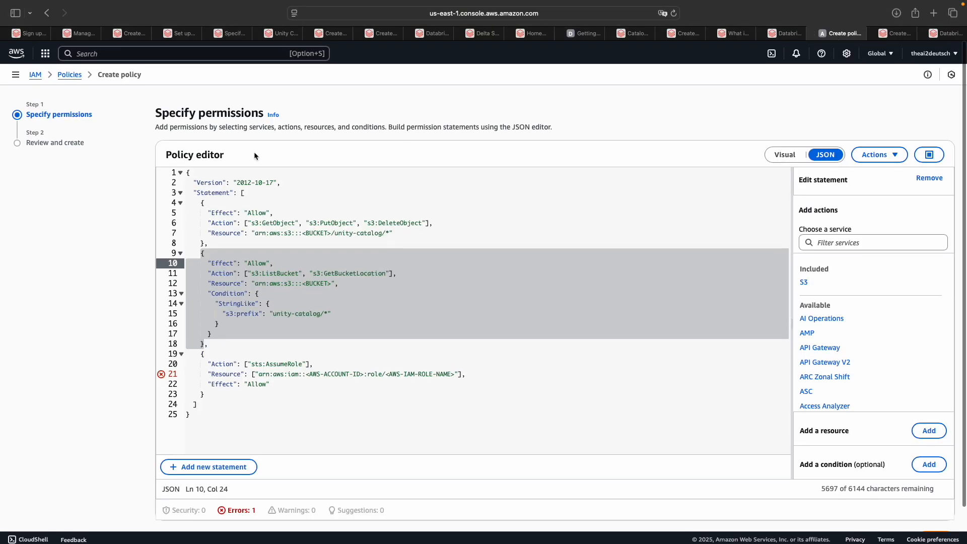
{"action": "left_click", "coordinate": [124, 51]}
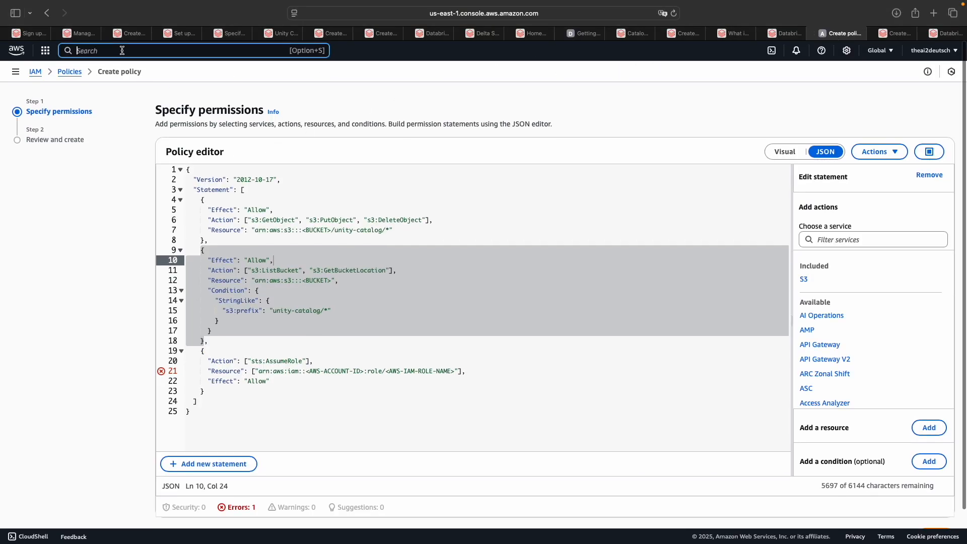
{"action": "type", "text": "s3"}
{"action": "key", "text": "Return"}
{"action": "left_click_drag", "start_coordinate": [327, 260], "coordinate": [191, 260]}
{"action": "key", "text": "super+c"}
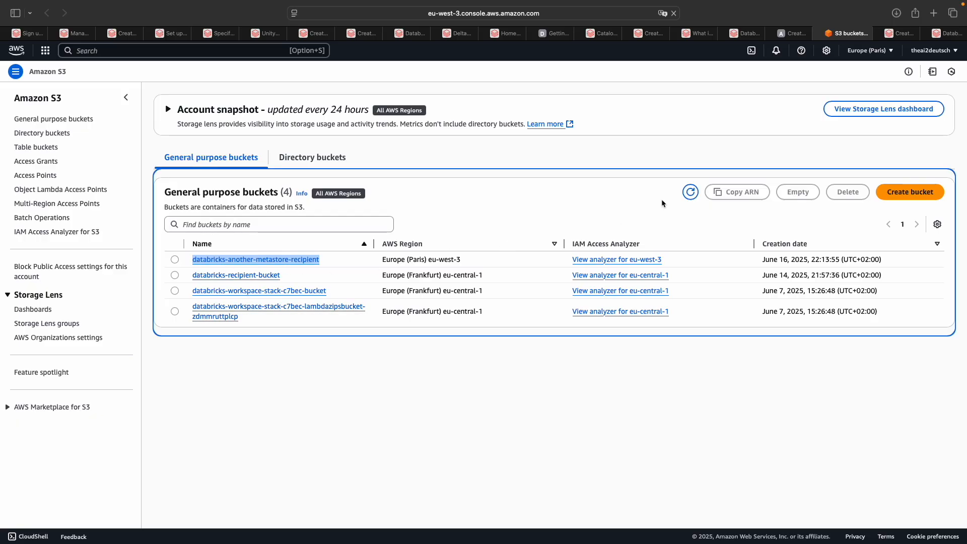
- Replace both <BUCKET> placeholders in the policy JSON with databricks-another-metastore-recipient
{"action": "left_click", "coordinate": [796, 34]}
{"action": "left_click", "coordinate": [321, 231]}
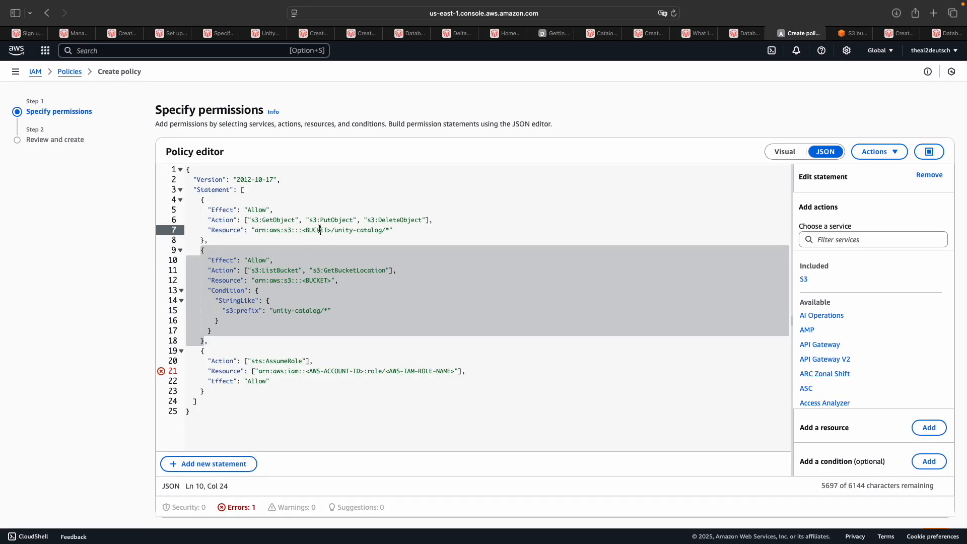
{"action": "left_click_drag", "start_coordinate": [303, 231], "coordinate": [333, 231]}
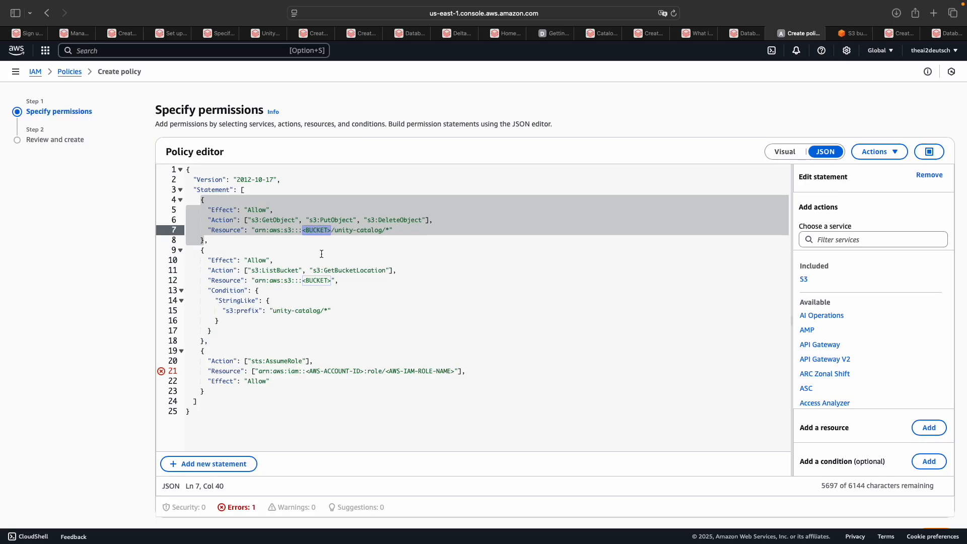
{"action": "key", "text": "super+v"}
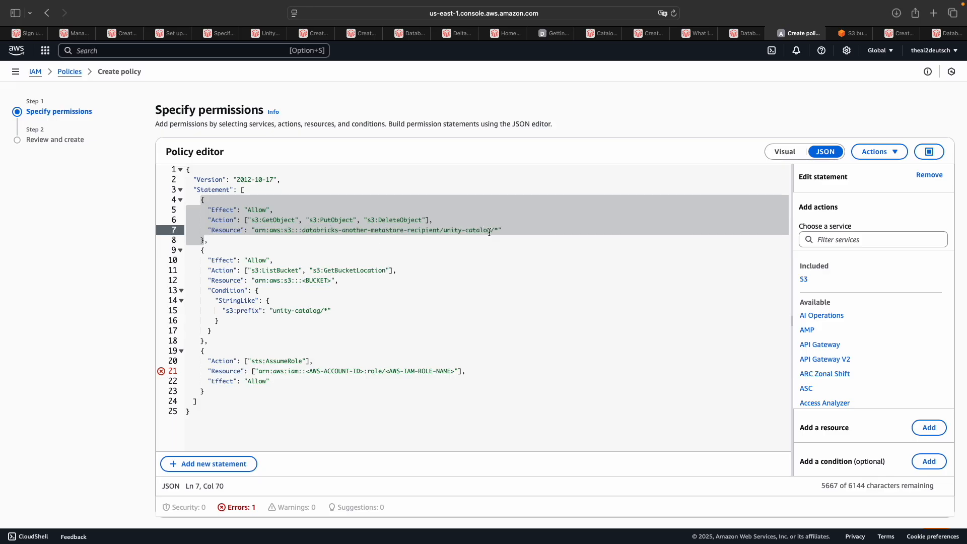
{"action": "left_click_drag", "start_coordinate": [304, 281], "coordinate": [331, 281]}
{"action": "key", "text": "super+v"}
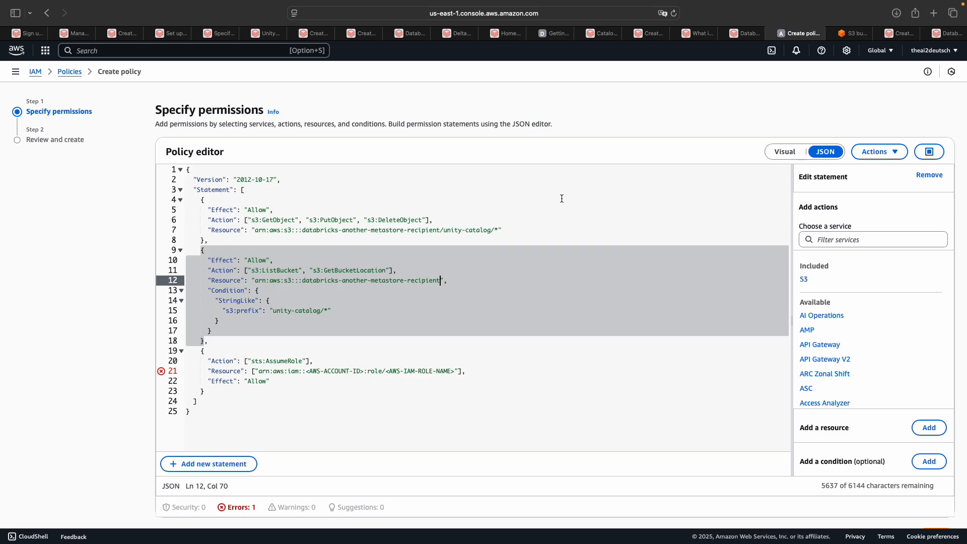
- Copy the AWS account ID from the account details and substitute it for the <AWS-ACCOUNT-ID> placeholder in the sts:AssumeRole statement
{"action": "left_click", "coordinate": [850, 35]}
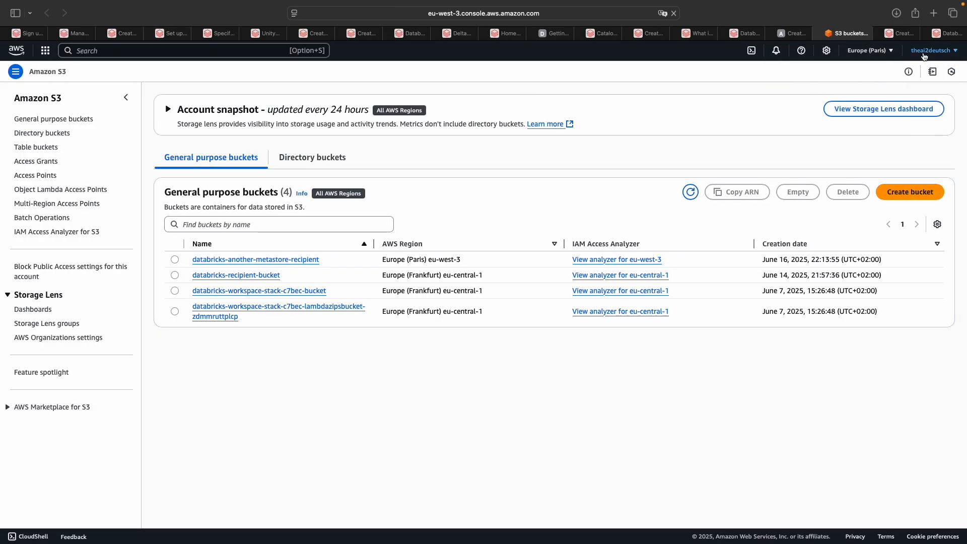
{"action": "left_click", "coordinate": [934, 50]}
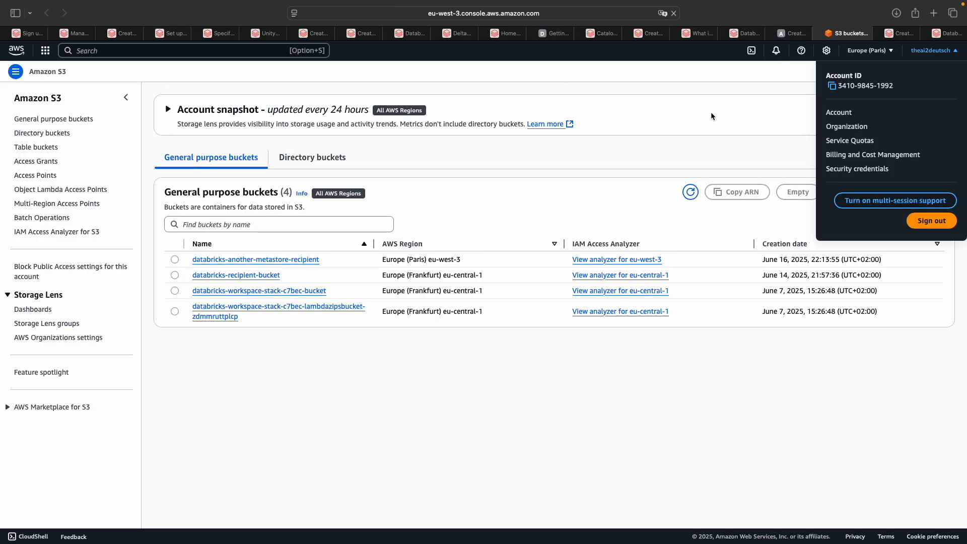
{"action": "left_click", "coordinate": [832, 86]}
{"action": "left_click", "coordinate": [793, 33]}
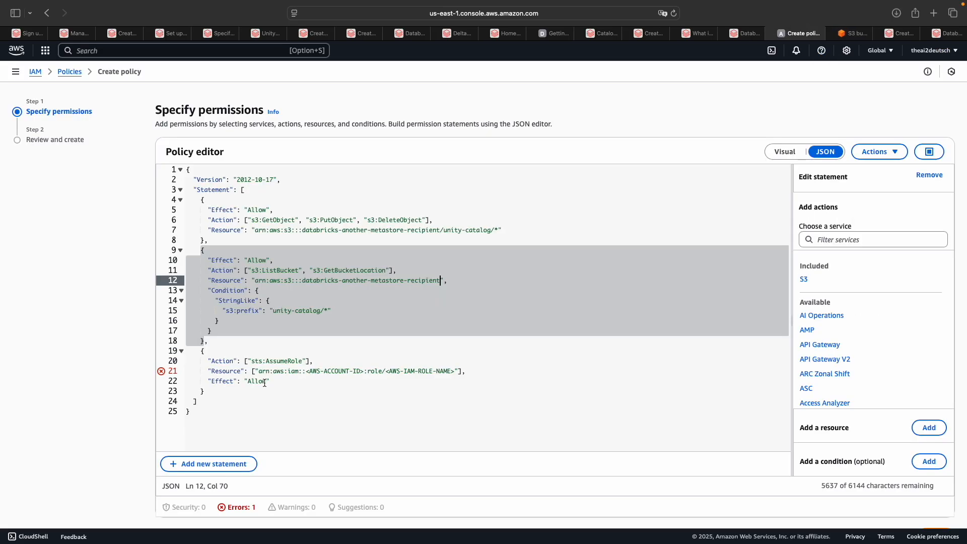
{"action": "left_click_drag", "start_coordinate": [306, 371], "coordinate": [363, 371]}
{"action": "key", "text": "super+v"}
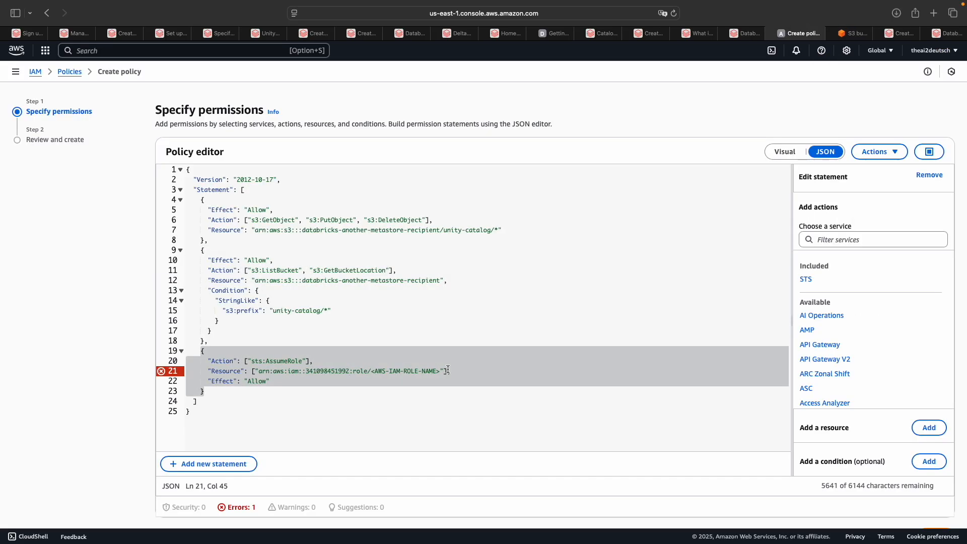
- Find the IAM roles list in AWS and copy the role name databricks-another-recipient-workspace-role
{"action": "left_click", "coordinate": [852, 33]}
{"action": "left_click", "coordinate": [91, 51]}
{"action": "type", "text": "iam"}
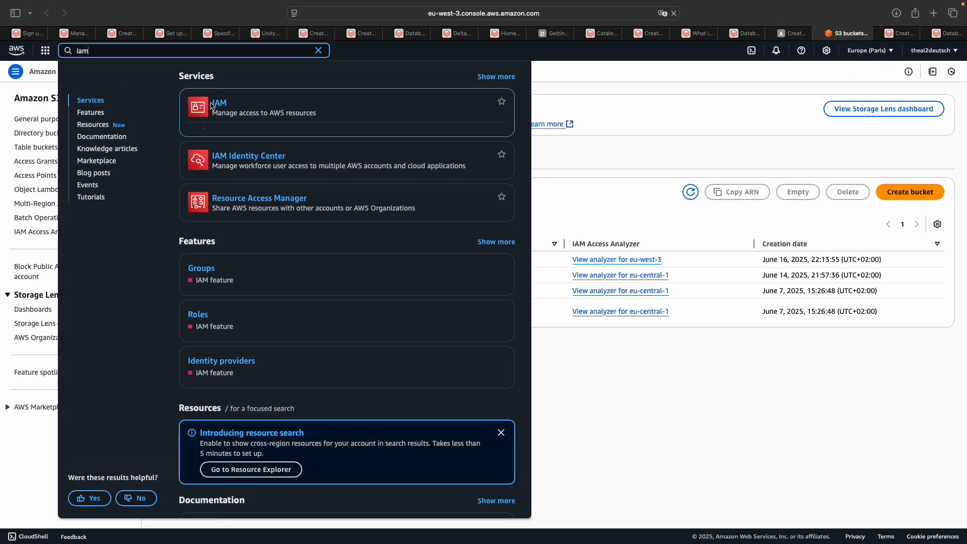
{"action": "left_click", "coordinate": [214, 104]}
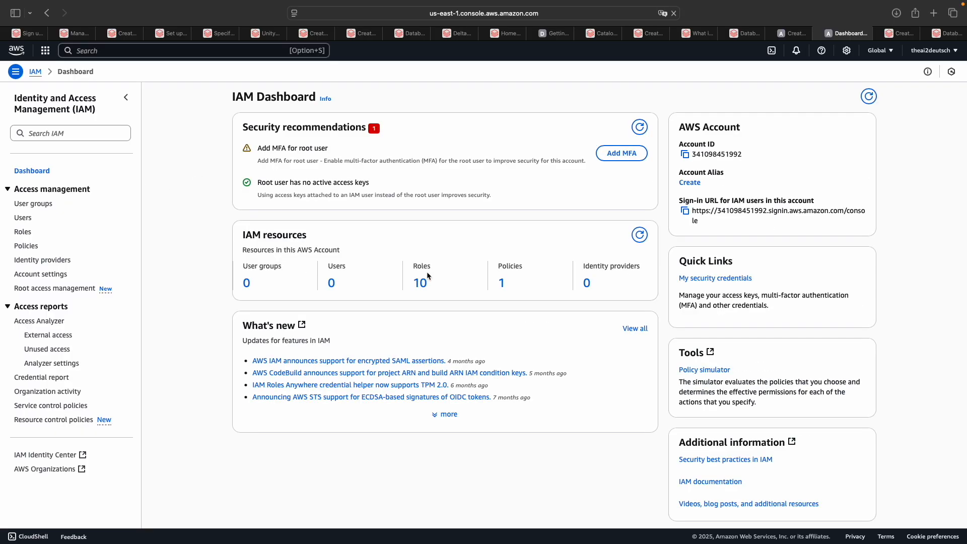
{"action": "left_click", "coordinate": [420, 282]}
{"action": "left_click_drag", "start_coordinate": [330, 254], "coordinate": [176, 250]}
{"action": "key", "text": "super+c"}
- Replace the <AWS-IAM-ROLE-NAME> placeholder in the policy JSON's sts:AssumeRole statement with databricks-another-recipient-workspace-role
{"action": "key", "text": "ctrl+shift+Tab"}
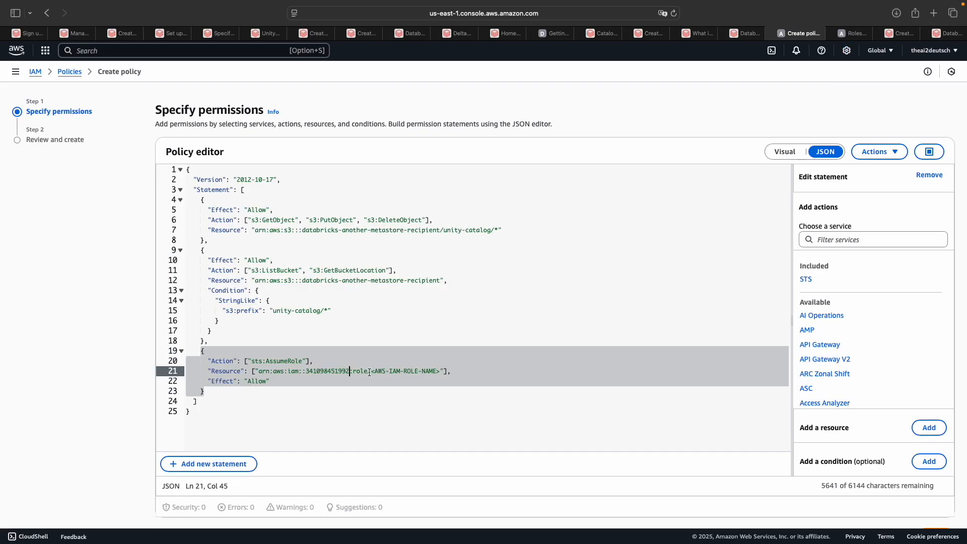
{"action": "left_click_drag", "start_coordinate": [373, 371], "coordinate": [440, 372]}
{"action": "key", "text": "super+v"}
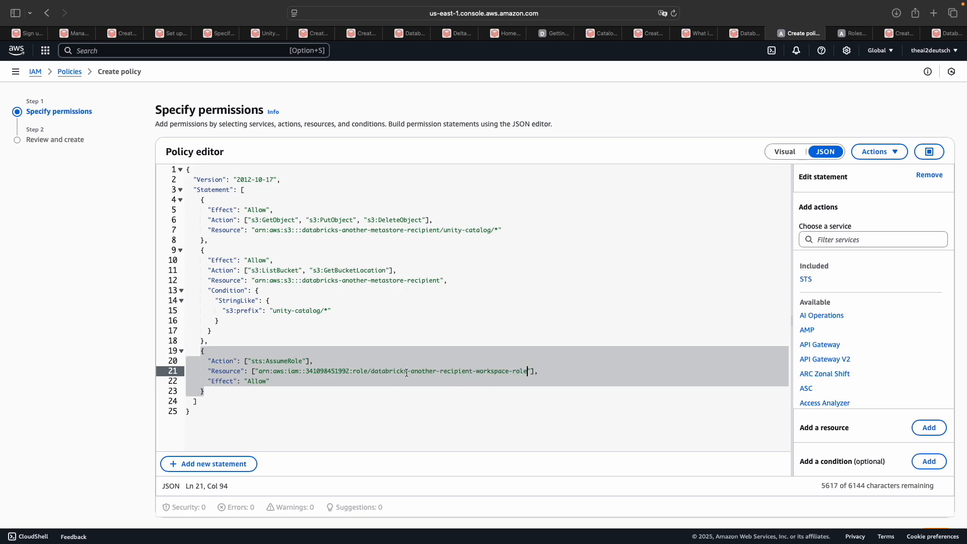
- Check the documentation's descriptions of the account ID, IAM role name and optional KMS key placeholders in Step 3
{"action": "key", "text": "ctrl+Tab"}
{"action": "key", "text": "ctrl+Tab"}
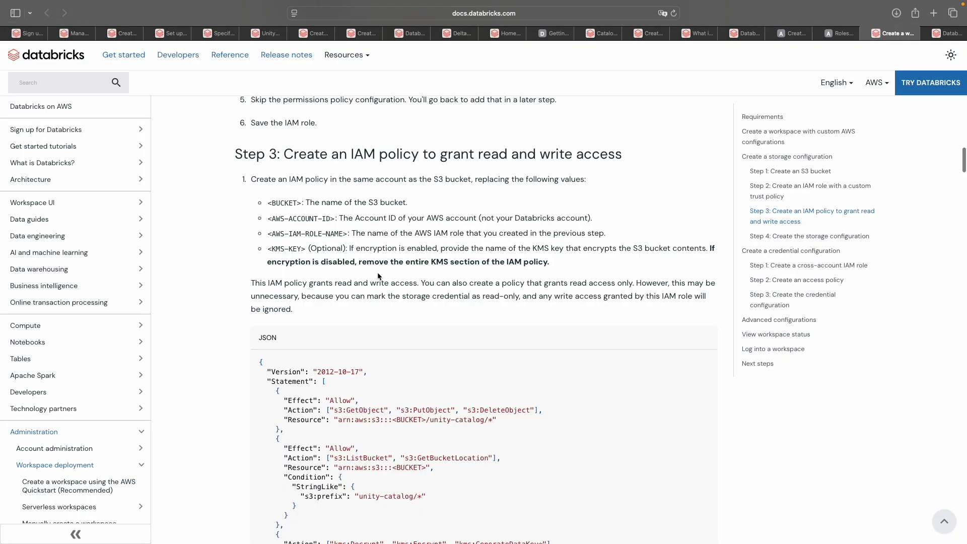
{"action": "scroll", "coordinate": [380, 276], "scroll_direction": "up", "scroll_amount": 1}
{"action": "left_click_drag", "start_coordinate": [350, 228], "coordinate": [470, 224]}
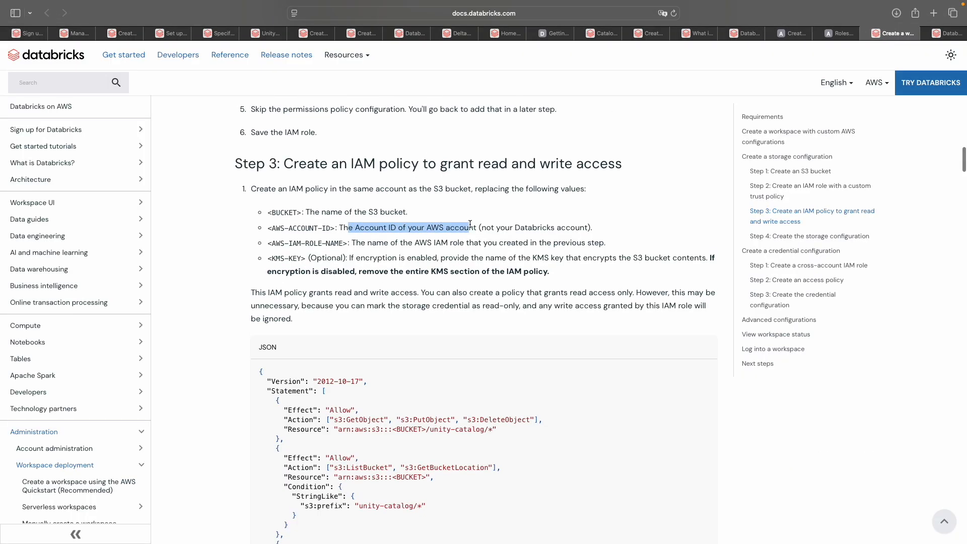
{"action": "left_click_drag", "start_coordinate": [356, 244], "coordinate": [593, 239]}
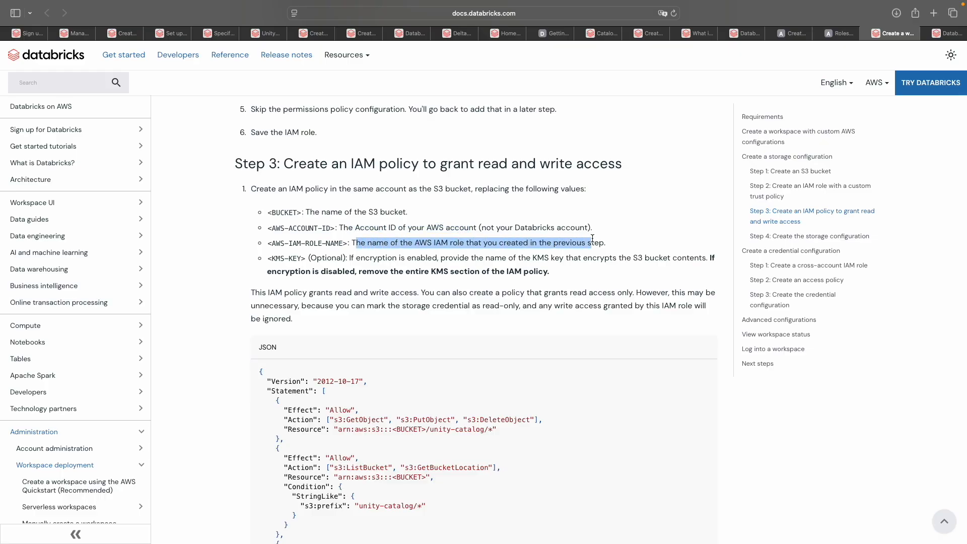
{"action": "triple_click", "coordinate": [361, 258]}
{"action": "scroll", "coordinate": [423, 267], "scroll_direction": "down", "scroll_amount": 1}
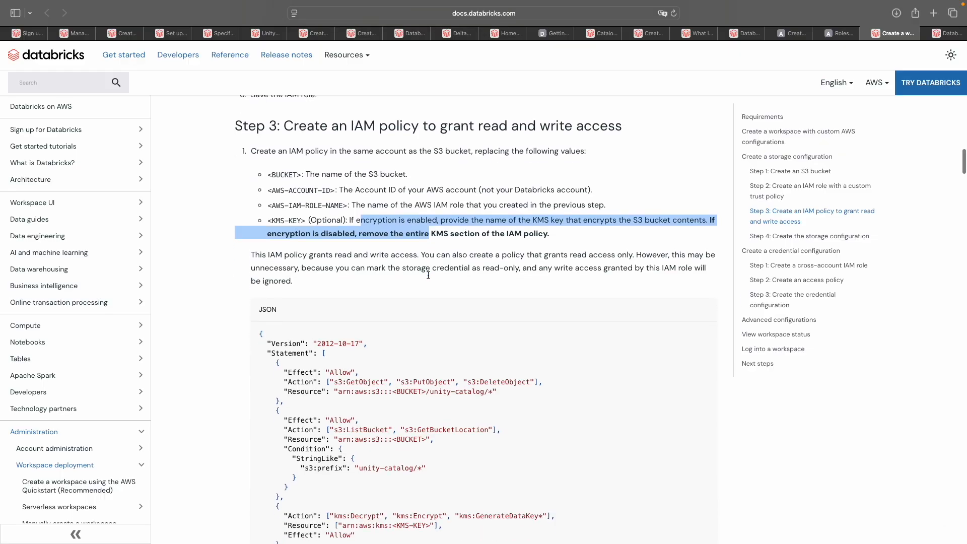
{"action": "left_click_drag", "start_coordinate": [311, 218], "coordinate": [337, 220]}
- Read the documentation's paragraph on read and write access versus a read-only policy and storage credential
{"action": "left_click_drag", "start_coordinate": [255, 254], "coordinate": [686, 235]}
{"action": "scroll", "coordinate": [569, 256], "scroll_direction": "down", "scroll_amount": 1}
{"action": "scroll", "coordinate": [530, 253], "scroll_direction": "down", "scroll_amount": 2}
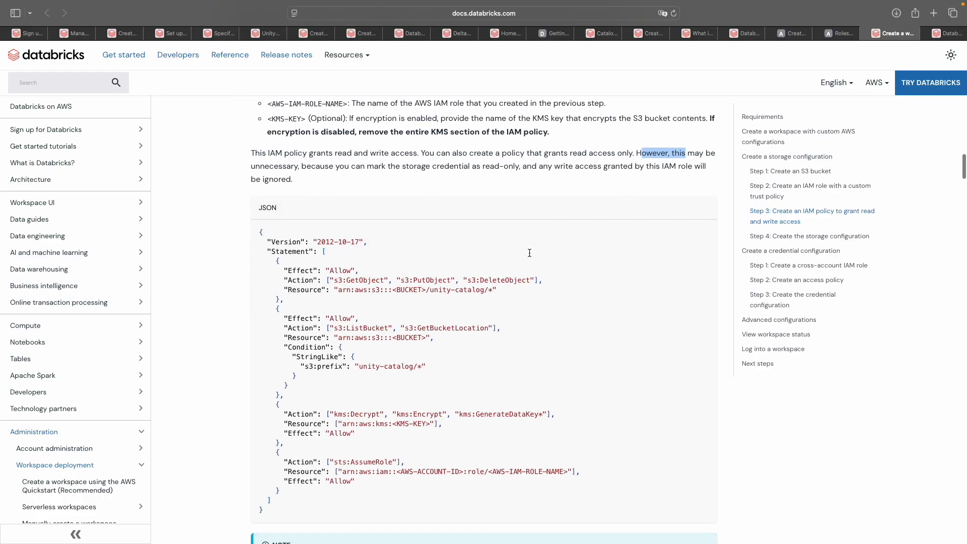
{"action": "left_click_drag", "start_coordinate": [349, 170], "coordinate": [407, 170]}
{"action": "left_click", "coordinate": [413, 169]}
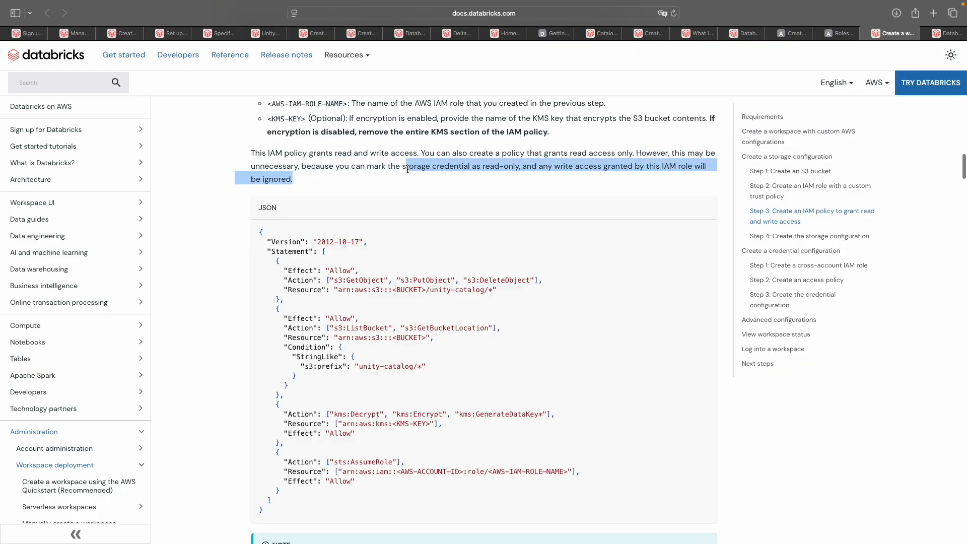
{"action": "left_click", "coordinate": [459, 180]}
{"action": "left_click_drag", "start_coordinate": [523, 167], "coordinate": [670, 167]}
{"action": "left_click", "coordinate": [401, 171]}
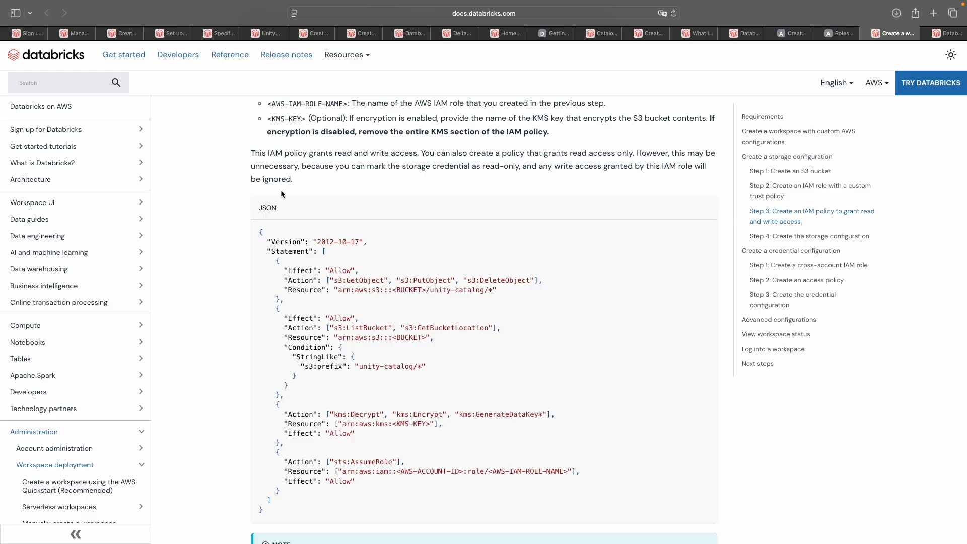
- Read the documentation's notes on a more restrictive policy and the separate file events policy, down to Step 4
{"action": "scroll", "coordinate": [378, 176], "scroll_direction": "down", "scroll_amount": 7}
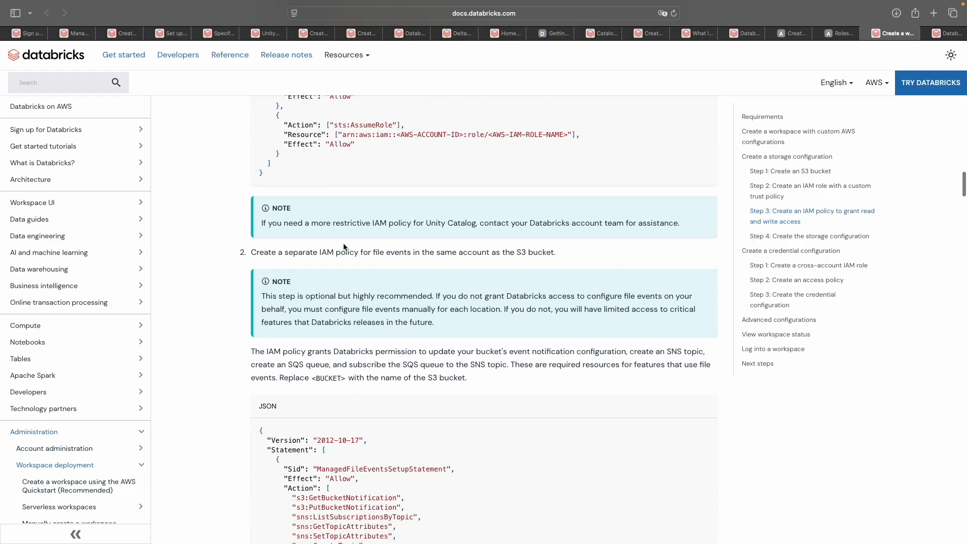
{"action": "left_click_drag", "start_coordinate": [310, 224], "coordinate": [531, 226]}
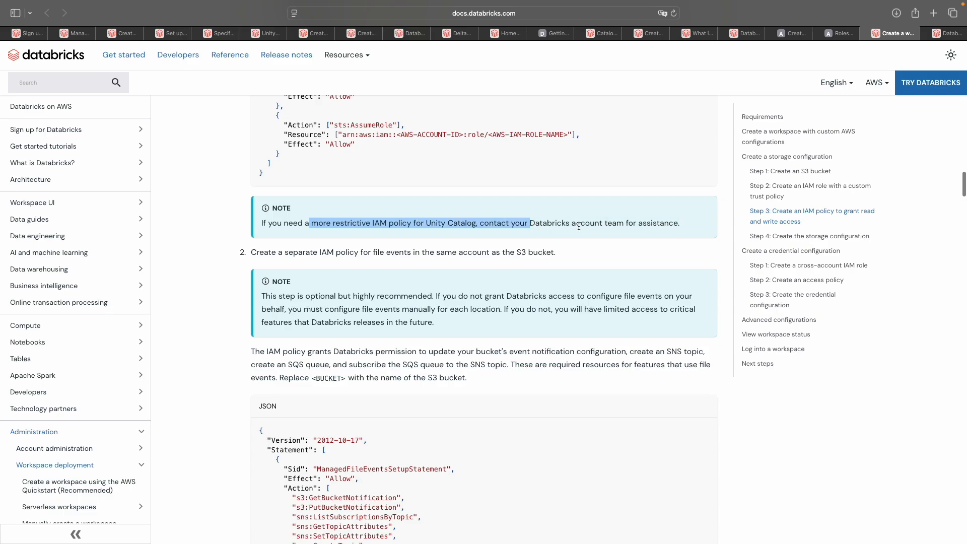
{"action": "left_click", "coordinate": [579, 226]}
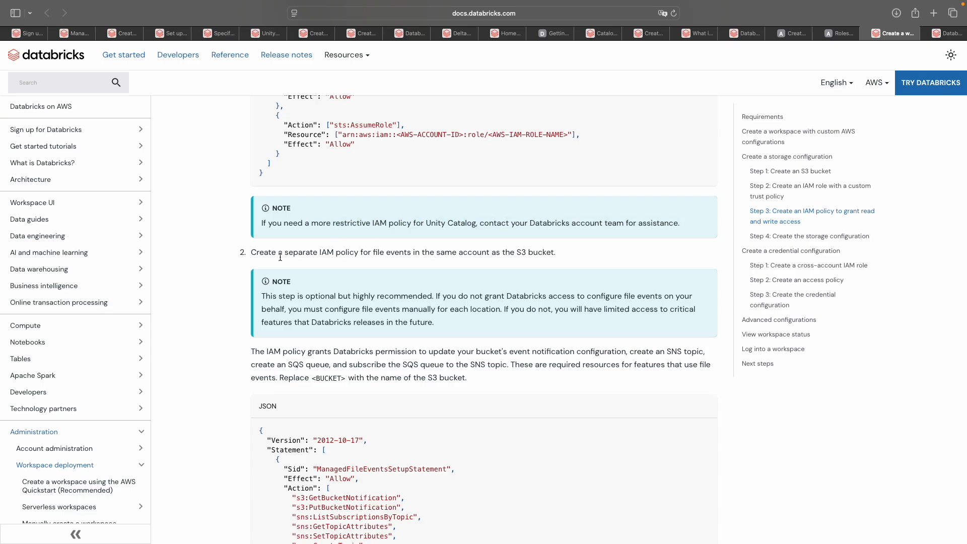
{"action": "left_click_drag", "start_coordinate": [371, 252], "coordinate": [537, 255]}
{"action": "scroll", "coordinate": [304, 251], "scroll_direction": "down", "scroll_amount": 2}
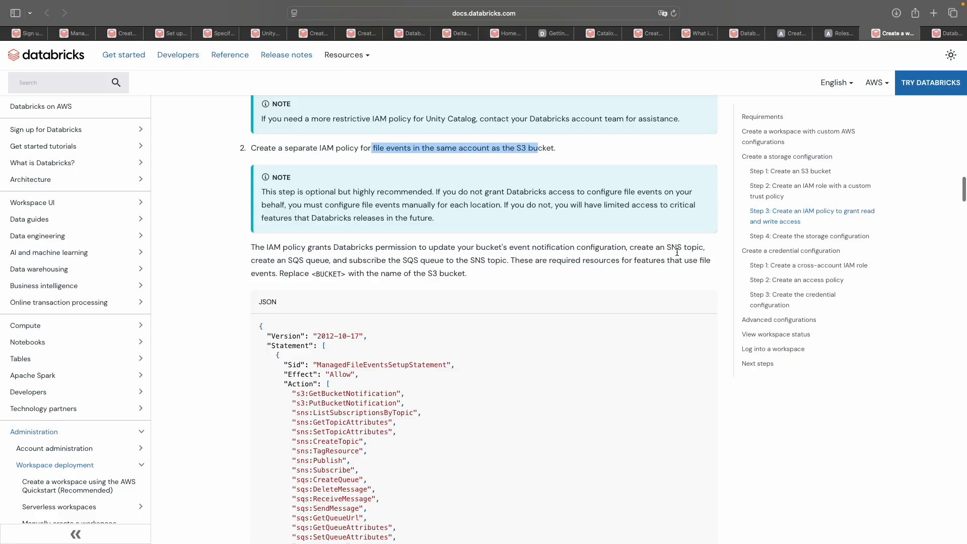
{"action": "left_click_drag", "start_coordinate": [281, 263], "coordinate": [482, 267]}
{"action": "left_click", "coordinate": [513, 275]}
{"action": "scroll", "coordinate": [513, 275], "scroll_direction": "down", "scroll_amount": 12}
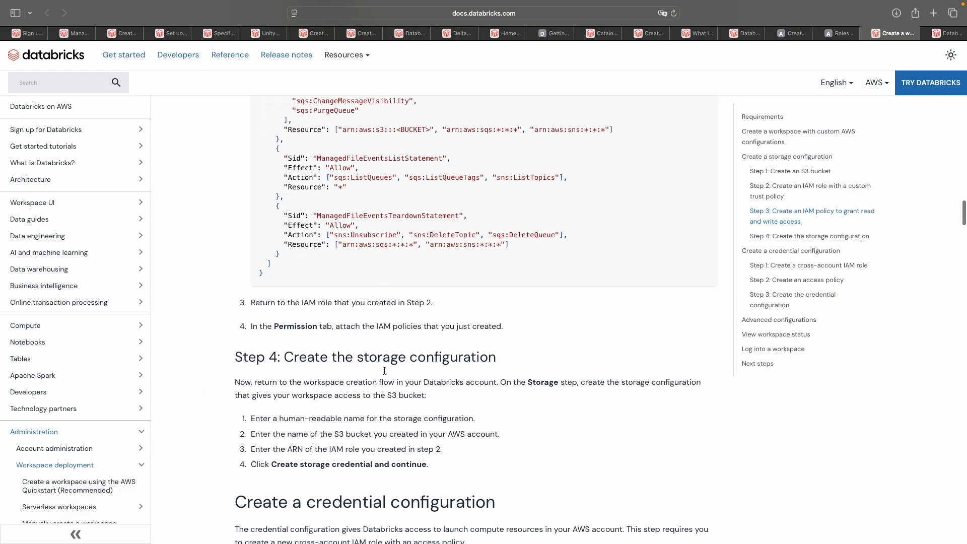
{"action": "scroll", "coordinate": [313, 218], "scroll_direction": "up", "scroll_amount": 1}
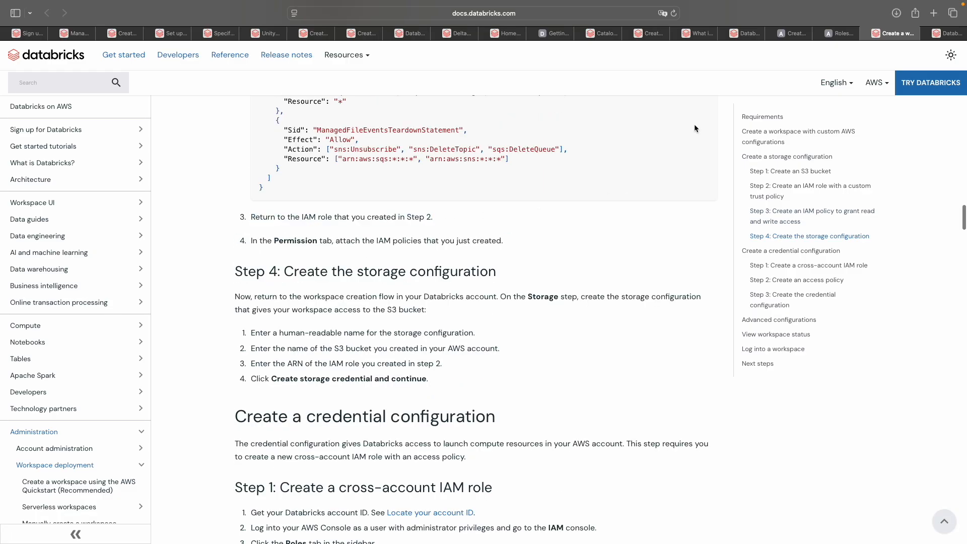
- Review the finished policy JSON in AWS and create the policy under the name databricks-another-recipient-policy
{"action": "left_click", "coordinate": [837, 33]}
{"action": "left_click", "coordinate": [784, 32]}
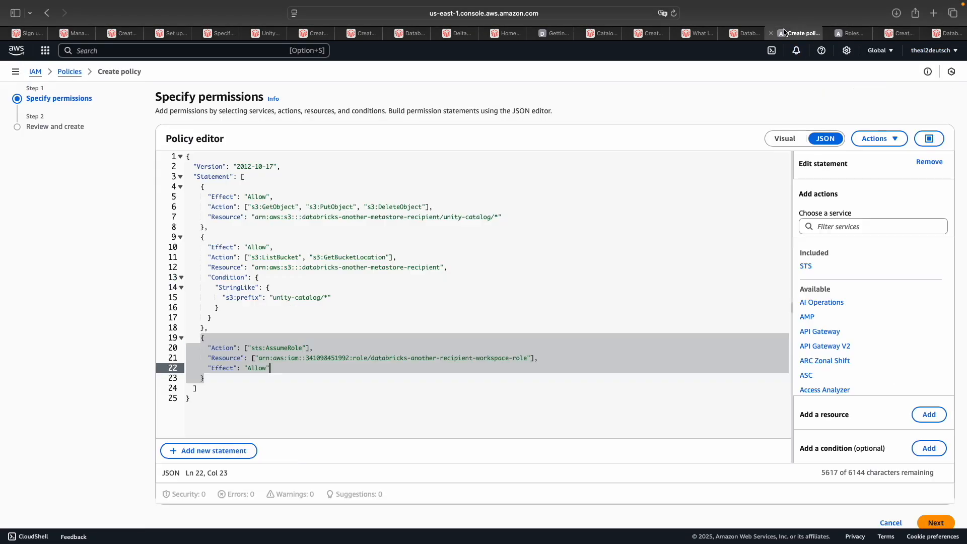
{"action": "left_click", "coordinate": [373, 320]}
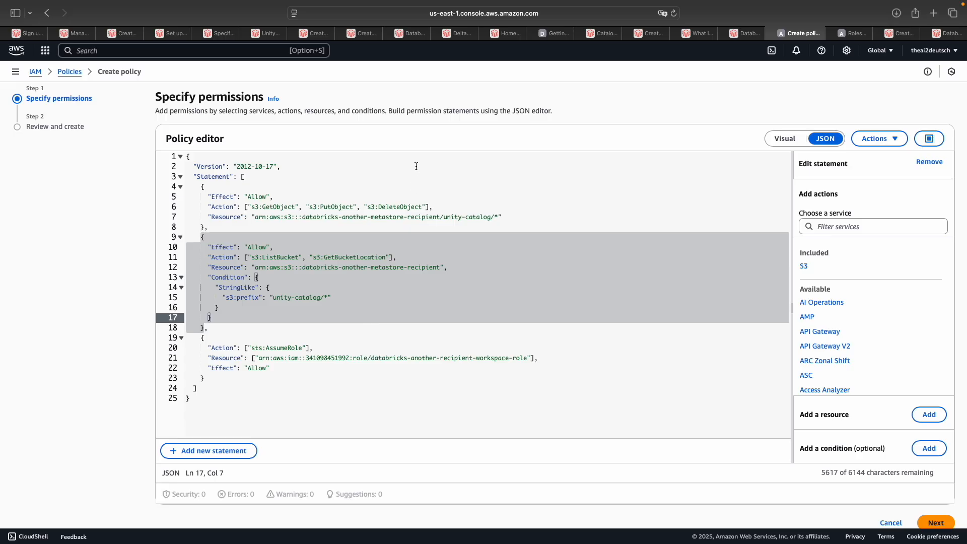
{"action": "scroll", "coordinate": [426, 137], "scroll_direction": "down", "scroll_amount": 1}
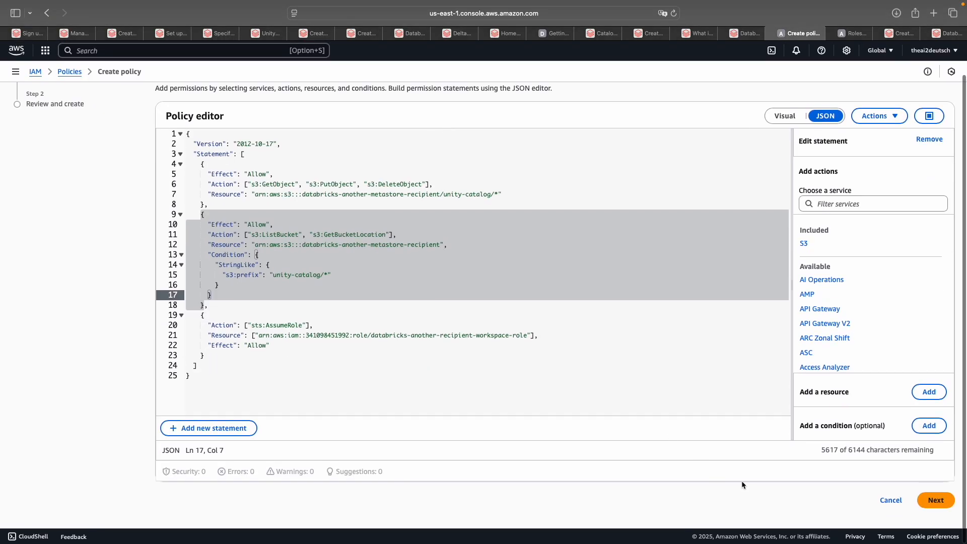
{"action": "left_click", "coordinate": [936, 501]}
{"action": "left_click", "coordinate": [204, 190]}
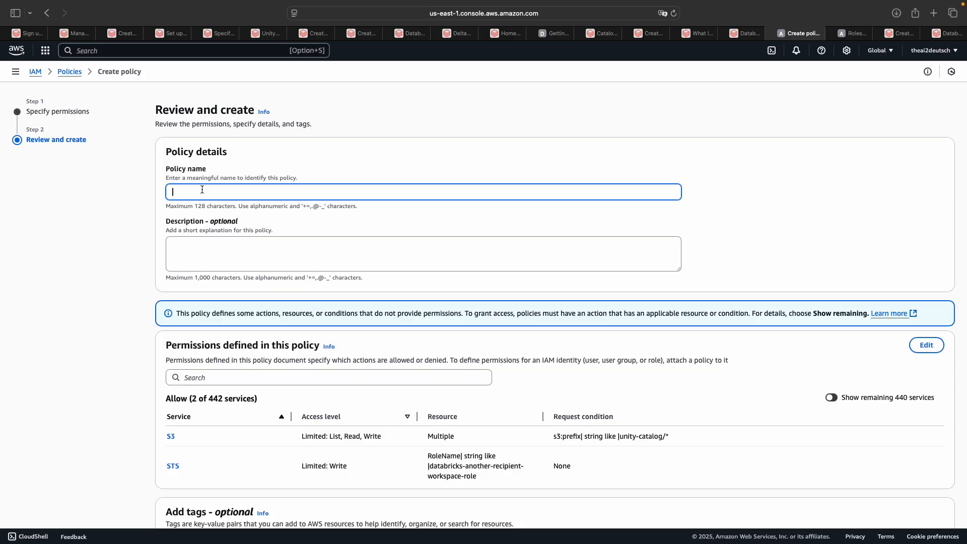
{"action": "type", "text": "databricks-another-recipient-policy"}
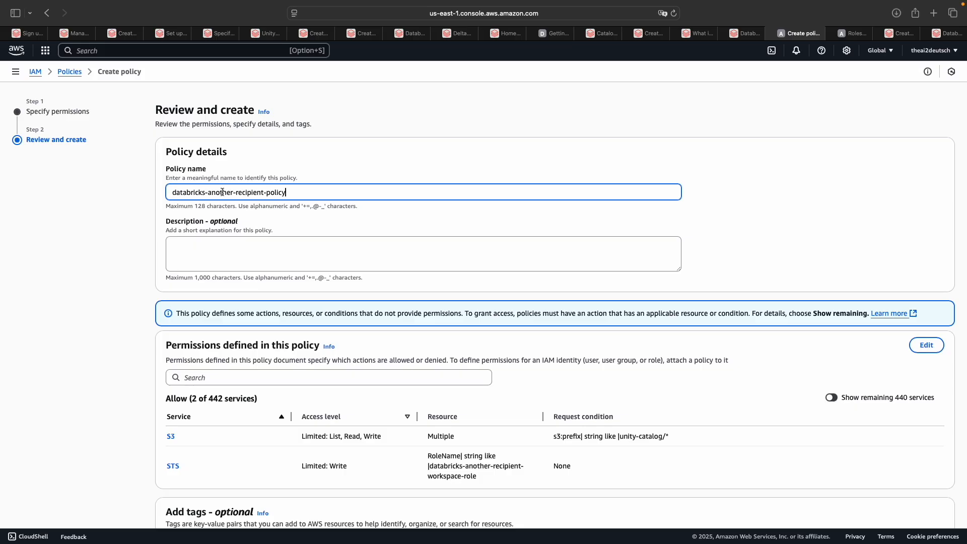
{"action": "scroll", "coordinate": [280, 223], "scroll_direction": "down", "scroll_amount": 5}
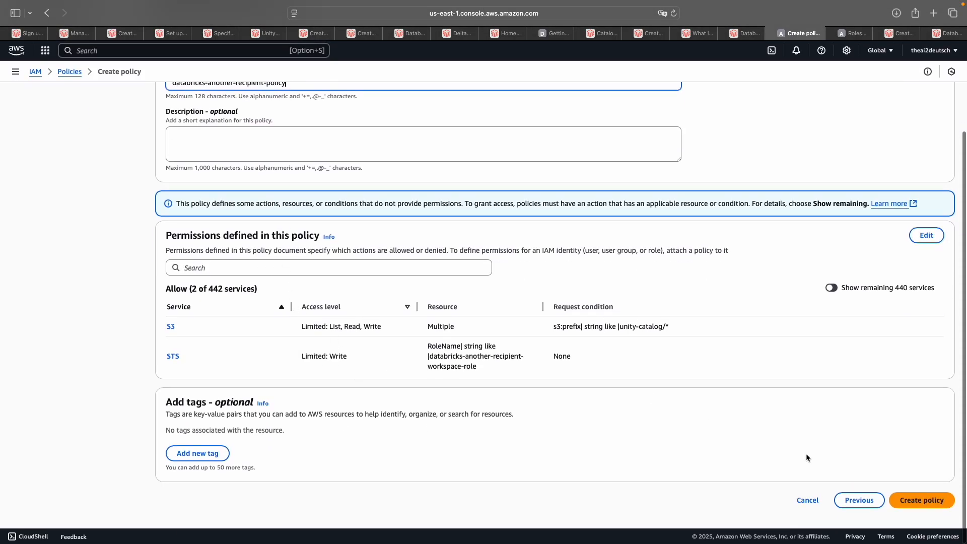
{"action": "left_click", "coordinate": [907, 501]}
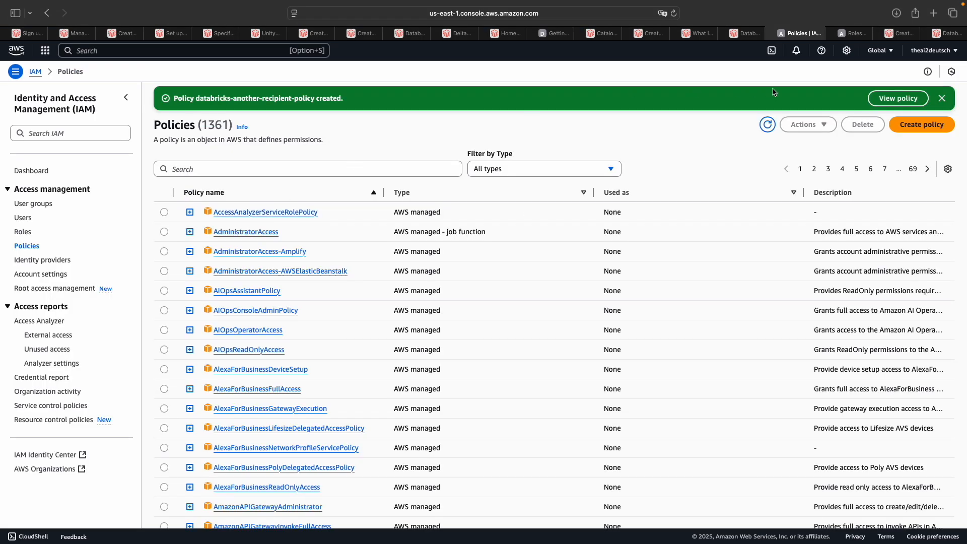
- Open the role databricks-another-recipient-workspace-role and attach the policy databricks-another-recipient-policy to it
{"action": "left_click", "coordinate": [848, 34]}
{"action": "triple_click", "coordinate": [316, 251]}
{"action": "left_click", "coordinate": [278, 251]}
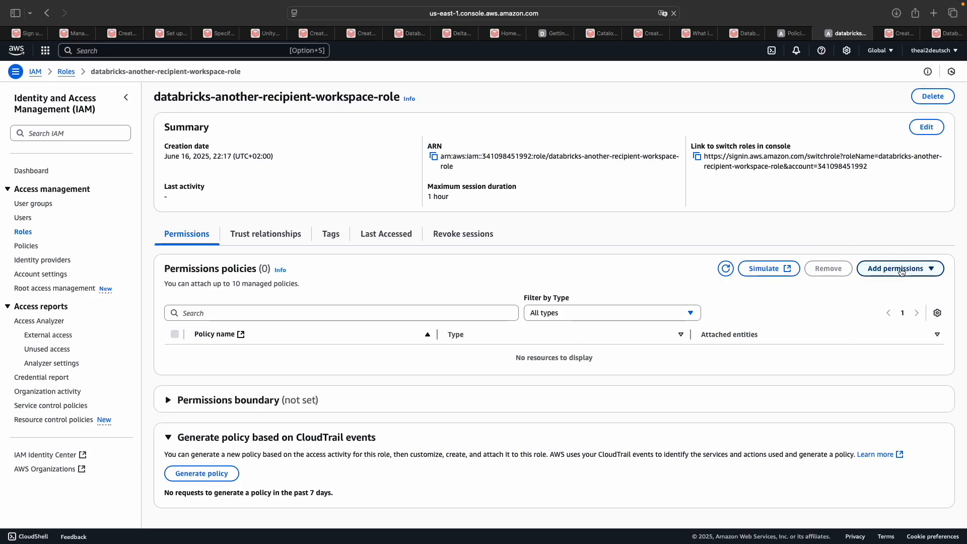
{"action": "left_click", "coordinate": [901, 271]}
{"action": "left_click", "coordinate": [888, 293]}
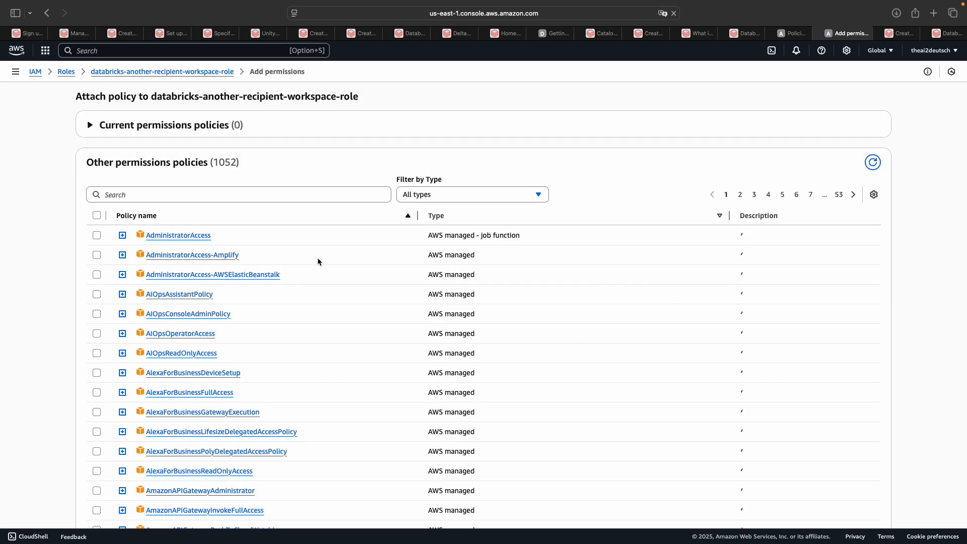
{"action": "left_click", "coordinate": [182, 195]}
{"action": "type", "text": "another"}
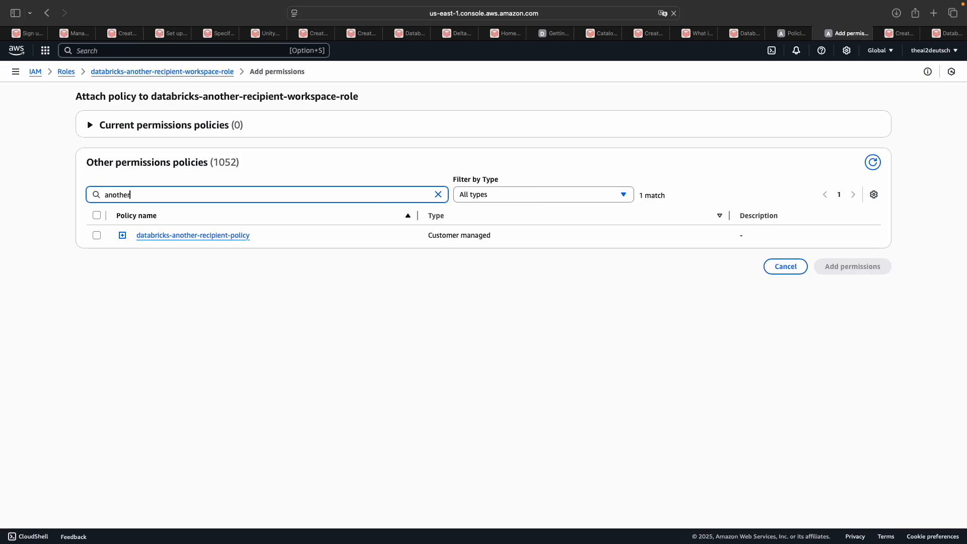
{"action": "left_click", "coordinate": [96, 236]}
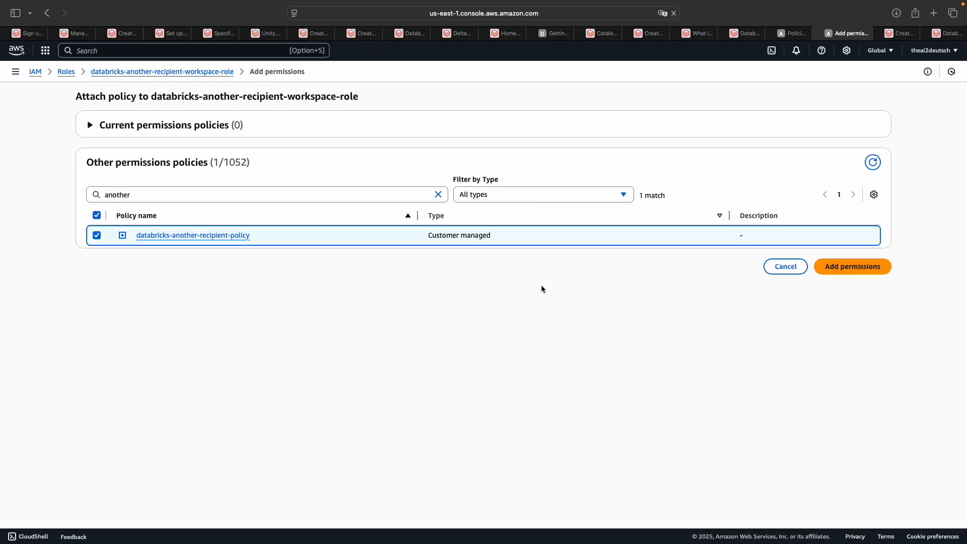
{"action": "left_click", "coordinate": [852, 269]}
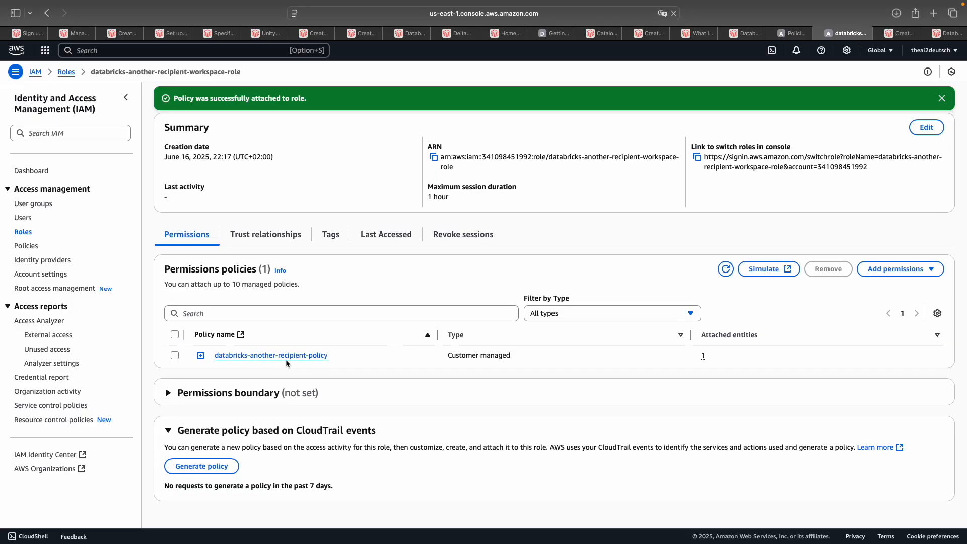
- Compare the documentation's instruction on attaching the IAM policies with the role's permissions policies in AWS
{"action": "left_click", "coordinate": [899, 34]}
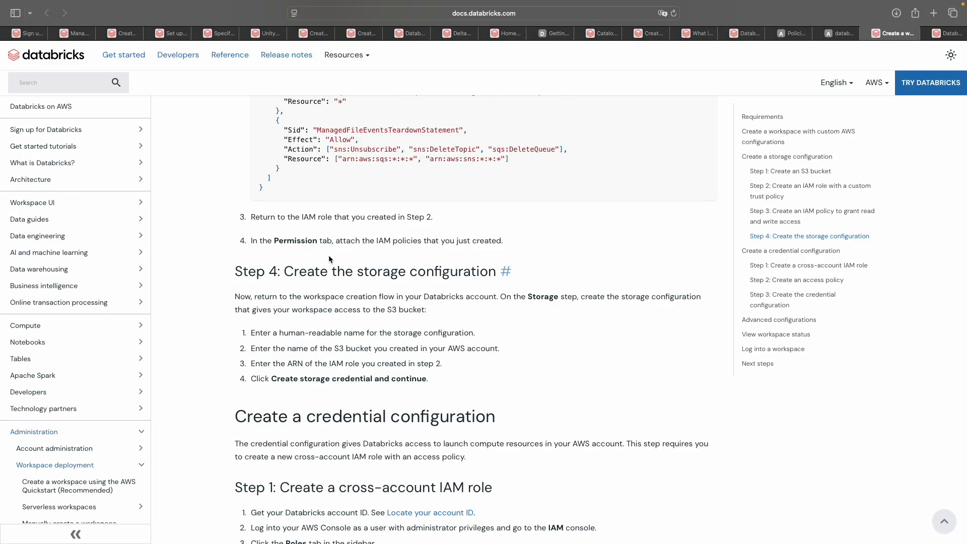
{"action": "left_click_drag", "start_coordinate": [258, 241], "coordinate": [506, 238]}
{"action": "left_click", "coordinate": [506, 238]}
{"action": "left_click", "coordinate": [841, 33]}
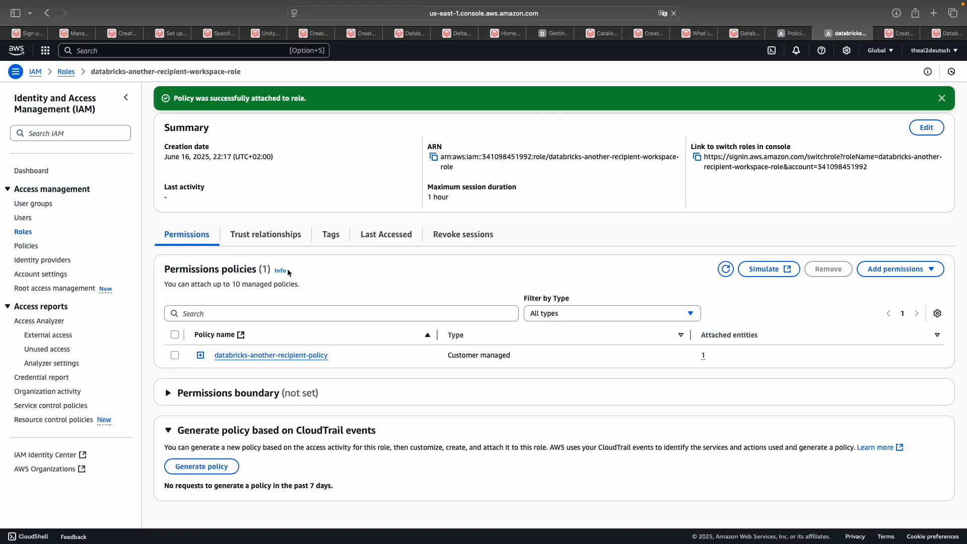
- Check the documentation's Step 4 on the storage configuration, and copy the generated bucket policy from the Databricks setup guide
{"action": "left_click", "coordinate": [901, 33]}
{"action": "scroll", "coordinate": [413, 255], "scroll_direction": "down", "scroll_amount": 1}
{"action": "left_click_drag", "start_coordinate": [295, 247], "coordinate": [456, 246]}
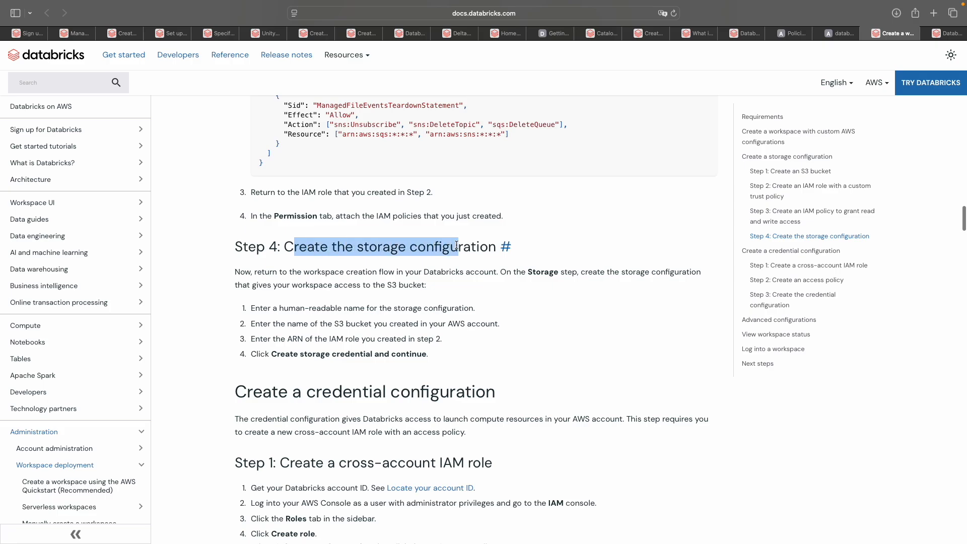
{"action": "left_click", "coordinate": [349, 245]}
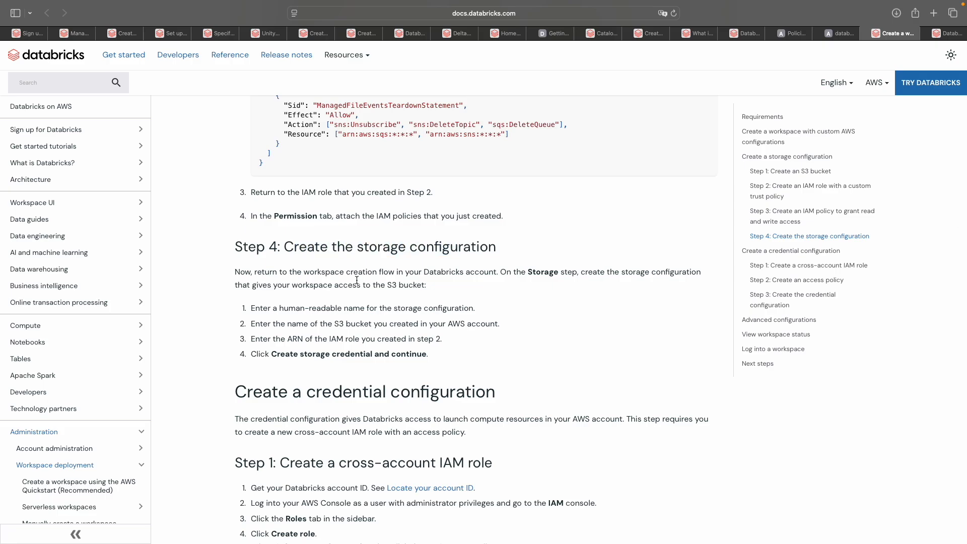
{"action": "left_click", "coordinate": [932, 34]}
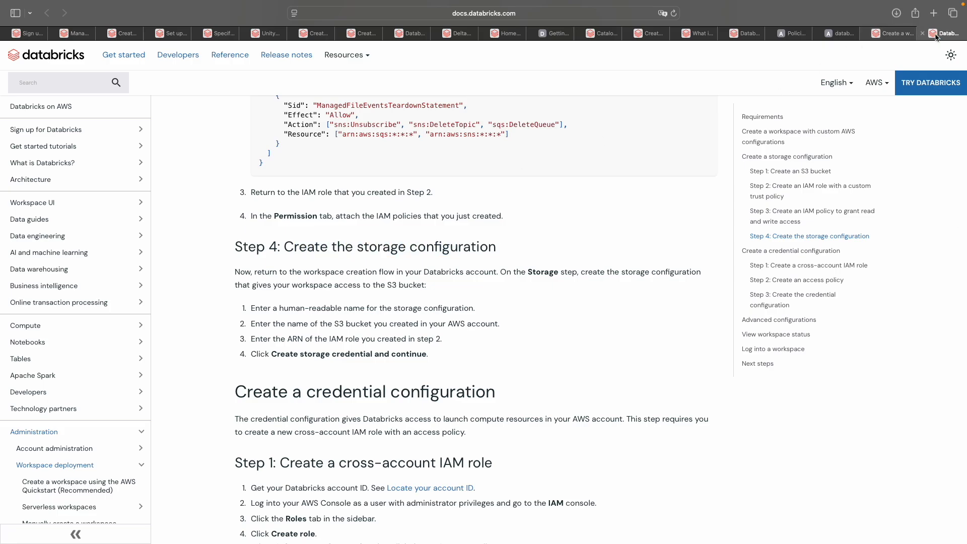
{"action": "left_click", "coordinate": [791, 33]}
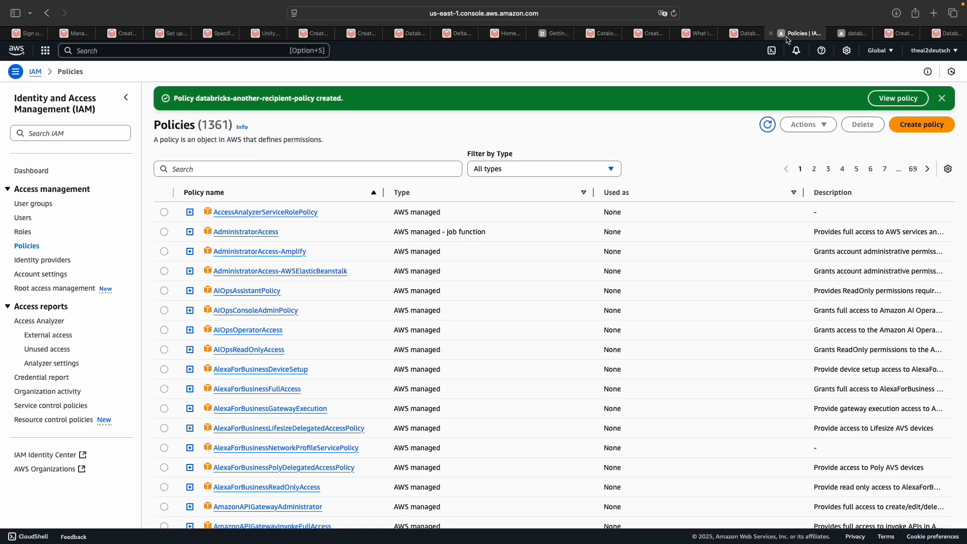
{"action": "left_click", "coordinate": [748, 33]}
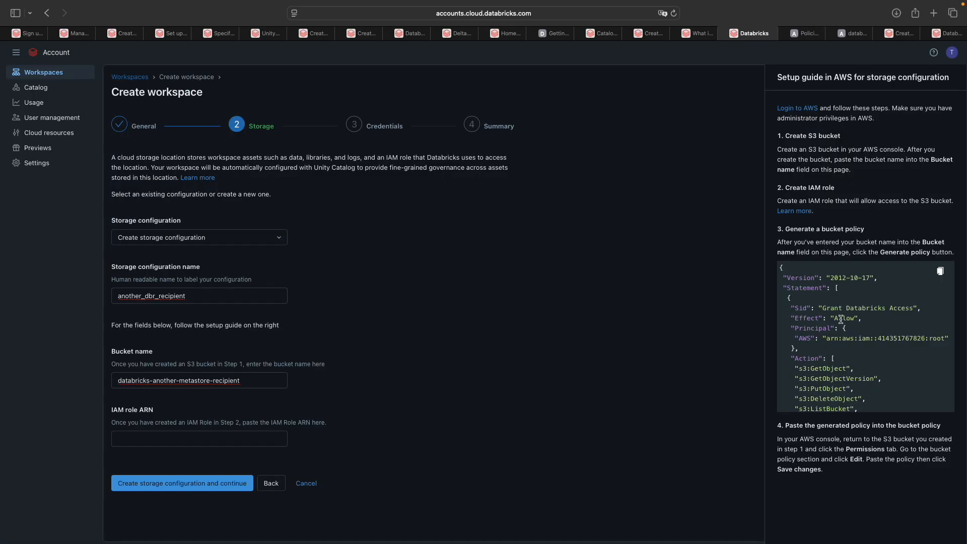
{"action": "left_click", "coordinate": [940, 272]}
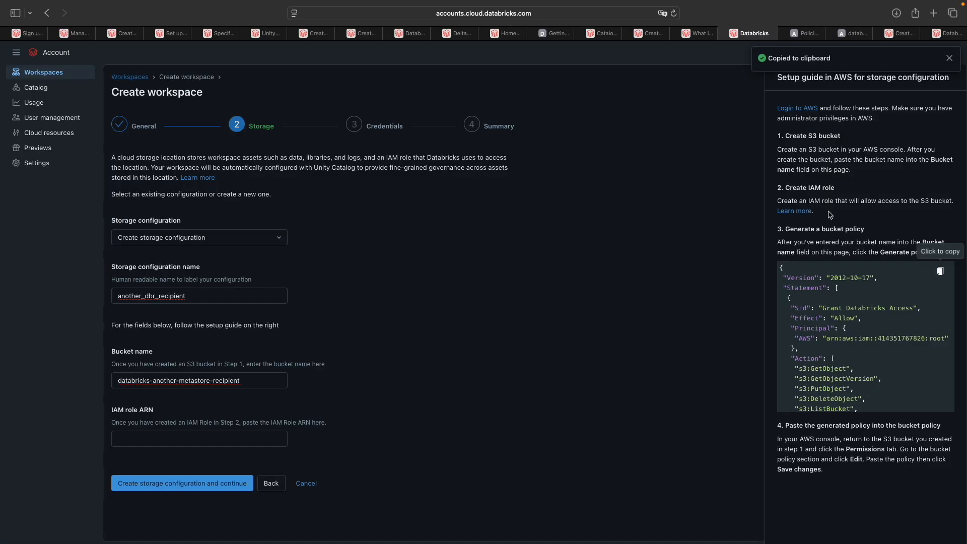
- In AWS, search for S3 and open the permissions of the bucket databricks-another-metastore-recipient down to its bucket policy
{"action": "left_click", "coordinate": [805, 33]}
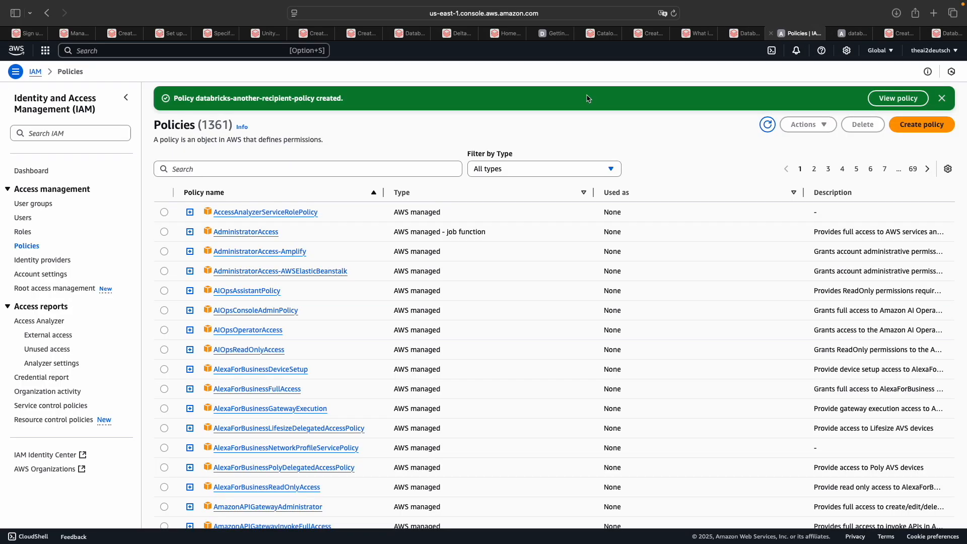
{"action": "left_click", "coordinate": [89, 56]}
{"action": "type", "text": "s3"}
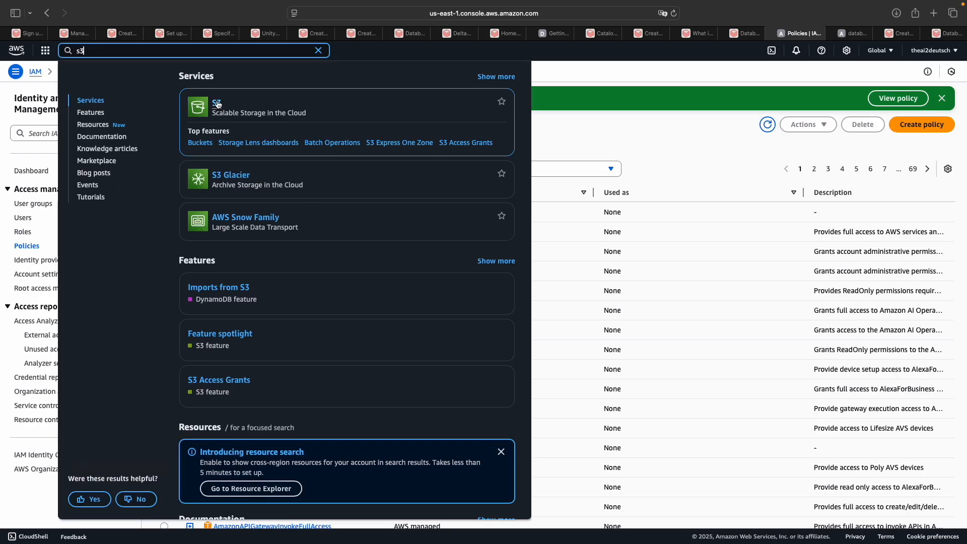
{"action": "left_click", "coordinate": [217, 103]}
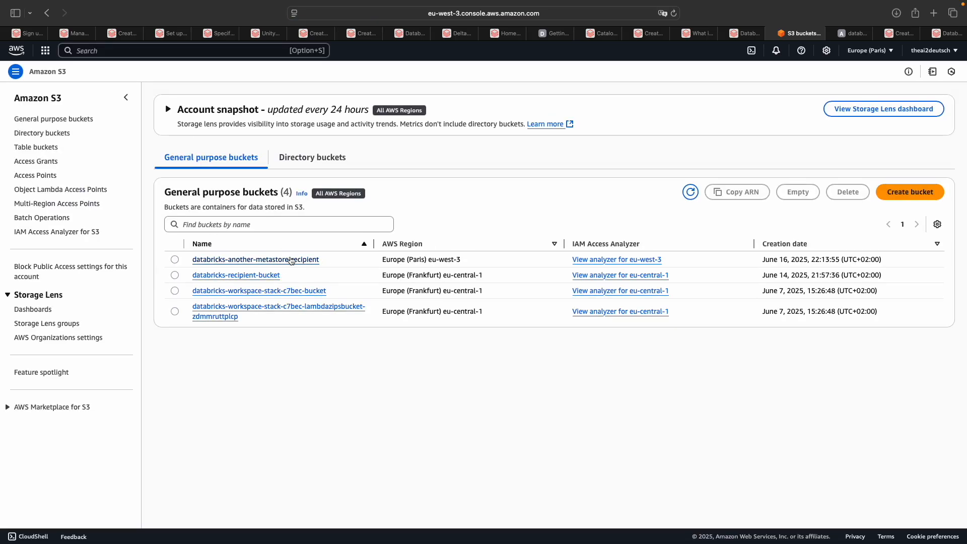
{"action": "left_click", "coordinate": [291, 259]}
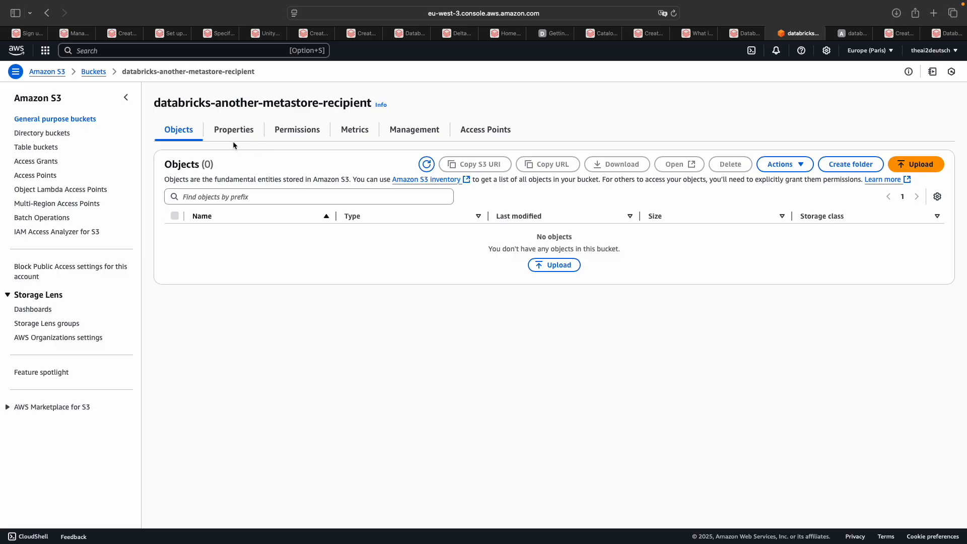
{"action": "left_click", "coordinate": [295, 135]}
{"action": "scroll", "coordinate": [439, 303], "scroll_direction": "down", "scroll_amount": 5}
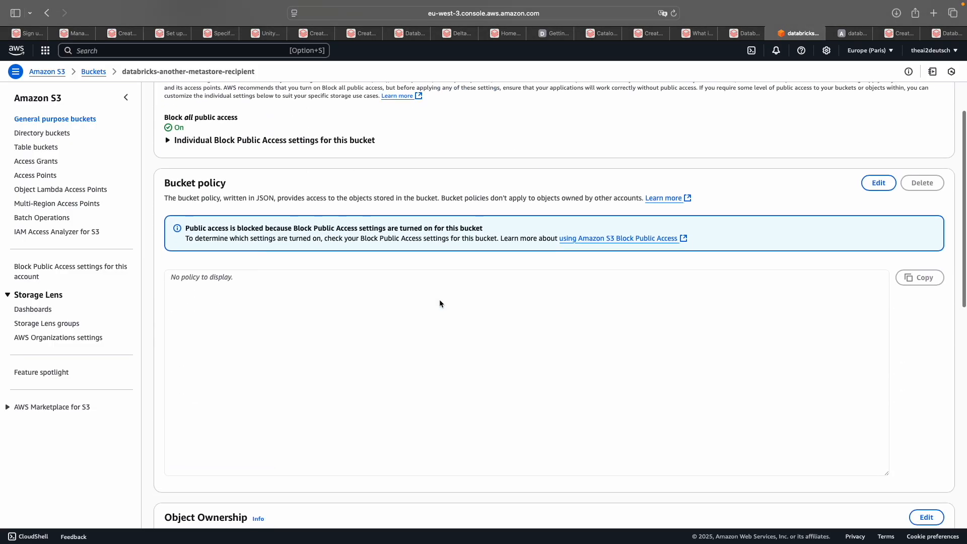
- Edit the bucket policy by pasting in the copied Databricks policy, review the JSON, and save the changes
{"action": "left_click", "coordinate": [879, 165]}
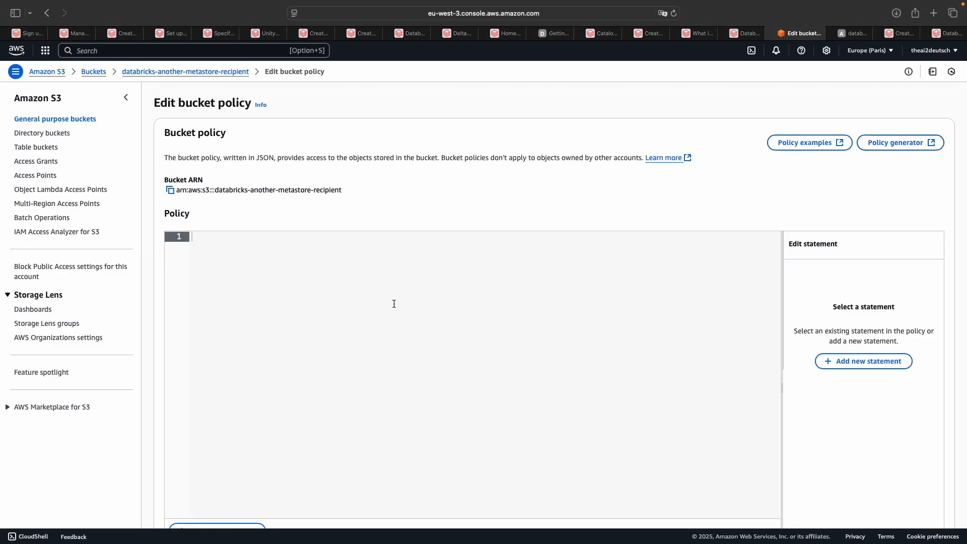
{"action": "key", "text": "super+v"}
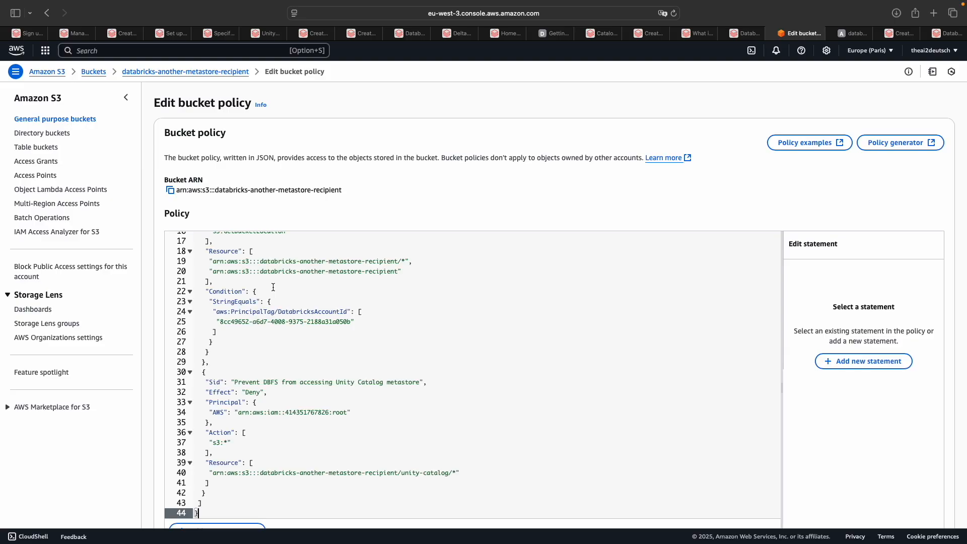
{"action": "scroll", "coordinate": [373, 424], "scroll_direction": "up", "scroll_amount": 5}
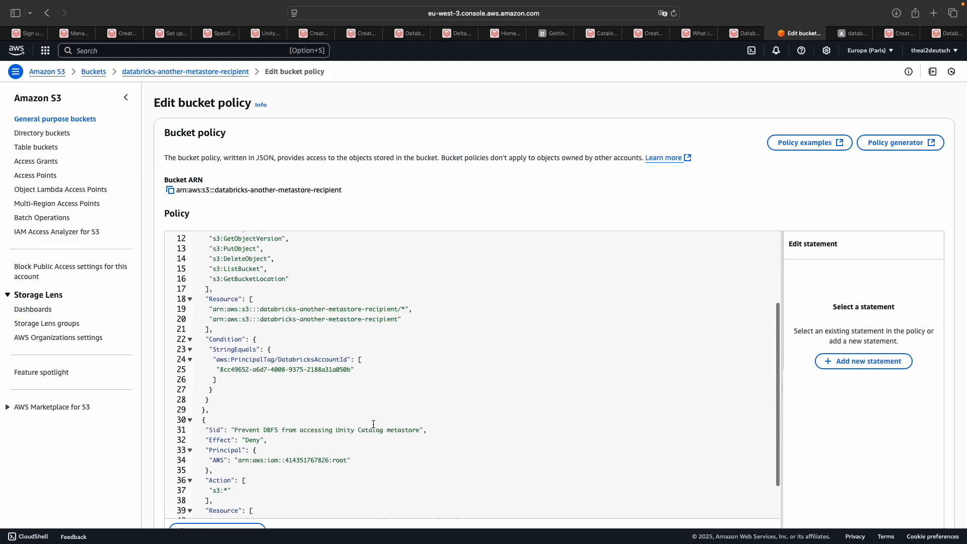
{"action": "scroll", "coordinate": [425, 223], "scroll_direction": "down", "scroll_amount": 3}
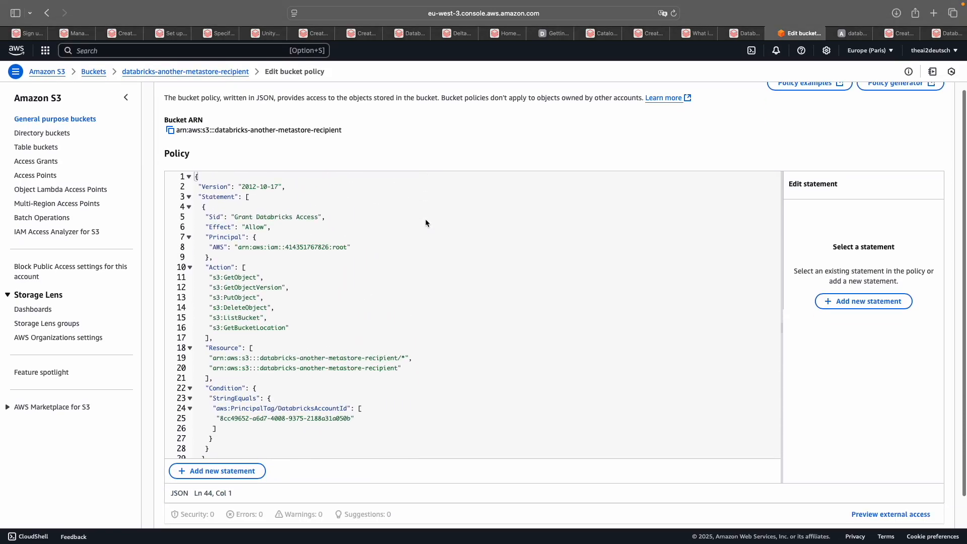
{"action": "scroll", "coordinate": [310, 277], "scroll_direction": "down", "scroll_amount": 5}
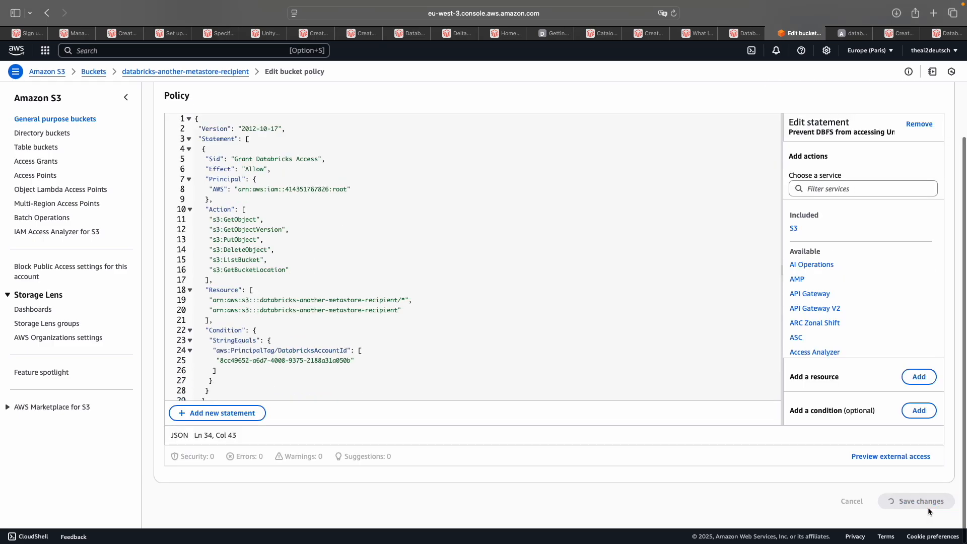
{"action": "left_click", "coordinate": [922, 500]}
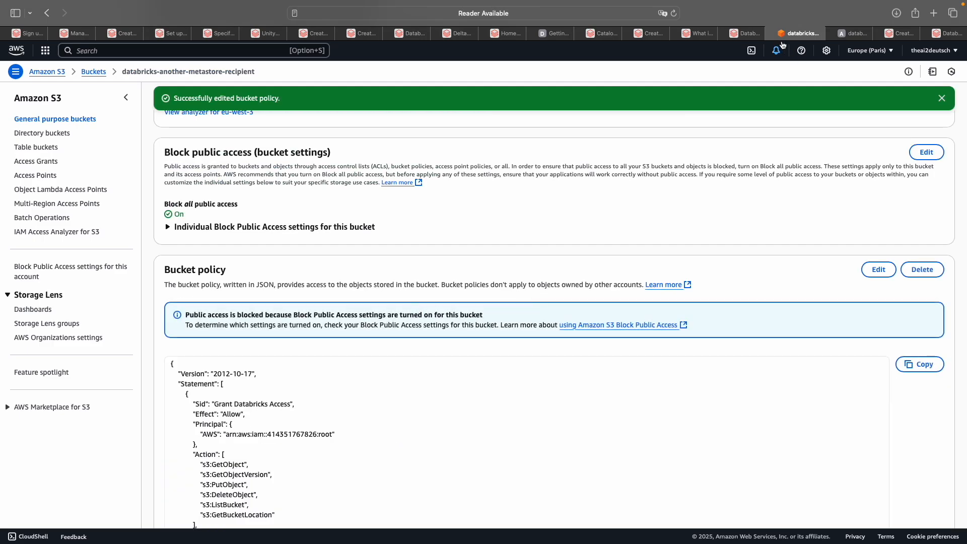
- Return to the Databricks storage step, read the instruction for the IAM role ARN, and activate that field for entry
{"action": "left_click", "coordinate": [744, 37]}
{"action": "left_click", "coordinate": [742, 35]}
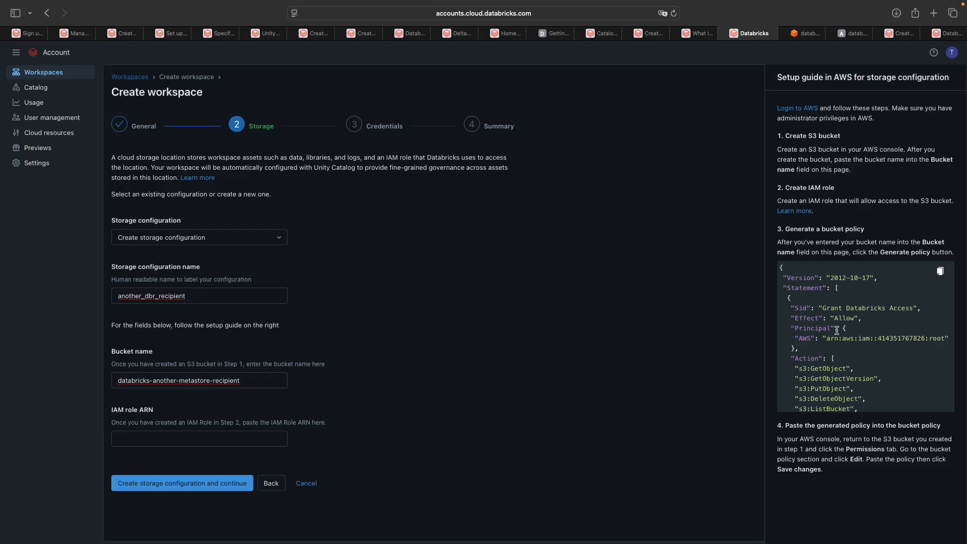
{"action": "left_click", "coordinate": [136, 439]}
{"action": "left_click_drag", "start_coordinate": [161, 423], "coordinate": [327, 423]}
{"action": "left_click", "coordinate": [340, 427]}
{"action": "left_click", "coordinate": [207, 439]}
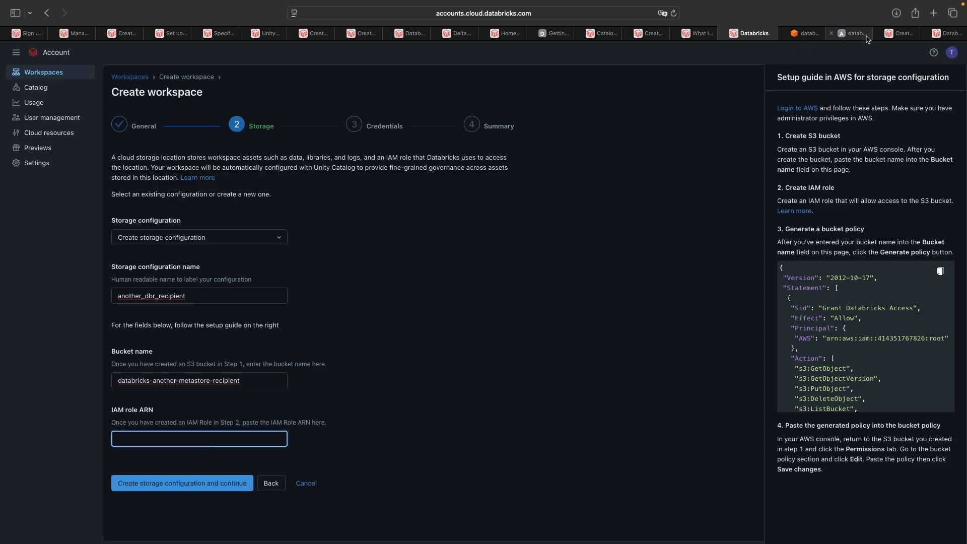
- Copy the ARN of the role databricks-another-recipient-workspace-role from AWS IAM and paste it as the Databricks IAM role ARN
{"action": "left_click", "coordinate": [807, 36]}
{"action": "scroll", "coordinate": [353, 239], "scroll_direction": "up", "scroll_amount": 3}
{"action": "left_click", "coordinate": [101, 52]}
{"action": "type", "text": "iam"}
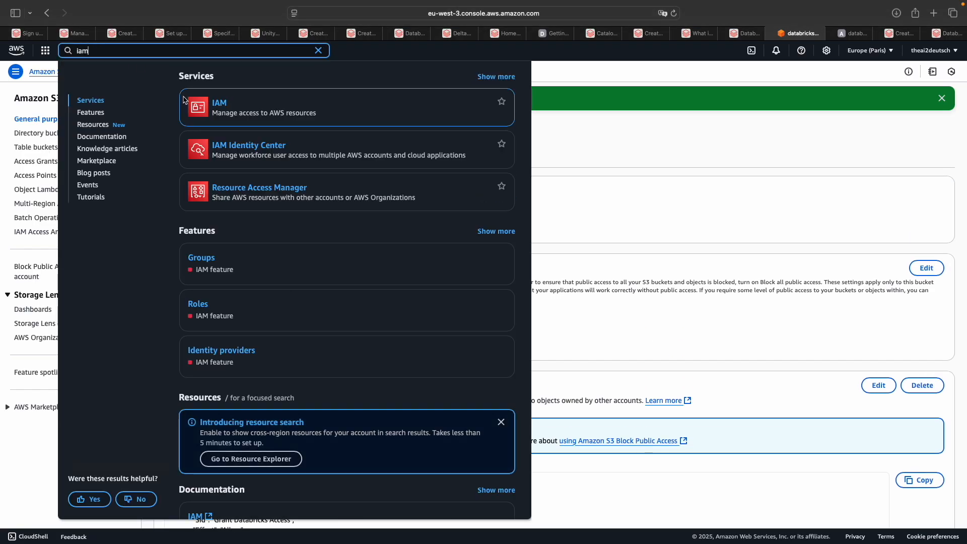
{"action": "left_click", "coordinate": [220, 104]}
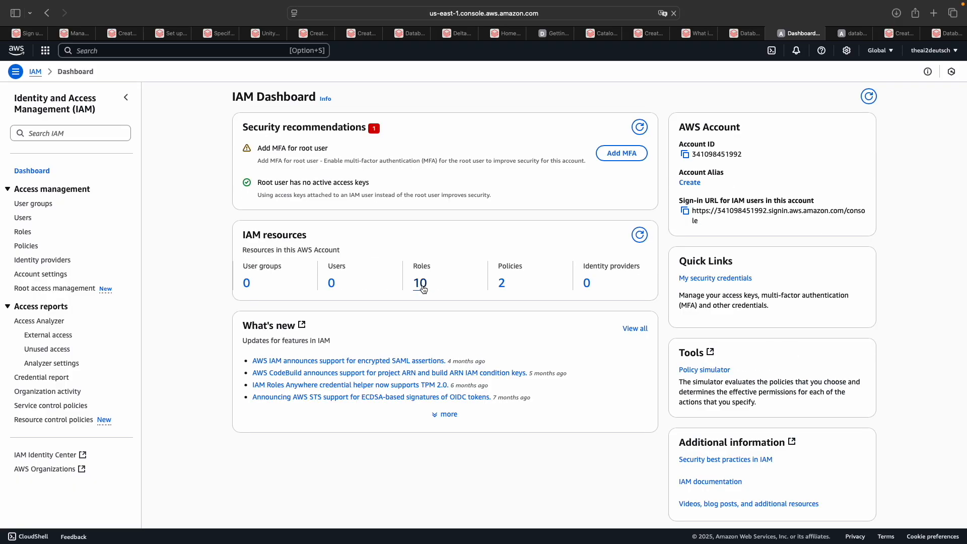
{"action": "left_click", "coordinate": [421, 283]}
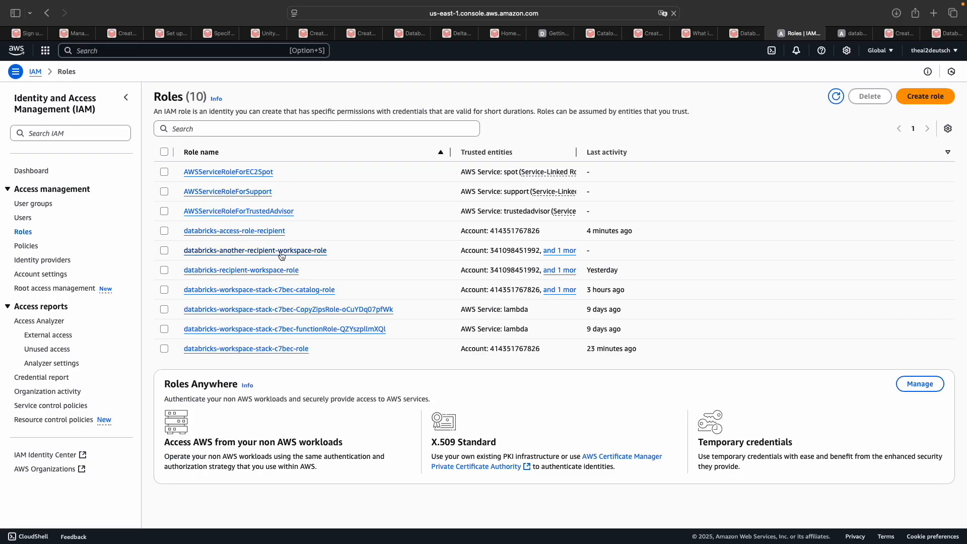
{"action": "left_click", "coordinate": [255, 252]}
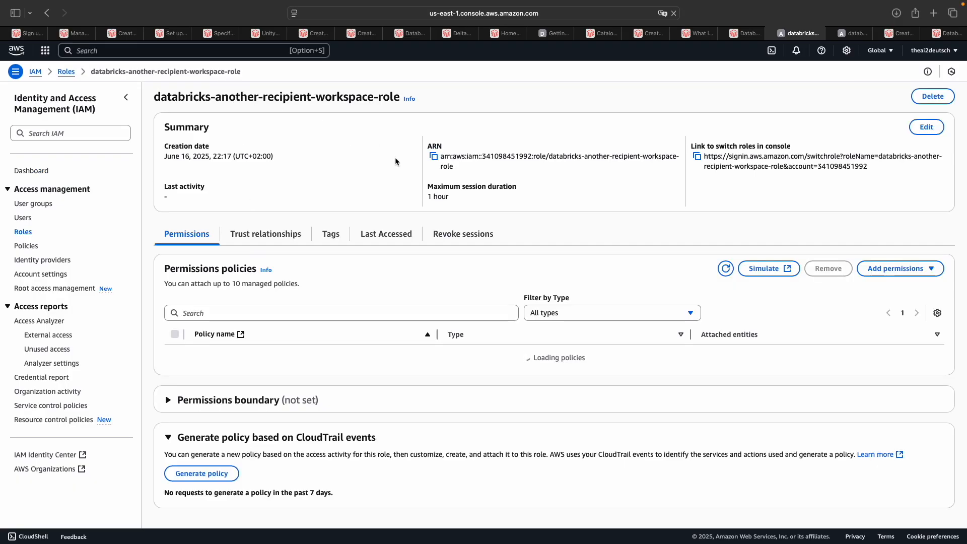
{"action": "left_click", "coordinate": [433, 156]}
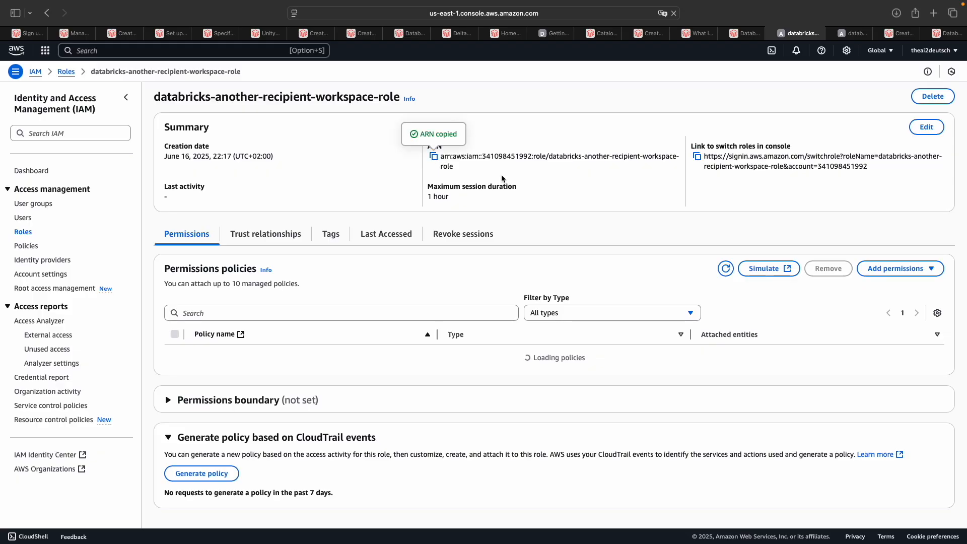
{"action": "left_click", "coordinate": [750, 33]}
{"action": "key", "text": "super+v"}
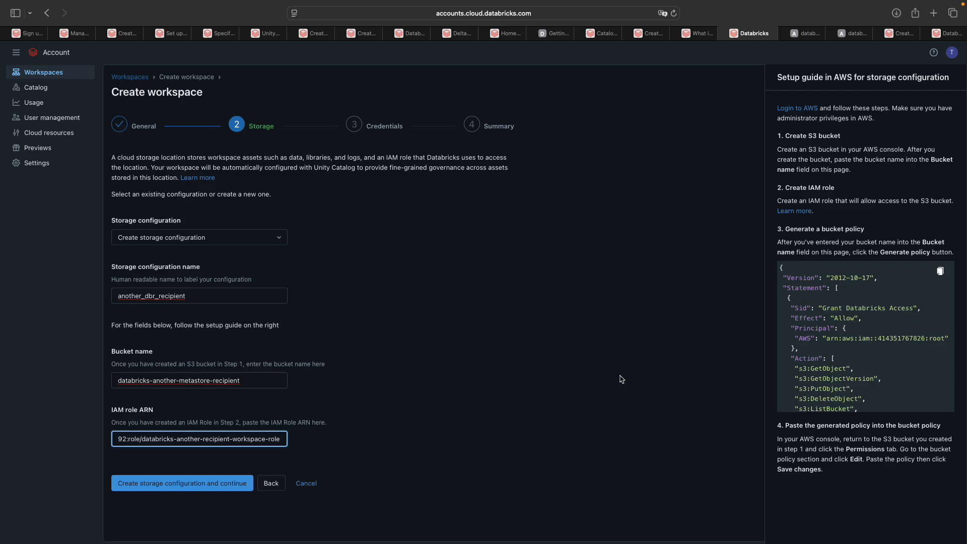
- Read the documentation's Step 4 instructions on the storage configuration name, S3 bucket name, IAM role ARN and final confirmation
{"action": "left_click", "coordinate": [895, 33]}
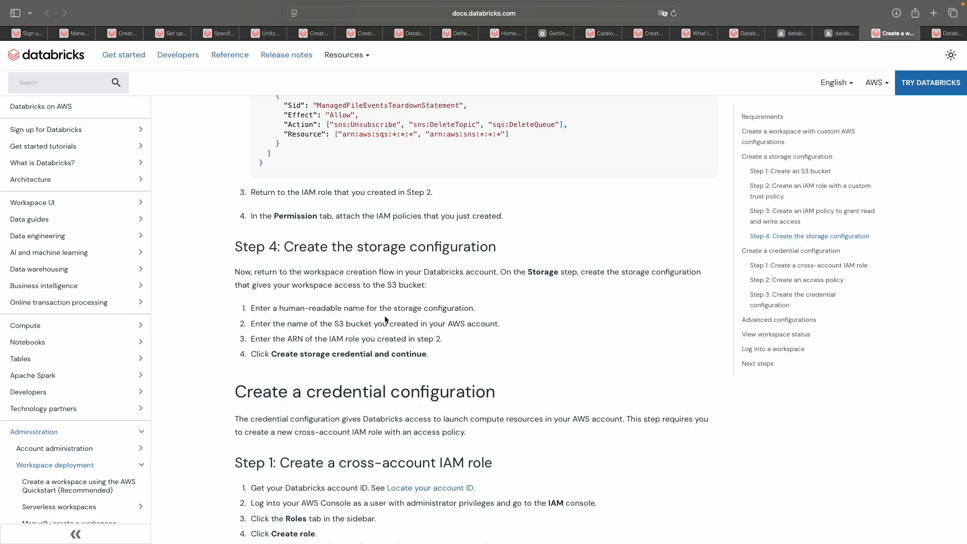
{"action": "left_click_drag", "start_coordinate": [319, 246], "coordinate": [452, 247]}
{"action": "left_click_drag", "start_coordinate": [262, 272], "coordinate": [680, 280]}
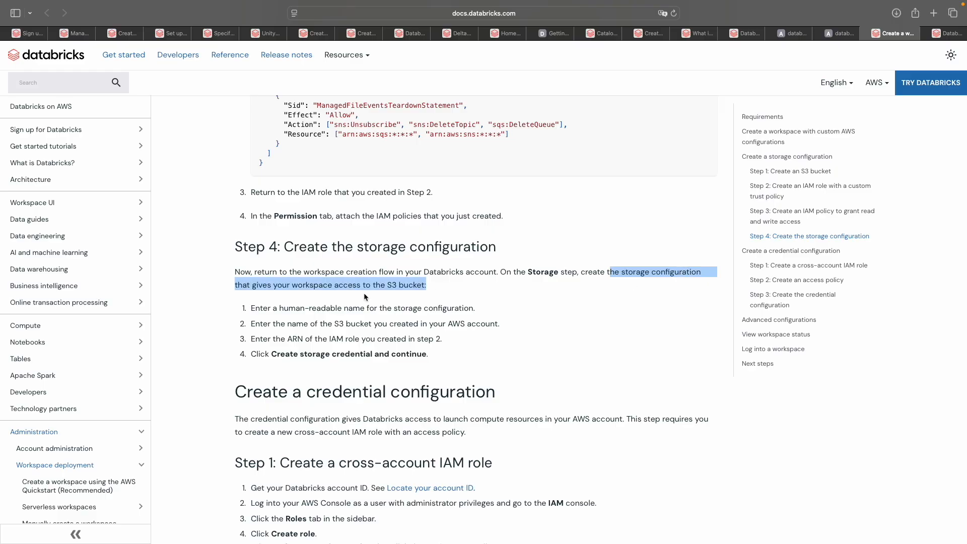
{"action": "left_click", "coordinate": [300, 286]}
{"action": "left_click_drag", "start_coordinate": [427, 287], "coordinate": [340, 285]}
{"action": "left_click_drag", "start_coordinate": [256, 310], "coordinate": [470, 310]}
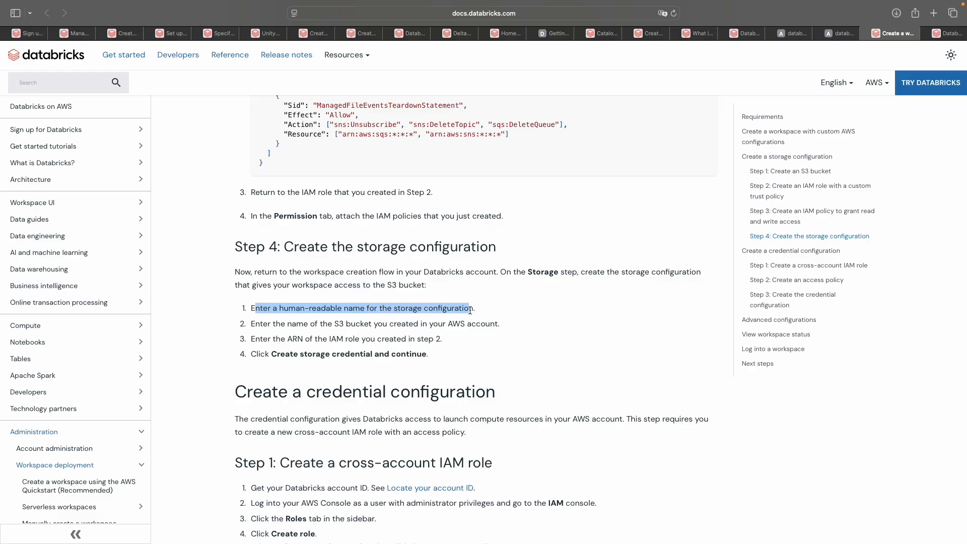
{"action": "left_click", "coordinate": [484, 313]}
{"action": "left_click_drag", "start_coordinate": [260, 324], "coordinate": [488, 322]}
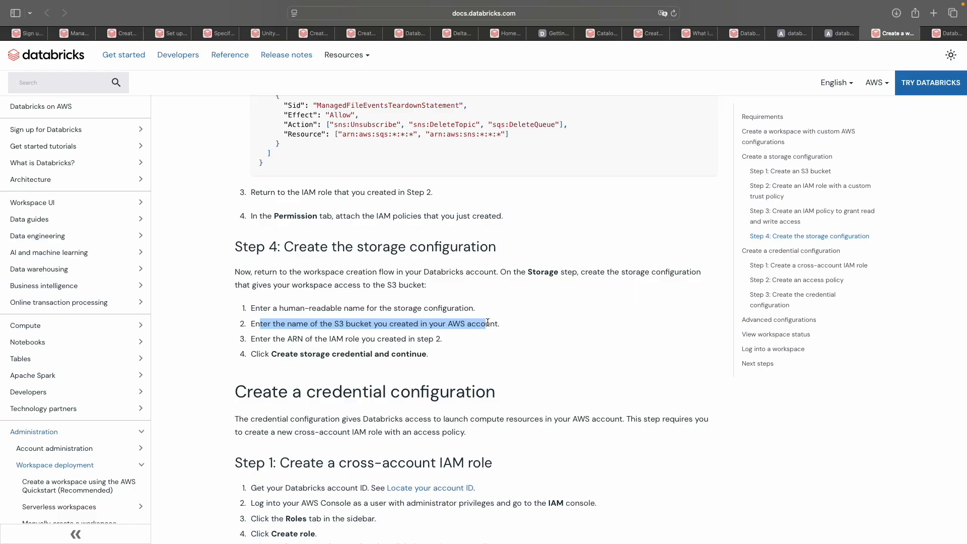
{"action": "left_click_drag", "start_coordinate": [262, 336], "coordinate": [426, 345]}
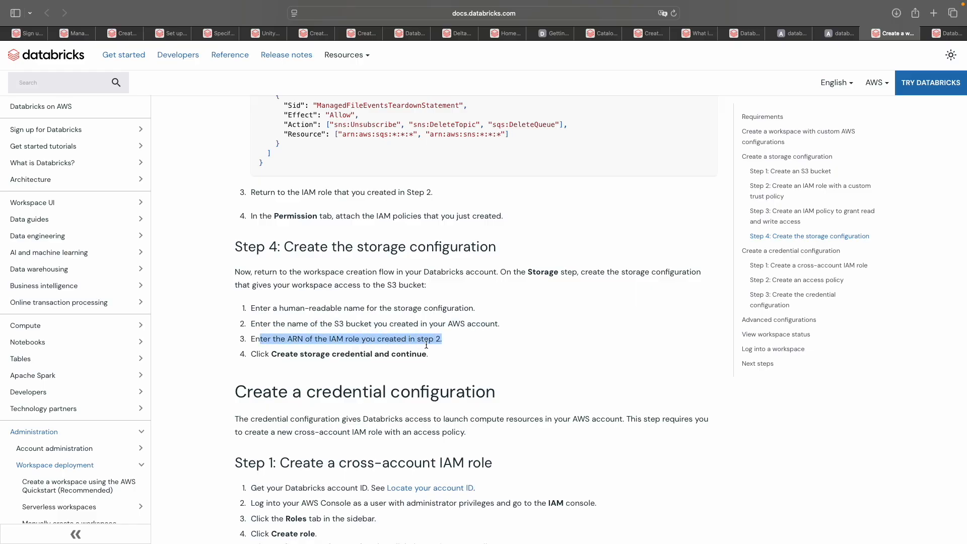
{"action": "left_click_drag", "start_coordinate": [258, 354], "coordinate": [417, 355]}
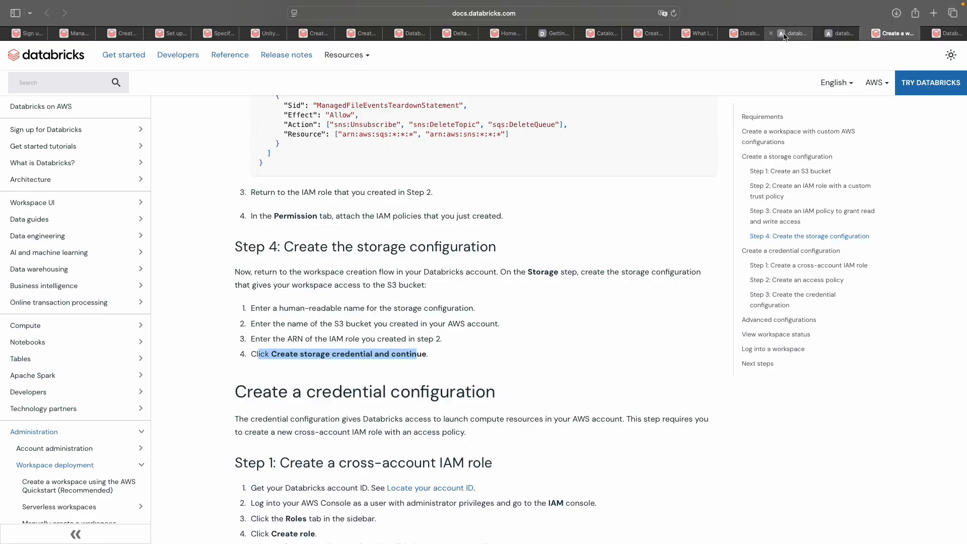
- Create the storage configuration in Databricks, continue to Credentials, and read its explanation of the cross-account IAM role and cluster costs
{"action": "left_click", "coordinate": [744, 33]}
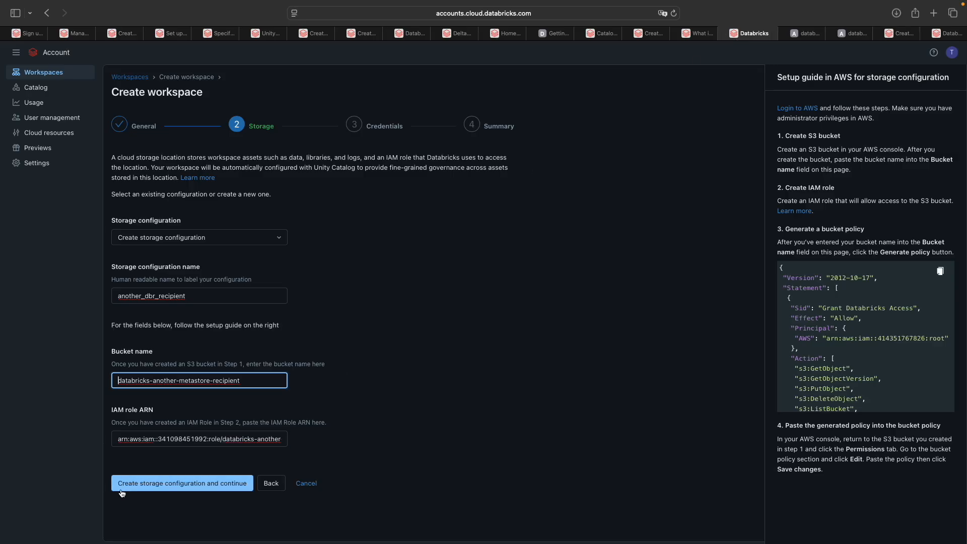
{"action": "left_click", "coordinate": [167, 485]}
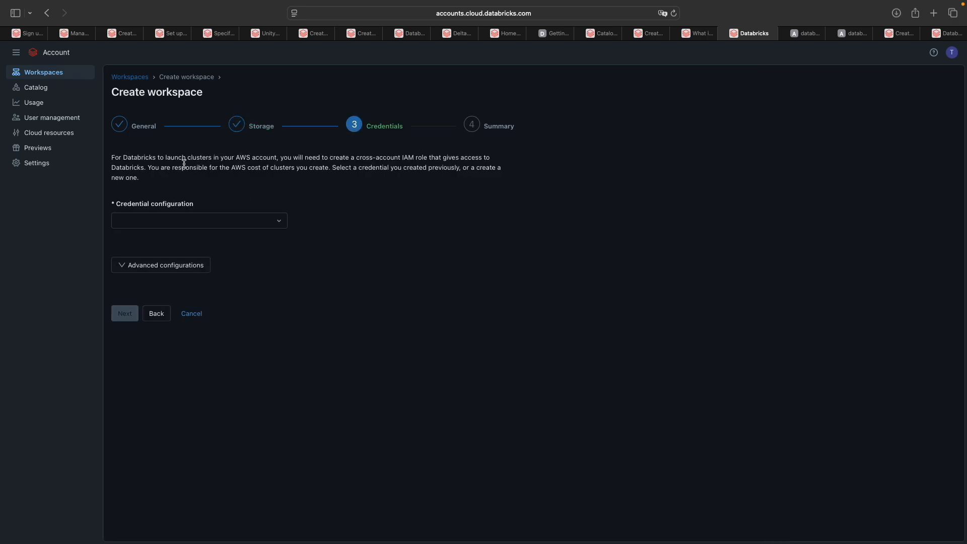
{"action": "left_click_drag", "start_coordinate": [183, 157], "coordinate": [473, 160]}
{"action": "left_click_drag", "start_coordinate": [121, 169], "coordinate": [374, 168]}
{"action": "left_click", "coordinate": [353, 168]}
{"action": "left_click_drag", "start_coordinate": [198, 168], "coordinate": [331, 169]}
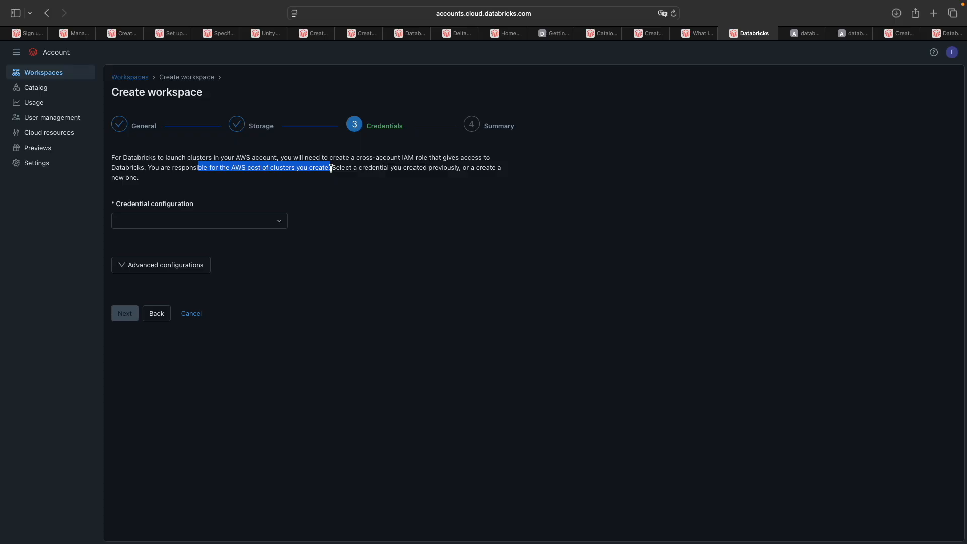
{"action": "left_click", "coordinate": [354, 168]}
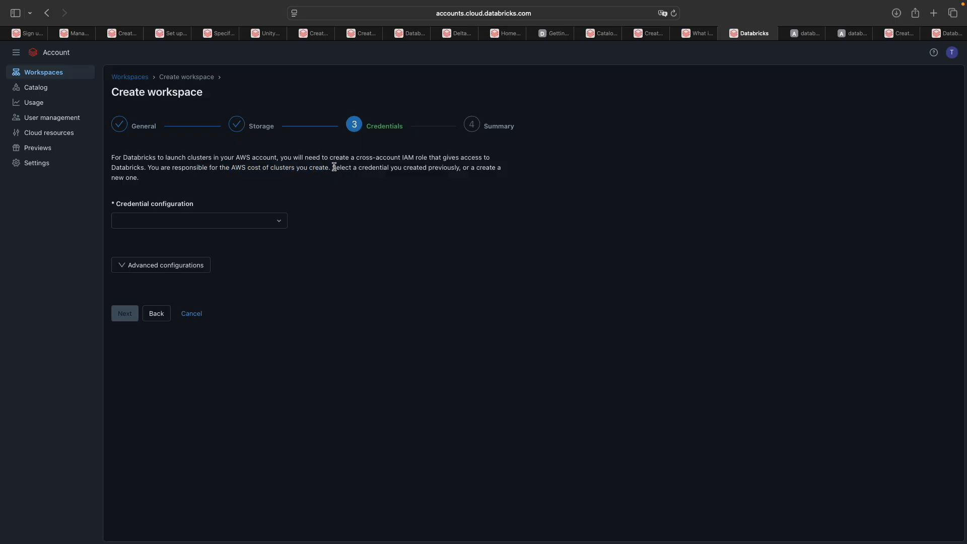
- Read the instruction about selecting or creating a credential, and choose to add new credentials as the credential configuration
{"action": "left_click_drag", "start_coordinate": [334, 168], "coordinate": [456, 169]}
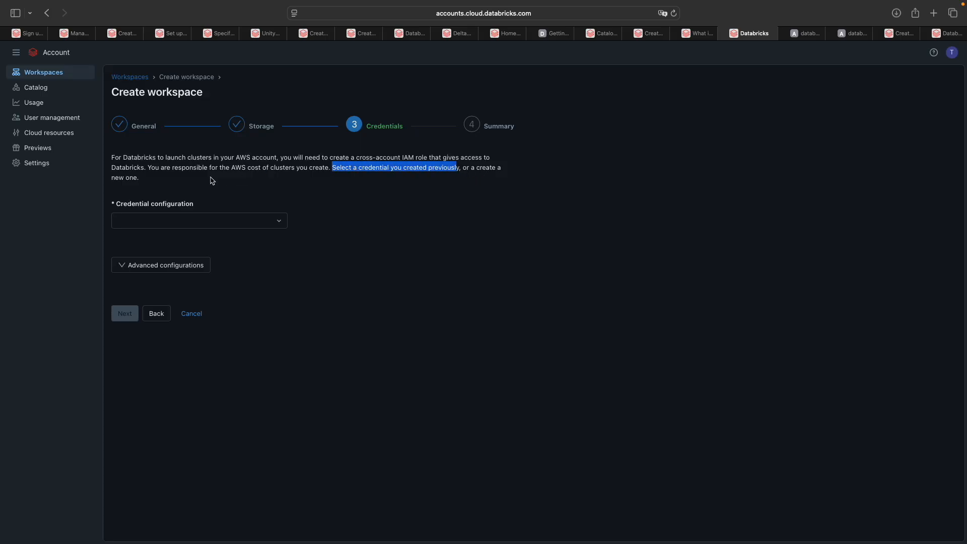
{"action": "left_click", "coordinate": [147, 177]}
{"action": "left_click", "coordinate": [215, 227]}
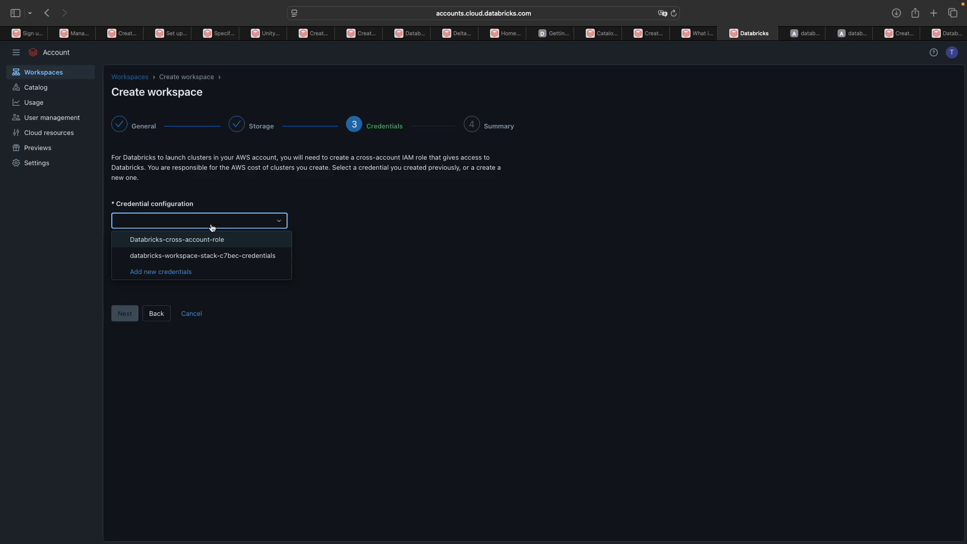
{"action": "left_click", "coordinate": [180, 273]}
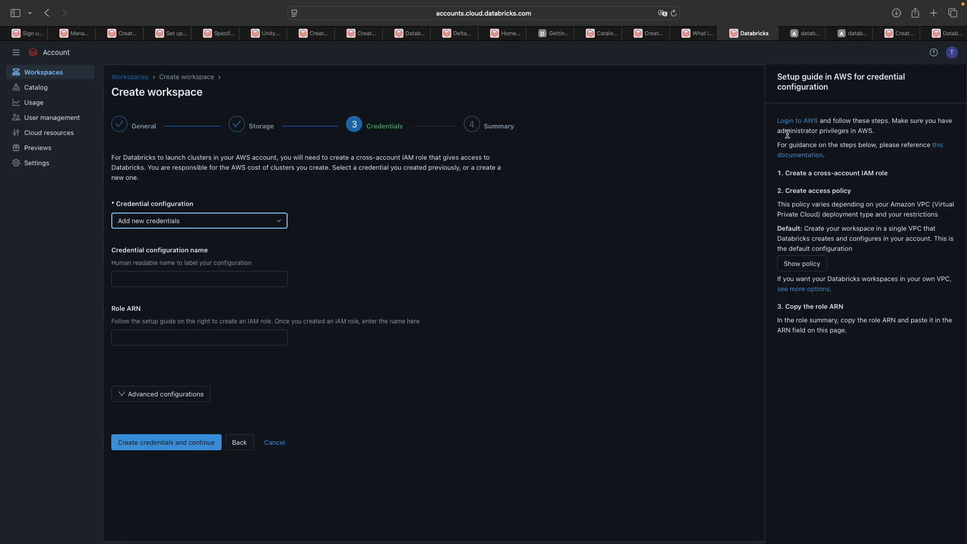
- Read the introduction of the AWS credential setup guide and open its linked documentation in a new tab
{"action": "left_click_drag", "start_coordinate": [853, 121], "coordinate": [924, 120]}
{"action": "left_click_drag", "start_coordinate": [792, 131], "coordinate": [864, 143]}
{"action": "left_click", "coordinate": [891, 146]}
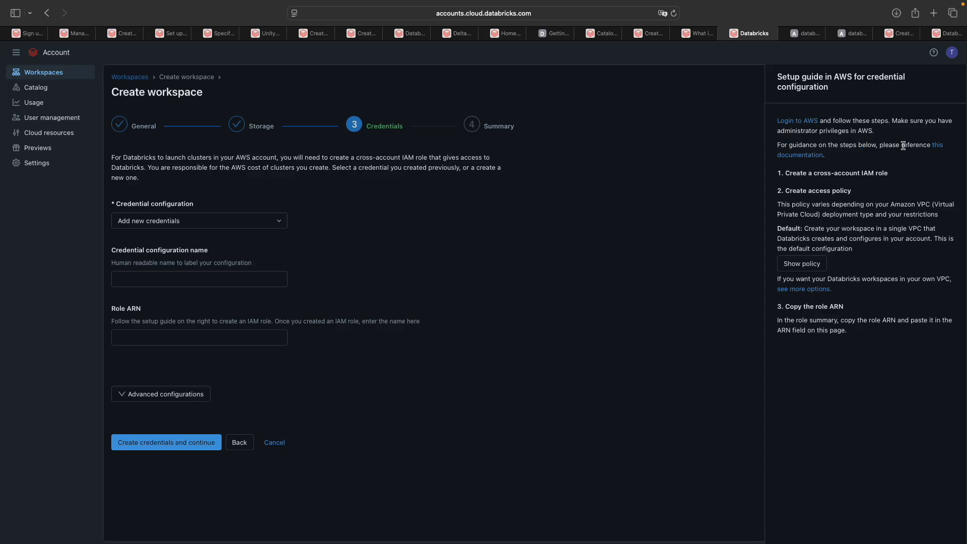
{"action": "right_click", "coordinate": [938, 146]}
{"action": "left_click", "coordinate": [886, 154]}
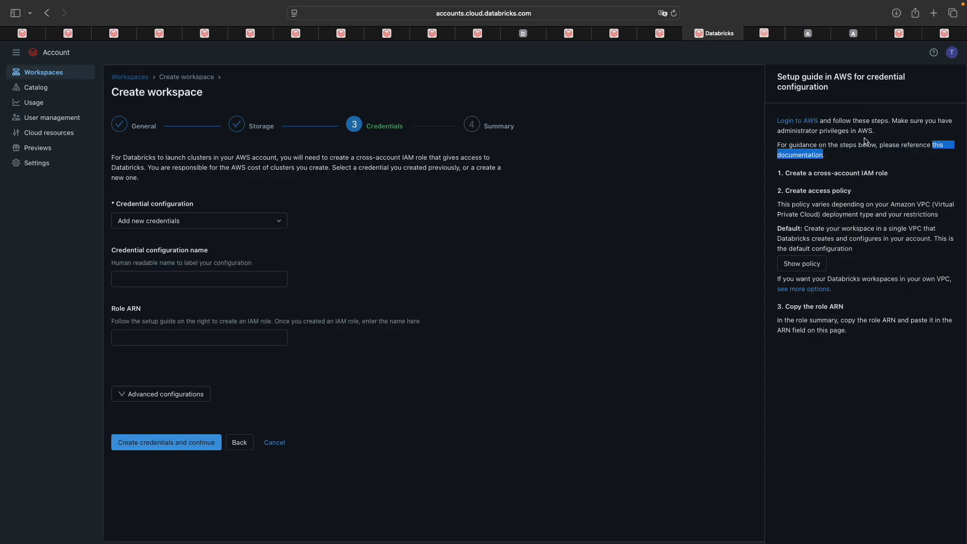
- Find the Create a credential configuration section in the open Databricks documentation pages
{"action": "left_click", "coordinate": [763, 39]}
{"action": "left_click", "coordinate": [601, 317]}
{"action": "scroll", "coordinate": [401, 218], "scroll_direction": "up", "scroll_amount": 3}
{"action": "scroll", "coordinate": [401, 219], "scroll_direction": "up", "scroll_amount": 4}
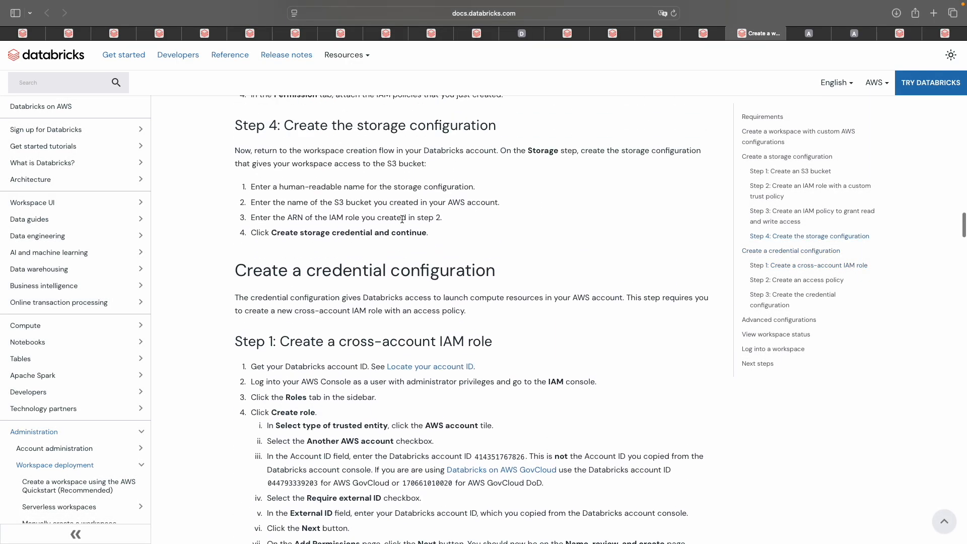
{"action": "left_click", "coordinate": [896, 37]}
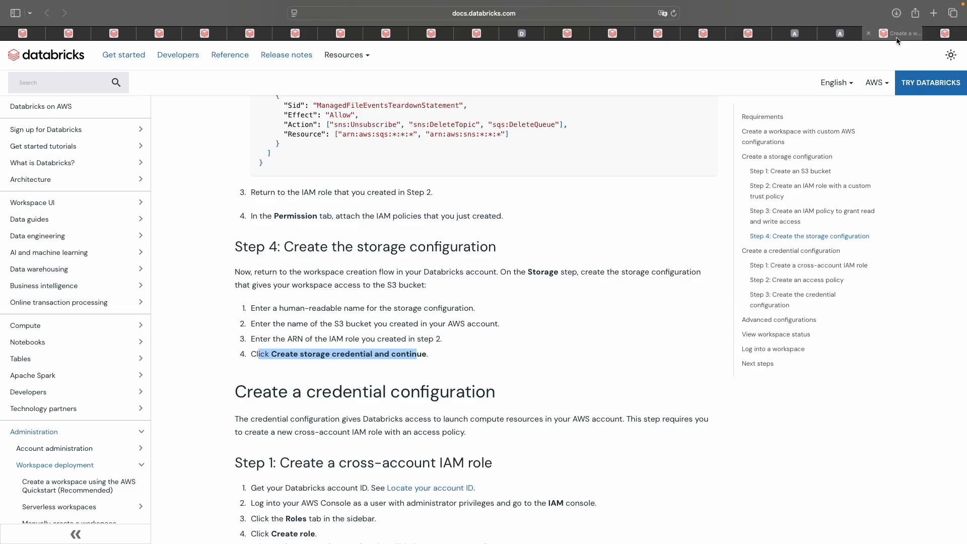
{"action": "scroll", "coordinate": [503, 252], "scroll_direction": "down", "scroll_amount": 4}
{"action": "left_click_drag", "start_coordinate": [294, 191], "coordinate": [464, 192]}
{"action": "left_click", "coordinate": [750, 32]}
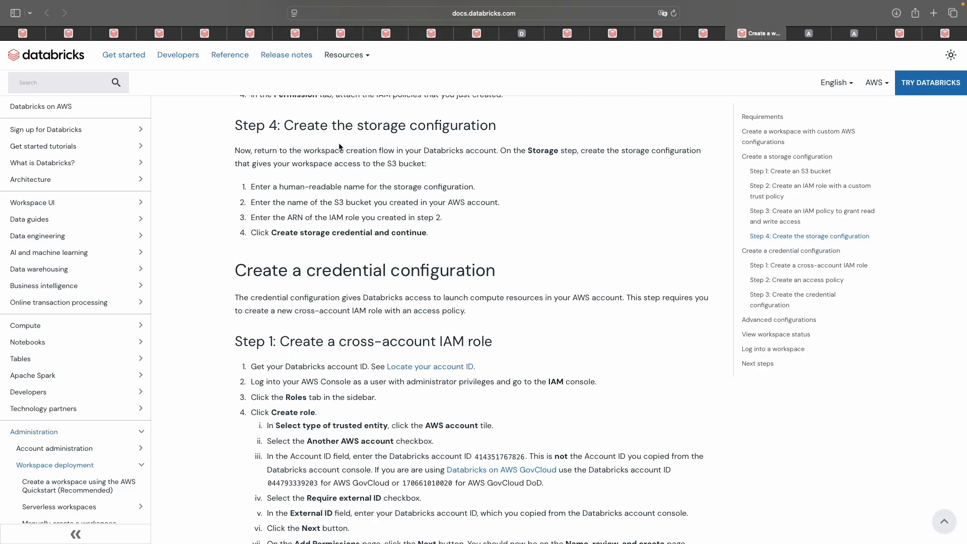
{"action": "left_click_drag", "start_coordinate": [331, 270], "coordinate": [425, 271]}
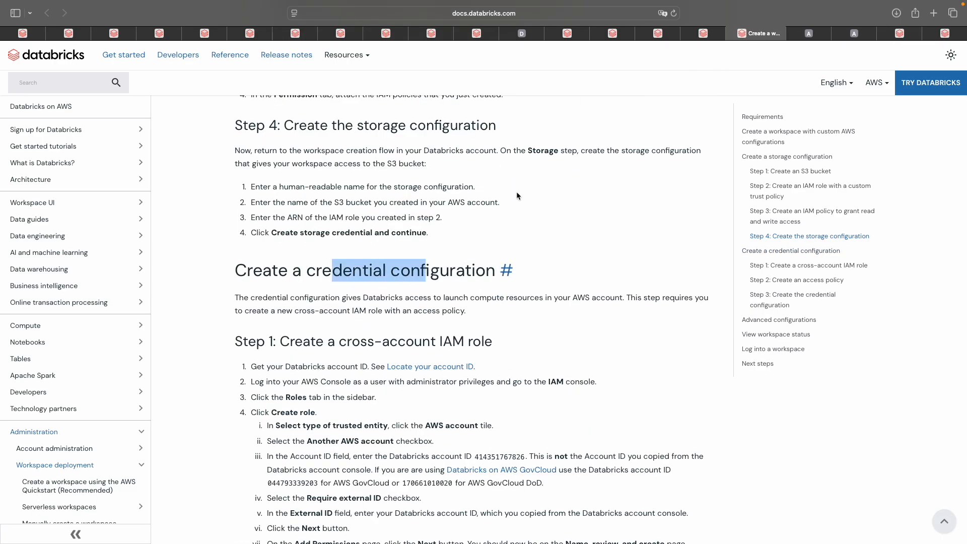
- Read the setup guide's cross-account IAM role item and the documentation's matching Step 1 instructions, up to Create role
{"action": "left_click", "coordinate": [718, 33]}
{"action": "left_click_drag", "start_coordinate": [793, 174], "coordinate": [883, 175]}
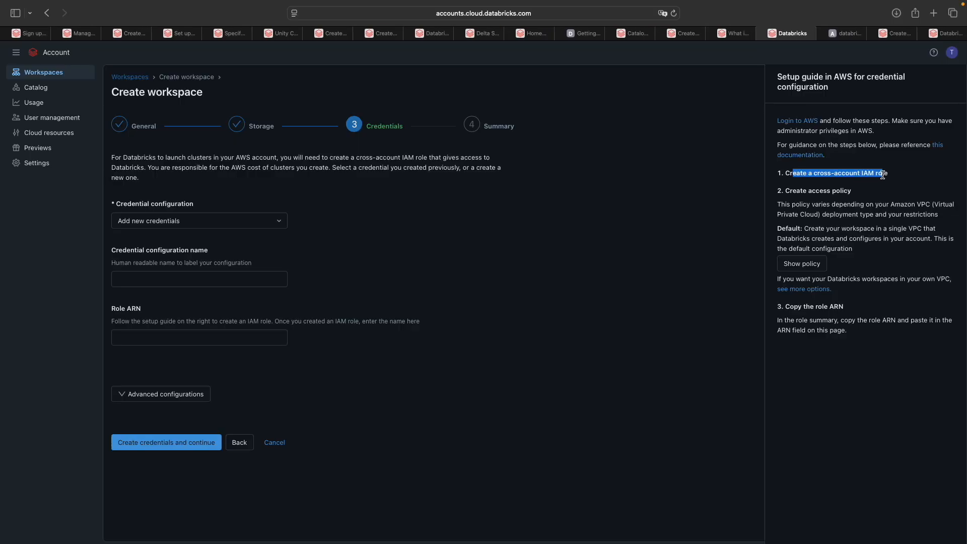
{"action": "left_click", "coordinate": [889, 33]}
{"action": "scroll", "coordinate": [439, 295], "scroll_direction": "down", "scroll_amount": 1}
{"action": "left_click_drag", "start_coordinate": [303, 186], "coordinate": [486, 186]}
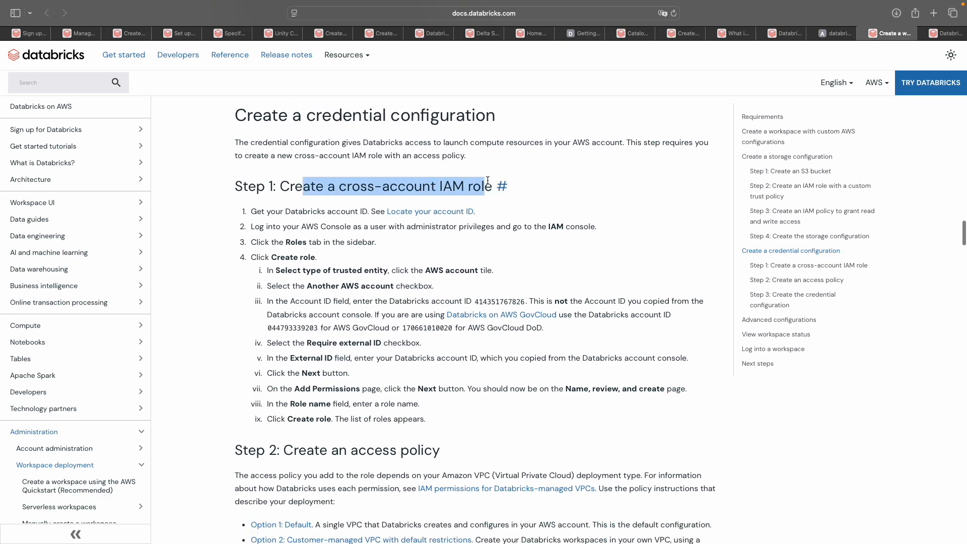
{"action": "left_click_drag", "start_coordinate": [255, 212], "coordinate": [364, 214]}
{"action": "left_click", "coordinate": [365, 214]}
{"action": "left_click_drag", "start_coordinate": [290, 227], "coordinate": [511, 228]}
{"action": "left_click_drag", "start_coordinate": [256, 243], "coordinate": [366, 242]}
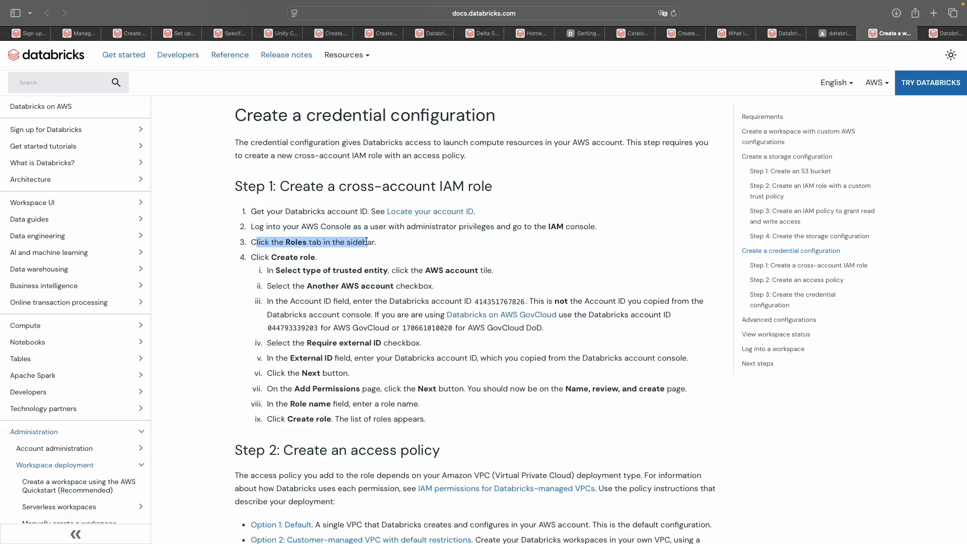
{"action": "left_click_drag", "start_coordinate": [258, 257], "coordinate": [293, 259]}
{"action": "left_click", "coordinate": [312, 259]}
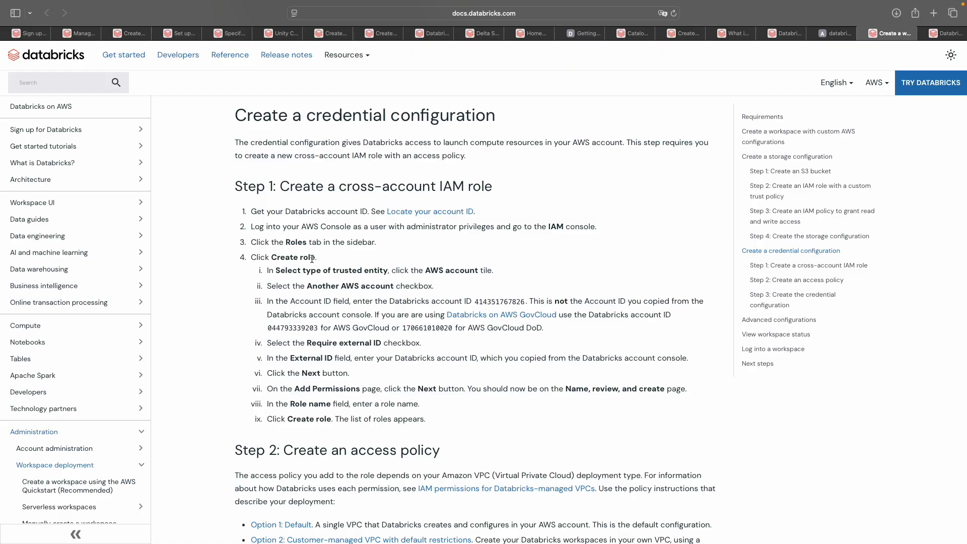
- Start creating a new role in AWS IAM with AWS account as the trusted entity type, as the documentation instructs
{"action": "left_click", "coordinate": [837, 33]}
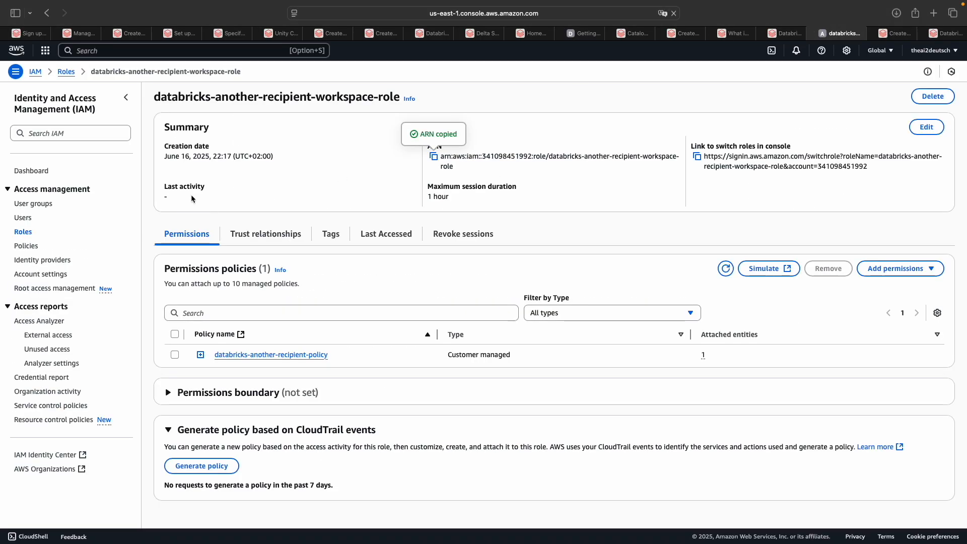
{"action": "left_click", "coordinate": [67, 73]}
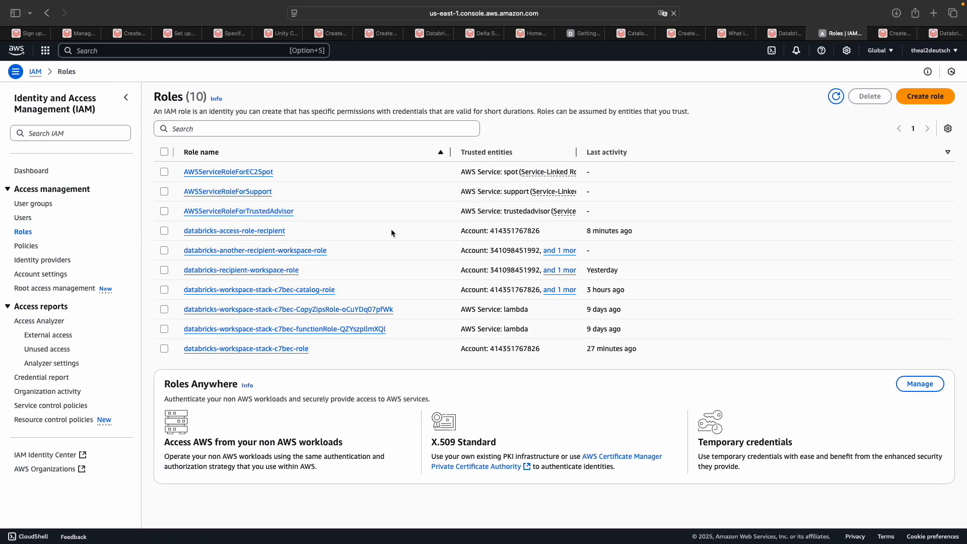
{"action": "left_click", "coordinate": [929, 97]}
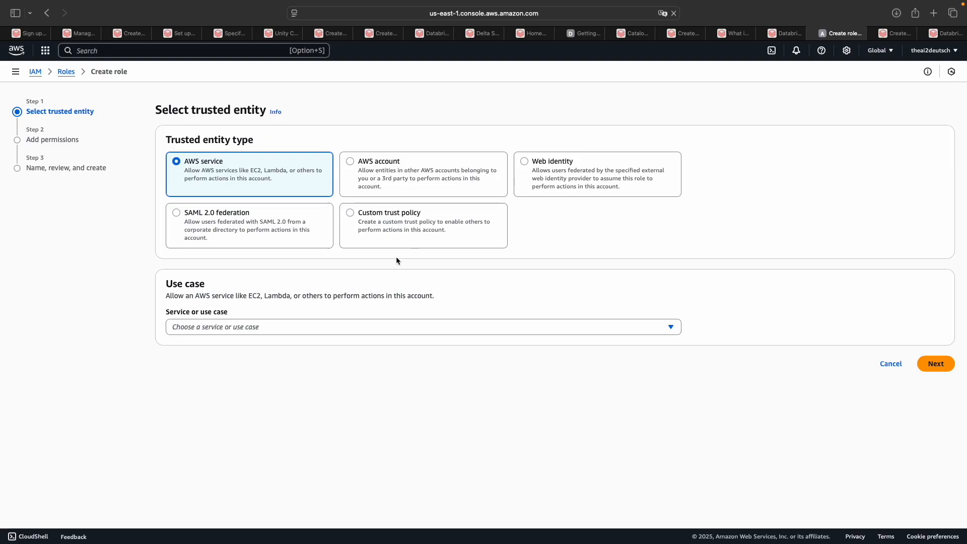
{"action": "left_click", "coordinate": [890, 33]}
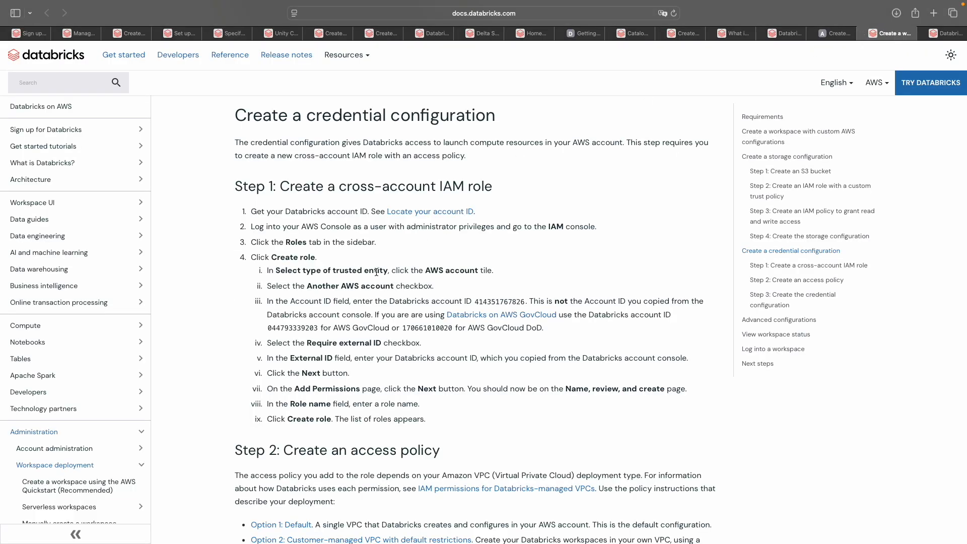
{"action": "left_click_drag", "start_coordinate": [425, 271], "coordinate": [494, 268]}
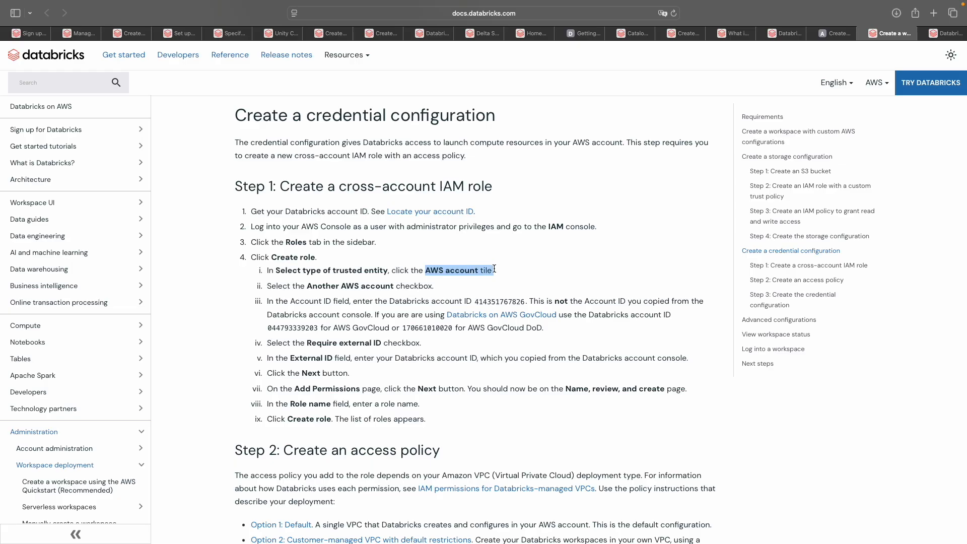
{"action": "left_click", "coordinate": [821, 34]}
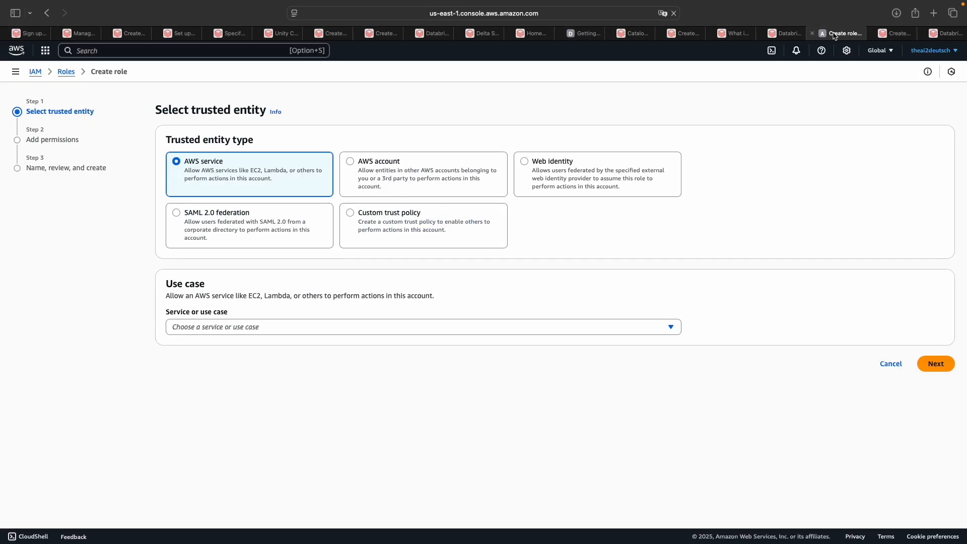
{"action": "left_click", "coordinate": [357, 165]}
- Check the documentation's next instruction and set the role to trust Another AWS account
{"action": "left_click", "coordinate": [893, 33]}
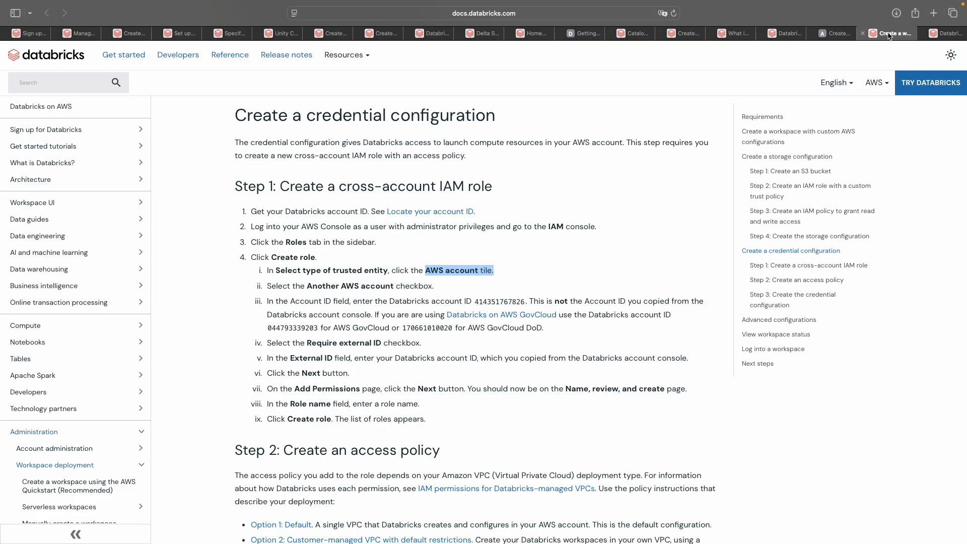
{"action": "left_click_drag", "start_coordinate": [276, 288], "coordinate": [432, 288]}
{"action": "left_click", "coordinate": [836, 33]}
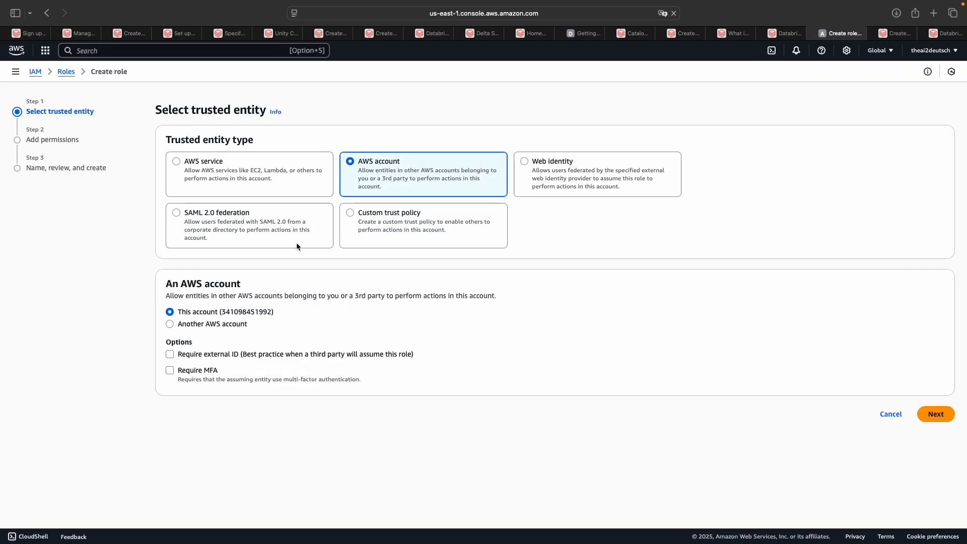
{"action": "left_click", "coordinate": [170, 324]}
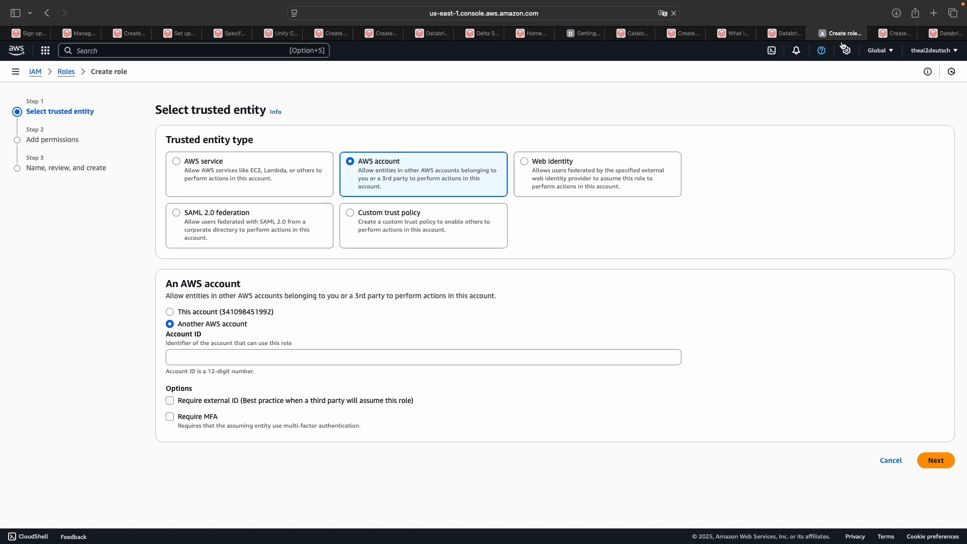
- Copy the Databricks account ID from the documentation and paste it as the trusted Account ID of the new AWS role
{"action": "left_click", "coordinate": [892, 33]}
{"action": "left_click_drag", "start_coordinate": [278, 301], "coordinate": [415, 301]}
{"action": "left_click", "coordinate": [443, 300]}
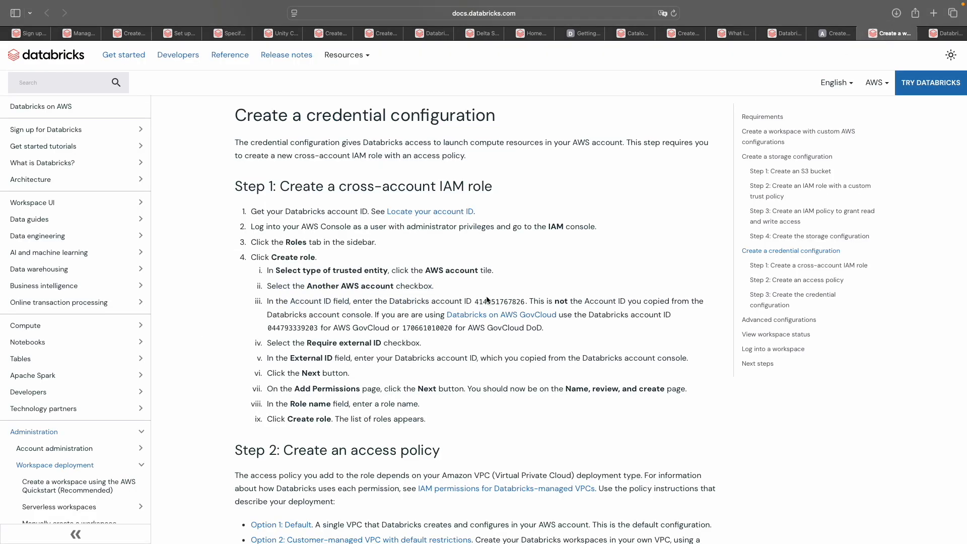
{"action": "double_click", "coordinate": [496, 301]}
{"action": "key", "text": "super+c"}
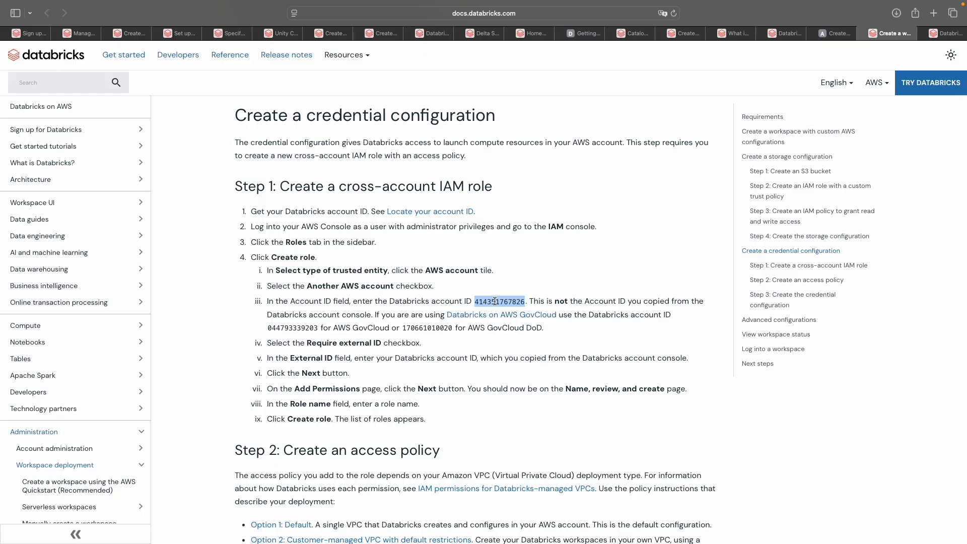
{"action": "left_click", "coordinate": [836, 33]}
{"action": "left_click", "coordinate": [200, 360]}
{"action": "key", "text": "super+v"}
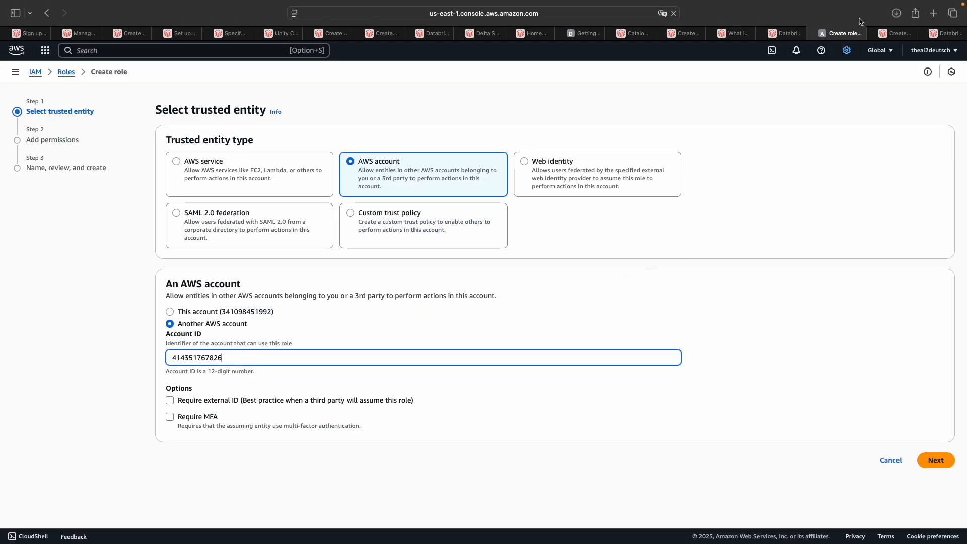
- Read the documentation's warning about the account ID and look up the own account ID in the Databricks account console
{"action": "left_click", "coordinate": [889, 34]}
{"action": "left_click", "coordinate": [552, 299]}
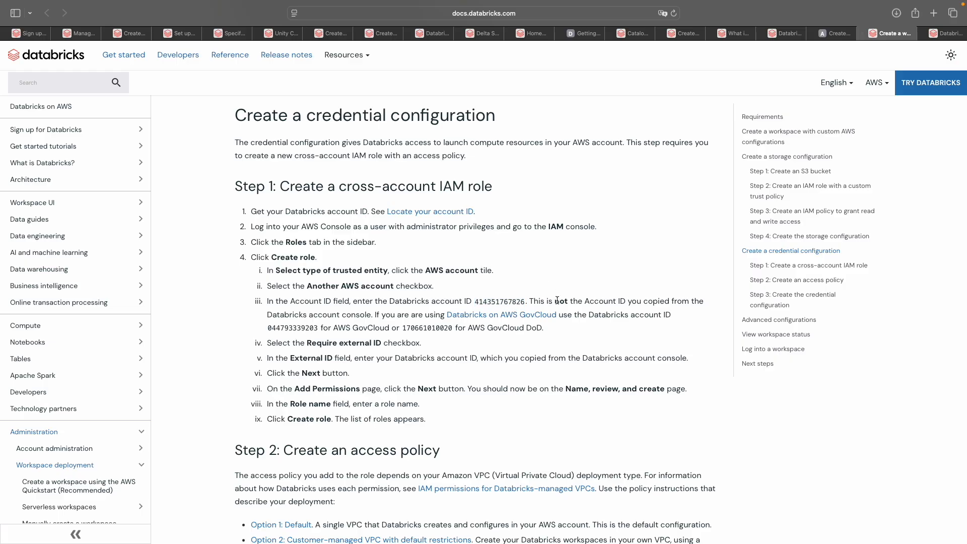
{"action": "left_click_drag", "start_coordinate": [272, 313], "coordinate": [375, 313]}
{"action": "left_click", "coordinate": [394, 316]}
{"action": "left_click", "coordinate": [936, 34]}
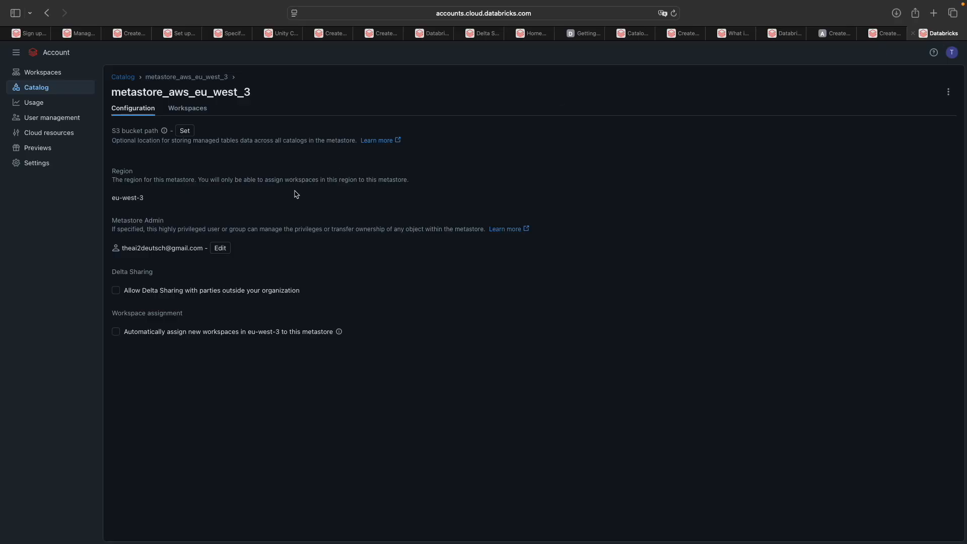
{"action": "left_click", "coordinate": [44, 90]}
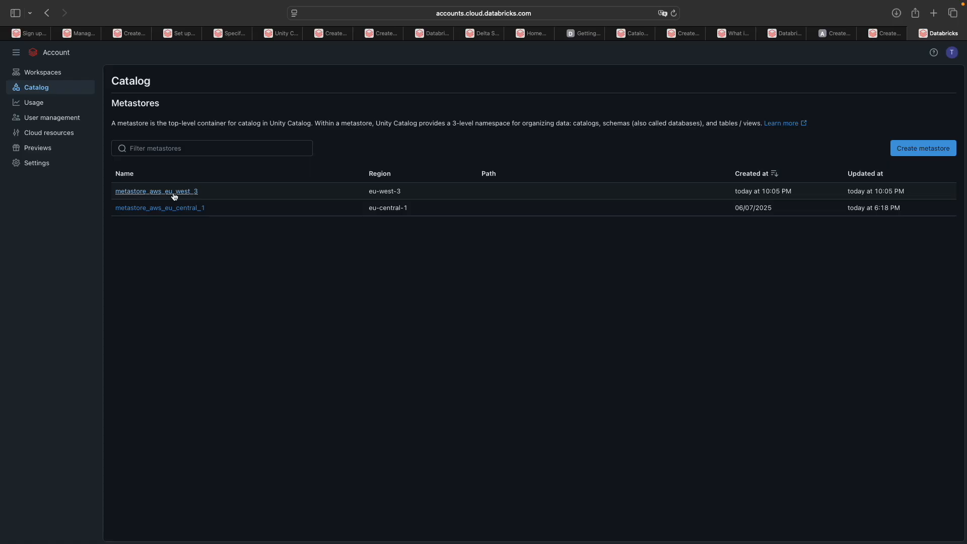
{"action": "left_click", "coordinate": [157, 191]}
{"action": "left_click", "coordinate": [947, 57]}
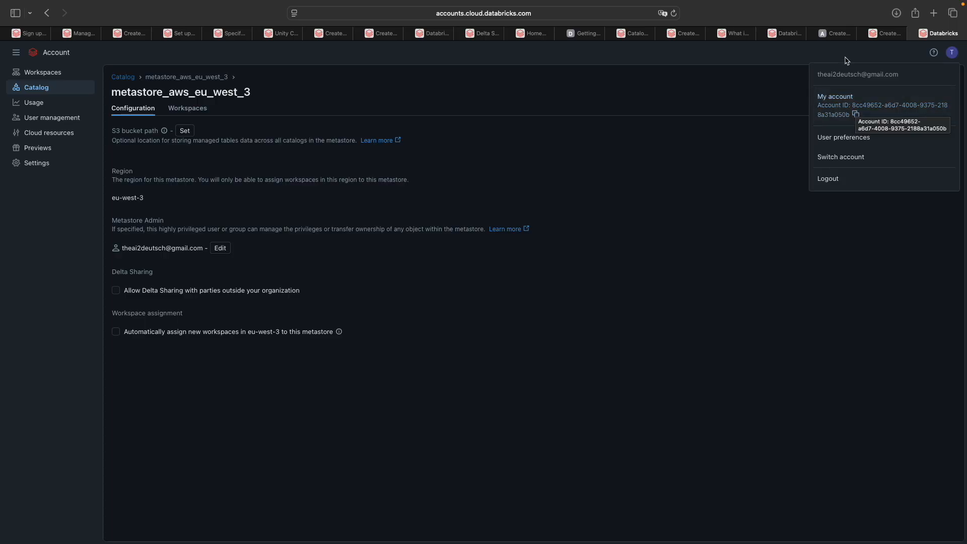
- Reread the documentation's Account ID instruction, including which ID not to use and the note on Databricks on AWS GovCloud
{"action": "left_click", "coordinate": [860, 35]}
{"action": "left_click_drag", "start_coordinate": [280, 301], "coordinate": [355, 301]}
{"action": "left_click", "coordinate": [326, 301]}
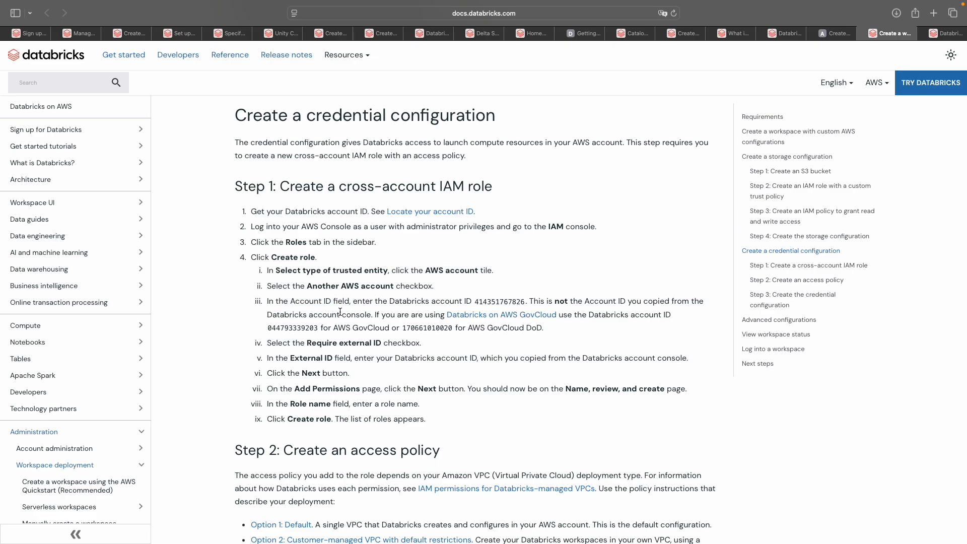
{"action": "left_click_drag", "start_coordinate": [399, 301], "coordinate": [480, 303]}
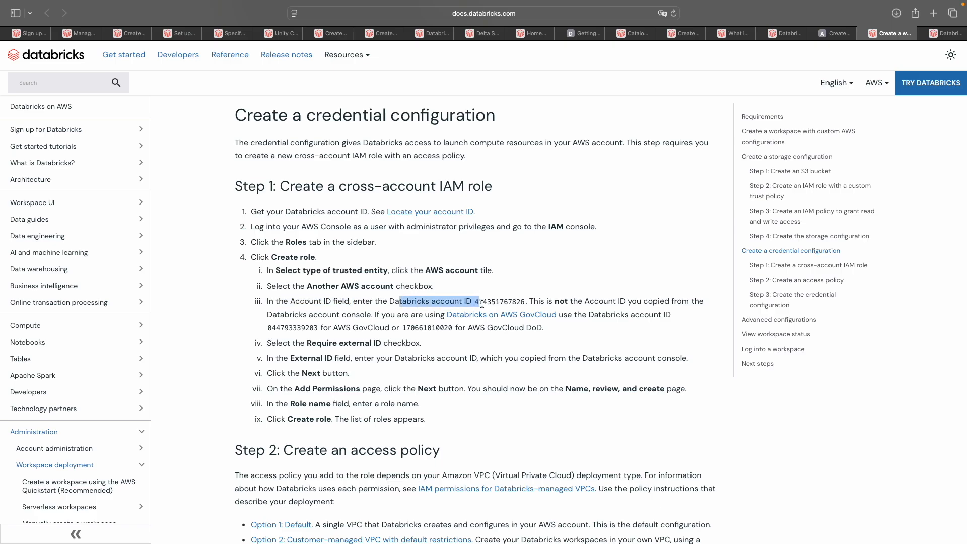
{"action": "double_click", "coordinate": [502, 301]}
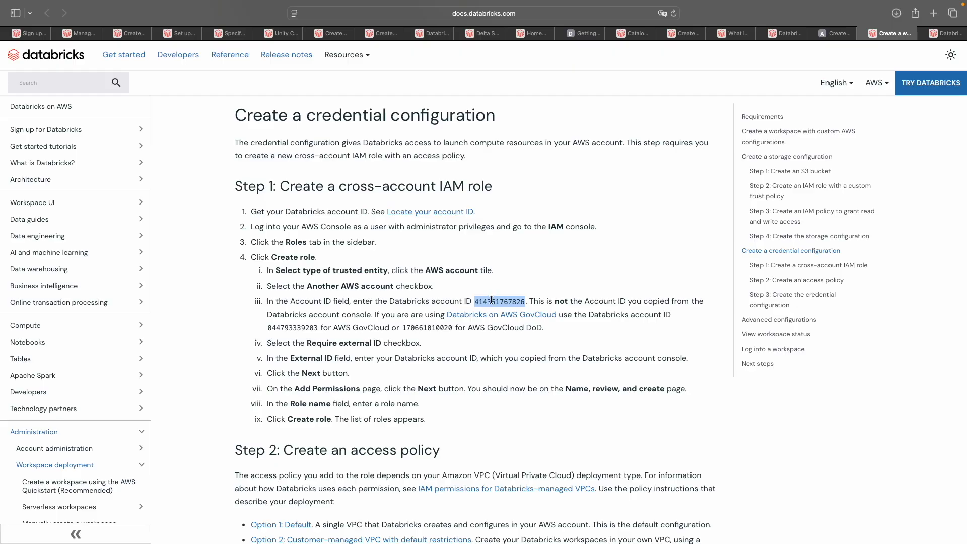
{"action": "left_click_drag", "start_coordinate": [548, 303], "coordinate": [682, 304]}
{"action": "left_click_drag", "start_coordinate": [273, 315], "coordinate": [364, 318]}
{"action": "left_click", "coordinate": [385, 317]}
{"action": "left_click_drag", "start_coordinate": [378, 318], "coordinate": [418, 317]}
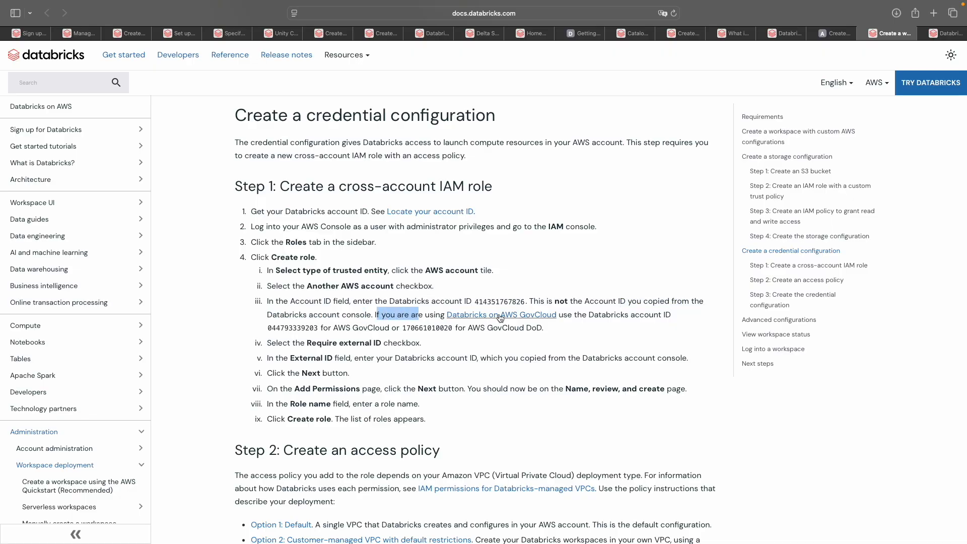
{"action": "scroll", "coordinate": [577, 324], "scroll_direction": "down", "scroll_amount": 1}
{"action": "left_click_drag", "start_coordinate": [589, 286], "coordinate": [655, 286]}
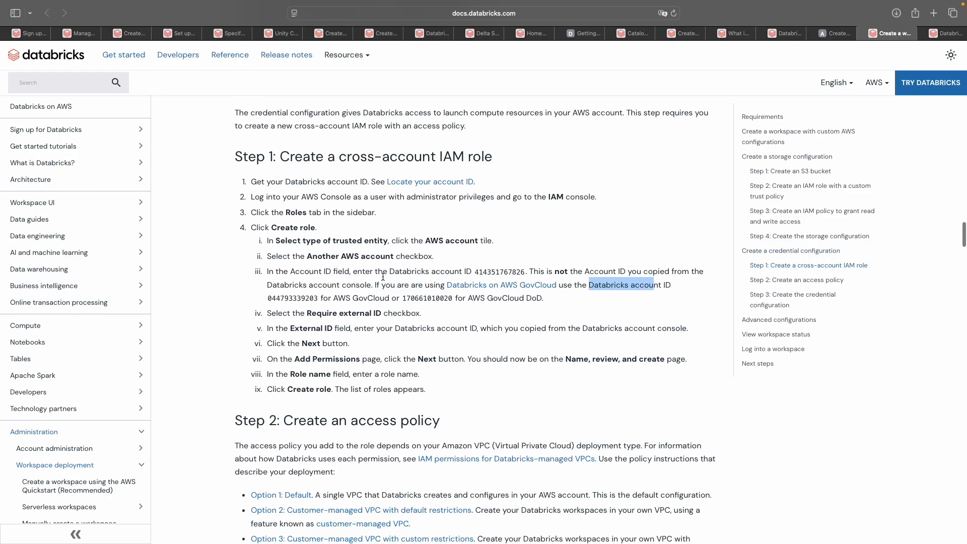
- Check the documentation's next instruction and require an external ID for the new AWS role
{"action": "scroll", "coordinate": [383, 277], "scroll_direction": "down", "scroll_amount": 1}
{"action": "left_click_drag", "start_coordinate": [276, 278], "coordinate": [412, 279]}
{"action": "left_click", "coordinate": [836, 34]}
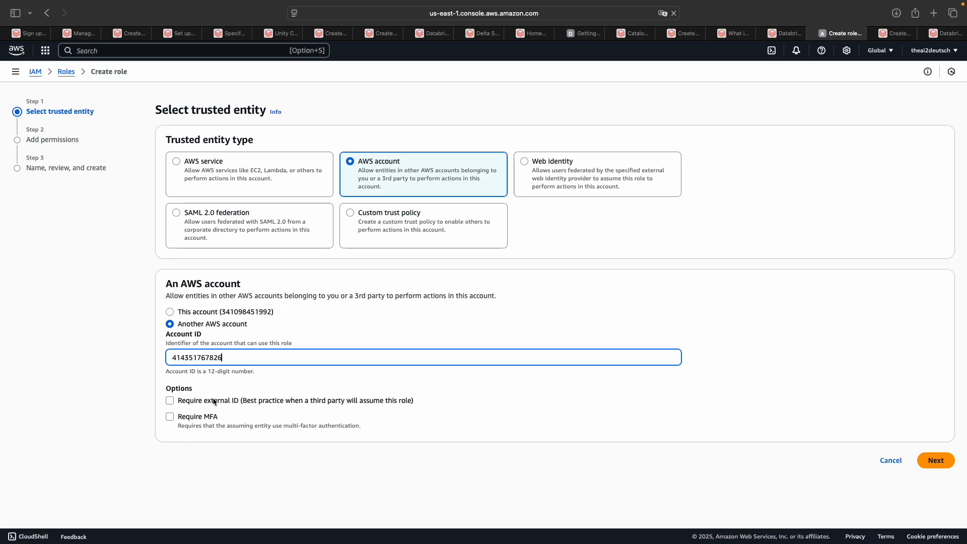
{"action": "left_click", "coordinate": [170, 400]}
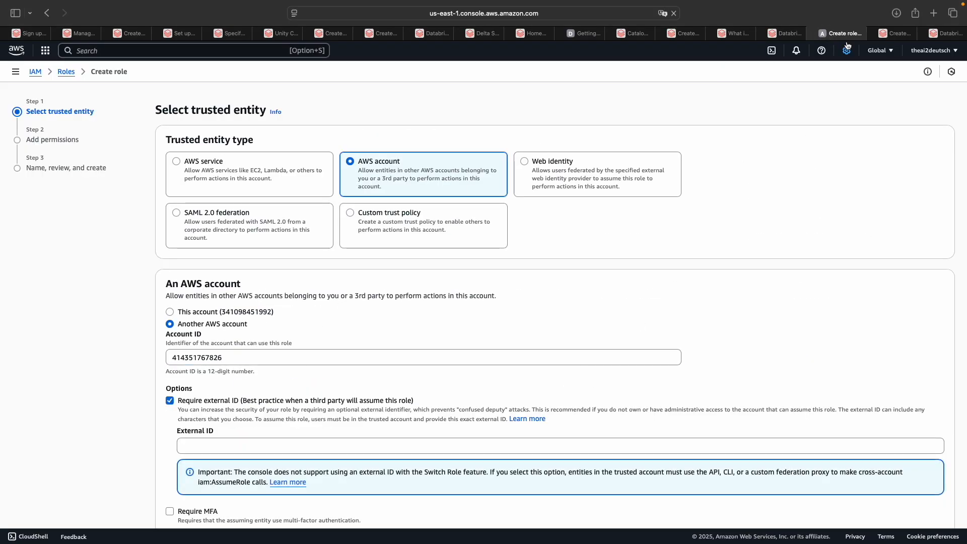
- Copy the own account ID from the Databricks account console and paste it as the role's External ID
{"action": "left_click", "coordinate": [894, 34]}
{"action": "left_click_drag", "start_coordinate": [306, 293], "coordinate": [625, 292]}
{"action": "left_click", "coordinate": [940, 33]}
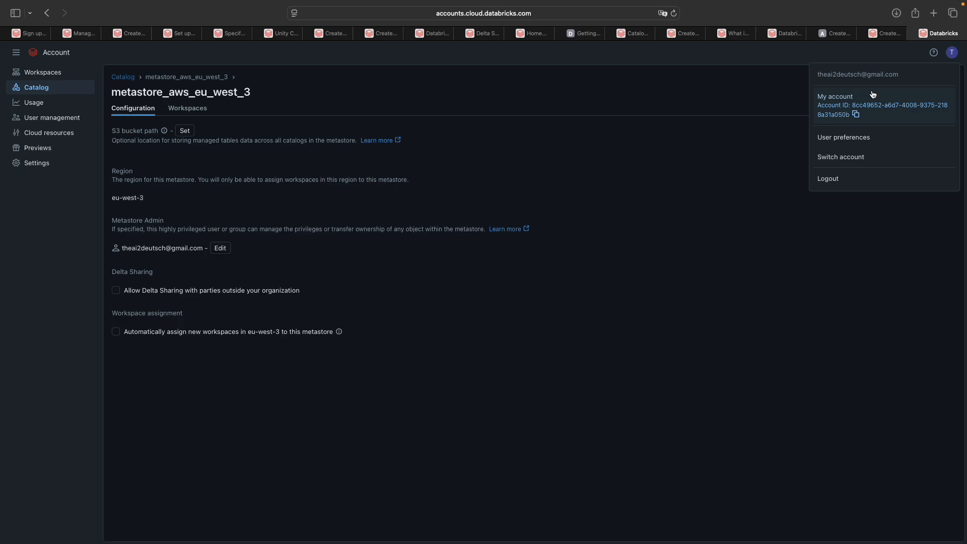
{"action": "left_click", "coordinate": [855, 115]}
{"action": "left_click", "coordinate": [832, 34]}
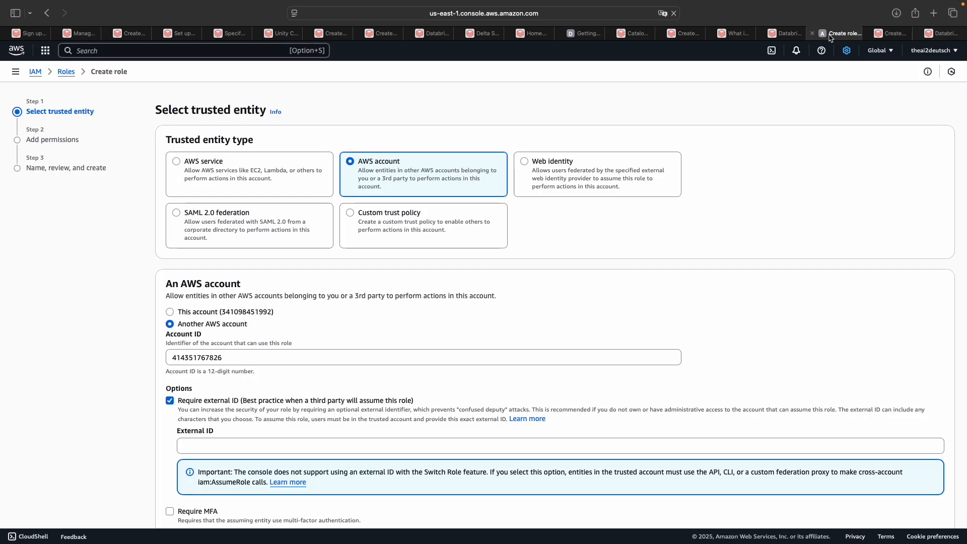
{"action": "left_click", "coordinate": [220, 447]}
{"action": "key", "text": "super+v"}
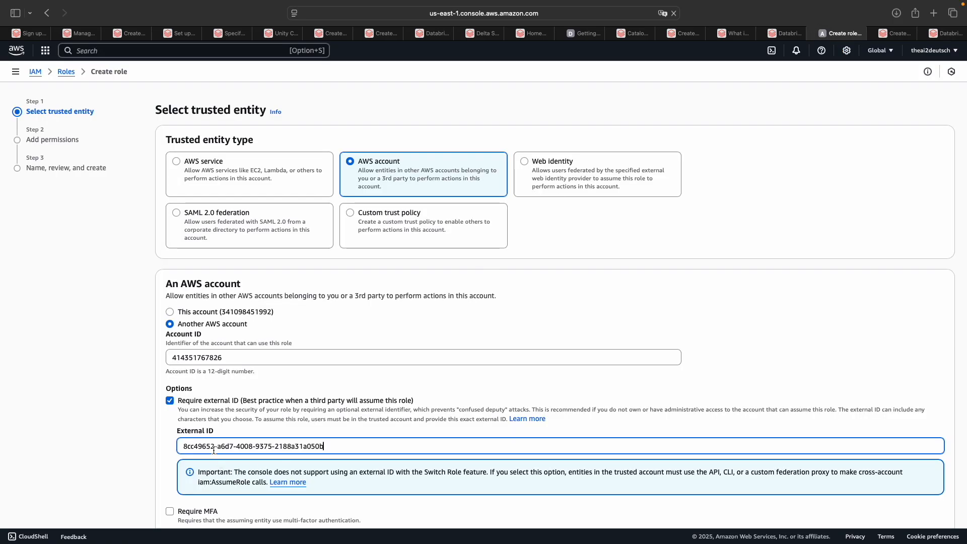
- Recheck the documentation's External ID instruction and continue the role creation to Add permissions
{"action": "scroll", "coordinate": [548, 297], "scroll_direction": "down", "scroll_amount": 3}
{"action": "left_click", "coordinate": [890, 34]}
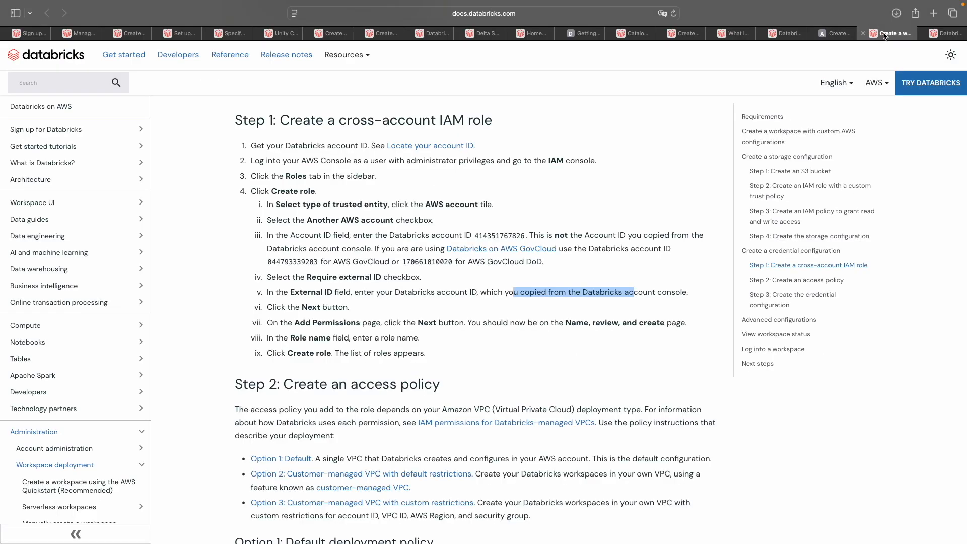
{"action": "left_click_drag", "start_coordinate": [373, 292], "coordinate": [507, 295]}
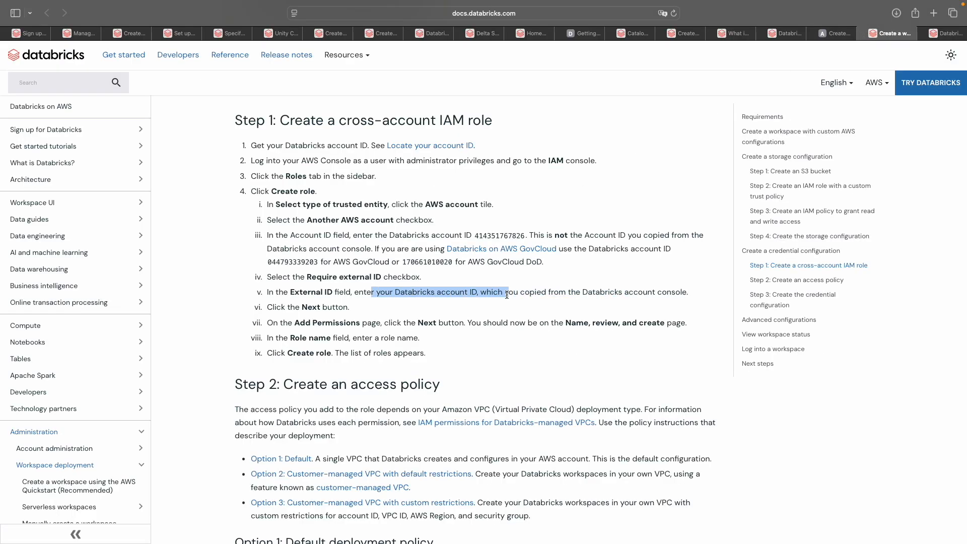
{"action": "left_click", "coordinate": [837, 33]}
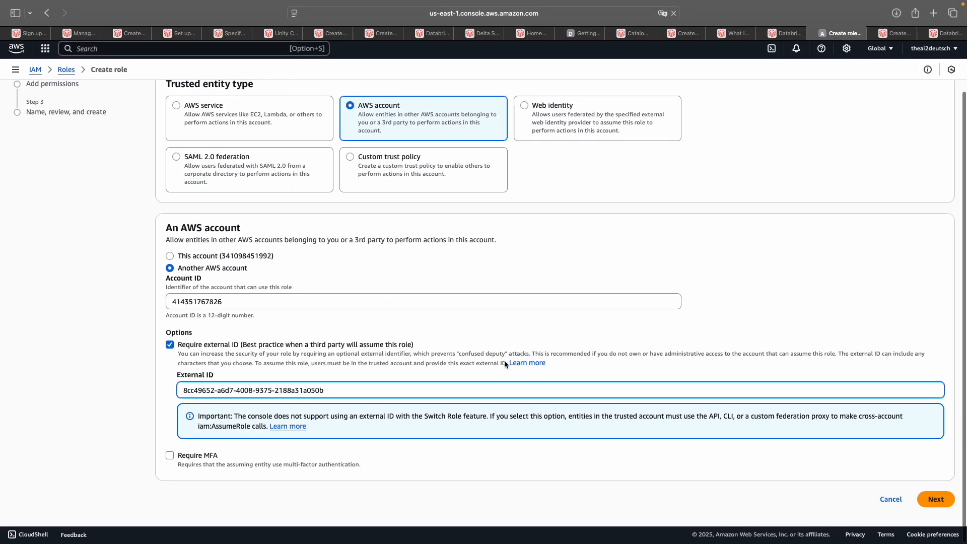
{"action": "left_click", "coordinate": [927, 503]}
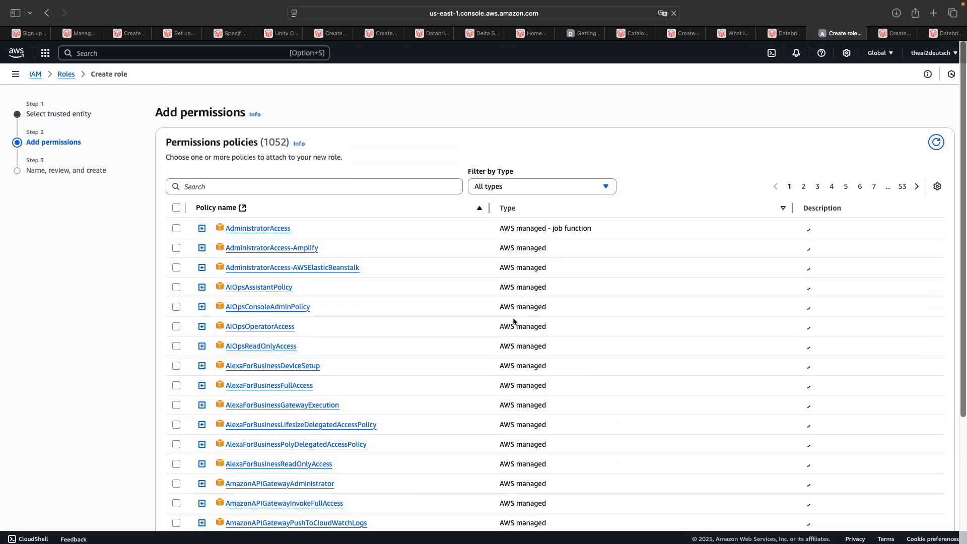
- Check the documentation's Add Permissions instruction and continue to the role's review page without selecting any policy
{"action": "left_click", "coordinate": [886, 34]}
{"action": "left_click_drag", "start_coordinate": [278, 323], "coordinate": [384, 327]}
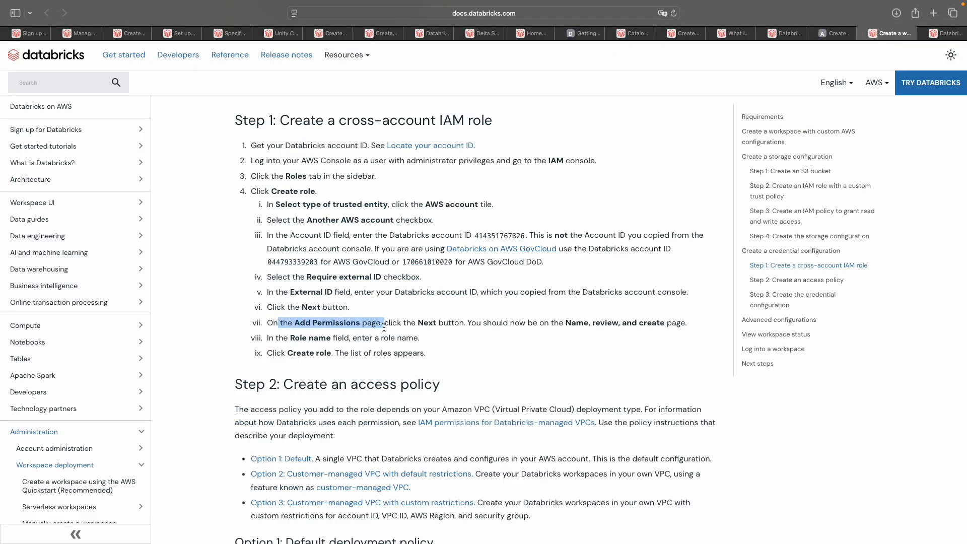
{"action": "left_click", "coordinate": [831, 35]}
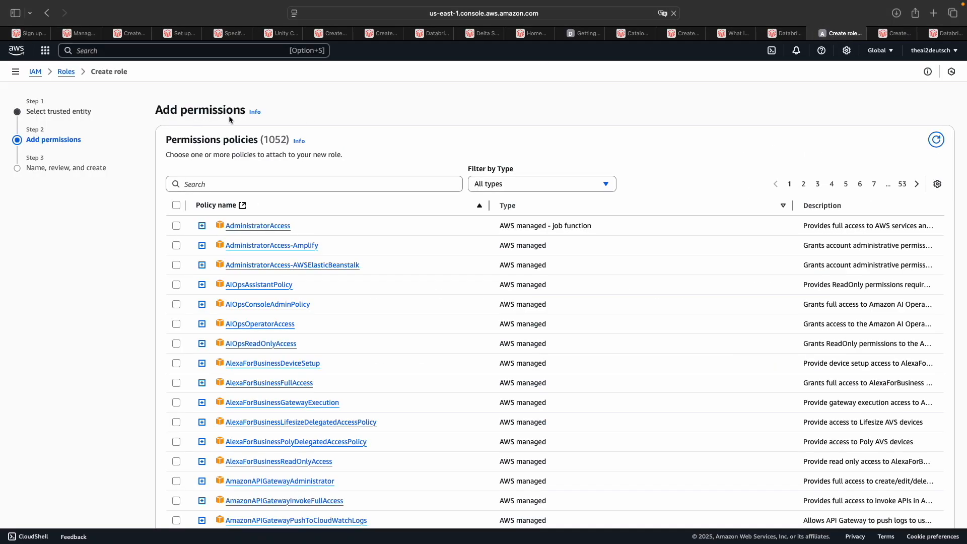
{"action": "scroll", "coordinate": [578, 401], "scroll_direction": "down", "scroll_amount": 4}
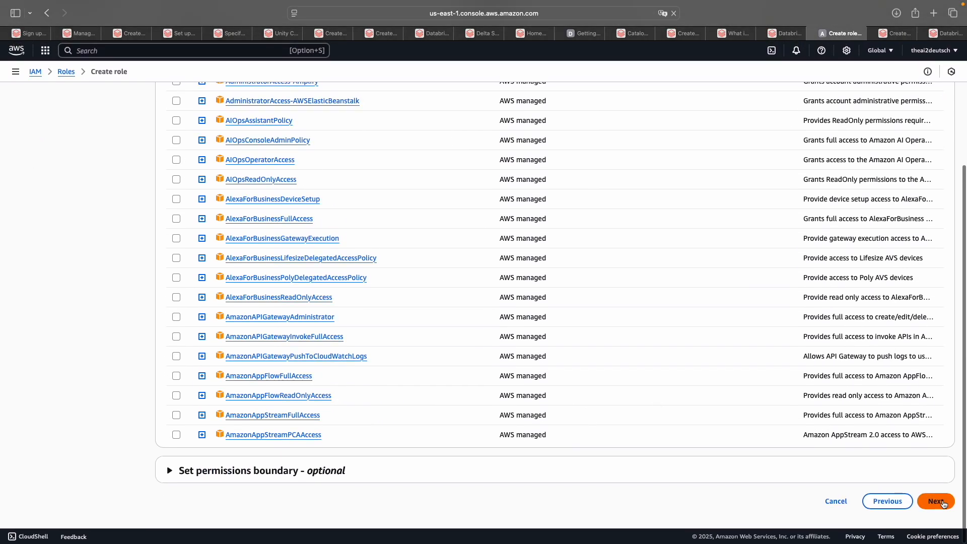
{"action": "left_click", "coordinate": [937, 502]}
- Check the documentation's instruction for the Name, review, and create page and name the role datanbricks-another-cross-account-access-role
{"action": "key", "text": "ctrl+Tab"}
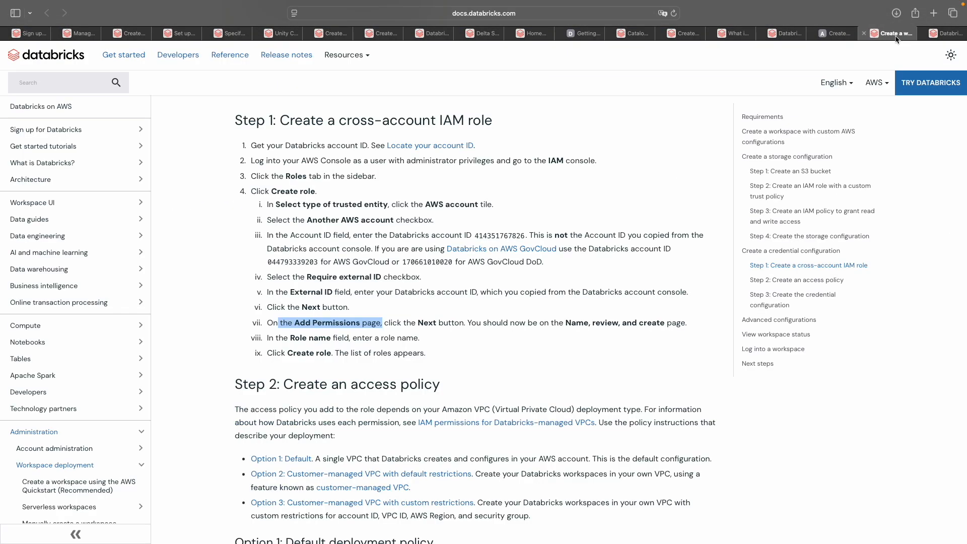
{"action": "left_click_drag", "start_coordinate": [476, 322], "coordinate": [549, 323]}
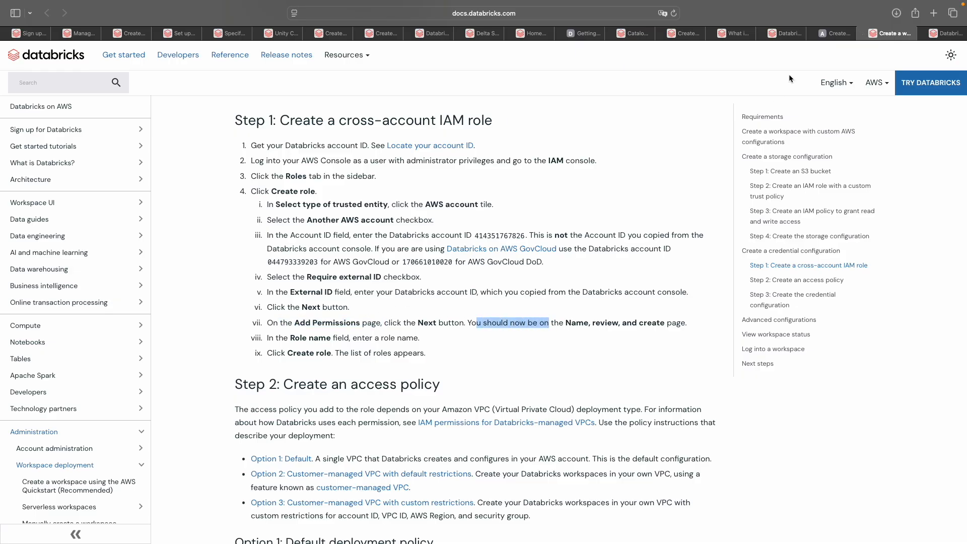
{"action": "left_click", "coordinate": [836, 34]}
{"action": "left_click", "coordinate": [899, 35]}
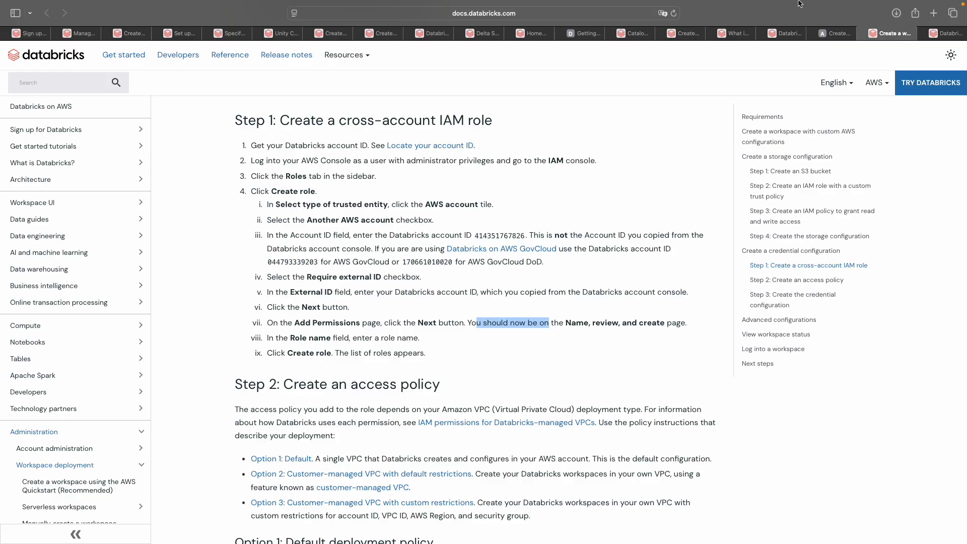
{"action": "left_click", "coordinate": [836, 33]}
{"action": "left_click", "coordinate": [216, 185]}
{"action": "type", "text": "datanbricks-another-cross-account"}
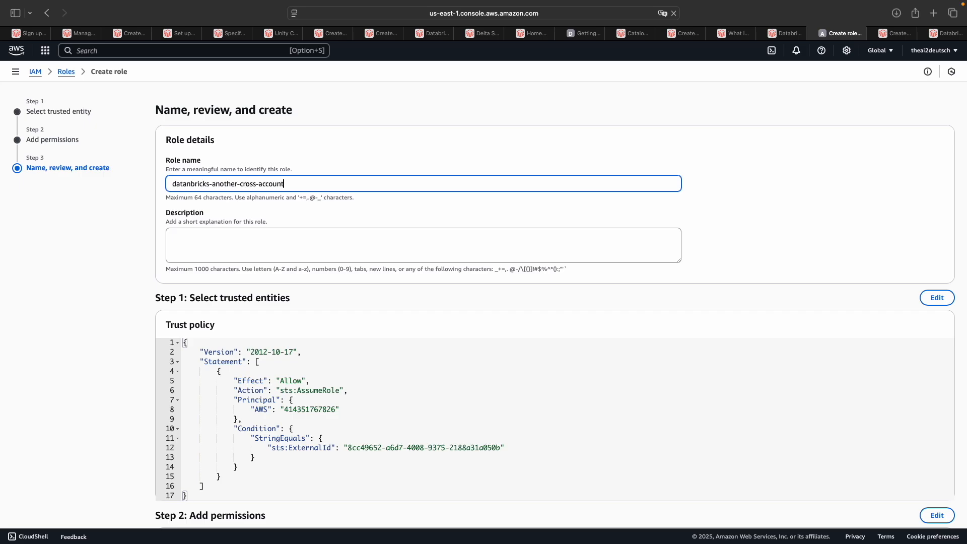
{"action": "type", "text": "-access-role"}
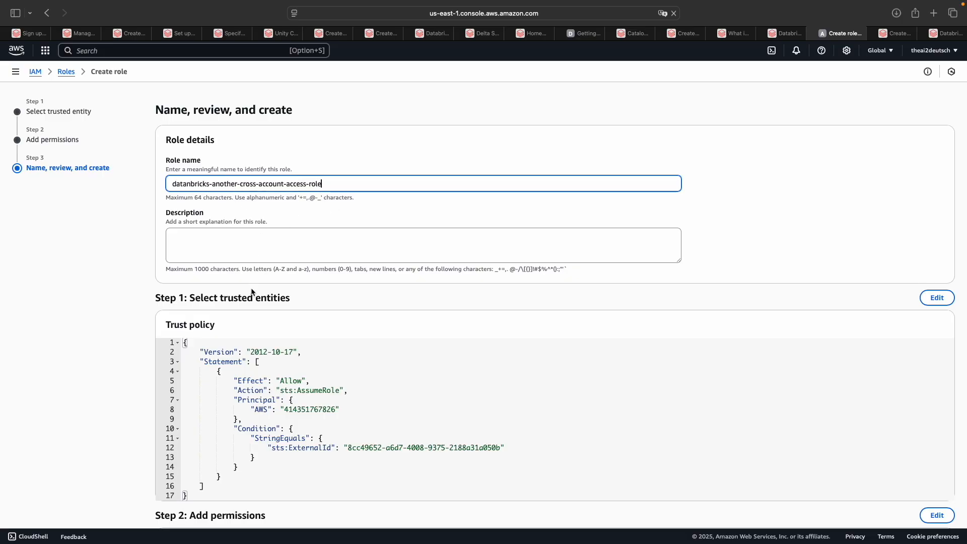
- Create the cross-account role and open its details from the list of roles
{"action": "scroll", "coordinate": [252, 292], "scroll_direction": "down", "scroll_amount": 5}
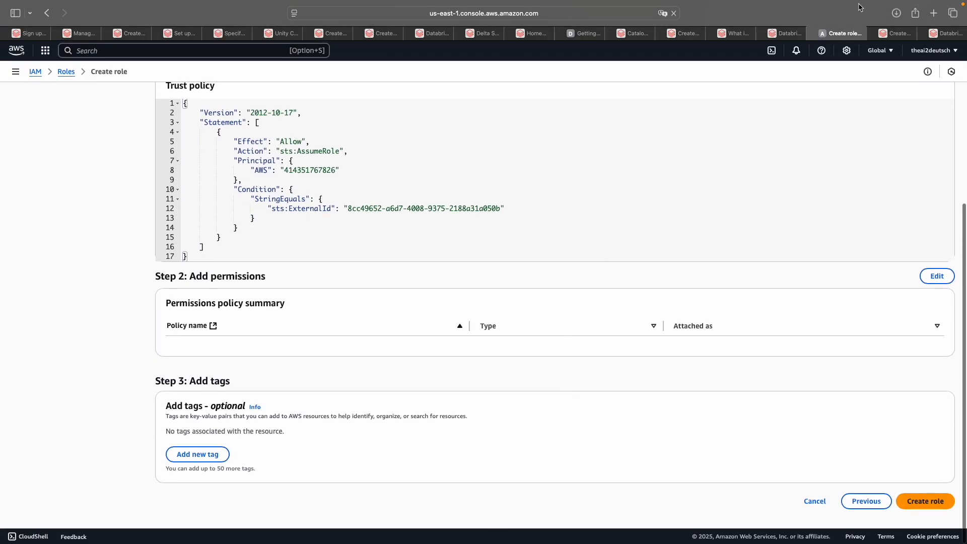
{"action": "left_click", "coordinate": [925, 501]}
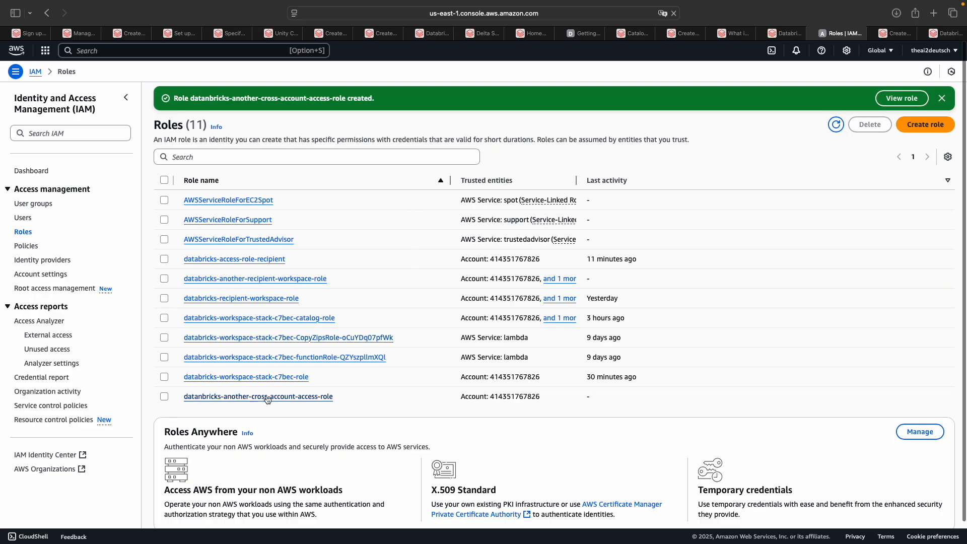
{"action": "left_click", "coordinate": [302, 397]}
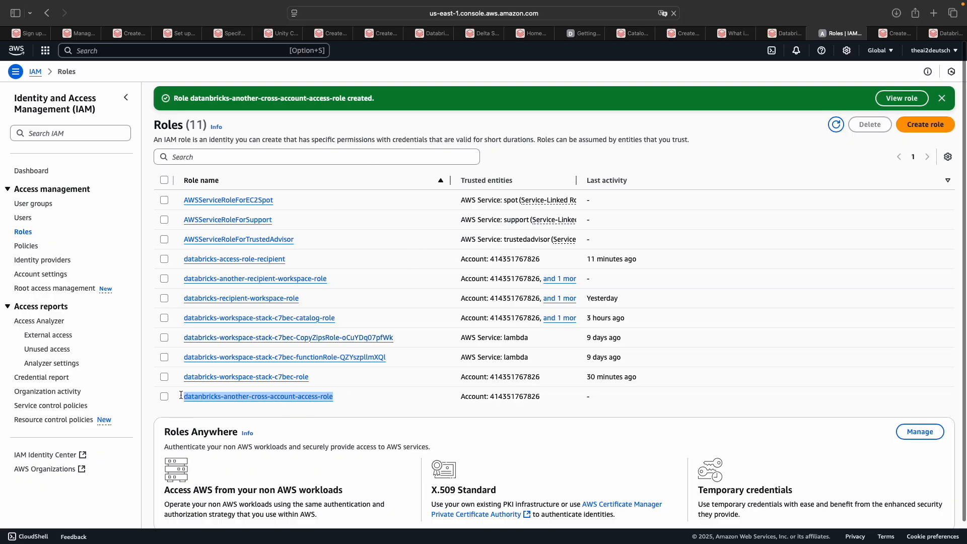
- Read the documentation's introduction to Step 2, Create an access policy, and its Option 1: Default deployment description
{"action": "left_click", "coordinate": [891, 33]}
{"action": "scroll", "coordinate": [413, 319], "scroll_direction": "down", "scroll_amount": 2}
{"action": "scroll", "coordinate": [412, 318], "scroll_direction": "down", "scroll_amount": 2}
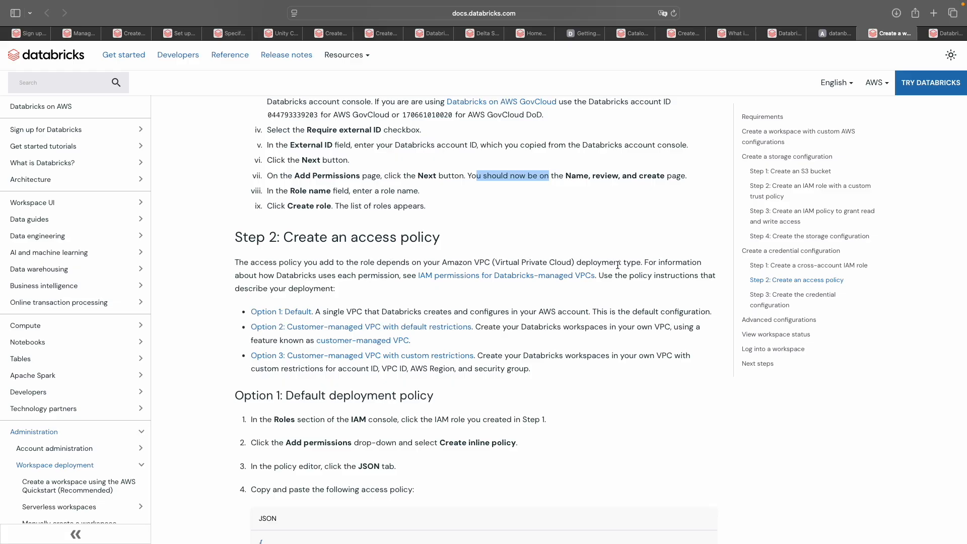
{"action": "left_click_drag", "start_coordinate": [249, 275], "coordinate": [367, 274]}
{"action": "left_click", "coordinate": [374, 275]}
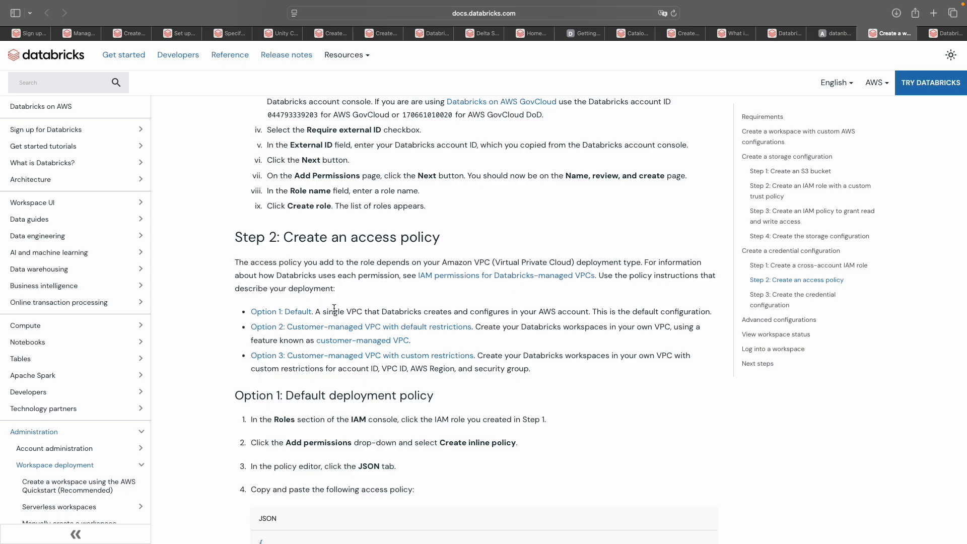
{"action": "left_click_drag", "start_coordinate": [326, 311], "coordinate": [617, 313]}
{"action": "left_click", "coordinate": [419, 311]}
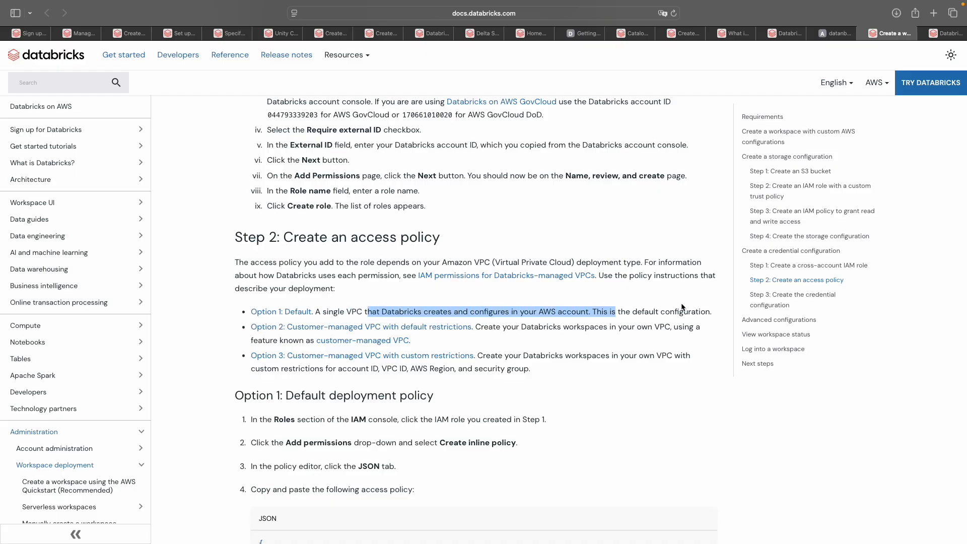
- Return to the Databricks Create workspace credentials page, review the setup guide's access policy section and show the default policy
{"action": "left_click", "coordinate": [935, 34]}
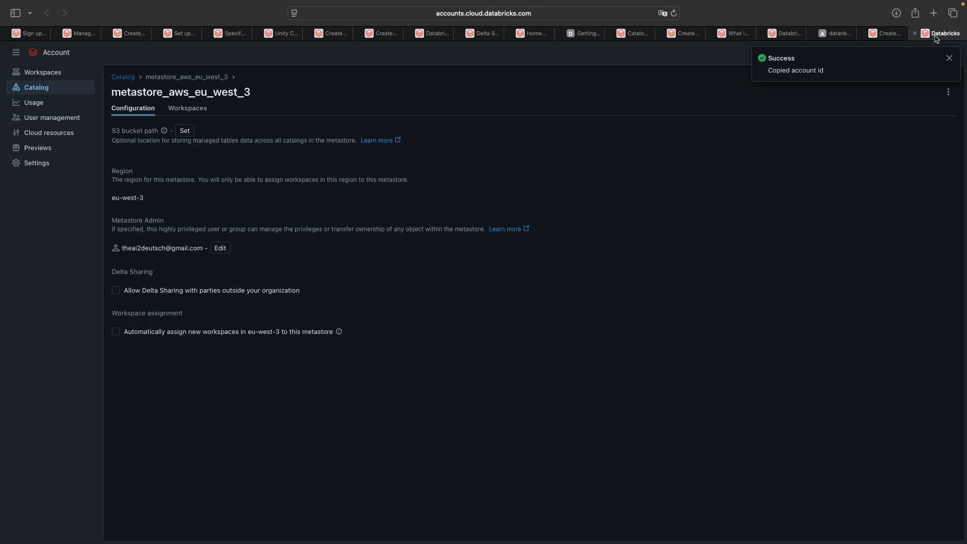
{"action": "left_click", "coordinate": [781, 37]}
{"action": "left_click_drag", "start_coordinate": [796, 172], "coordinate": [886, 173]}
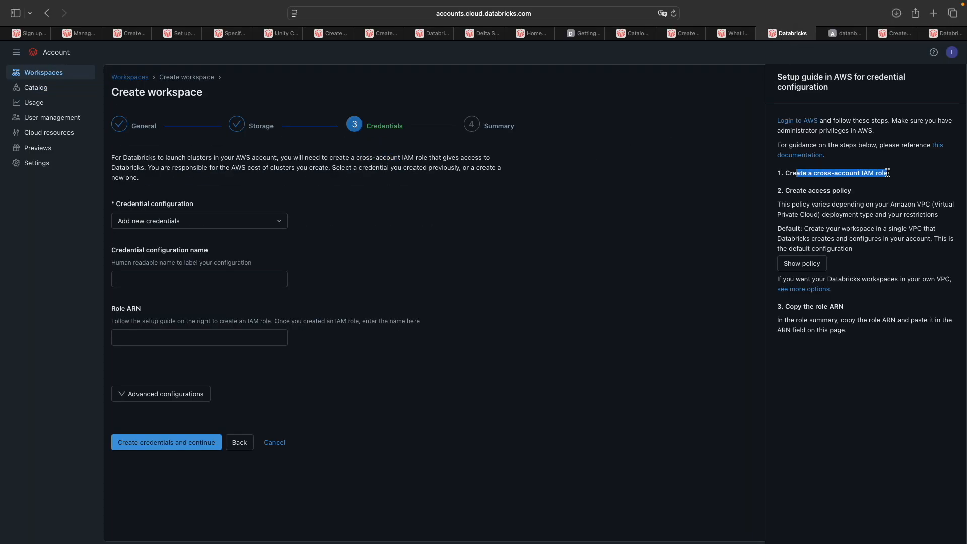
{"action": "left_click", "coordinate": [142, 336]}
{"action": "left_click_drag", "start_coordinate": [784, 204], "coordinate": [834, 205]}
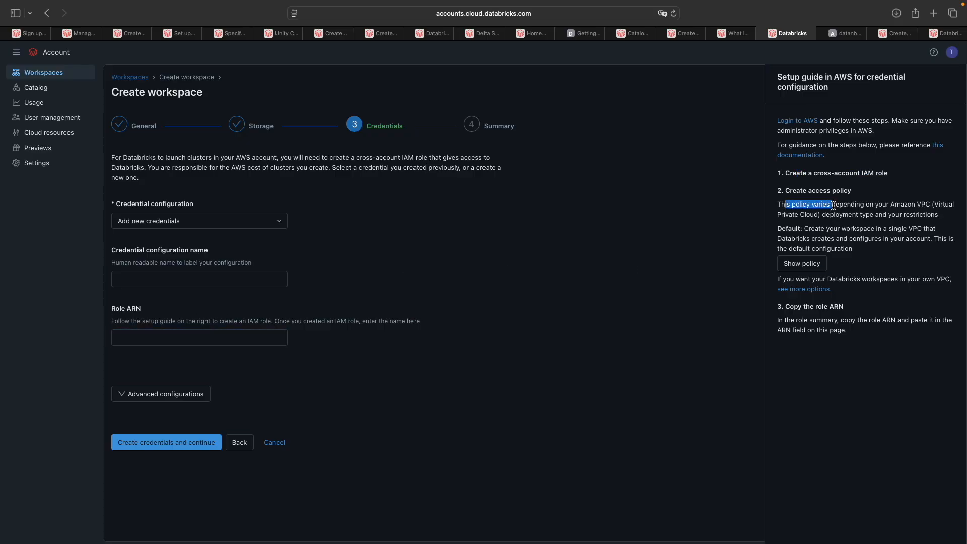
{"action": "left_click", "coordinate": [857, 205]}
{"action": "left_click_drag", "start_coordinate": [796, 190], "coordinate": [855, 189]}
{"action": "left_click", "coordinate": [854, 211]}
{"action": "left_click", "coordinate": [801, 264]}
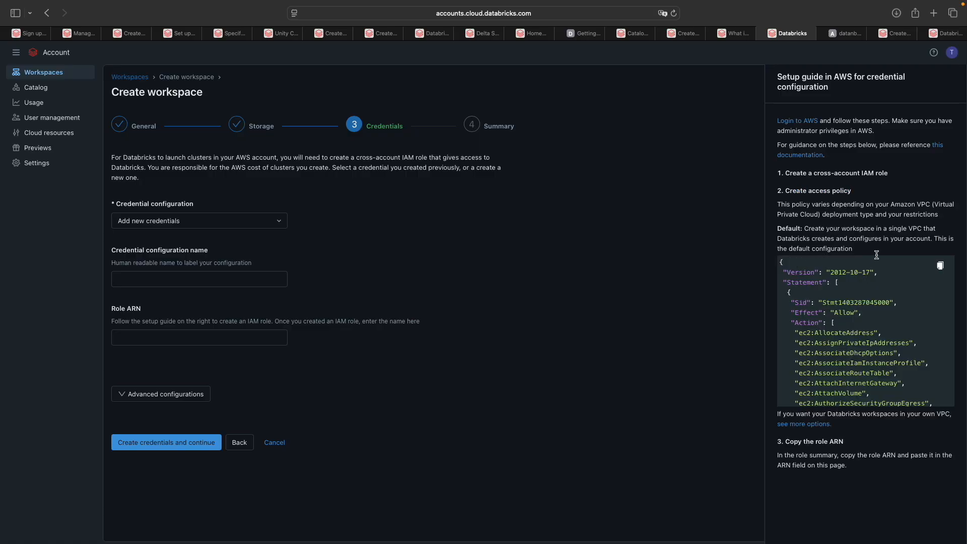
- Read the documentation's Option 1 default deployment policy instructions, including opening the role, creating an inline policy and the JSON
{"action": "left_click", "coordinate": [893, 35]}
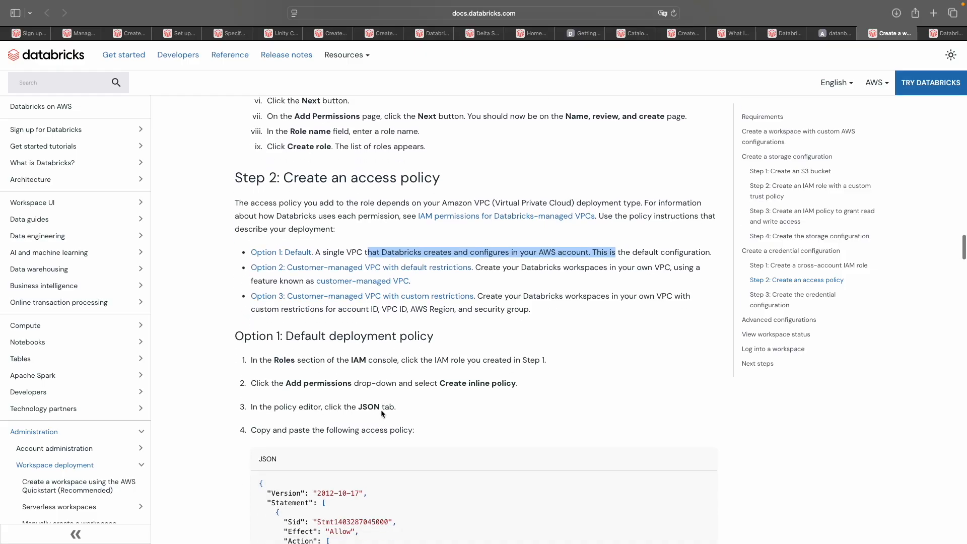
{"action": "scroll", "coordinate": [381, 409], "scroll_direction": "down", "scroll_amount": 4}
{"action": "scroll", "coordinate": [340, 351], "scroll_direction": "down", "scroll_amount": 1}
{"action": "left_click_drag", "start_coordinate": [306, 235], "coordinate": [392, 234]}
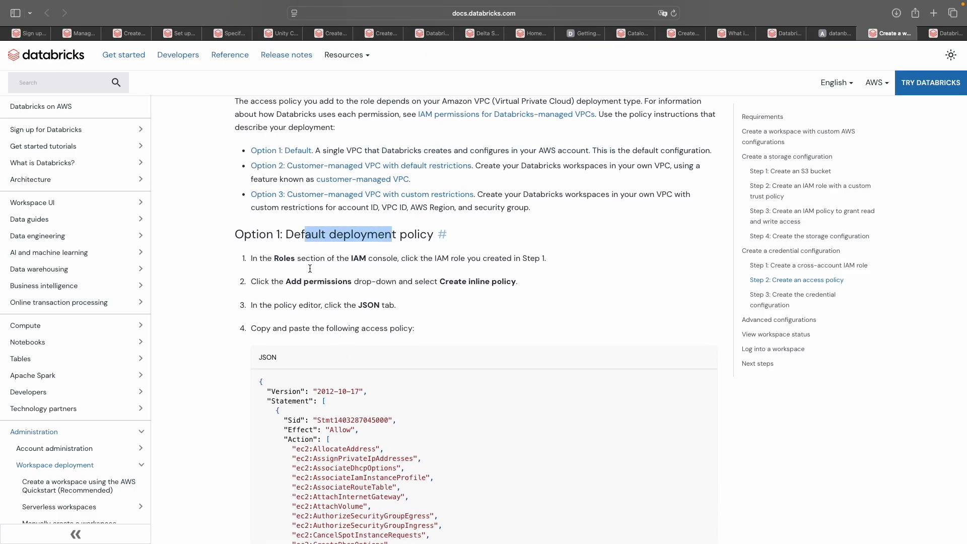
{"action": "scroll", "coordinate": [316, 261], "scroll_direction": "down", "scroll_amount": 4}
{"action": "left_click_drag", "start_coordinate": [259, 174], "coordinate": [330, 174]}
{"action": "left_click_drag", "start_coordinate": [398, 174], "coordinate": [339, 174]}
{"action": "left_click_drag", "start_coordinate": [423, 174], "coordinate": [528, 173]}
{"action": "left_click_drag", "start_coordinate": [261, 198], "coordinate": [513, 199]}
{"action": "scroll", "coordinate": [304, 240], "scroll_direction": "down", "scroll_amount": 3}
- Copy the default access policy JSON from the setup guide on the Databricks credentials page
{"action": "left_click", "coordinate": [786, 33]}
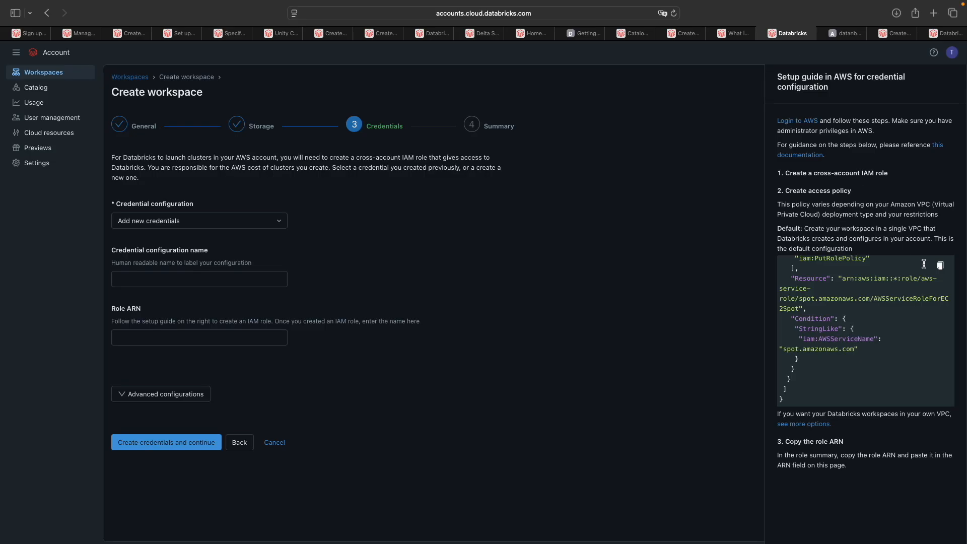
{"action": "left_click", "coordinate": [939, 266]}
{"action": "scroll", "coordinate": [837, 351], "scroll_direction": "up", "scroll_amount": 5}
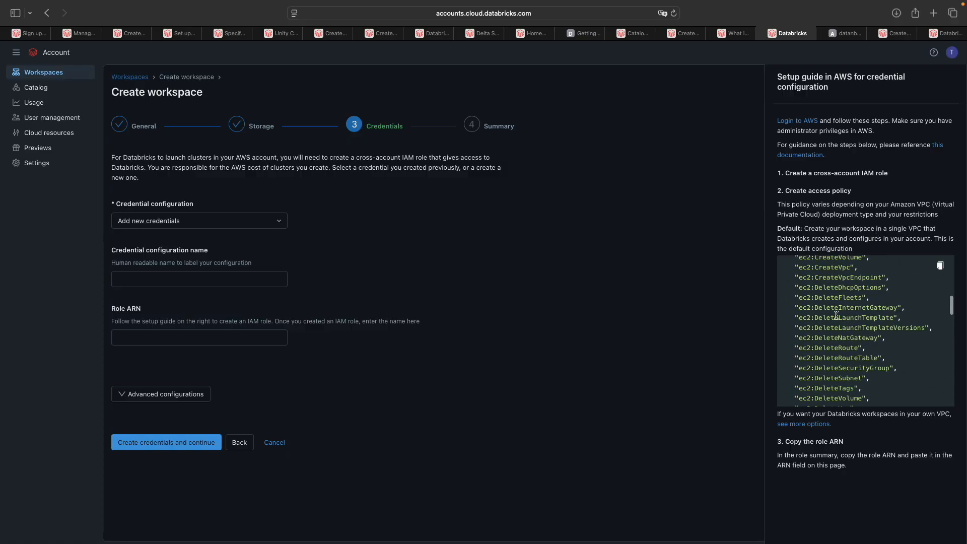
{"action": "left_click", "coordinate": [933, 268]}
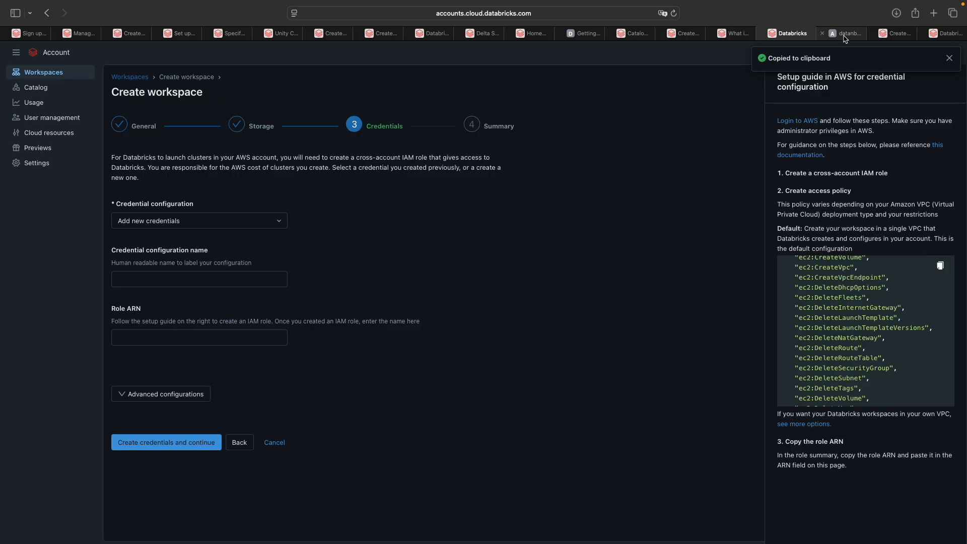
- Review the documentation's Option 1 policy JSON, the instructions following it, and the instructions for adding an inline policy
{"action": "left_click", "coordinate": [892, 35]}
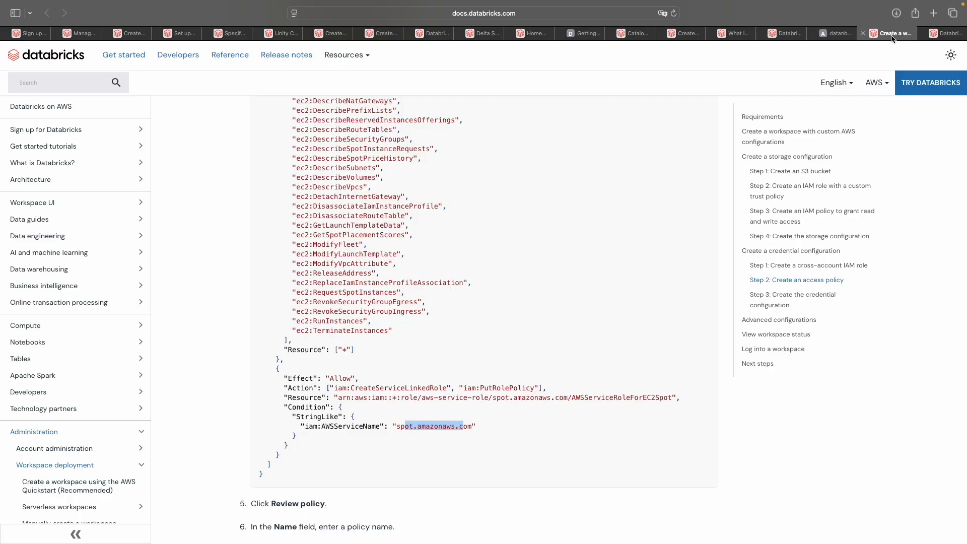
{"action": "scroll", "coordinate": [449, 272], "scroll_direction": "up", "scroll_amount": 5}
{"action": "scroll", "coordinate": [449, 272], "scroll_direction": "down", "scroll_amount": 10}
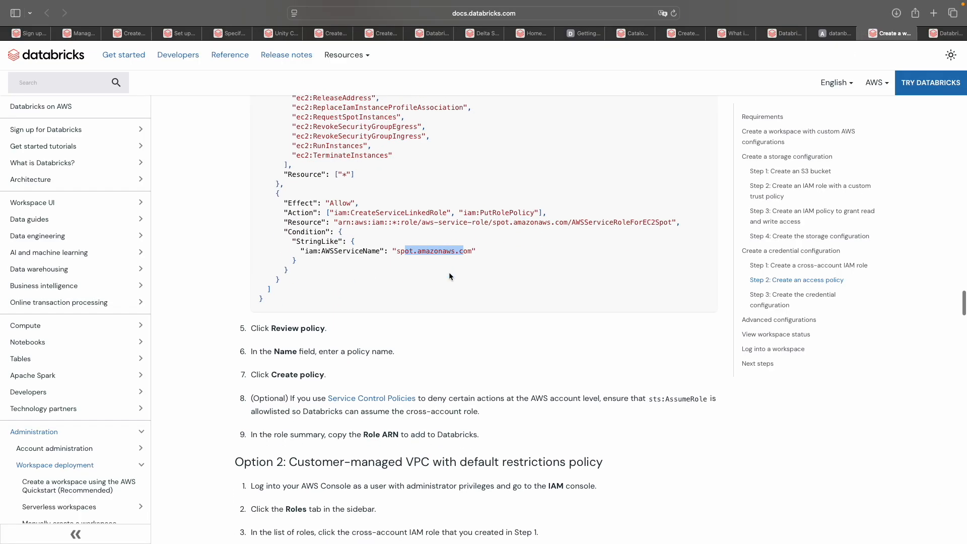
{"action": "scroll", "coordinate": [449, 272], "scroll_direction": "up", "scroll_amount": 12}
{"action": "scroll", "coordinate": [448, 276], "scroll_direction": "up", "scroll_amount": 5}
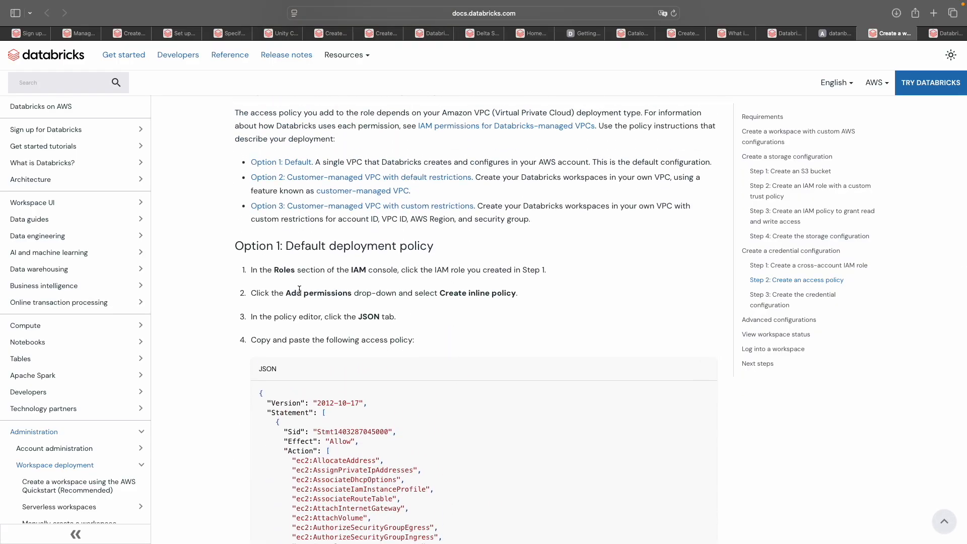
- Review the new cross-account role's trust relationships in the AWS IAM console and the documentation's instruction for creating an inline policy
{"action": "left_click", "coordinate": [809, 35]}
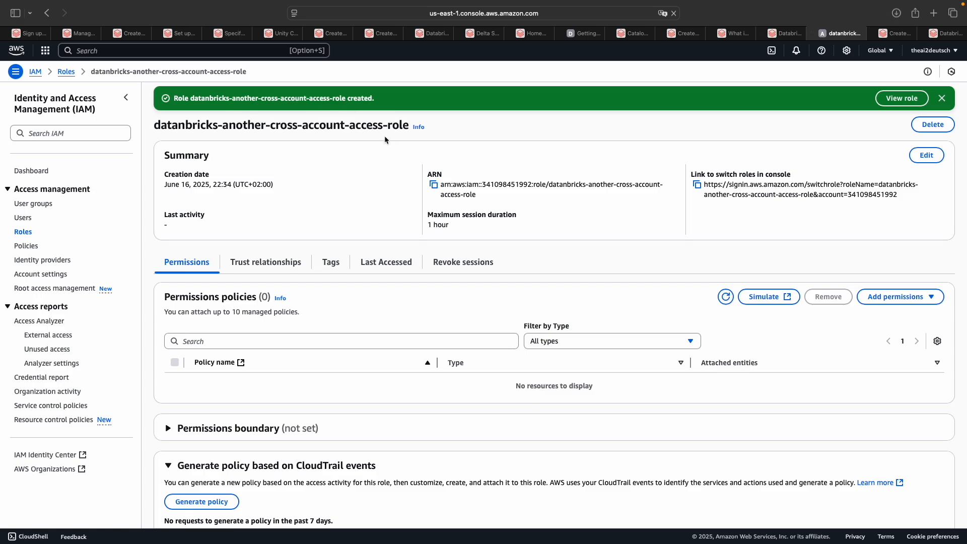
{"action": "scroll", "coordinate": [372, 262], "scroll_direction": "down", "scroll_amount": 1}
{"action": "left_click", "coordinate": [244, 261]}
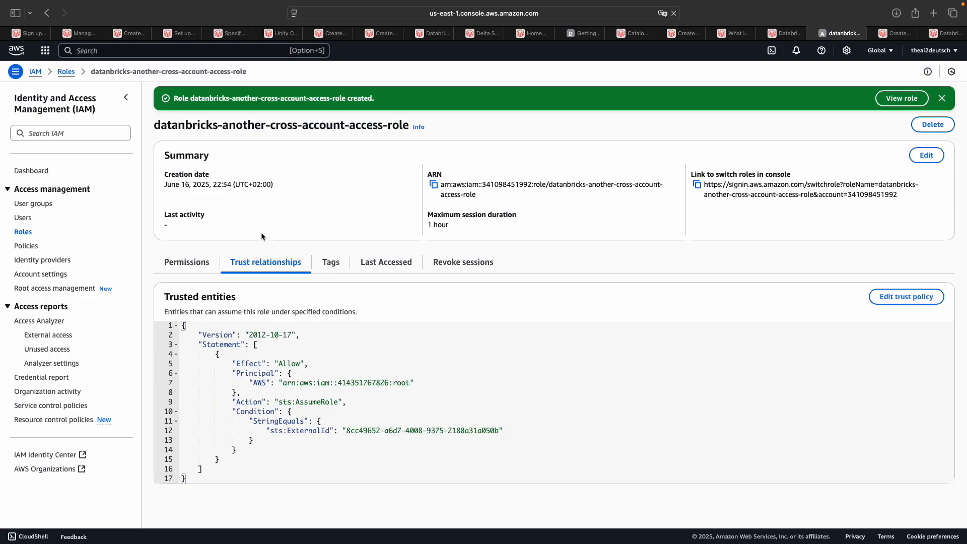
{"action": "left_click", "coordinate": [197, 262]}
{"action": "left_click", "coordinate": [786, 33]}
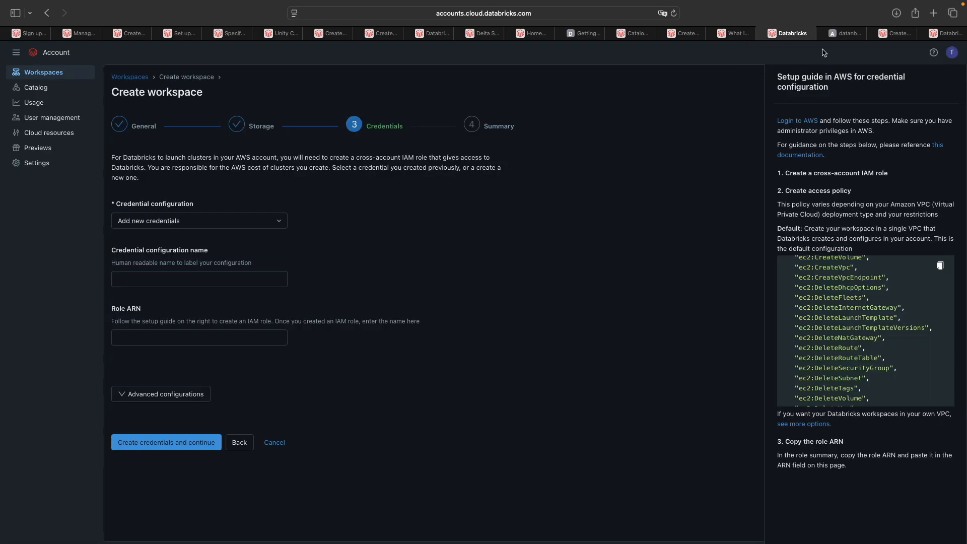
{"action": "left_click", "coordinate": [889, 33]}
{"action": "left_click_drag", "start_coordinate": [272, 294], "coordinate": [520, 296]}
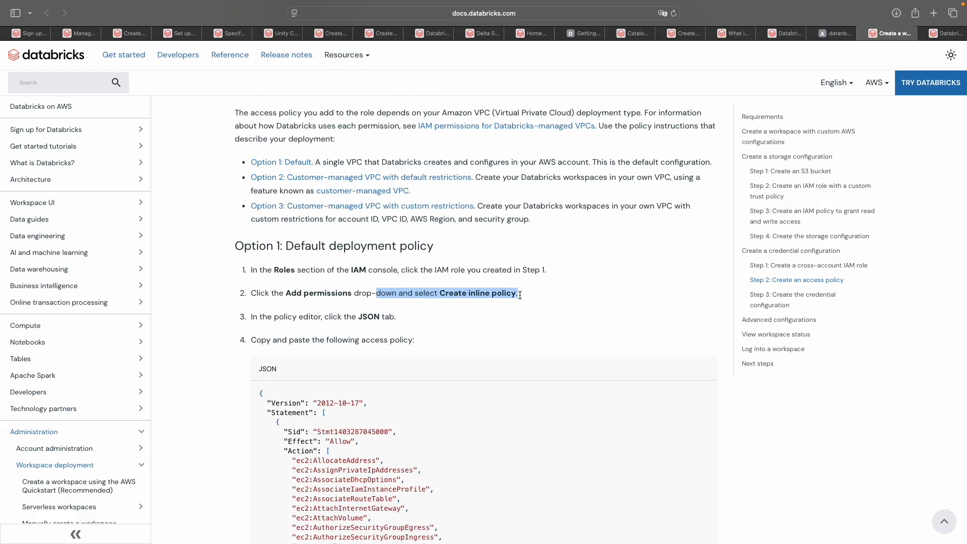
- In AWS IAM, start an inline policy for the cross-account role, replace its JSON template with the copied default access policy and continue to review
{"action": "left_click", "coordinate": [830, 34]}
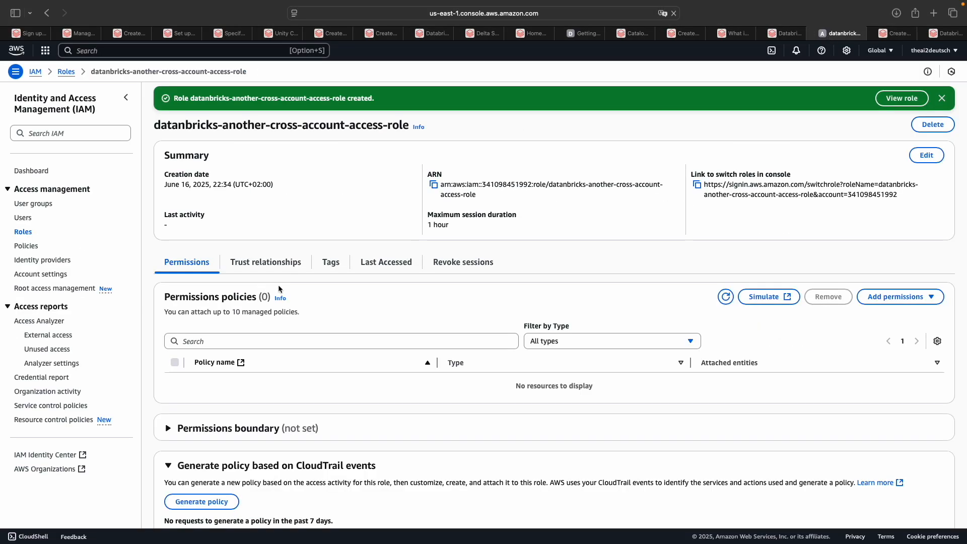
{"action": "left_click", "coordinate": [887, 297]}
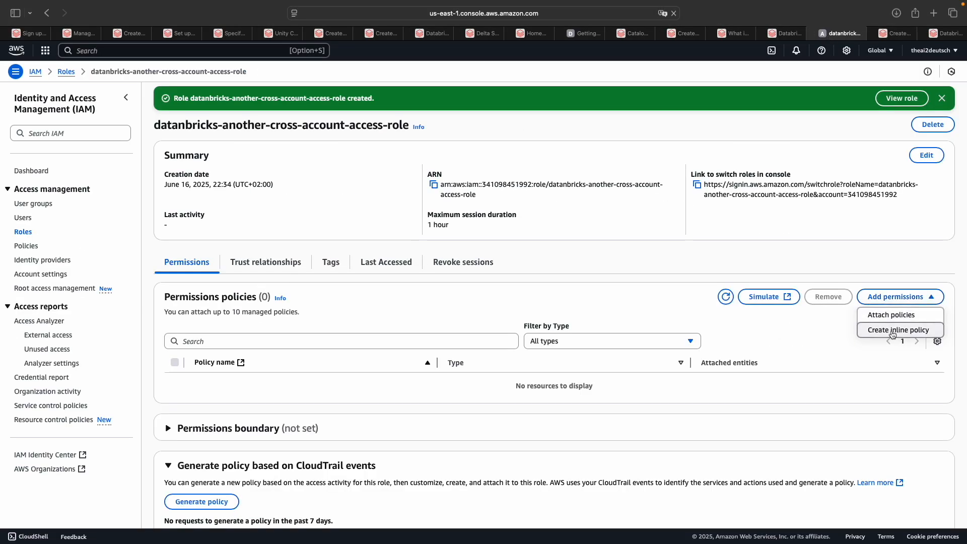
{"action": "left_click", "coordinate": [892, 331]}
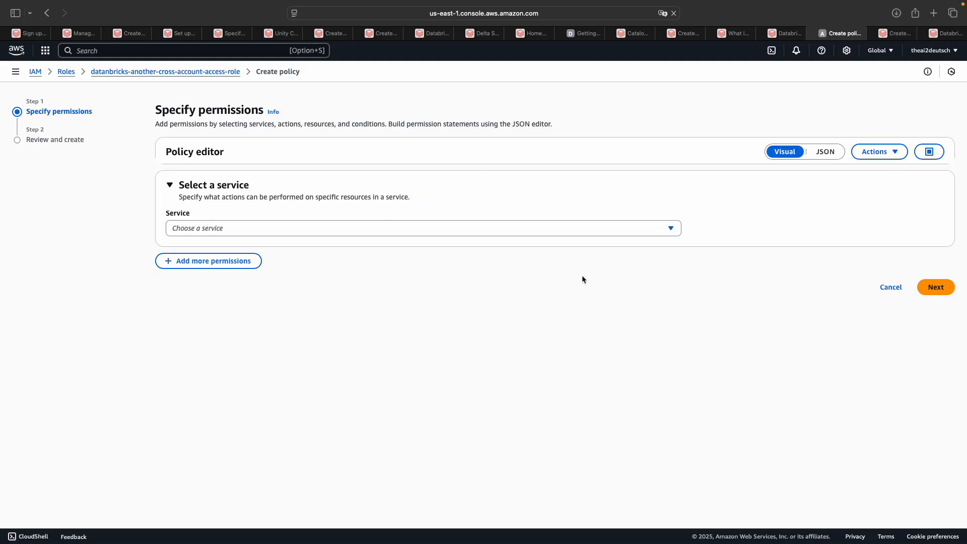
{"action": "left_click", "coordinate": [829, 154]}
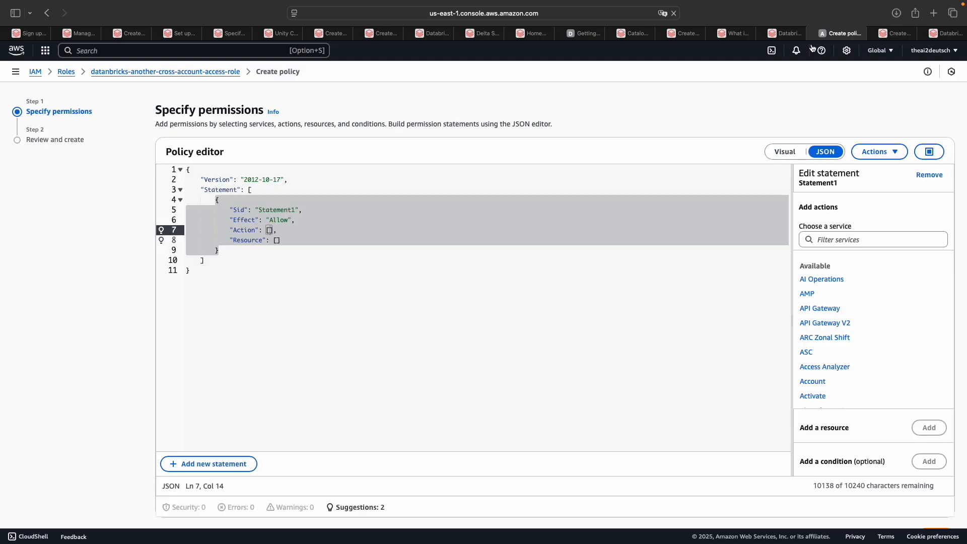
{"action": "left_click", "coordinate": [245, 258]}
{"action": "key", "text": "super+a"}
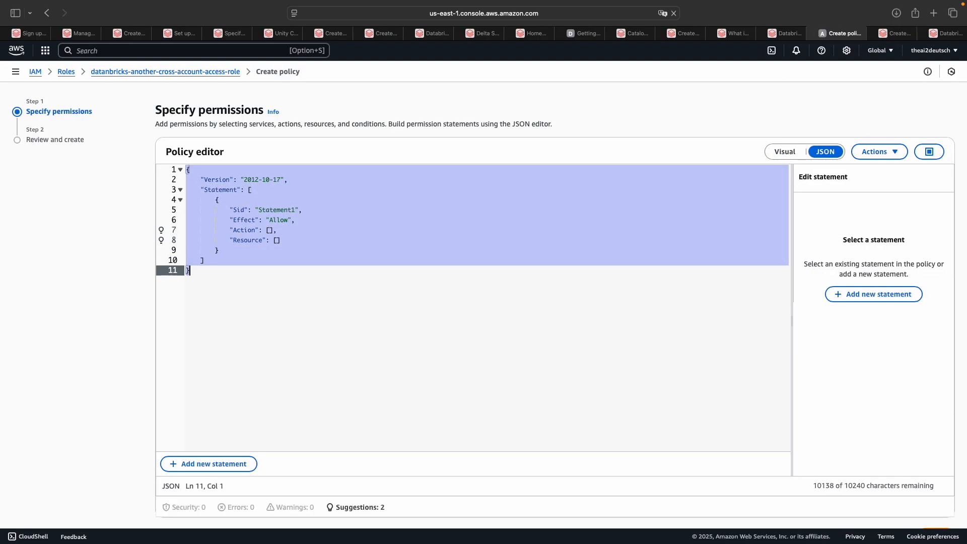
{"action": "key", "text": "super+v"}
{"action": "scroll", "coordinate": [327, 322], "scroll_direction": "up", "scroll_amount": 1}
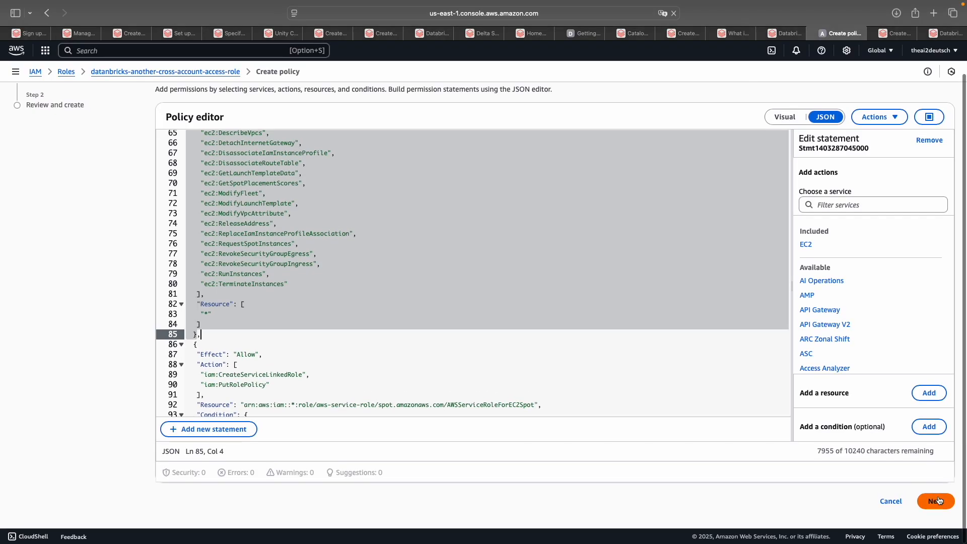
{"action": "left_click", "coordinate": [935, 501]}
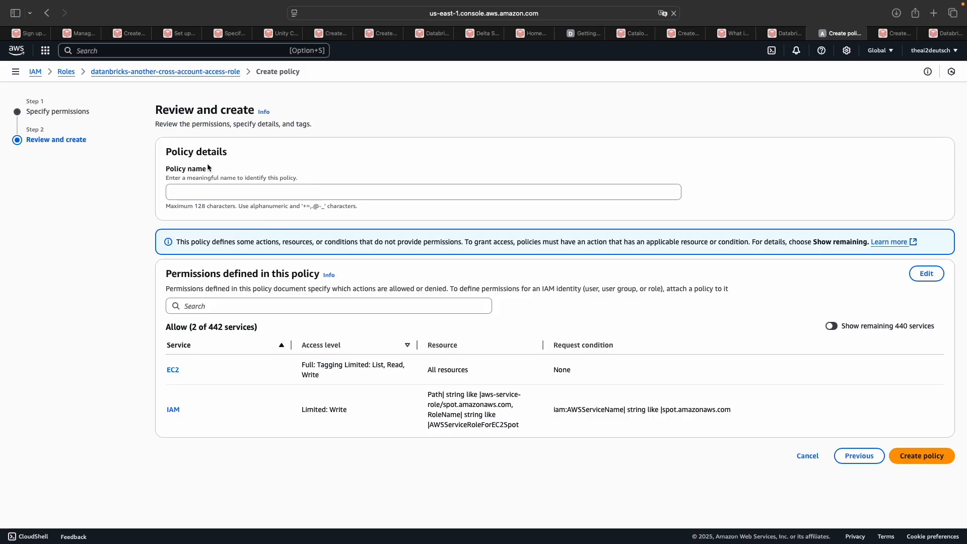
- Name the inline policy databricks-another-cross-account-policy and create it
{"action": "left_click", "coordinate": [236, 189]}
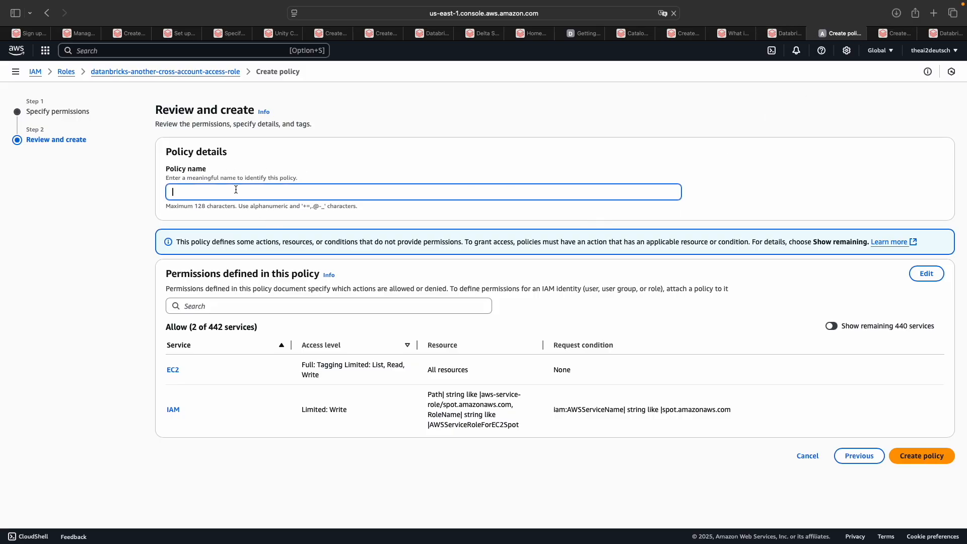
{"action": "type", "text": "dt"}
{"action": "key", "text": "BackSpace"}
{"action": "type", "text": "atabricks-another-cross-account-policy"}
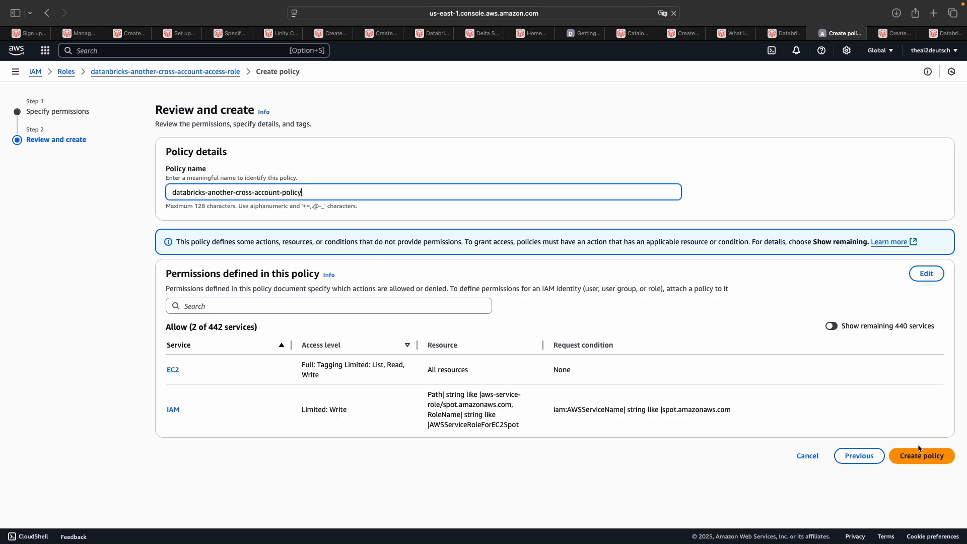
{"action": "left_click", "coordinate": [918, 447]}
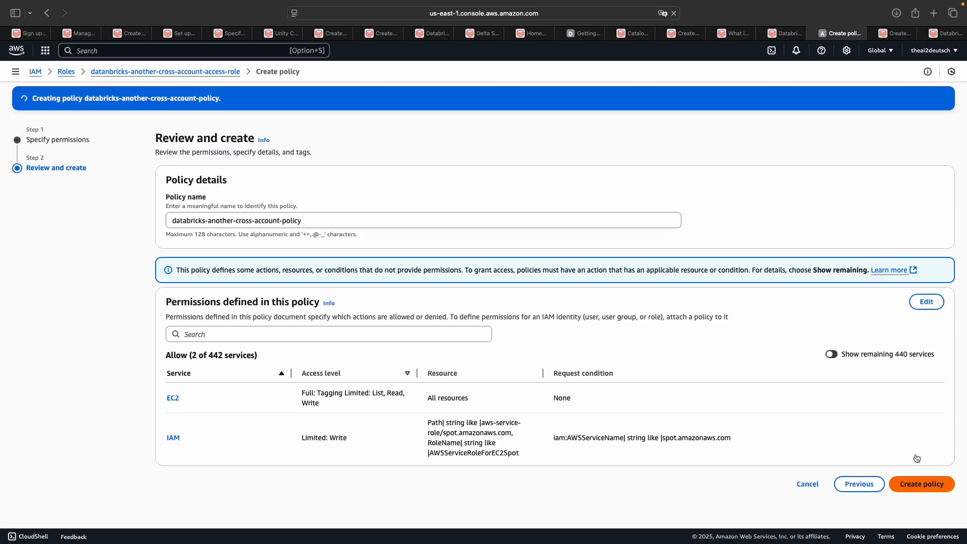
{"action": "scroll", "coordinate": [345, 250], "scroll_direction": "up", "scroll_amount": 1}
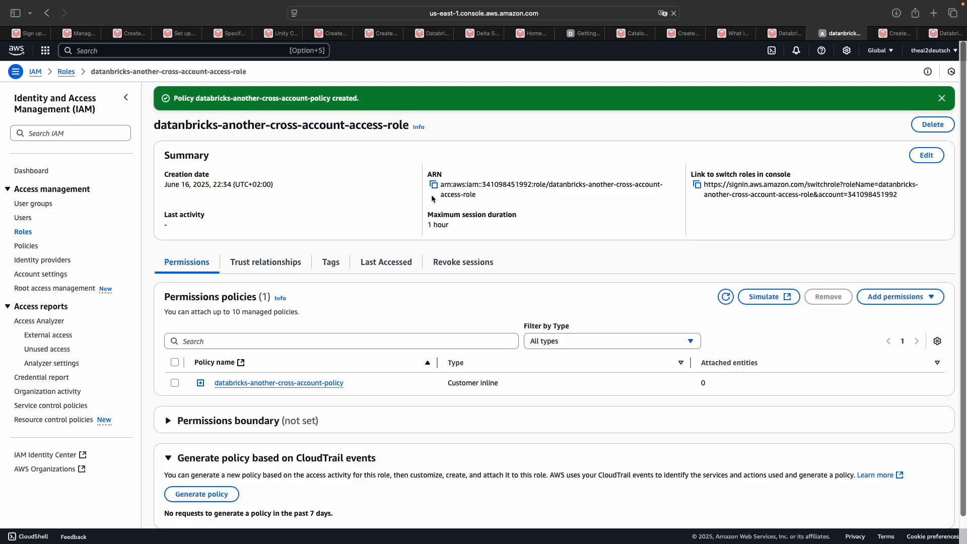
- Check the documentation's instruction on the role ARN, then copy the ARN from the cross-account role's summary in AWS
{"action": "left_click", "coordinate": [894, 33]}
{"action": "scroll", "coordinate": [299, 383], "scroll_direction": "down", "scroll_amount": 1}
{"action": "left_click_drag", "start_coordinate": [262, 282], "coordinate": [479, 283]}
{"action": "left_click", "coordinate": [502, 282]}
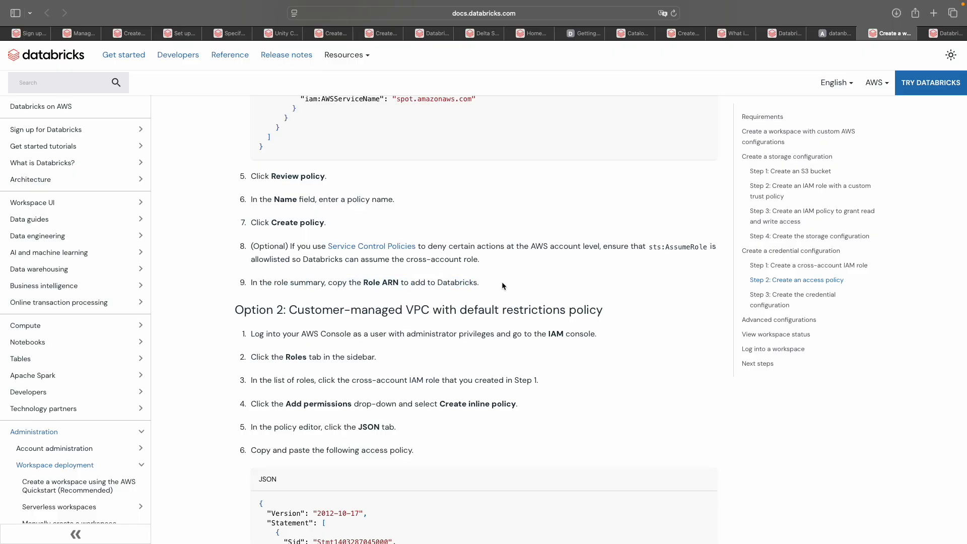
{"action": "key", "text": "ctrl+shift+Tab"}
{"action": "left_click", "coordinate": [433, 184]}
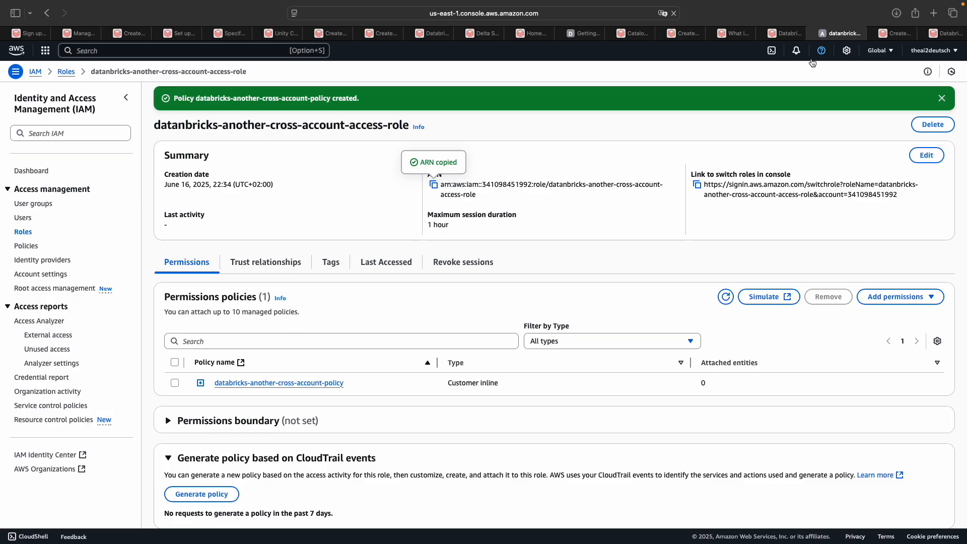
- On the Databricks credentials page, paste the copied role ARN and name the credential configuration databricks-another-cross-account-config
{"action": "left_click", "coordinate": [774, 39]}
{"action": "left_click", "coordinate": [154, 341]}
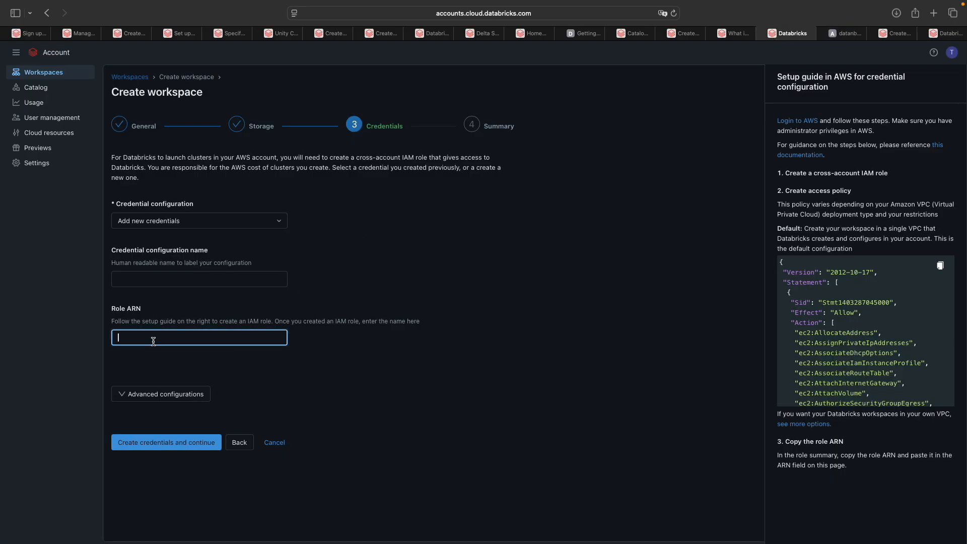
{"action": "key", "text": "super+v"}
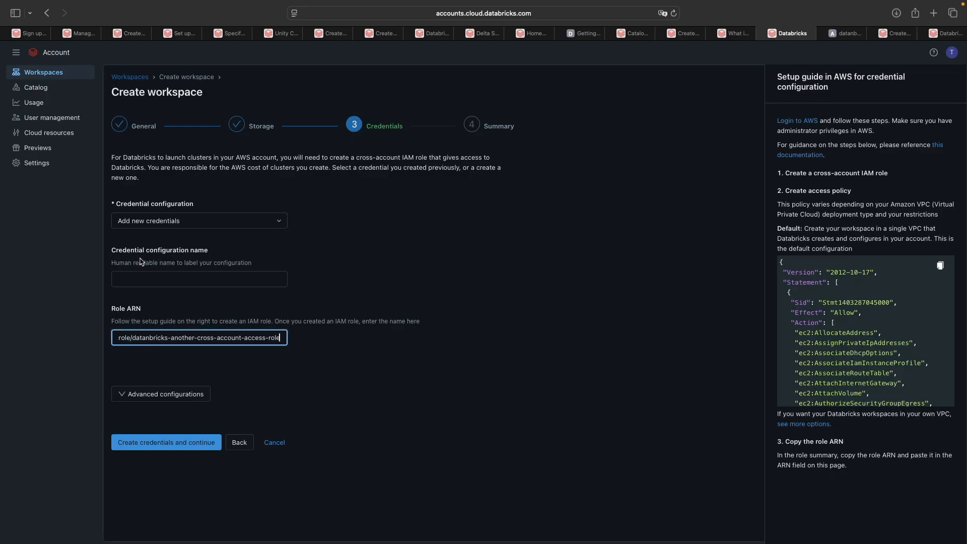
{"action": "left_click", "coordinate": [184, 279]}
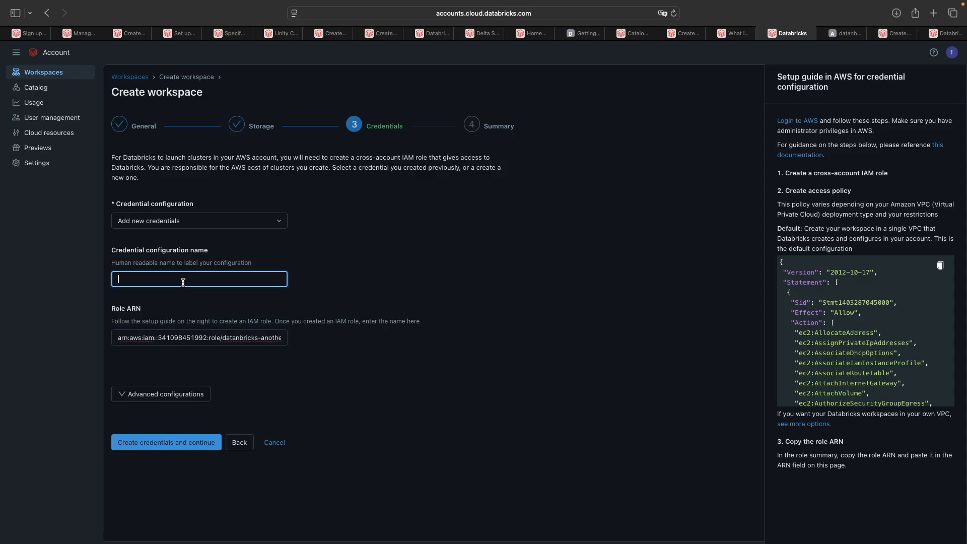
{"action": "type", "text": "databricks-another-cross-account-config"}
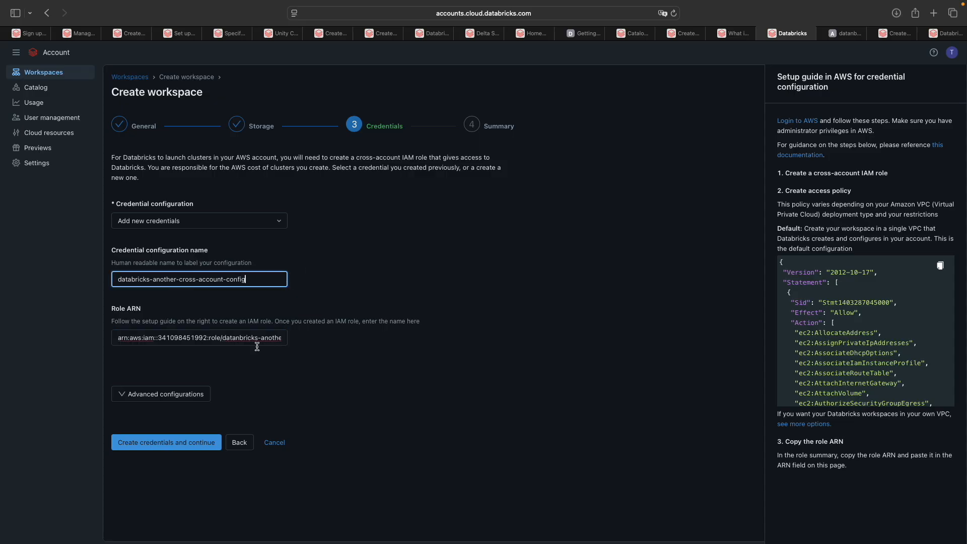
- Open the setup guide's additional VPC options and review the access policies for the default and customer-managed VPC deployments
{"action": "left_click", "coordinate": [800, 425]}
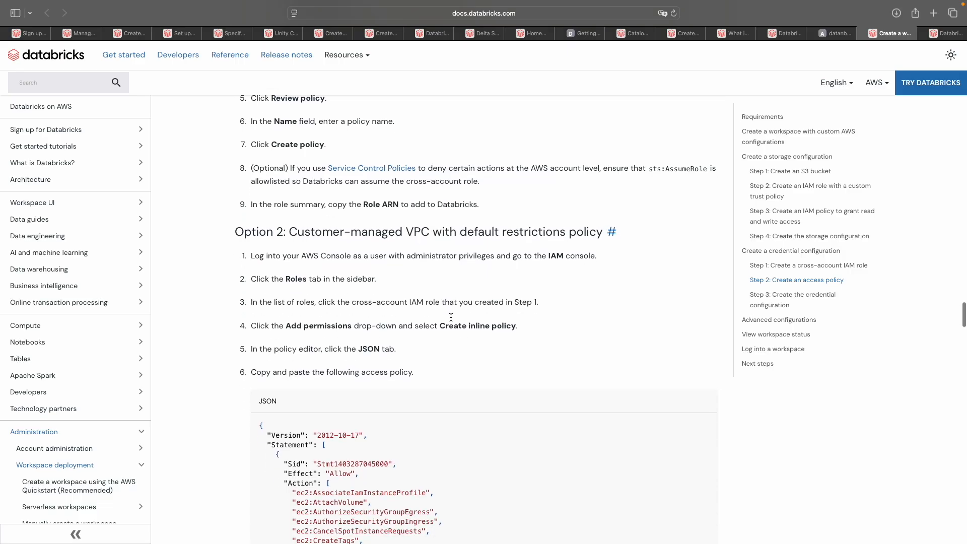
{"action": "scroll", "coordinate": [356, 360], "scroll_direction": "up", "scroll_amount": 5}
{"action": "scroll", "coordinate": [356, 360], "scroll_direction": "up", "scroll_amount": 15}
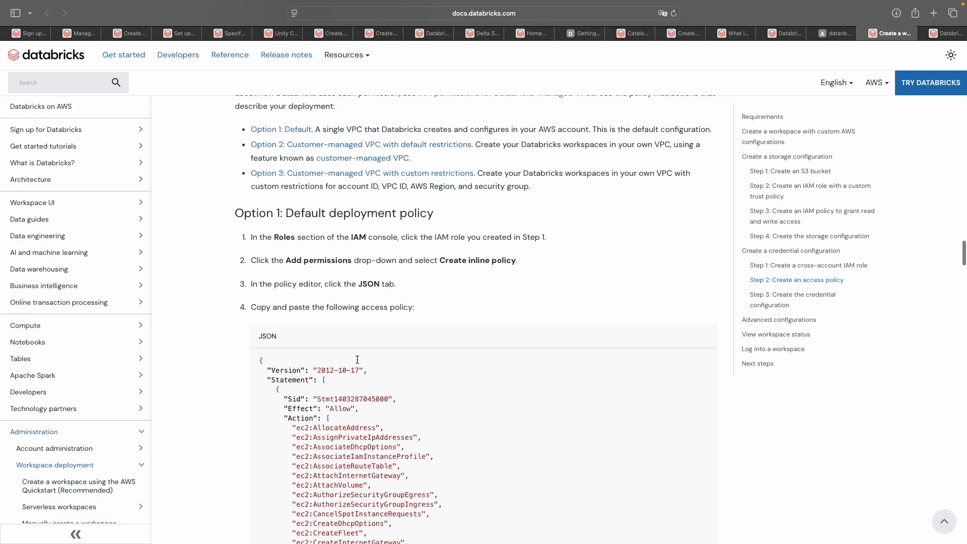
{"action": "left_click_drag", "start_coordinate": [335, 300], "coordinate": [419, 301]}
{"action": "scroll", "coordinate": [444, 301], "scroll_direction": "down", "scroll_amount": 20}
{"action": "scroll", "coordinate": [247, 298], "scroll_direction": "up", "scroll_amount": 4}
{"action": "scroll", "coordinate": [247, 298], "scroll_direction": "down", "scroll_amount": 20}
{"action": "scroll", "coordinate": [247, 298], "scroll_direction": "up", "scroll_amount": 4}
{"action": "scroll", "coordinate": [246, 297], "scroll_direction": "up", "scroll_amount": 1}
{"action": "scroll", "coordinate": [246, 296], "scroll_direction": "down", "scroll_amount": 14}
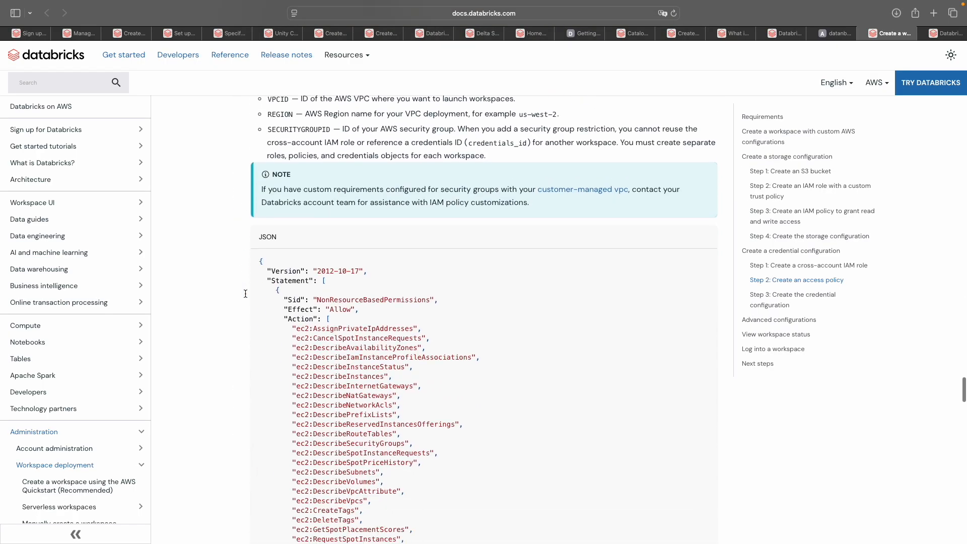
- Read the documentation's Step 3 instructions on creating the credential configuration, covering its name, role ARN and submission
{"action": "scroll", "coordinate": [245, 293], "scroll_direction": "down", "scroll_amount": 20}
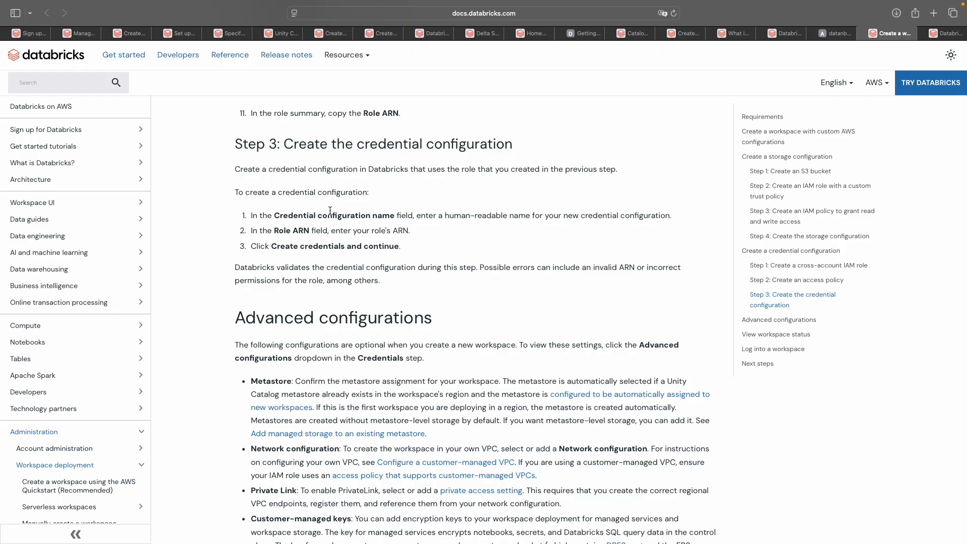
{"action": "scroll", "coordinate": [330, 211], "scroll_direction": "down", "scroll_amount": 1}
{"action": "left_click_drag", "start_coordinate": [258, 194], "coordinate": [596, 198]}
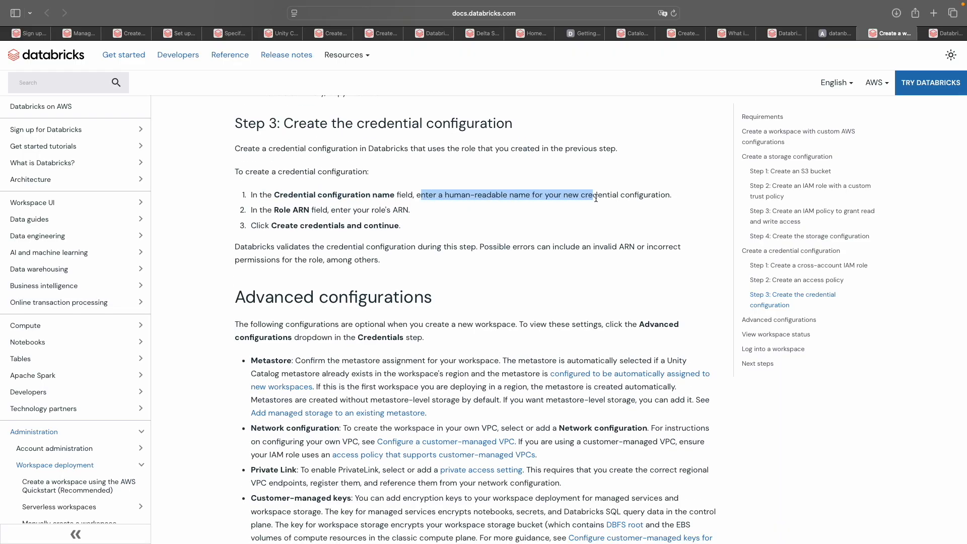
{"action": "left_click", "coordinate": [606, 197]}
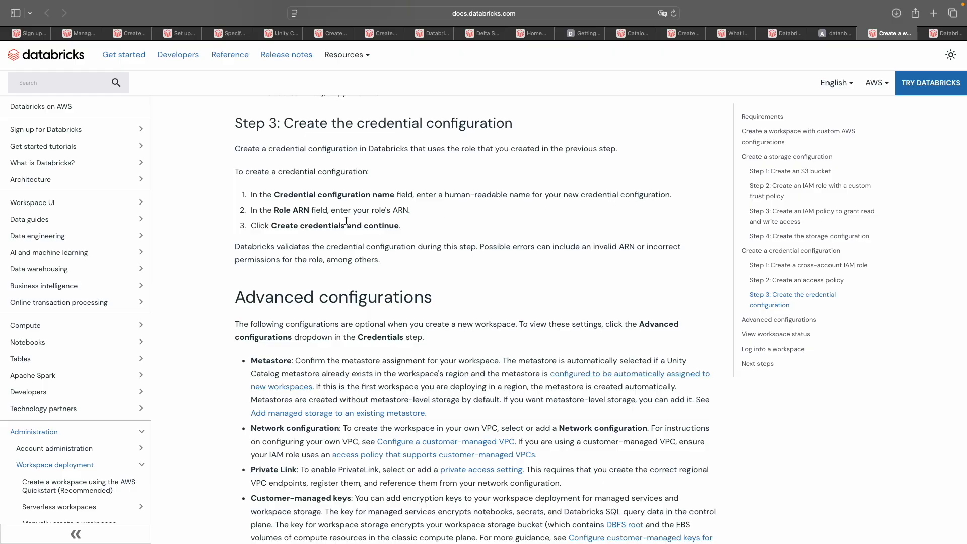
{"action": "scroll", "coordinate": [346, 220], "scroll_direction": "down", "scroll_amount": 1}
{"action": "left_click_drag", "start_coordinate": [257, 208], "coordinate": [411, 205]}
{"action": "left_click_drag", "start_coordinate": [256, 219], "coordinate": [400, 220]}
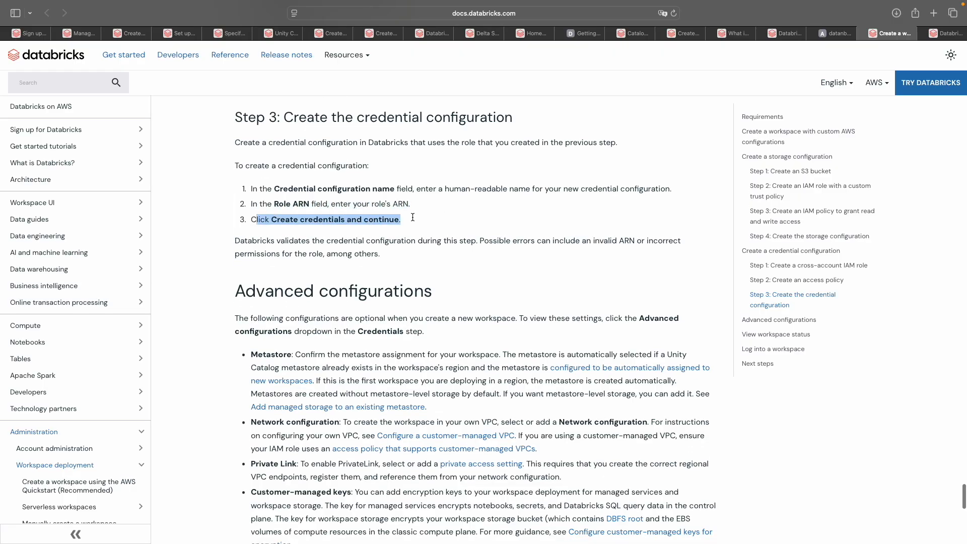
- Return to the Databricks Create workspace page, create the credentials and continue to the summary
{"action": "left_click", "coordinate": [822, 38]}
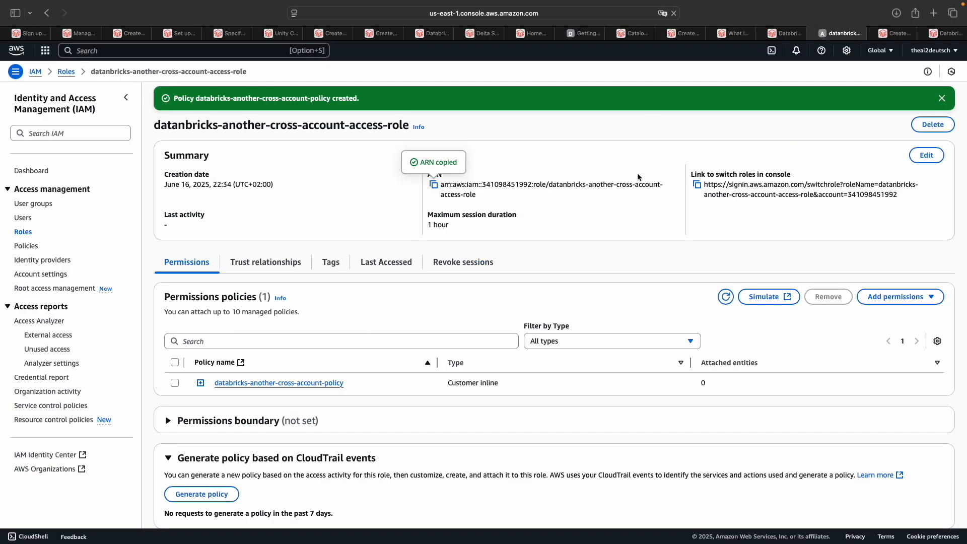
{"action": "left_click", "coordinate": [787, 33]}
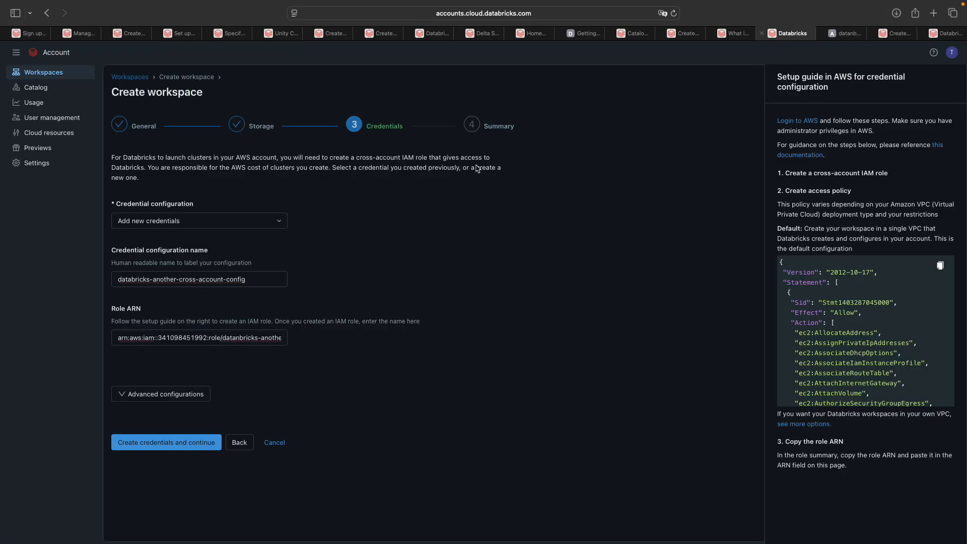
{"action": "left_click", "coordinate": [164, 448]}
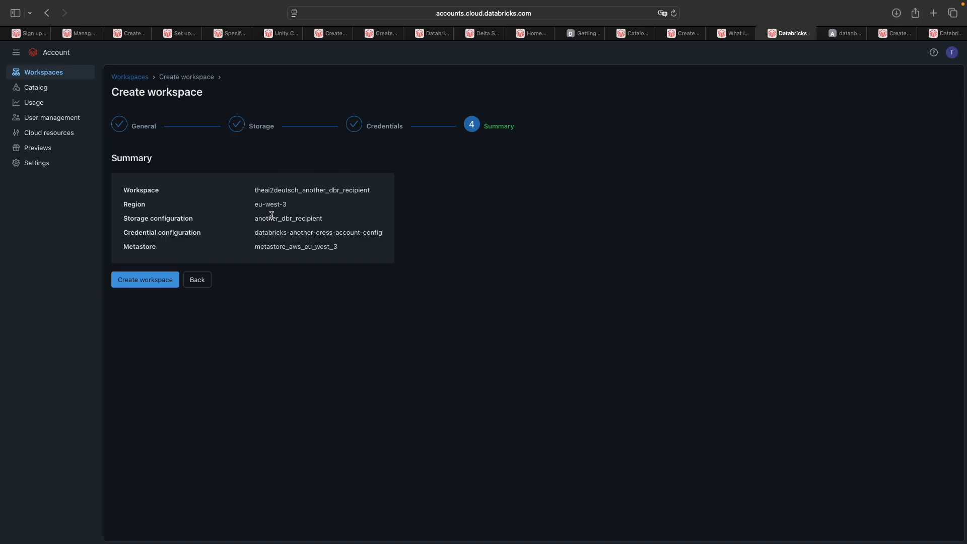
- Check the workspace summary and create the workspace, ending on the account console's home page
{"action": "left_click_drag", "start_coordinate": [254, 192], "coordinate": [365, 191]}
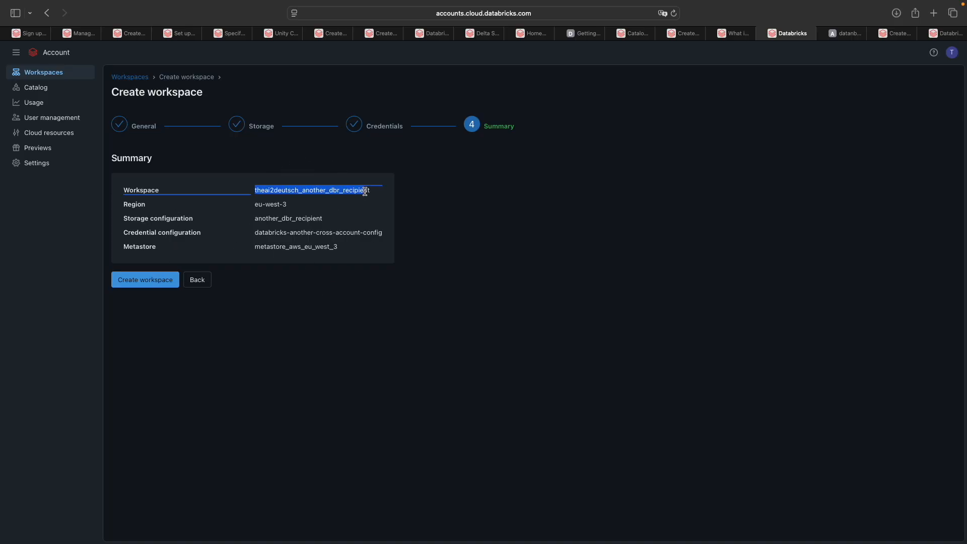
{"action": "left_click", "coordinate": [327, 202]}
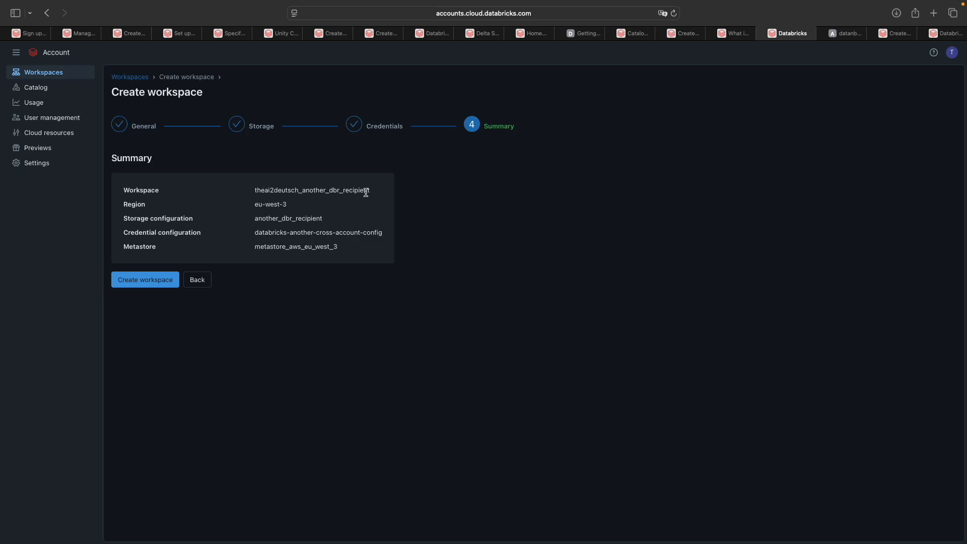
{"action": "left_click_drag", "start_coordinate": [258, 205], "coordinate": [384, 233]}
{"action": "left_click", "coordinate": [303, 219]}
{"action": "left_click", "coordinate": [289, 246]}
{"action": "left_click", "coordinate": [140, 288]}
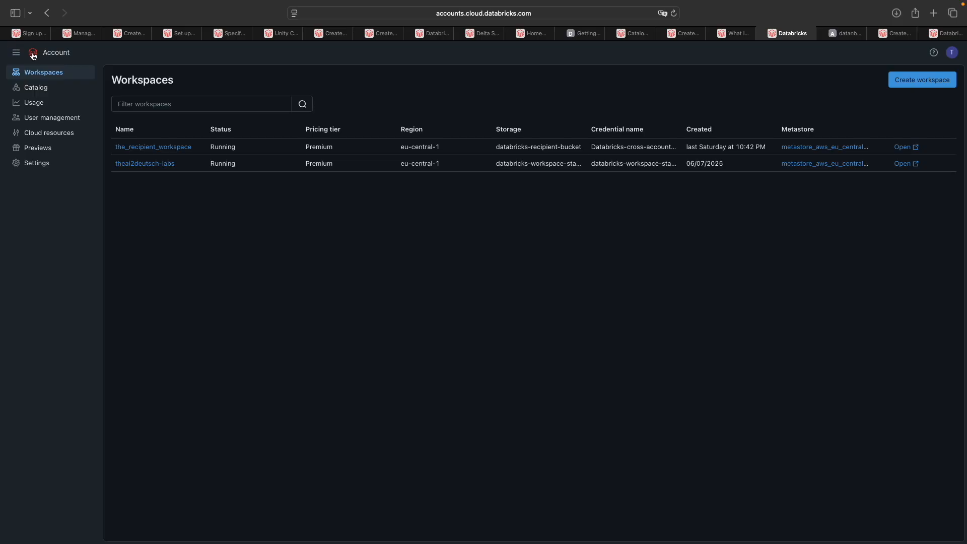
{"action": "left_click", "coordinate": [52, 52]}
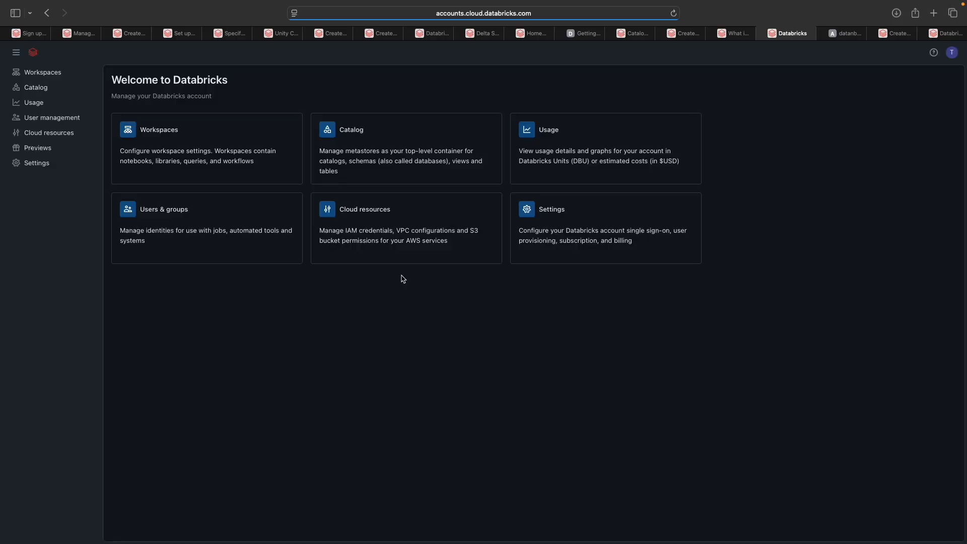
- Open the theai2deutsch_another_dbr_recipient workspace's configuration from the account's workspace list and launch the workspace through its URL
{"action": "left_click", "coordinate": [200, 177]}
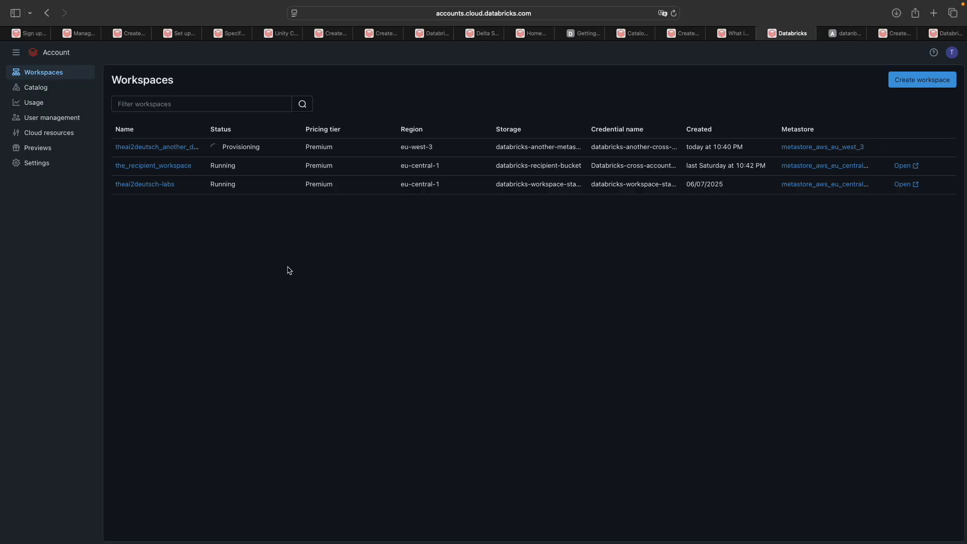
{"action": "mouse_move", "coordinate": [259, 150]}
{"action": "left_click", "coordinate": [156, 149]}
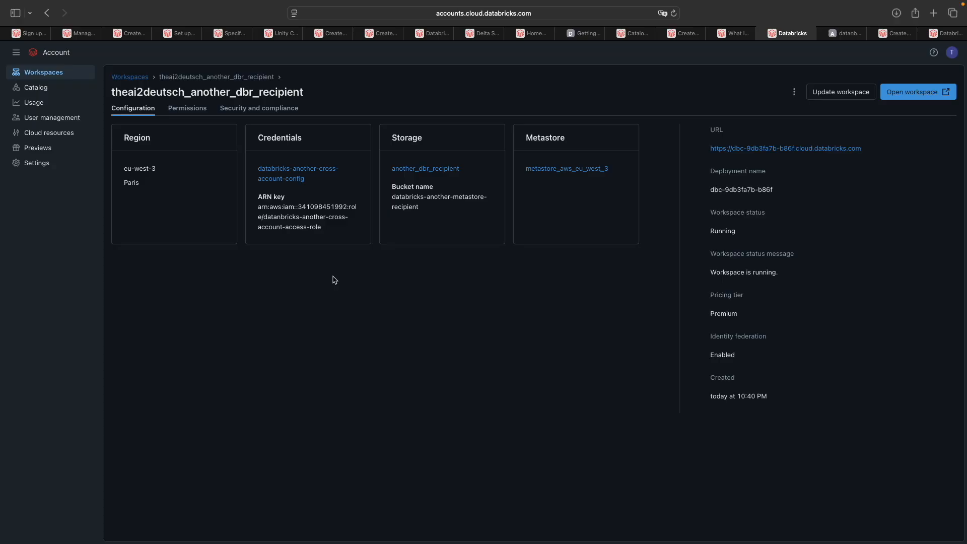
{"action": "left_click", "coordinate": [749, 150]}
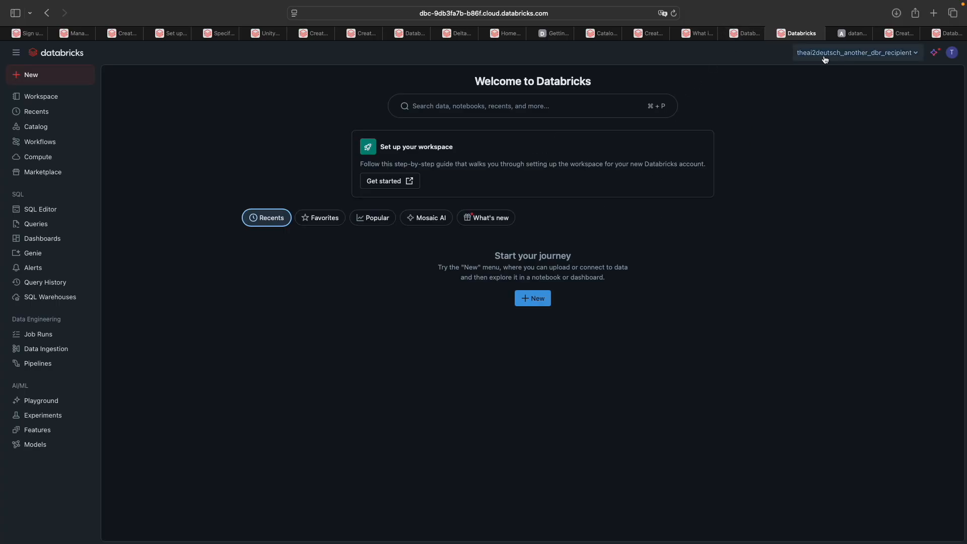
- Check which workspaces are available to switch to and view the new workspace's home folder
{"action": "left_click", "coordinate": [862, 56]}
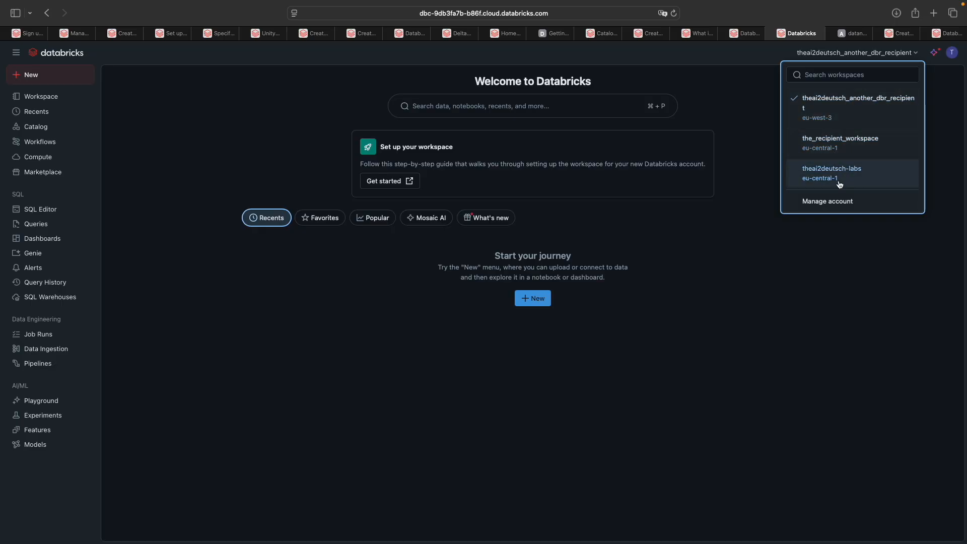
{"action": "left_click", "coordinate": [42, 96]}
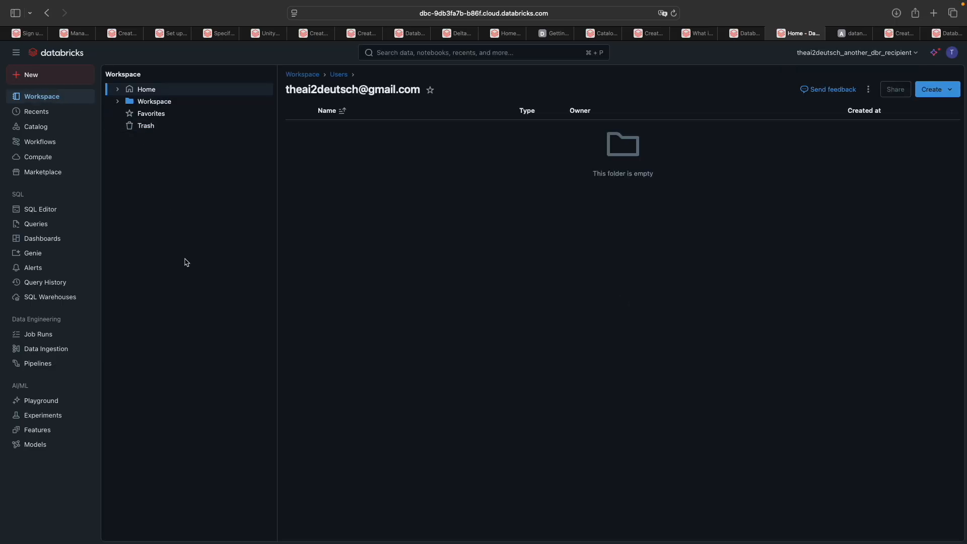
- Inspect the schemas of the theai2deutsch_another_dbr_recipient catalog in Catalog Explorer, collapse it again and recheck the available workspaces
{"action": "left_click", "coordinate": [36, 127]}
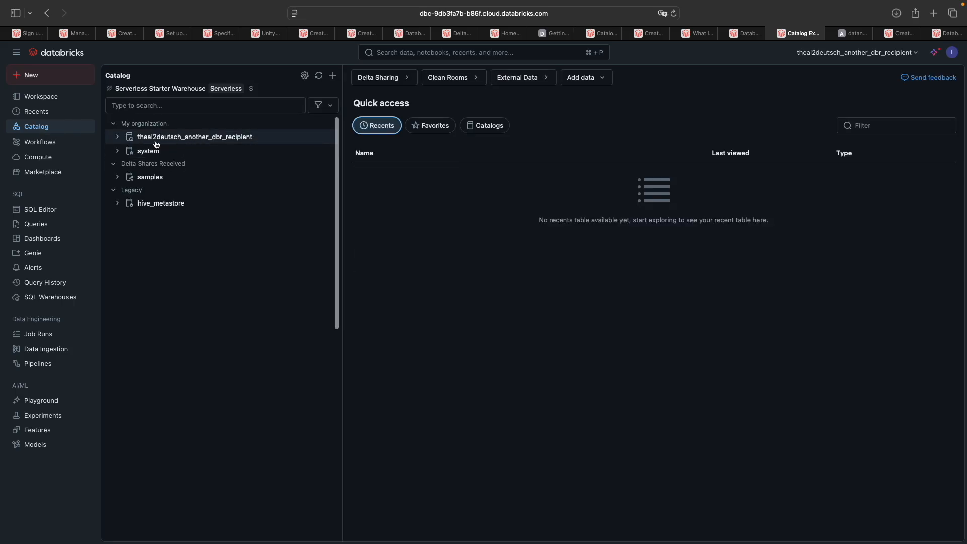
{"action": "mouse_move", "coordinate": [206, 141]}
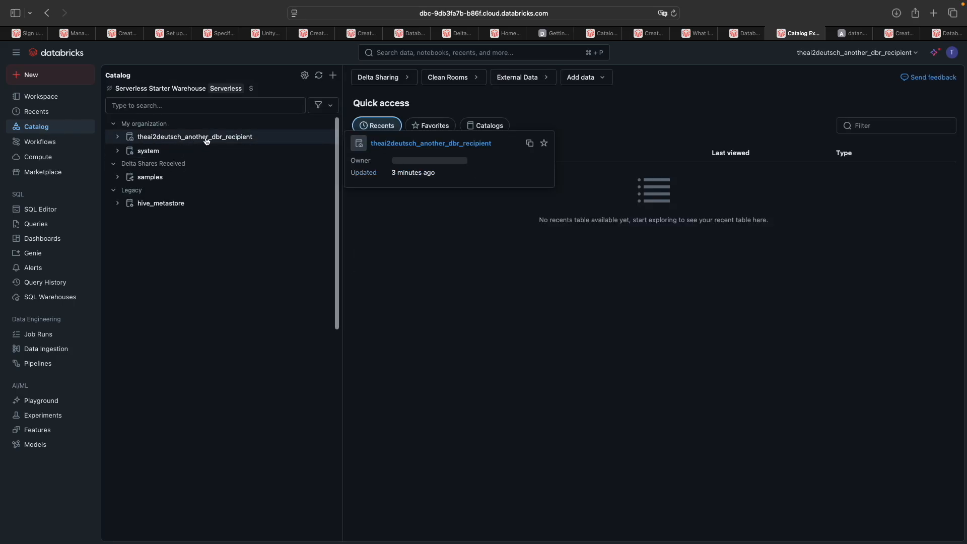
{"action": "left_click", "coordinate": [118, 138]}
{"action": "left_click", "coordinate": [117, 180]}
{"action": "left_click", "coordinate": [117, 180]}
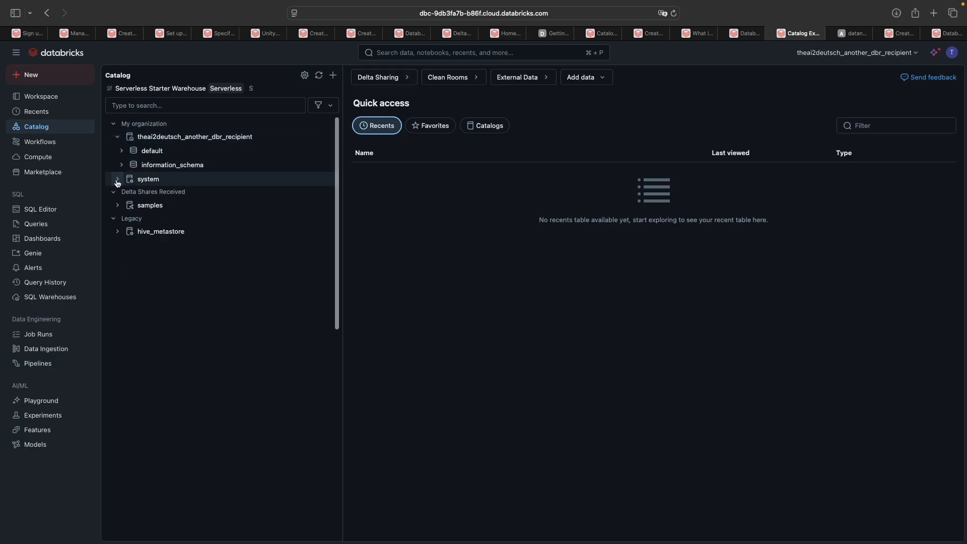
{"action": "left_click", "coordinate": [117, 138]}
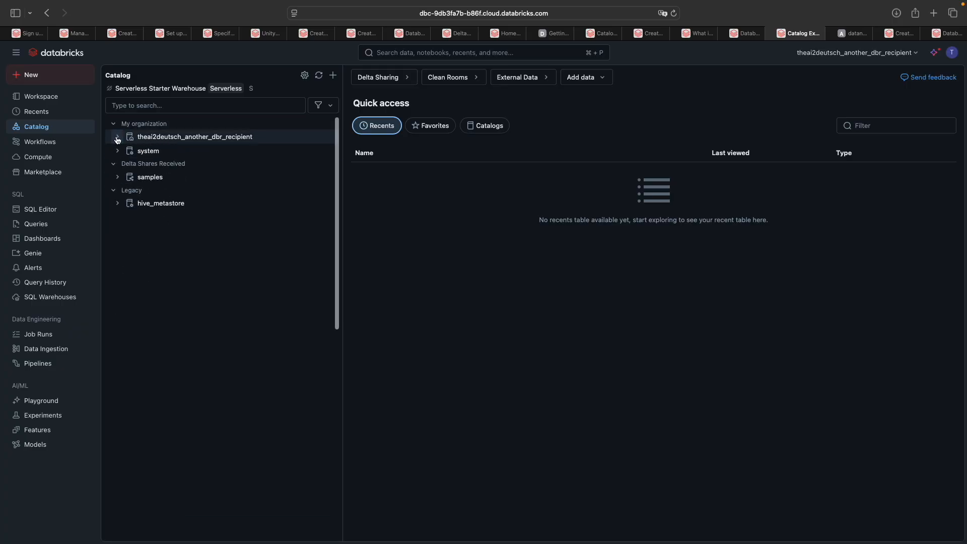
{"action": "left_click", "coordinate": [856, 53]}
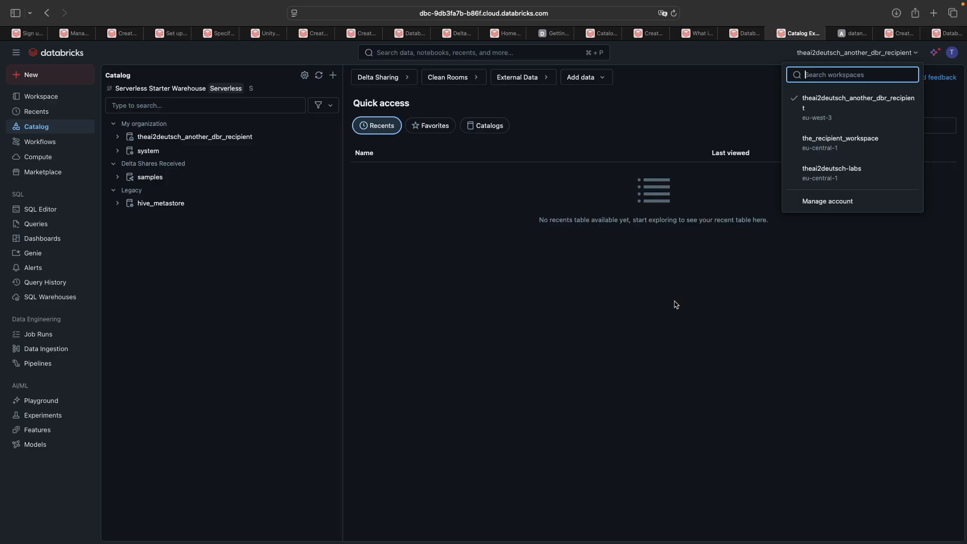
{"action": "left_click", "coordinate": [694, 289]}
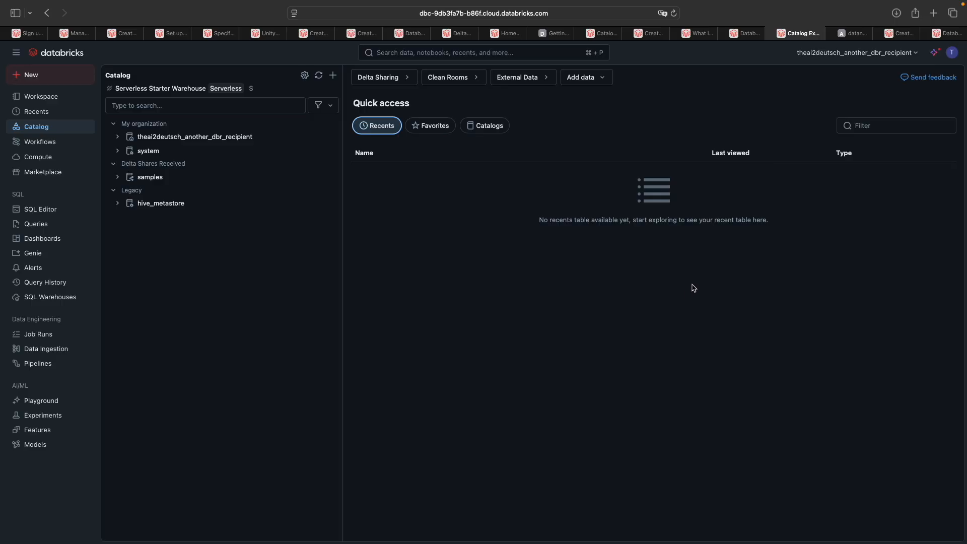